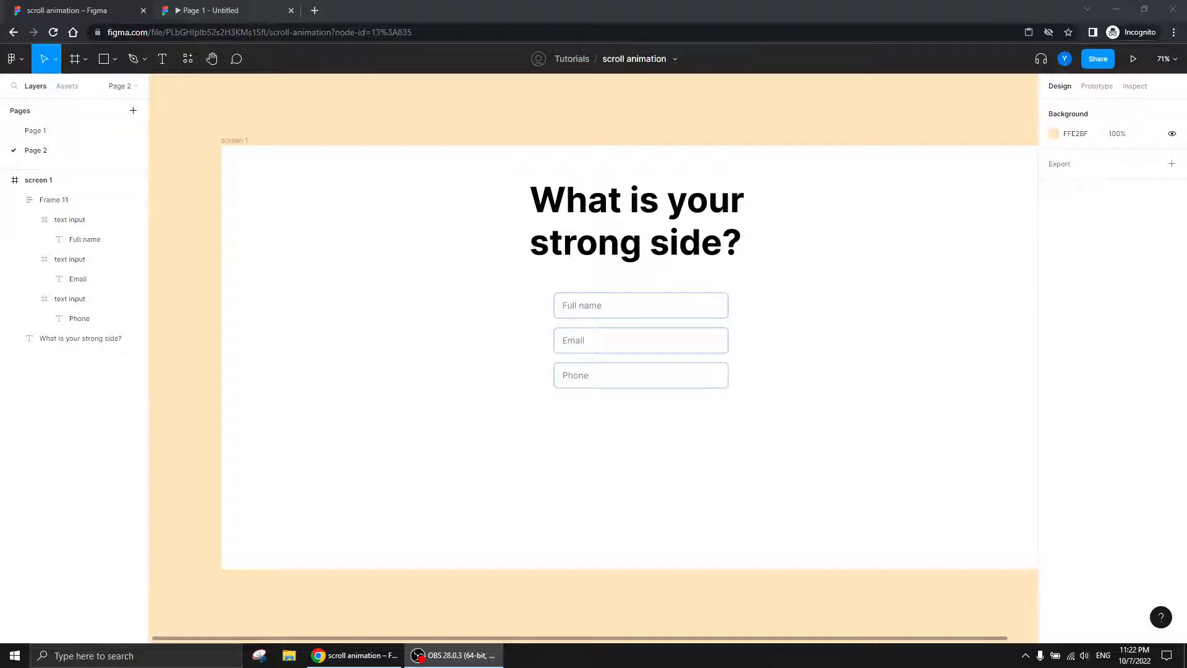
- Preview the finished prototype and try out the Menu item 1 dropdown by opening it, testing its scrollbar and collapsing it
click(354, 656)
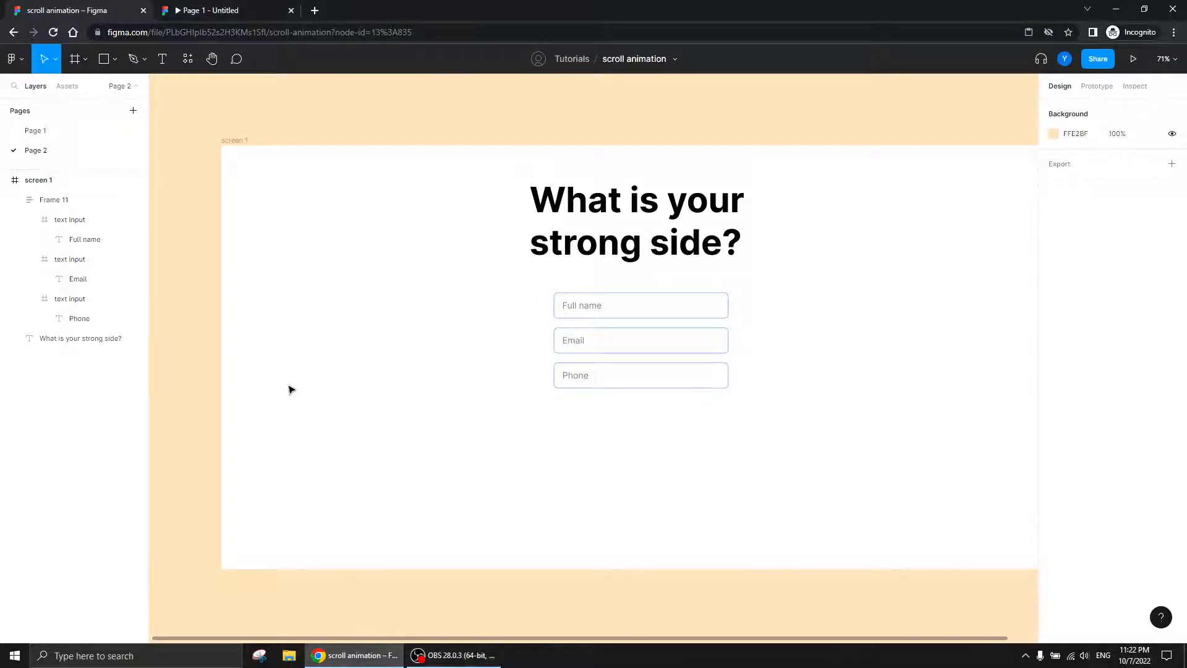
click(209, 10)
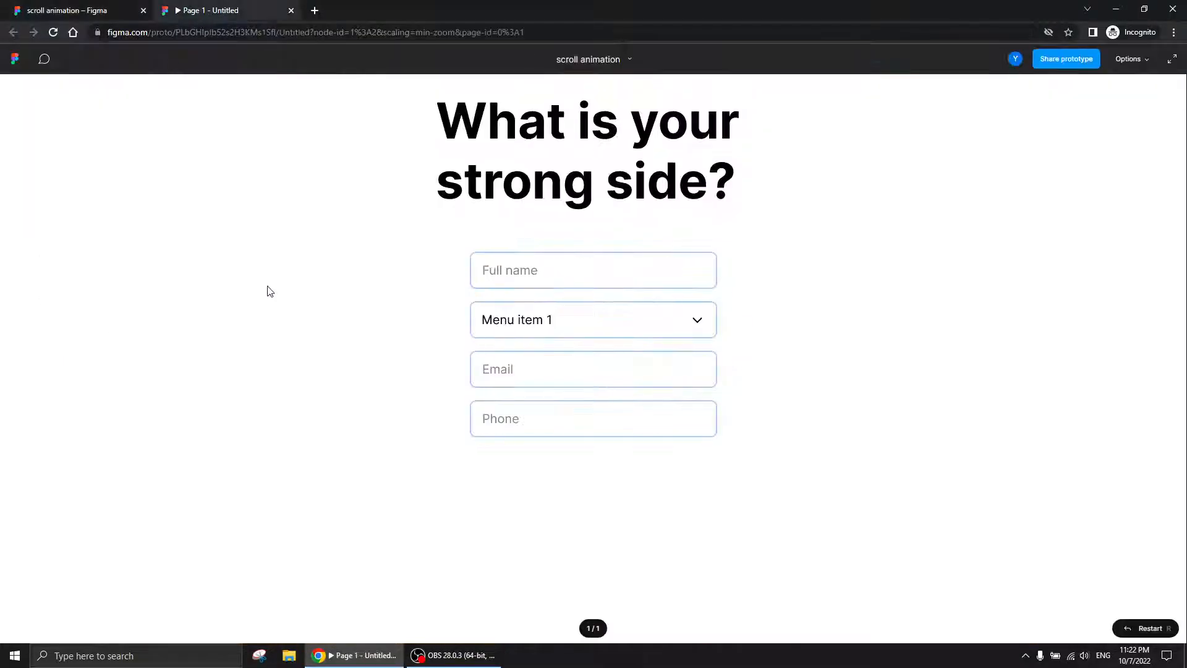
click(288, 274)
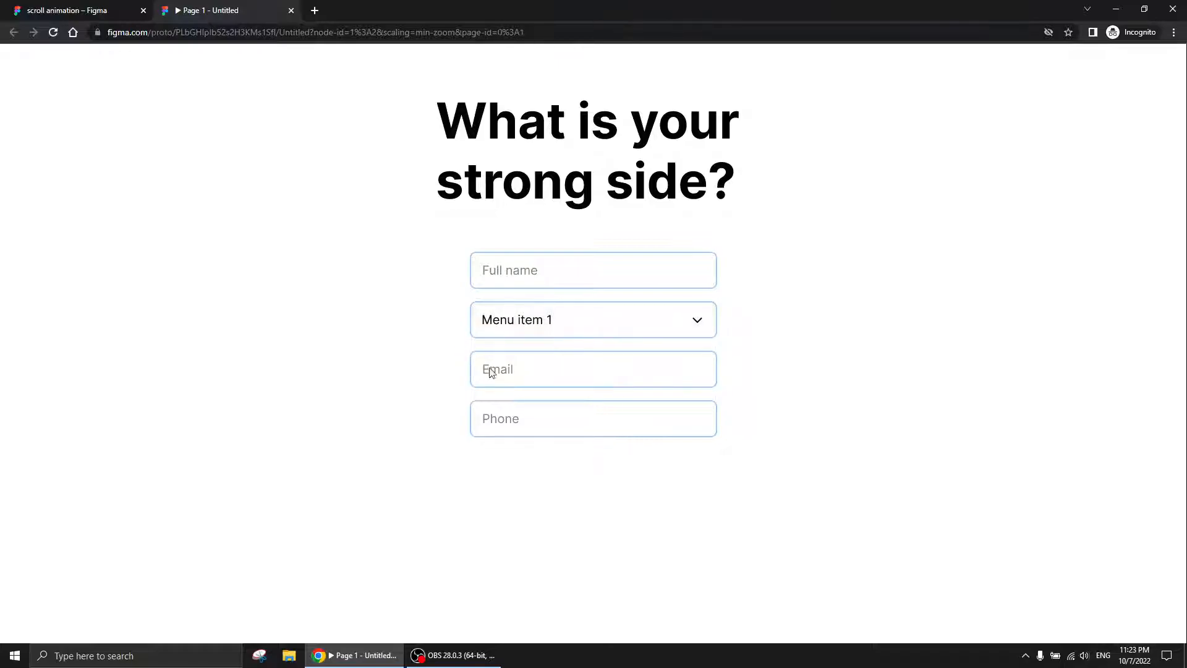
click(502, 326)
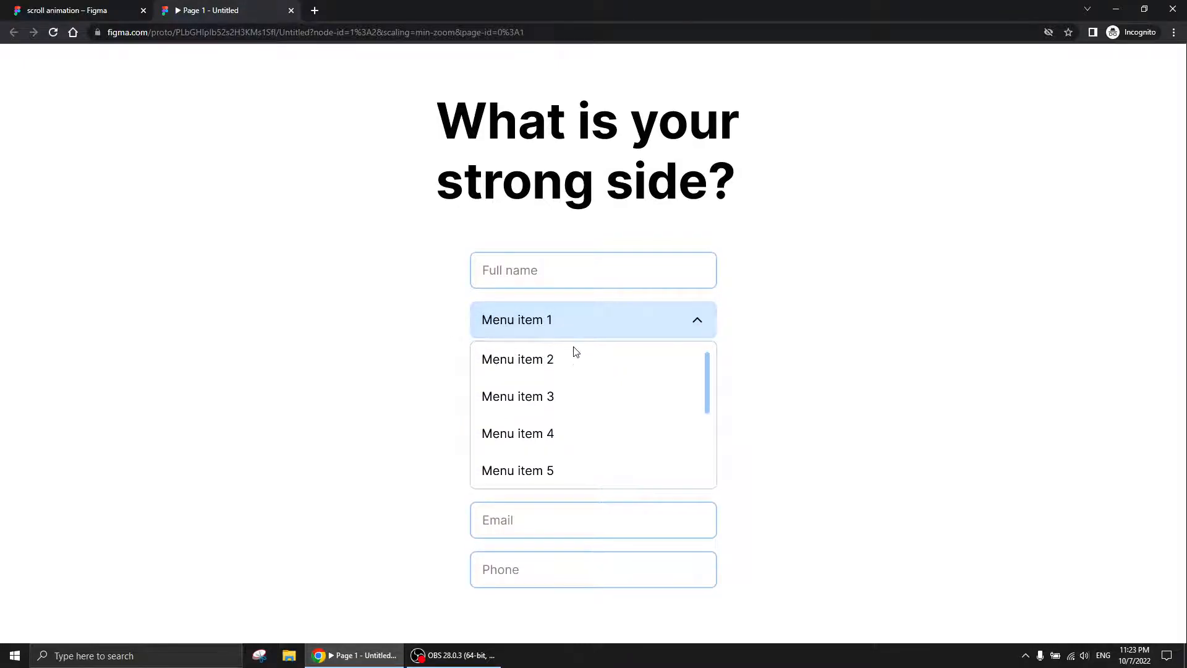
mouse_move(708, 413)
mouse_down()
mouse_move(711, 489)
mouse_move(700, 394)
mouse_up()
mouse_move(709, 409)
mouse_down()
mouse_move(713, 490)
mouse_move(710, 401)
mouse_up()
click(504, 328)
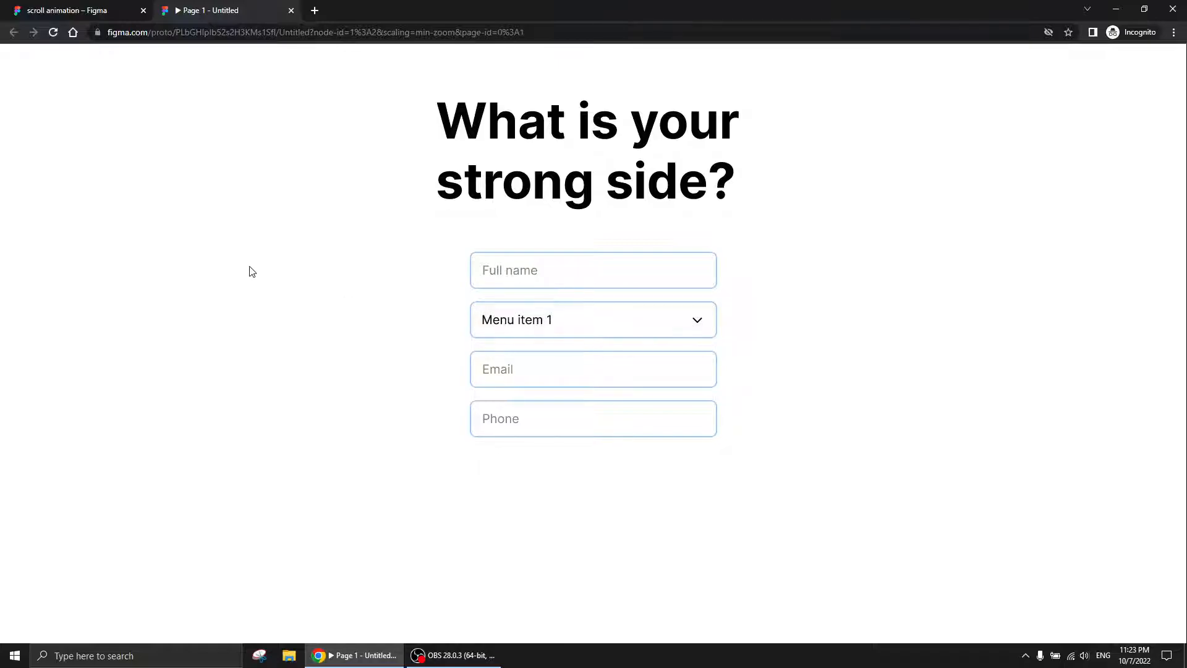
- In the design file, duplicate the Full name text input onto the canvas outside screen 1 and give the copy an FFFFFF fill
click(74, 10)
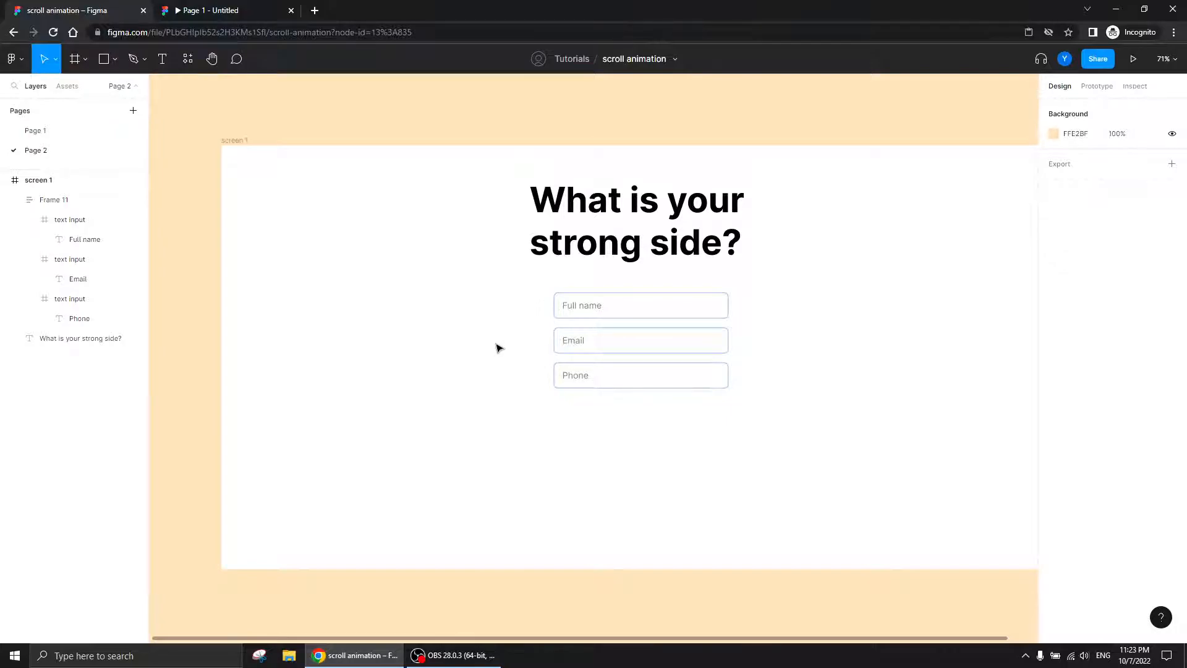
drag(493, 419, 597, 398)
double_click(747, 282)
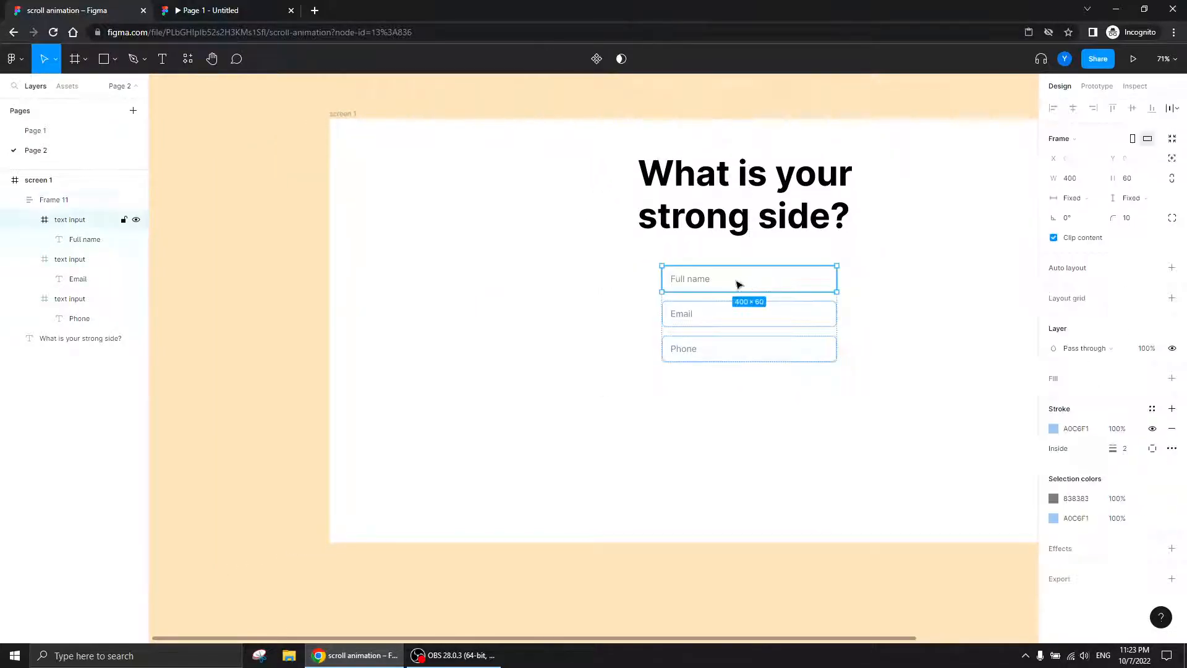
drag(736, 287, 198, 270)
drag(299, 357, 543, 366)
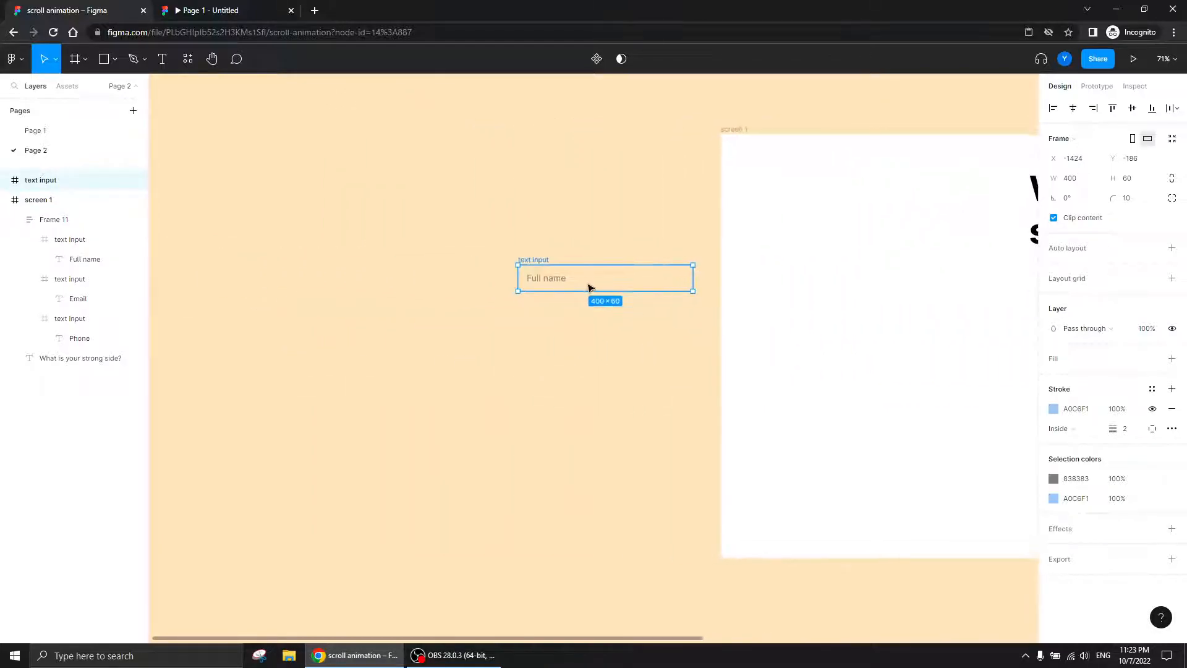
click(1172, 359)
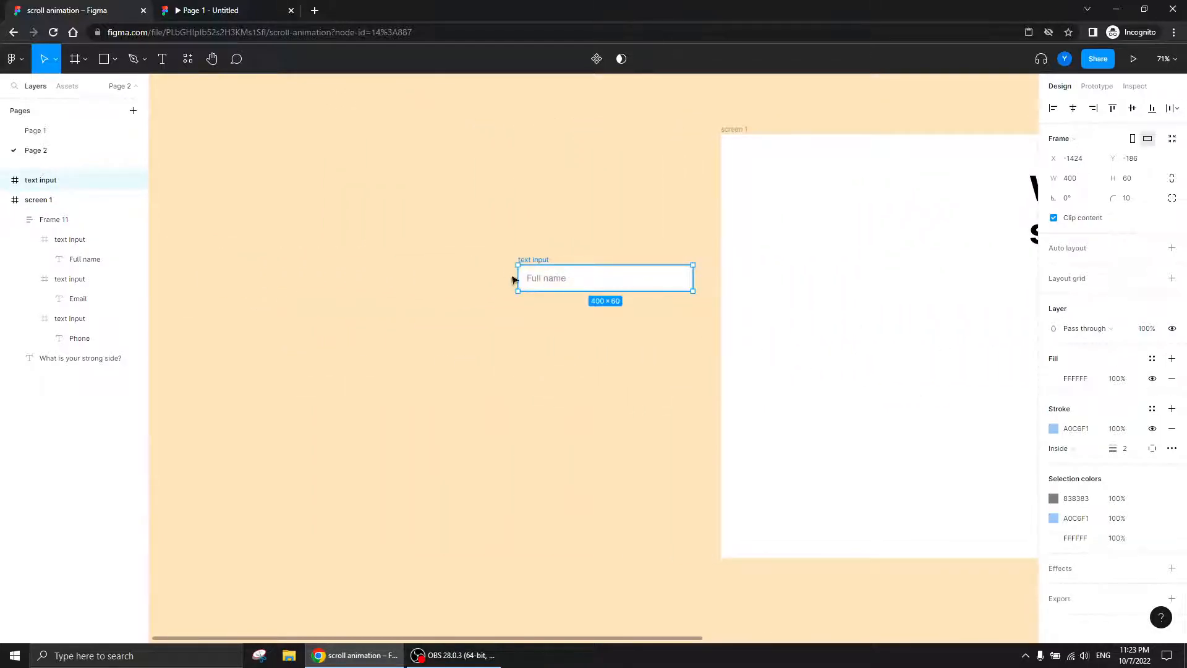
- Move the copied text input farther away from screen 1, to about X -1744, Y -233, and rename it menu
drag(539, 259, 396, 247)
drag(608, 336, 662, 336)
key(ctrl+plus)
key(ctrl+plus)
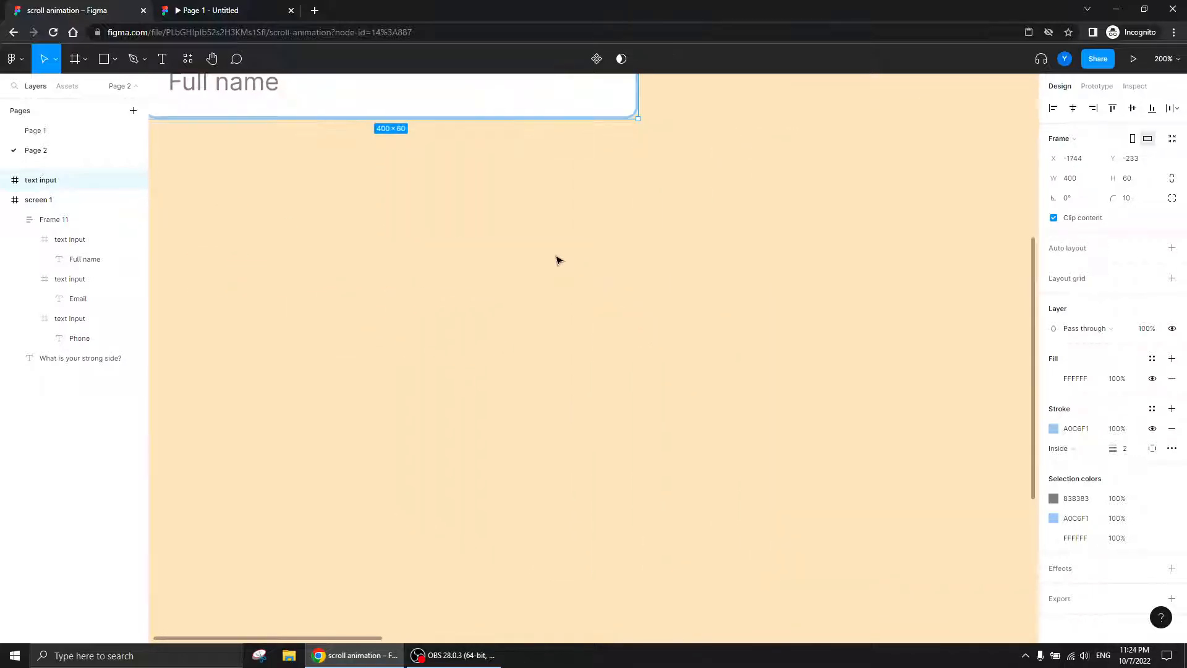
drag(516, 255, 662, 378)
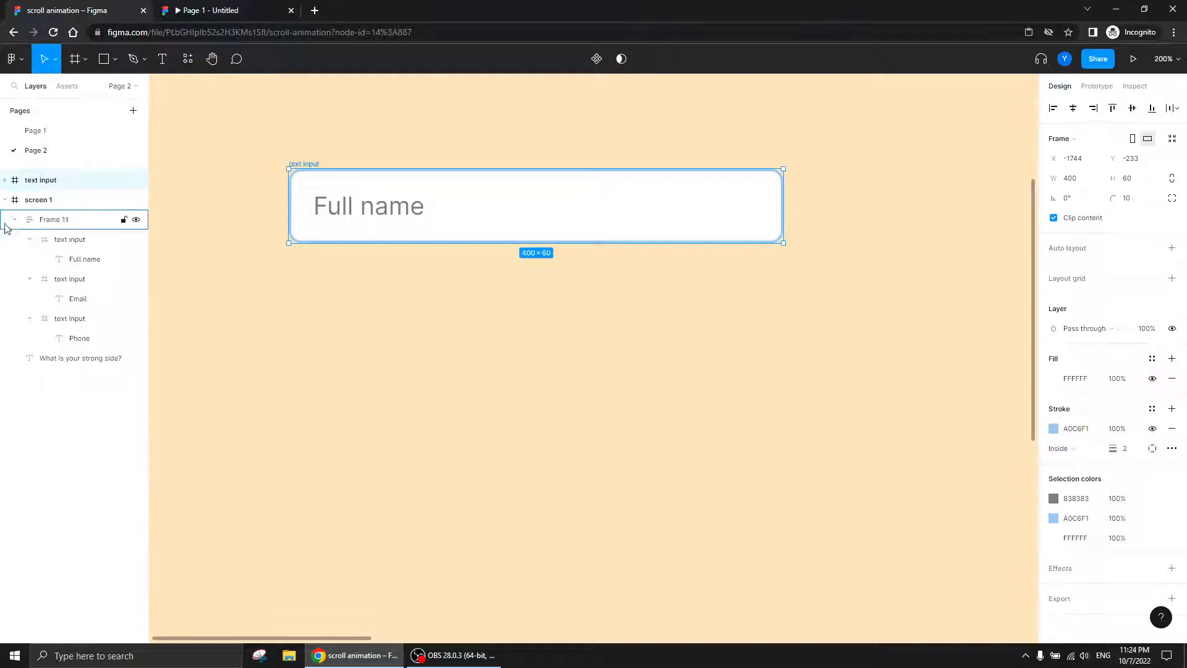
double_click(34, 181)
text(menu)
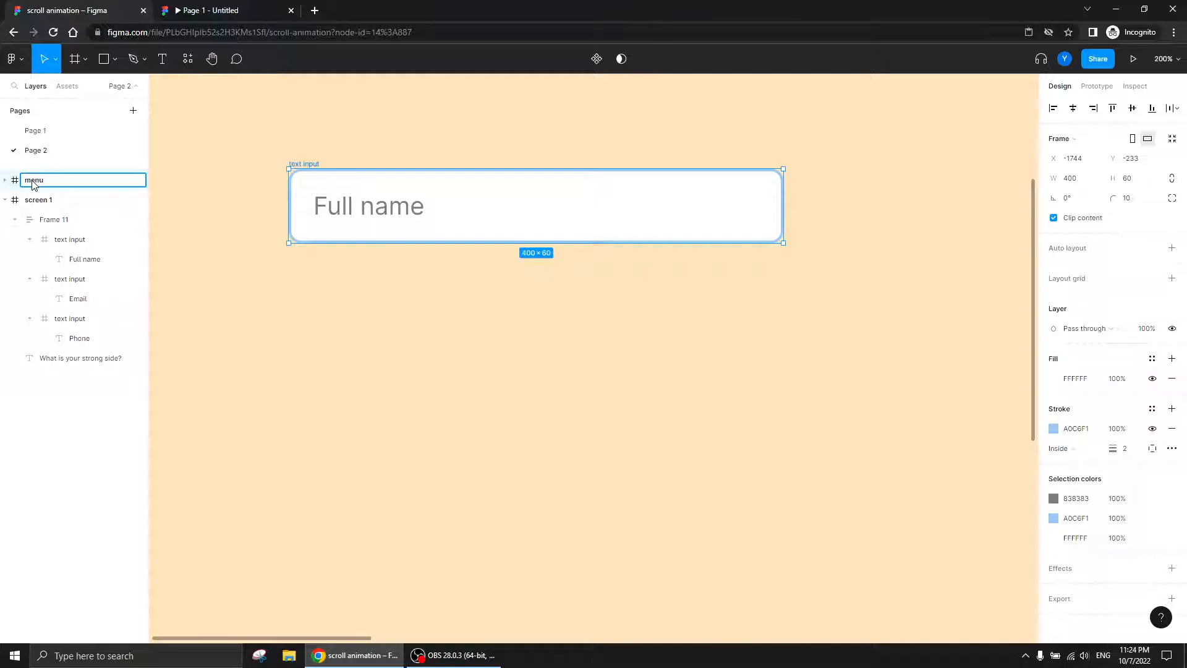
key(Return)
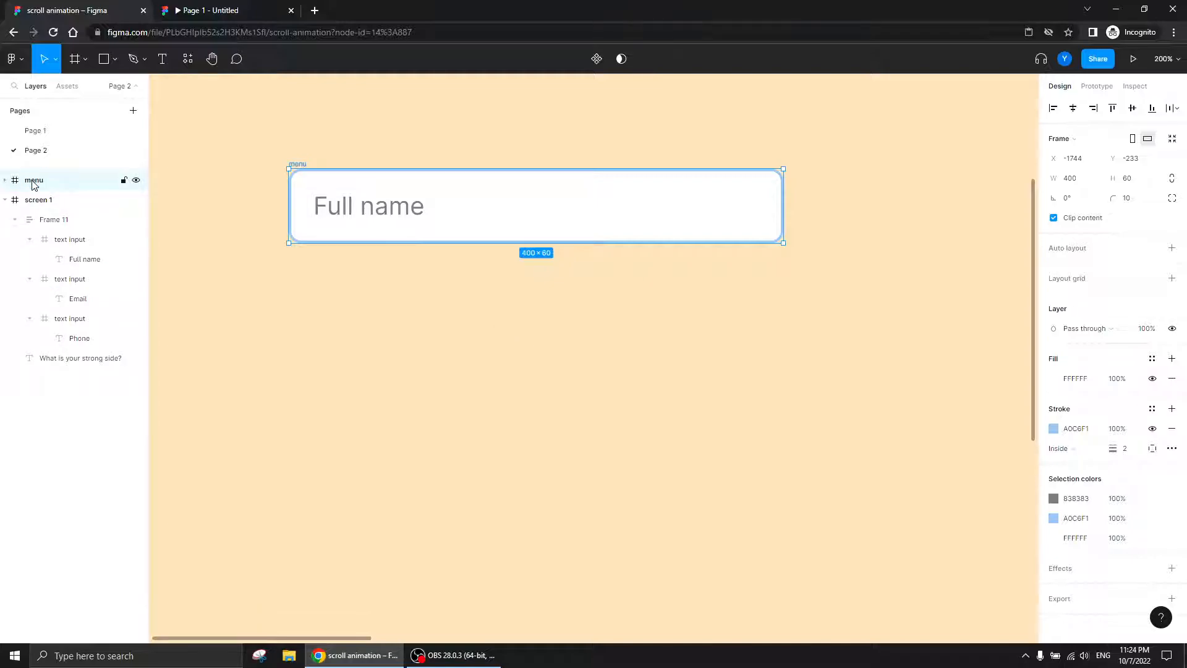
double_click(34, 180)
click(77, 183)
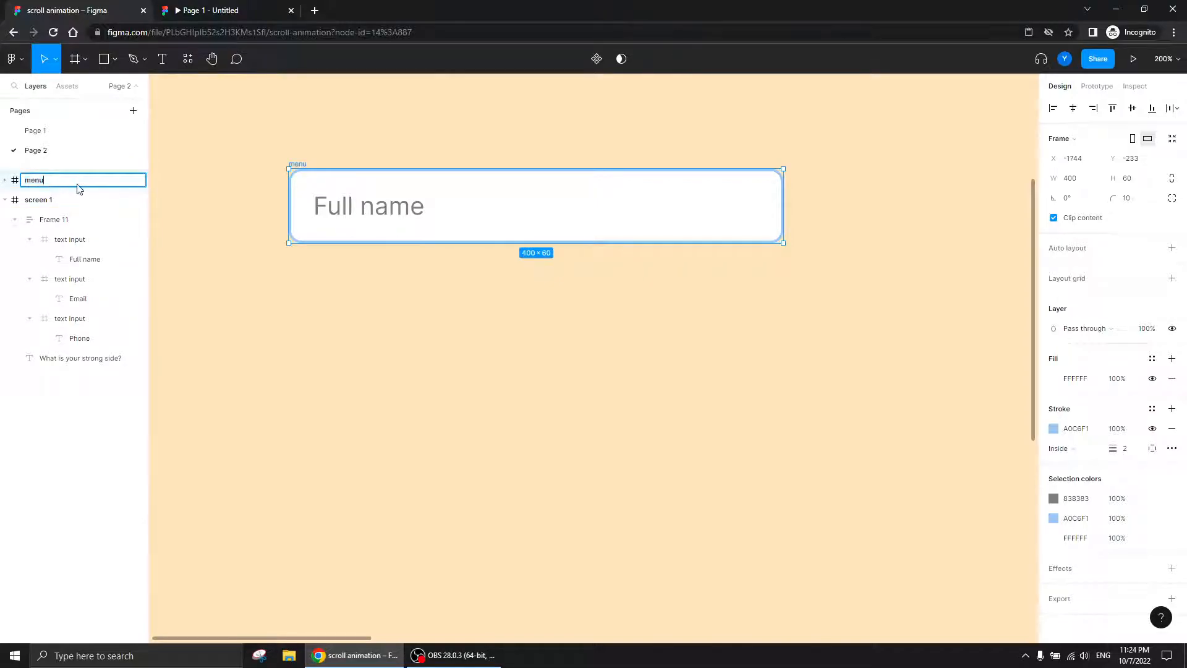
click(254, 244)
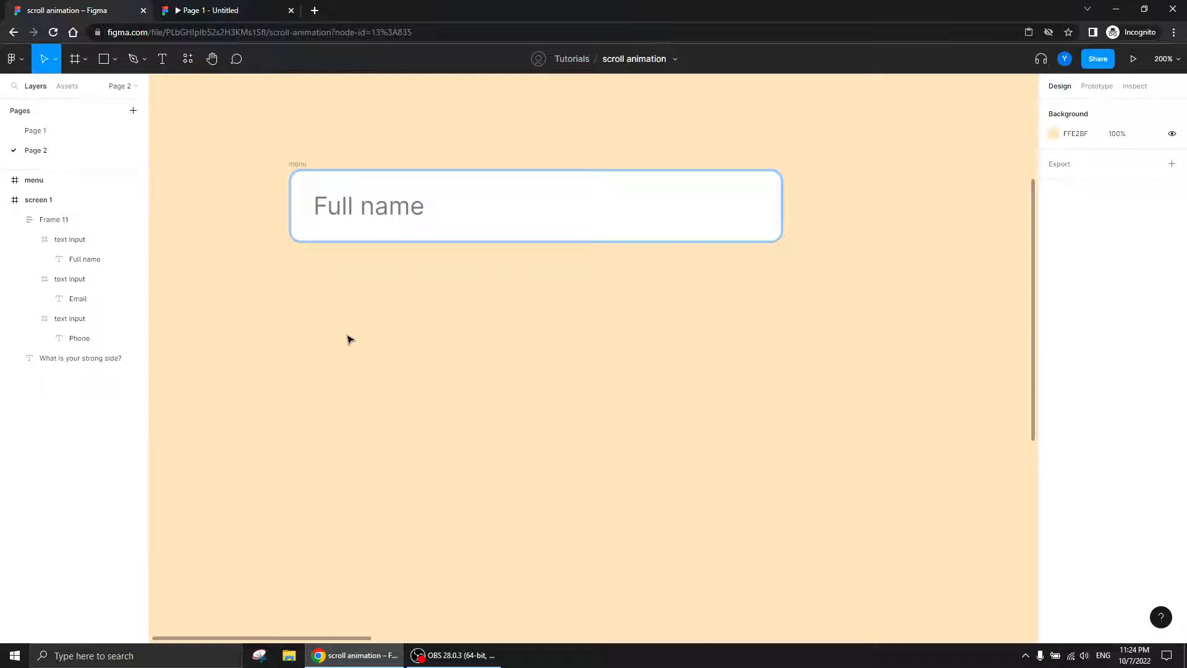
- Replace the placeholder text inside the menu frame with "Strong side 1"
click(299, 175)
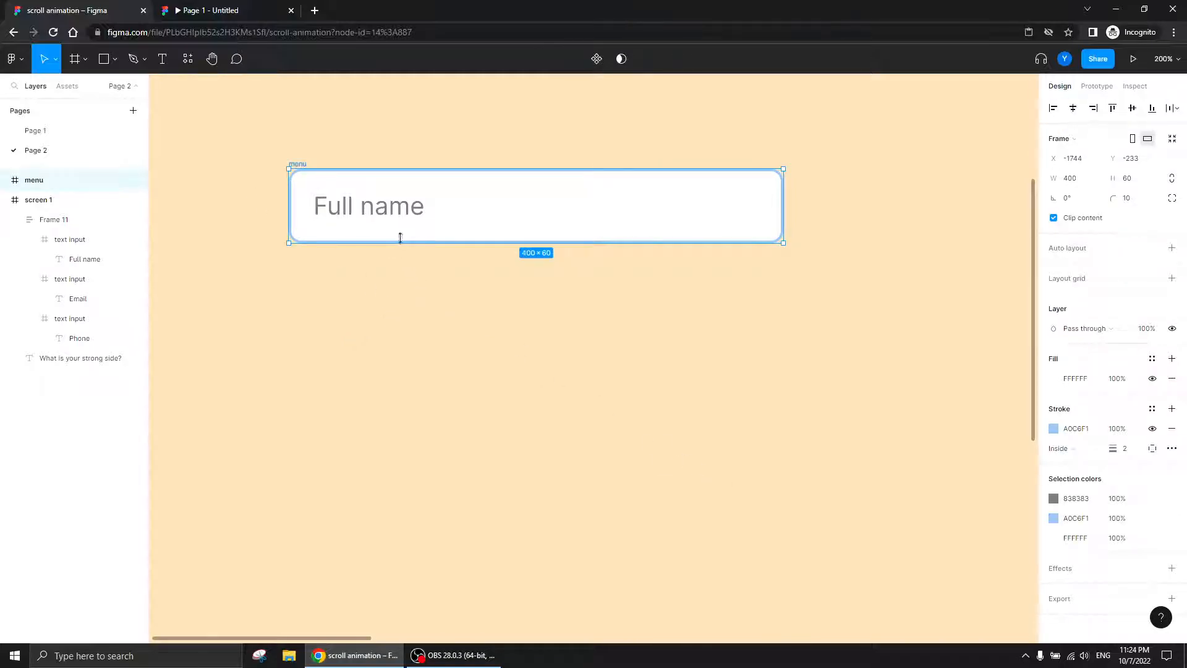
double_click(395, 214)
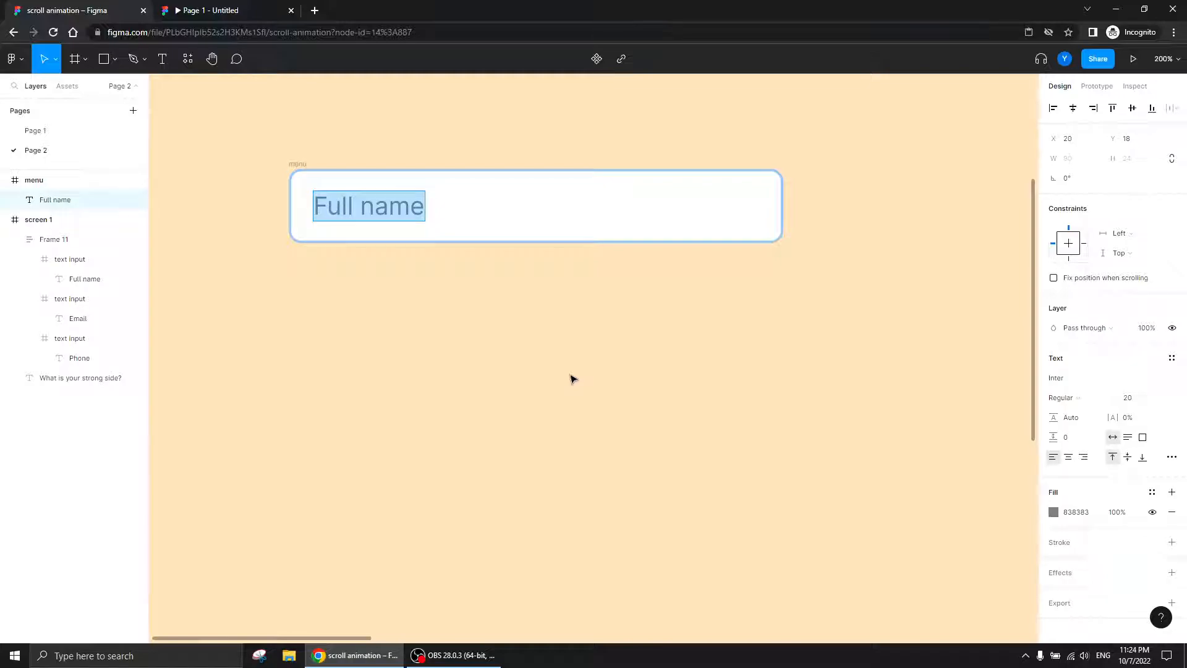
text(Strength)
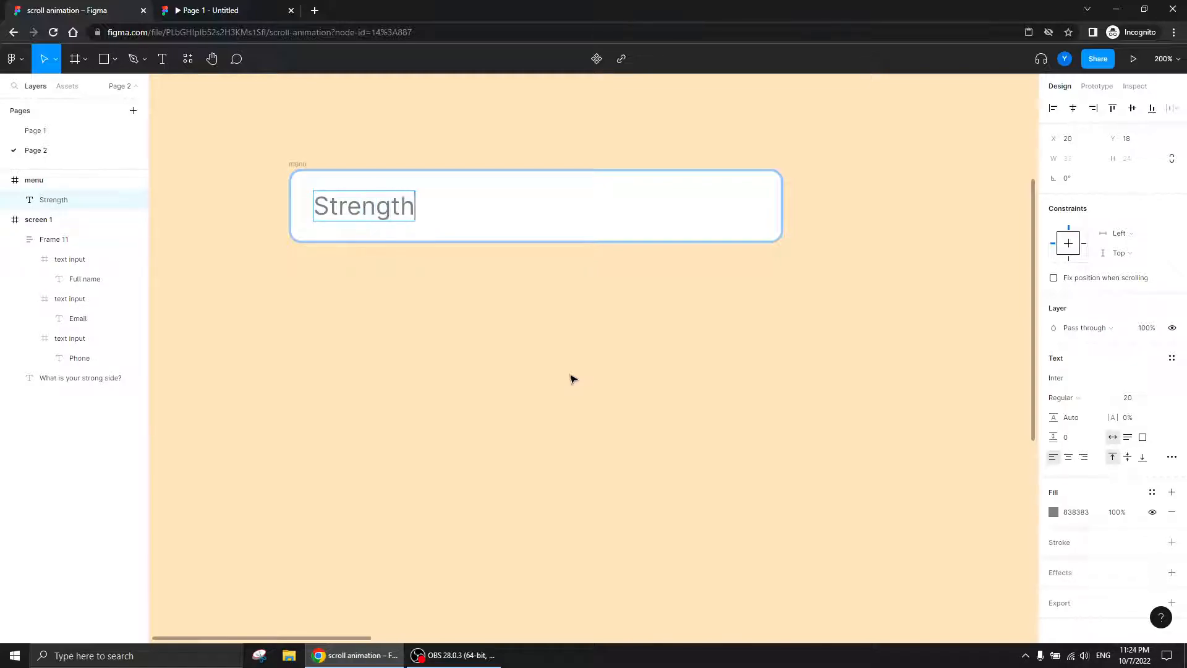
key(BackSpace)
key(BackSpace)
key(BackSpace)
key(BackSpace)
key(BackSpace)
text(ong side 1)
key(Escape)
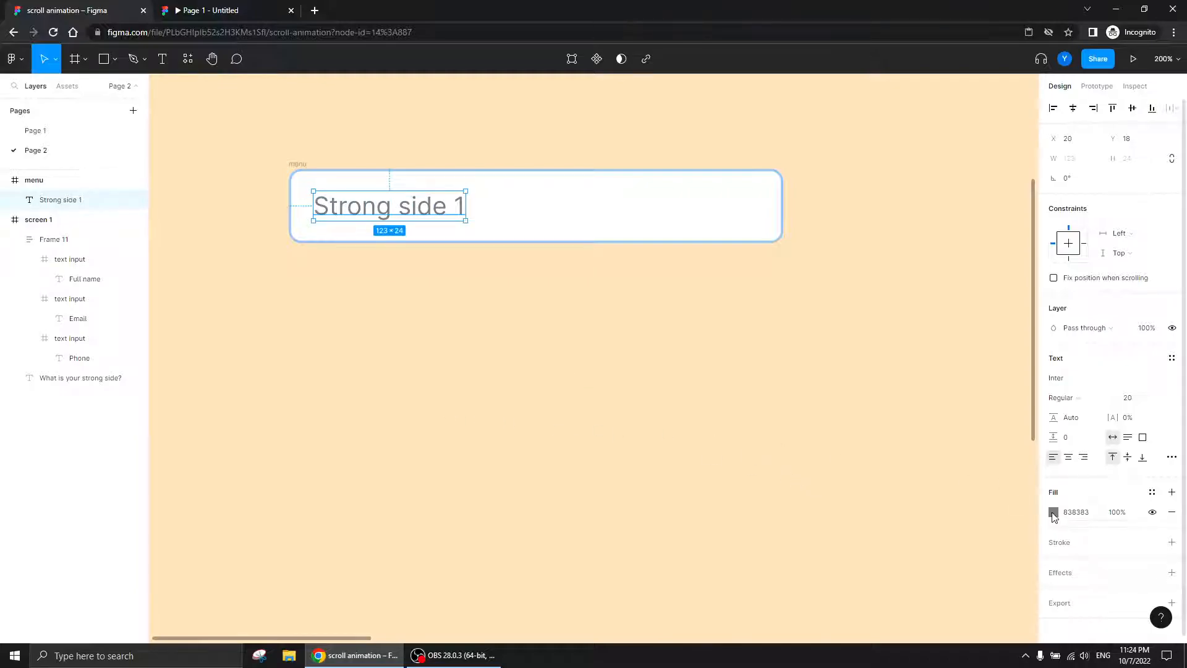
- Set the fill colour of the "Strong side 1" text to black, 000000
click(1054, 512)
text(000000)
key(Return)
click(808, 493)
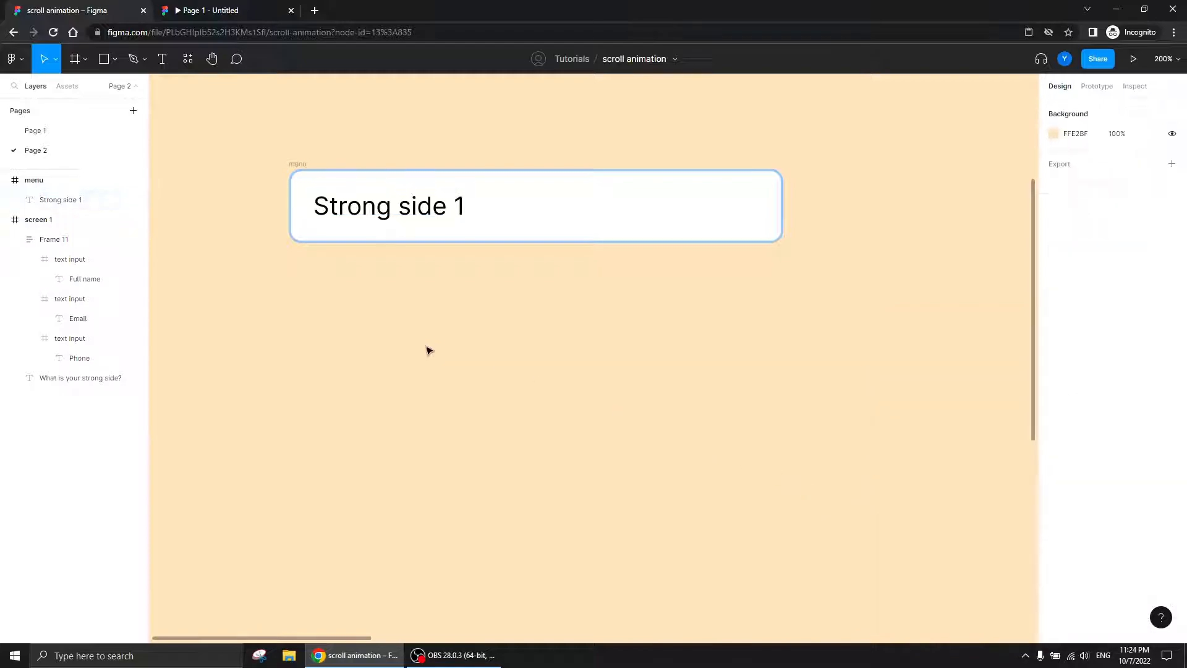
- Add a 26 × 26 icon frame inside the menu frame near its right end, at about X 353, Y 18
click(75, 58)
drag(755, 191, 720, 220)
click(1130, 179)
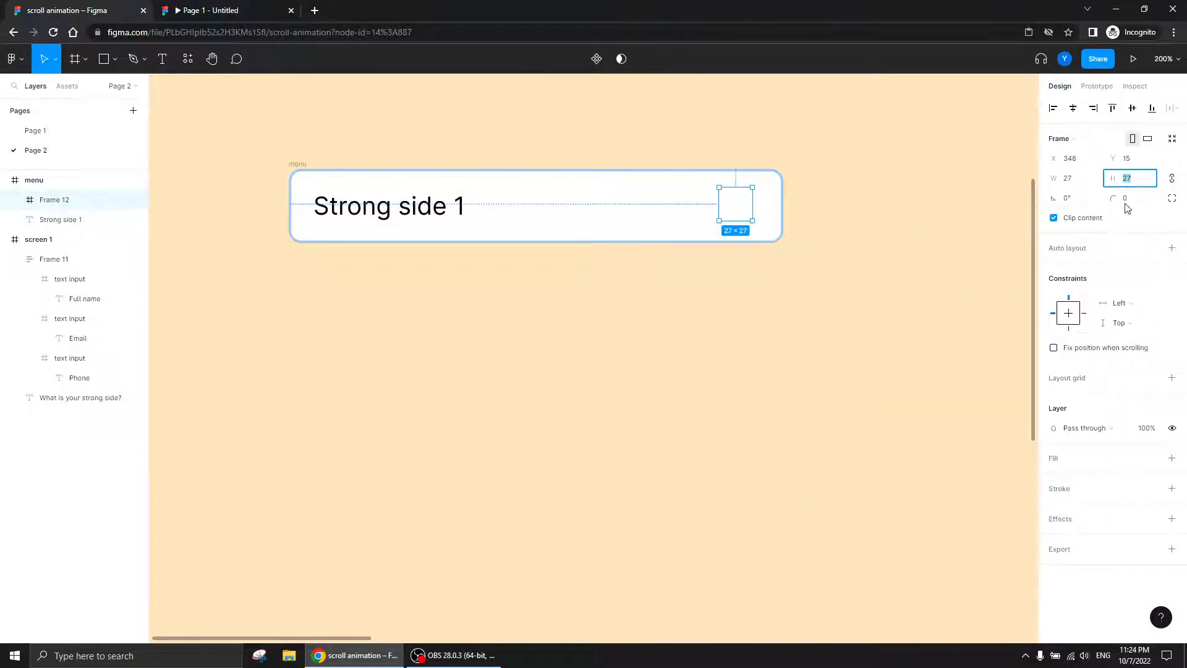
drag(734, 209, 740, 215)
- Draw a downward chevron about 15 × 7.5 inside the small icon frame with the Pen tool
scroll(816, 303, up, 5)
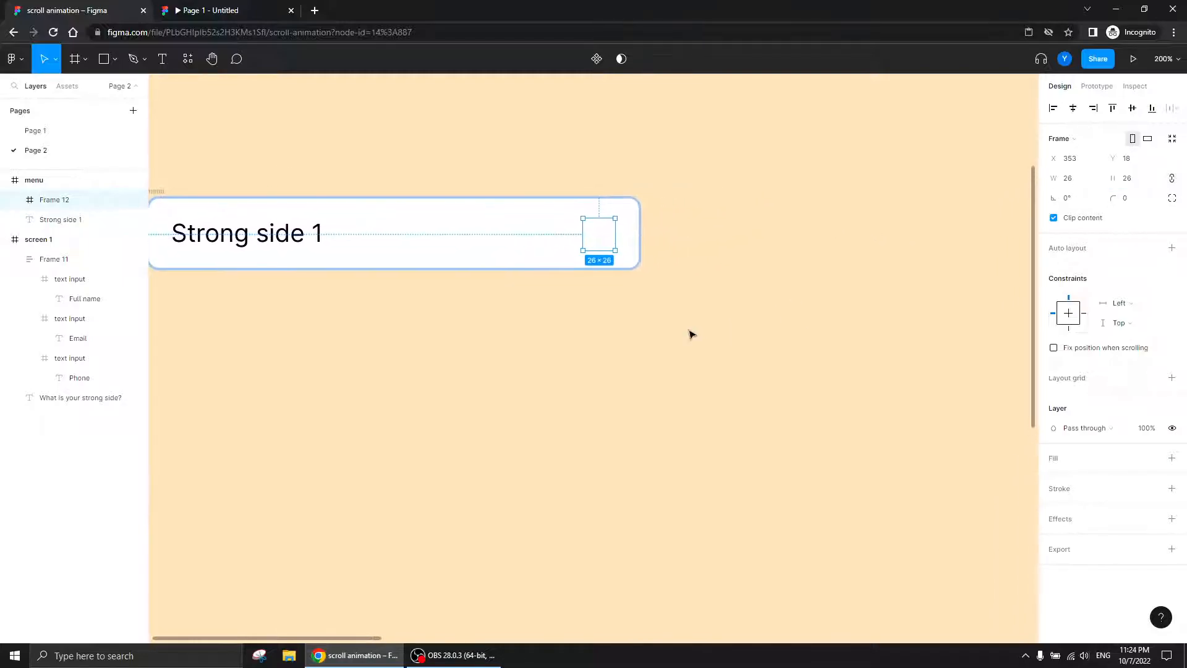
scroll(650, 297, down, 3)
scroll(568, 350, up, 3)
scroll(566, 408, up, 3)
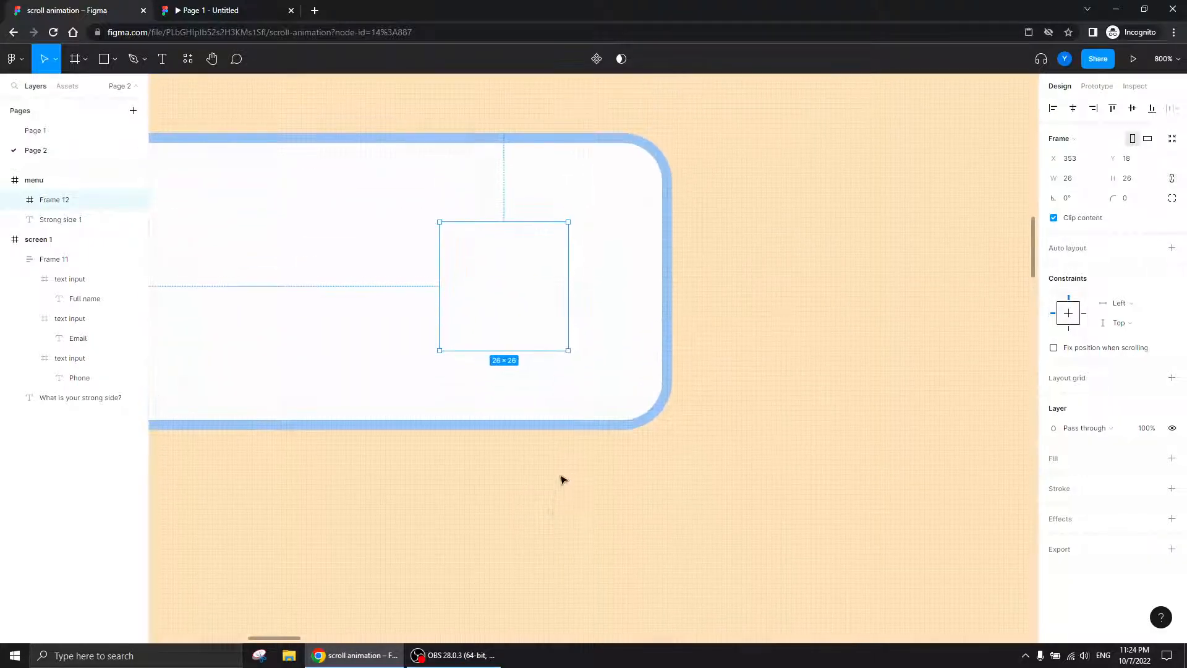
key(p)
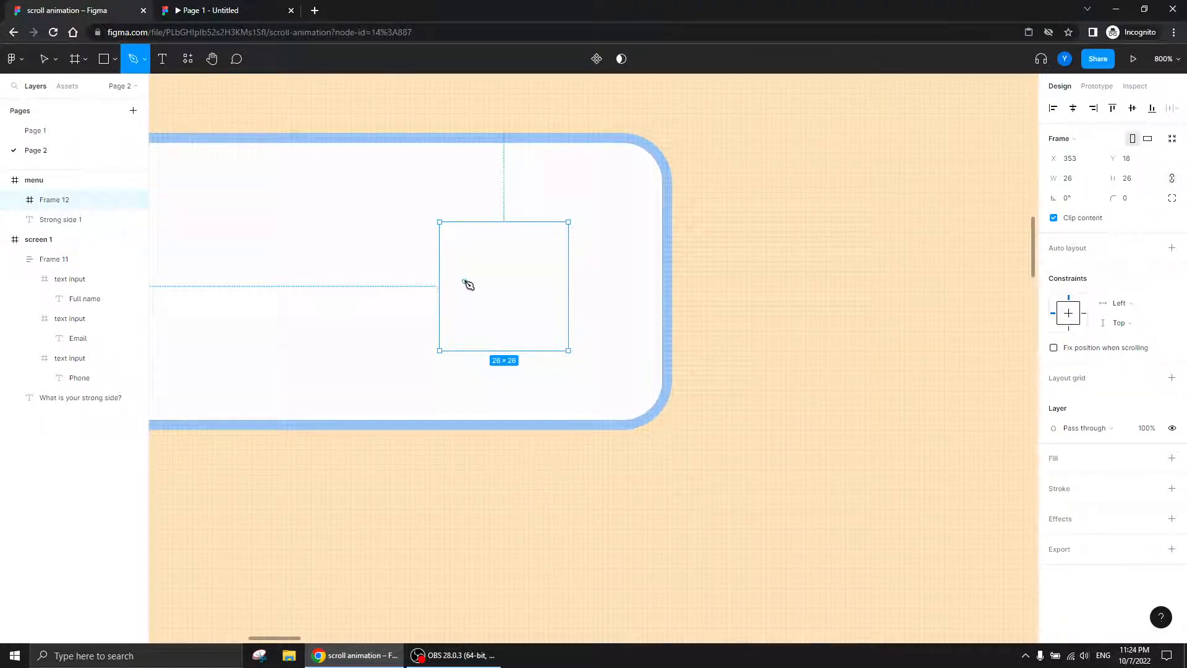
click(467, 266)
click(504, 303)
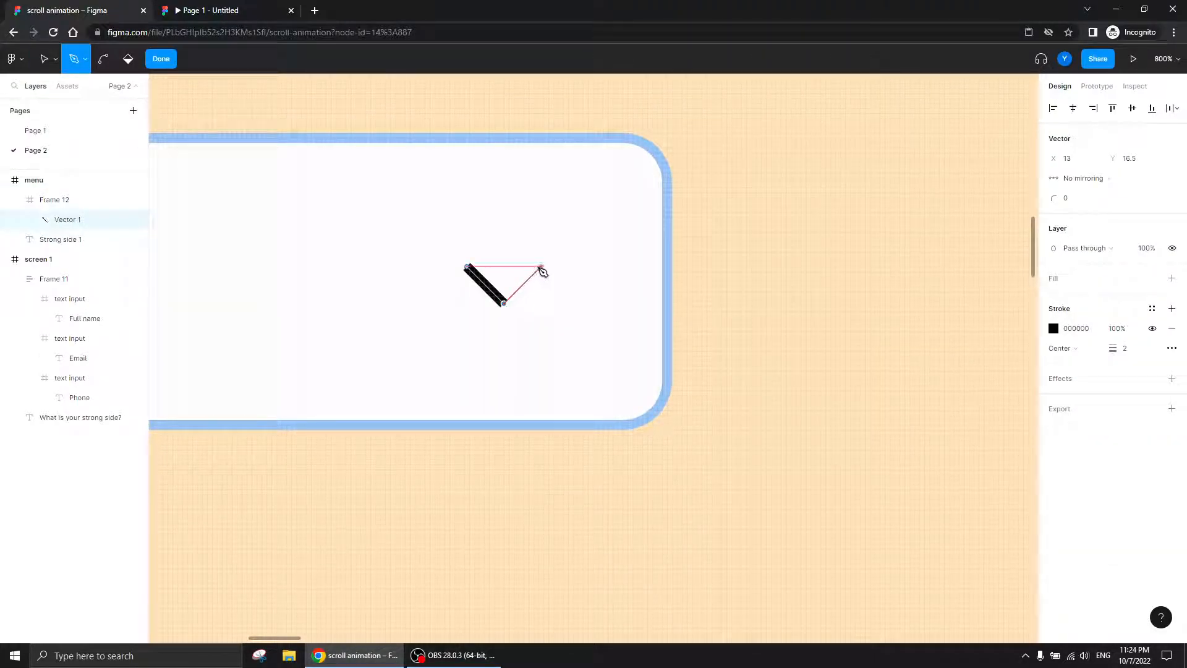
click(542, 267)
key(Escape)
click(716, 419)
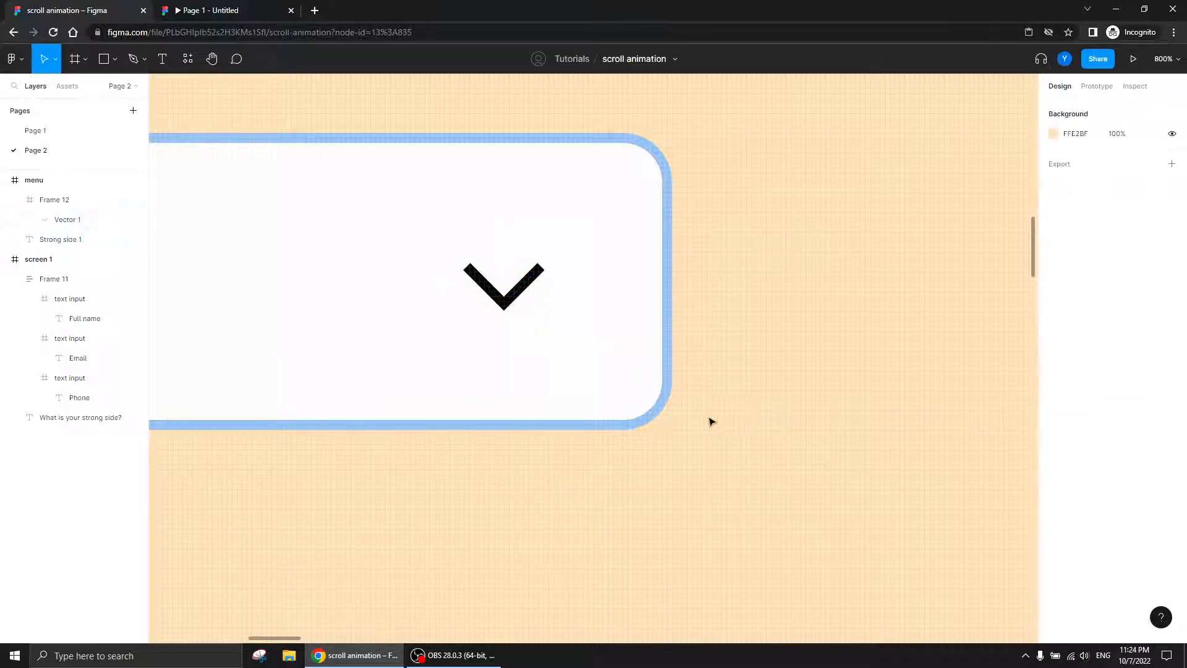
- Align the chevron to the horizontal centre of its icon frame
click(521, 307)
click(512, 305)
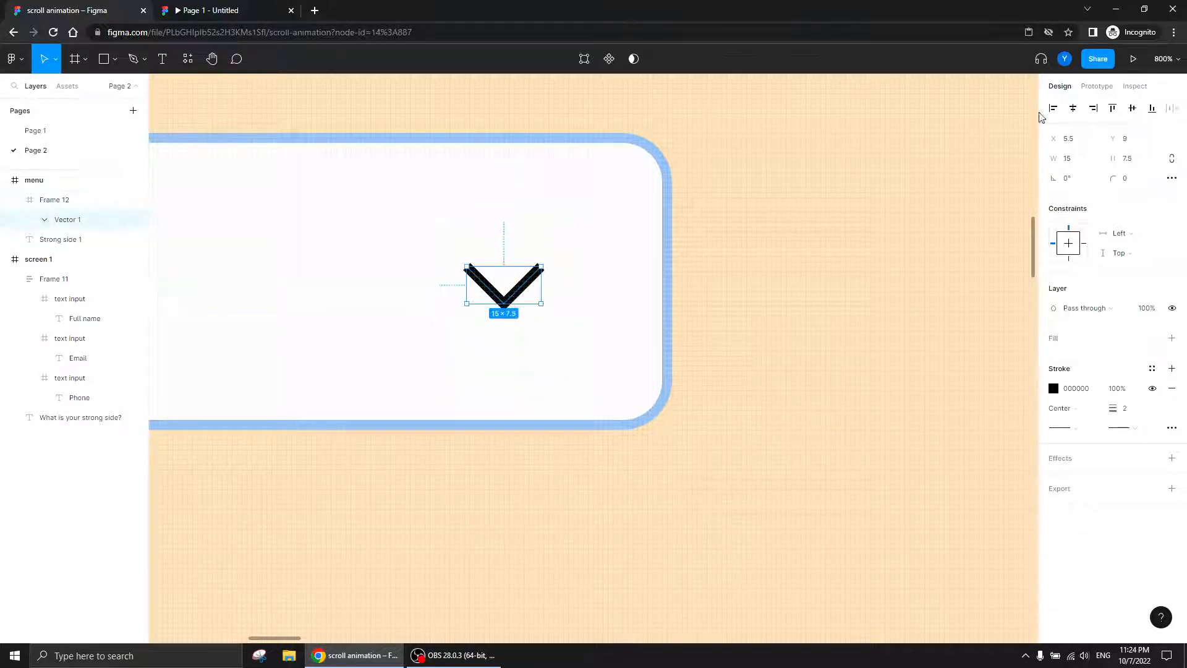
click(1075, 109)
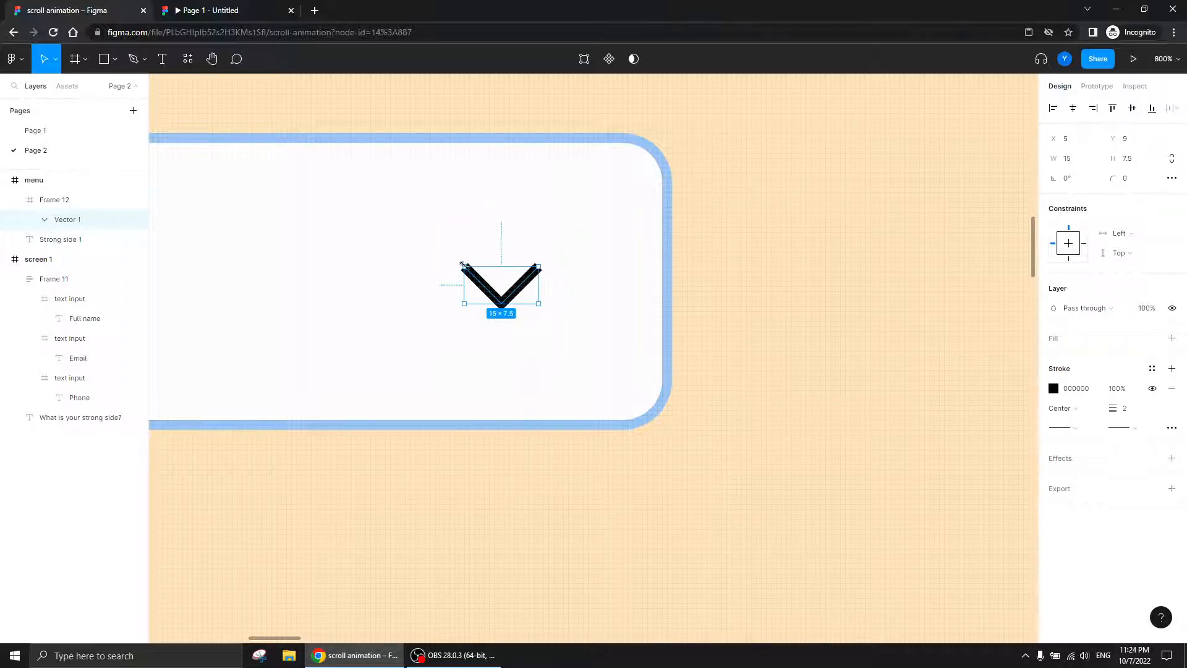
click(479, 239)
key(shift+0)
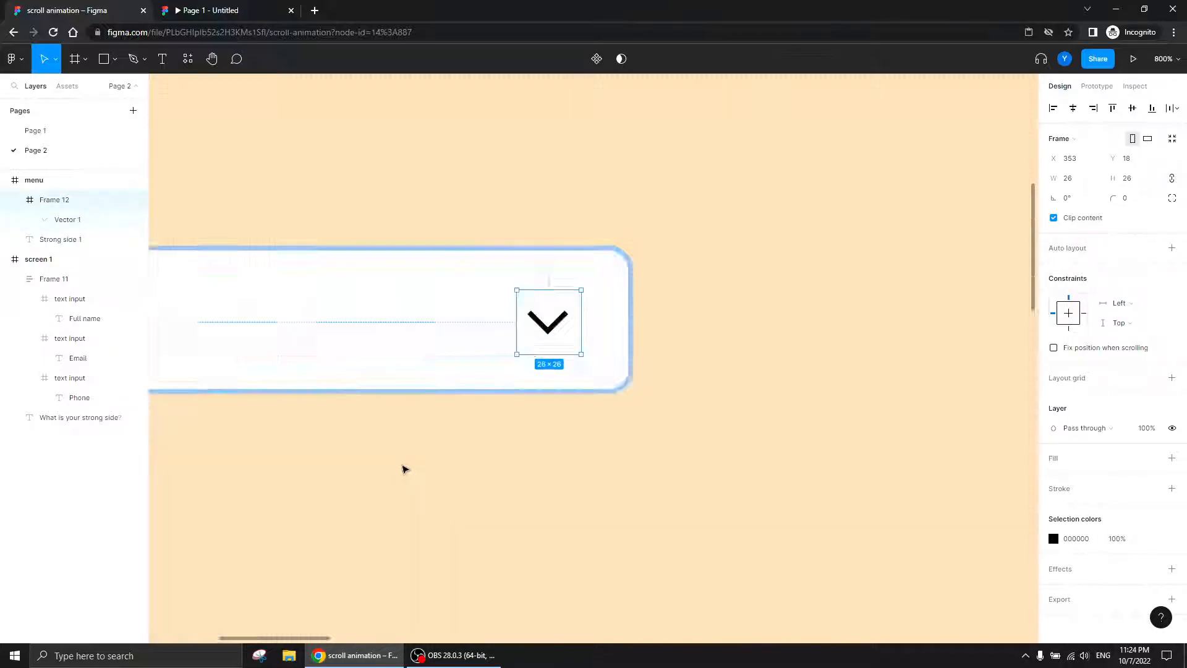
- Apply auto layout to the menu frame containing the text and chevron
drag(370, 452, 437, 392)
click(449, 270)
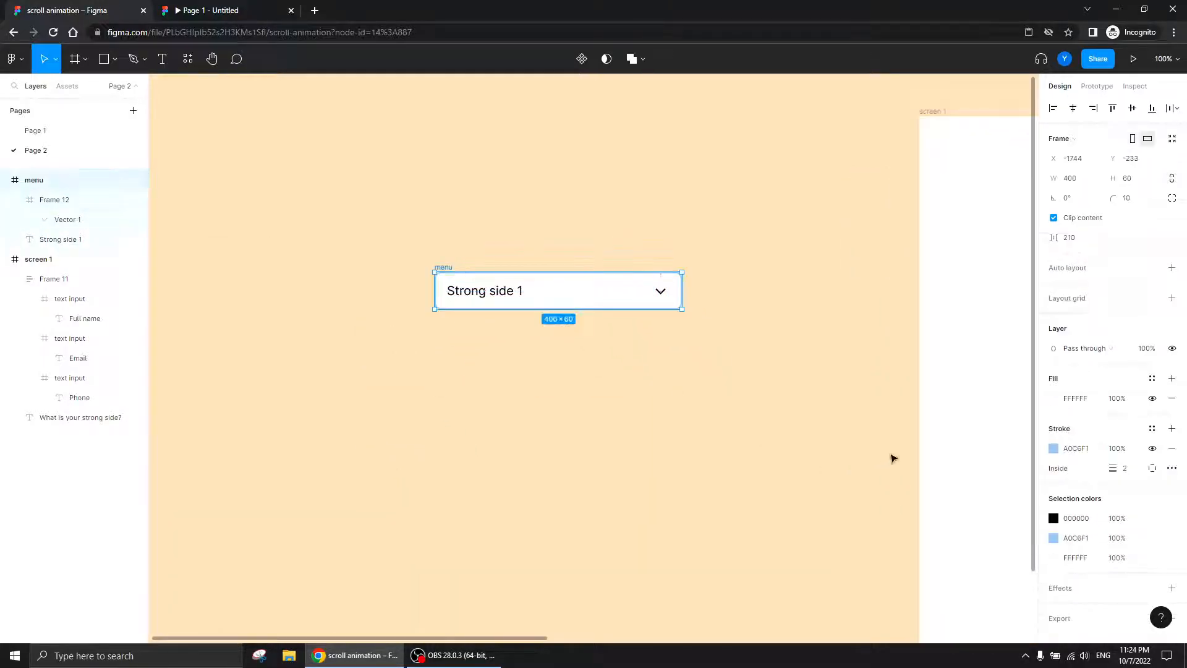
key(shift+a)
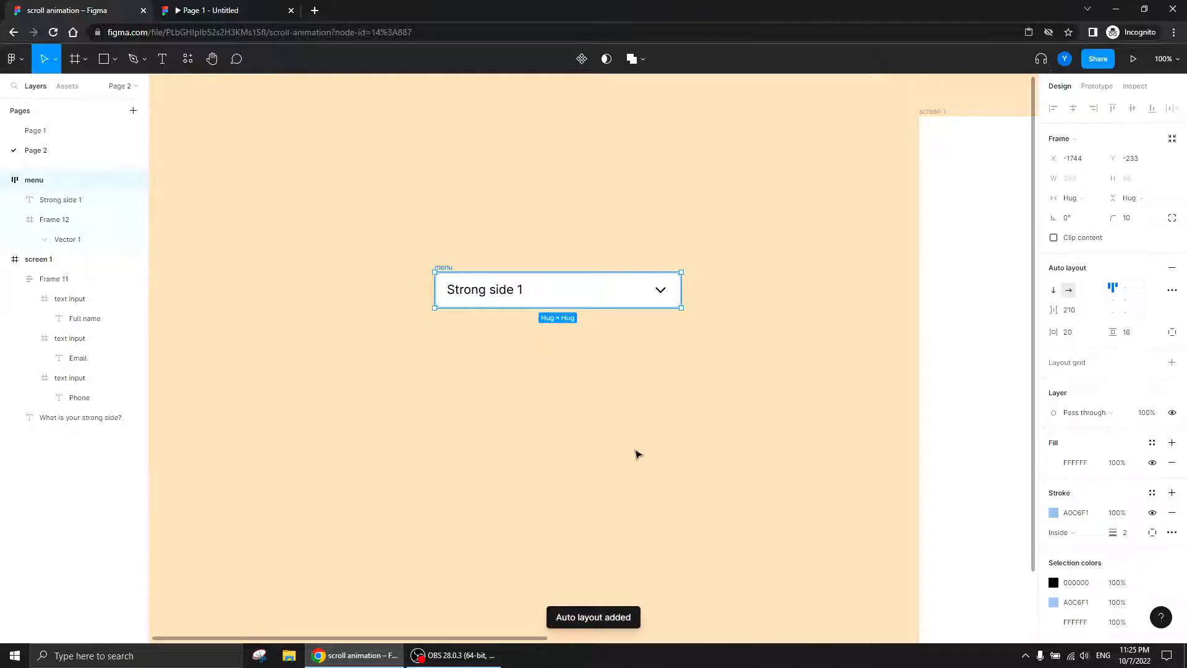
- Set the menu frame to a fixed height of 60 and align its auto layout contents left and vertically centred
click(1143, 199)
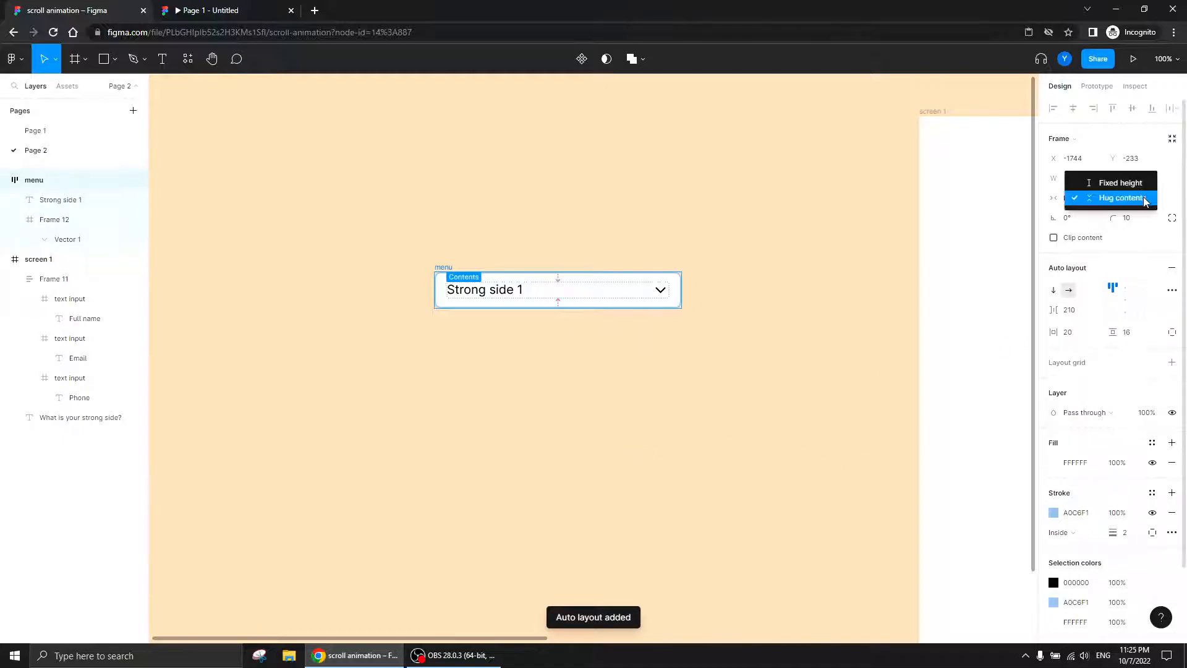
click(1115, 188)
click(1132, 178)
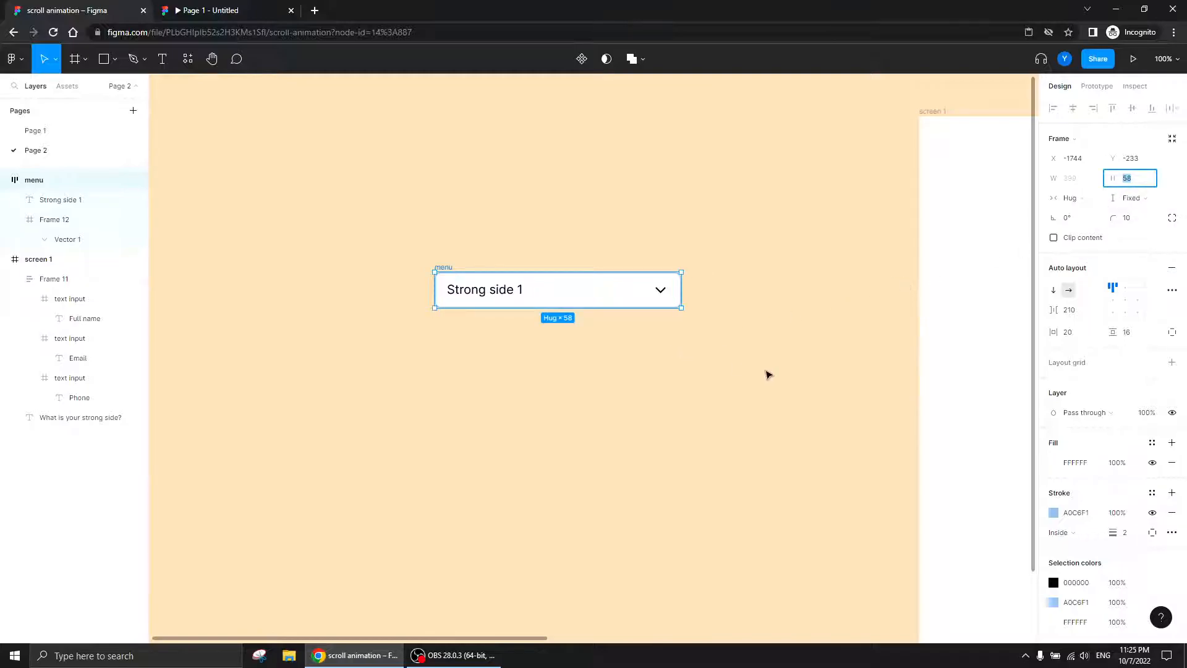
text(60)
key(Return)
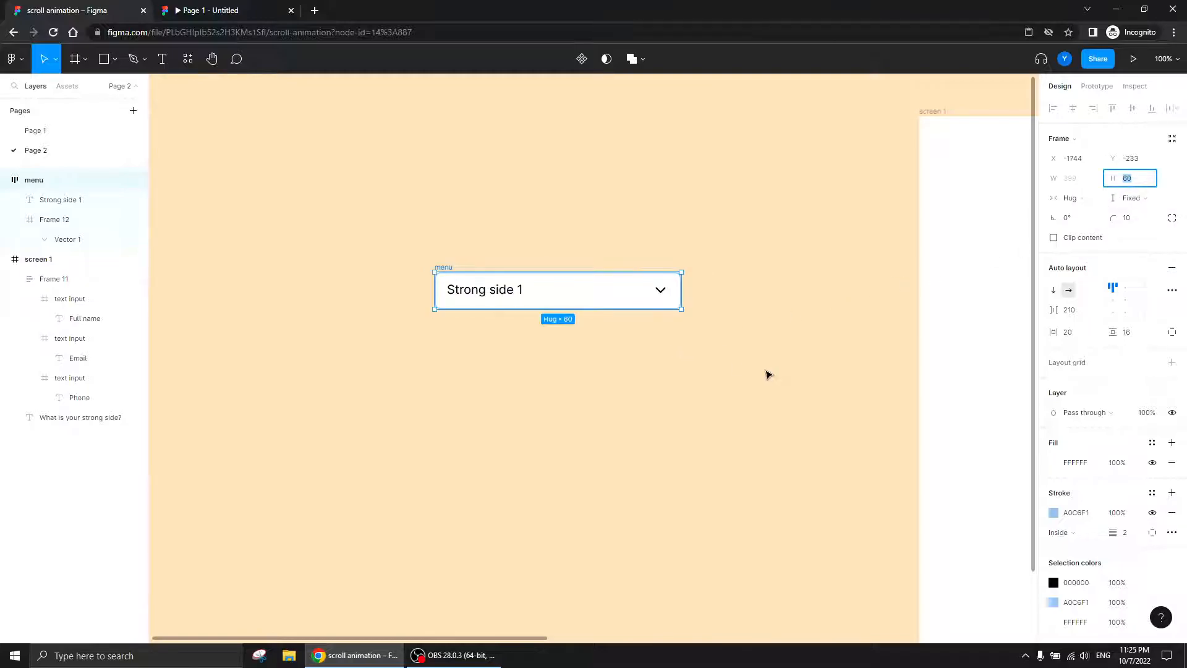
click(1113, 300)
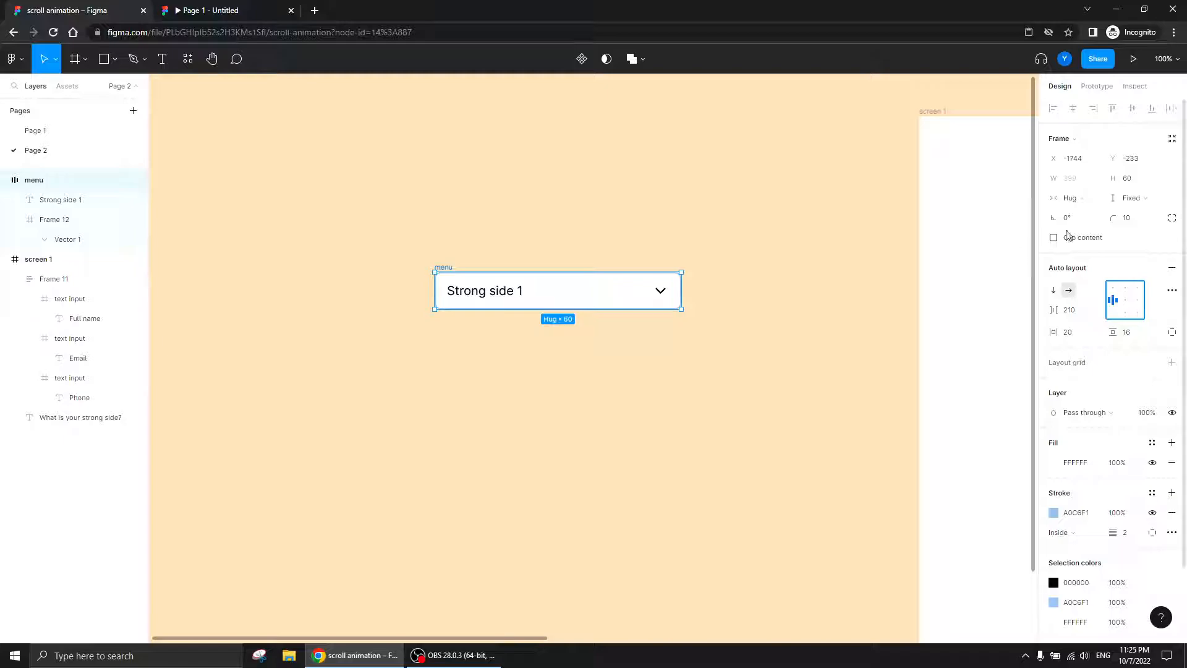
- Switch the menu frame to a fixed width of 400
click(1070, 197)
click(1081, 185)
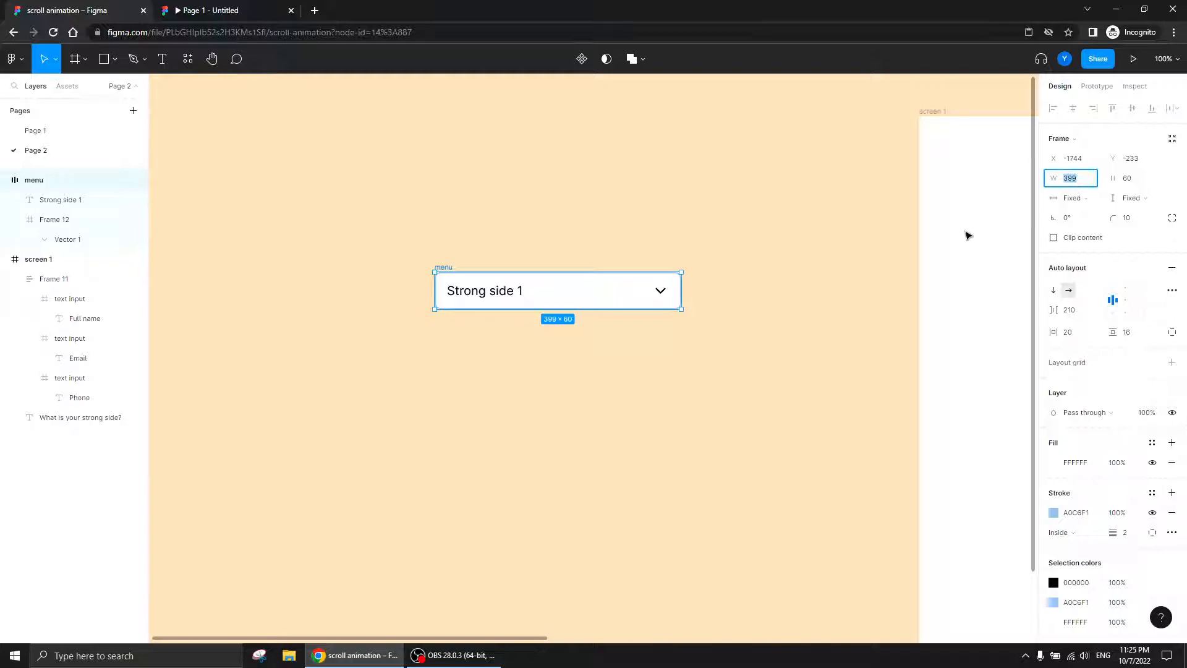
click(625, 384)
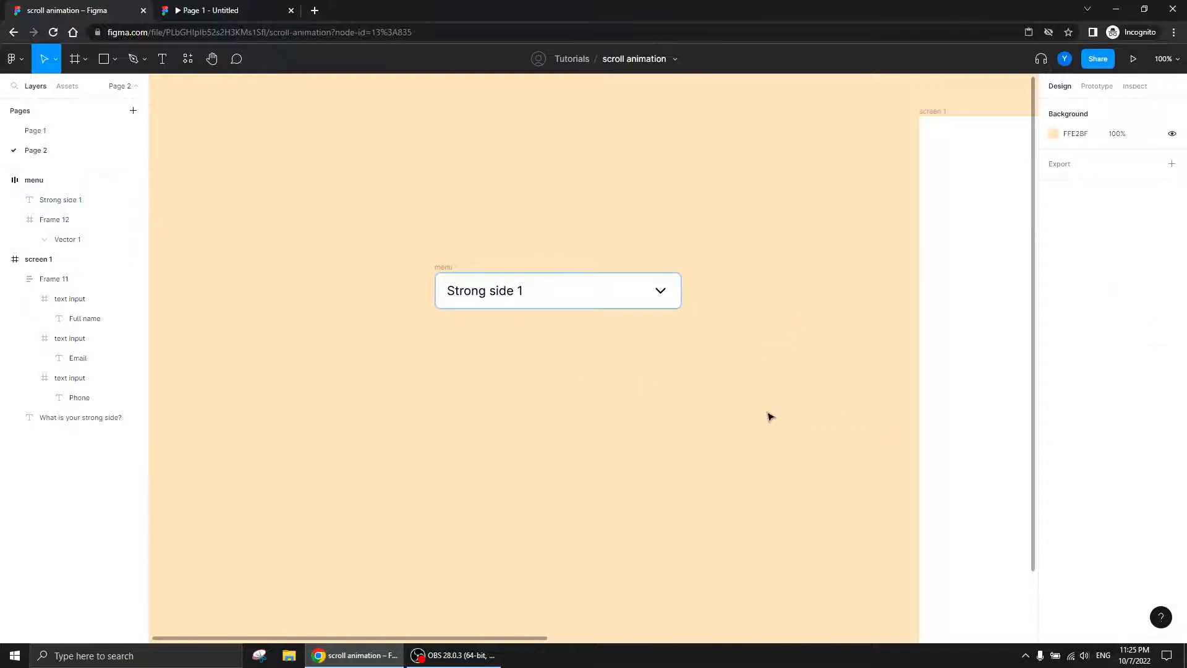
- Duplicate the menu frame directly below the original, leaving a small gap
drag(576, 410, 527, 360)
key(ctrl+plus)
drag(384, 260, 535, 376)
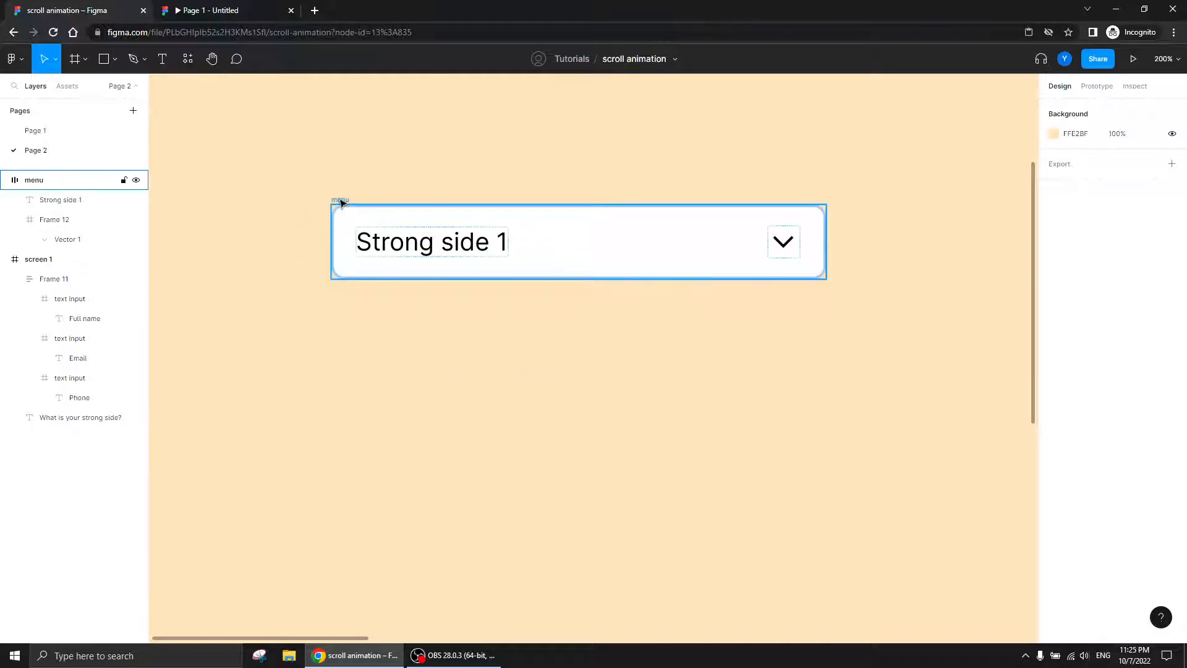
alt+drag(340, 201, 343, 294)
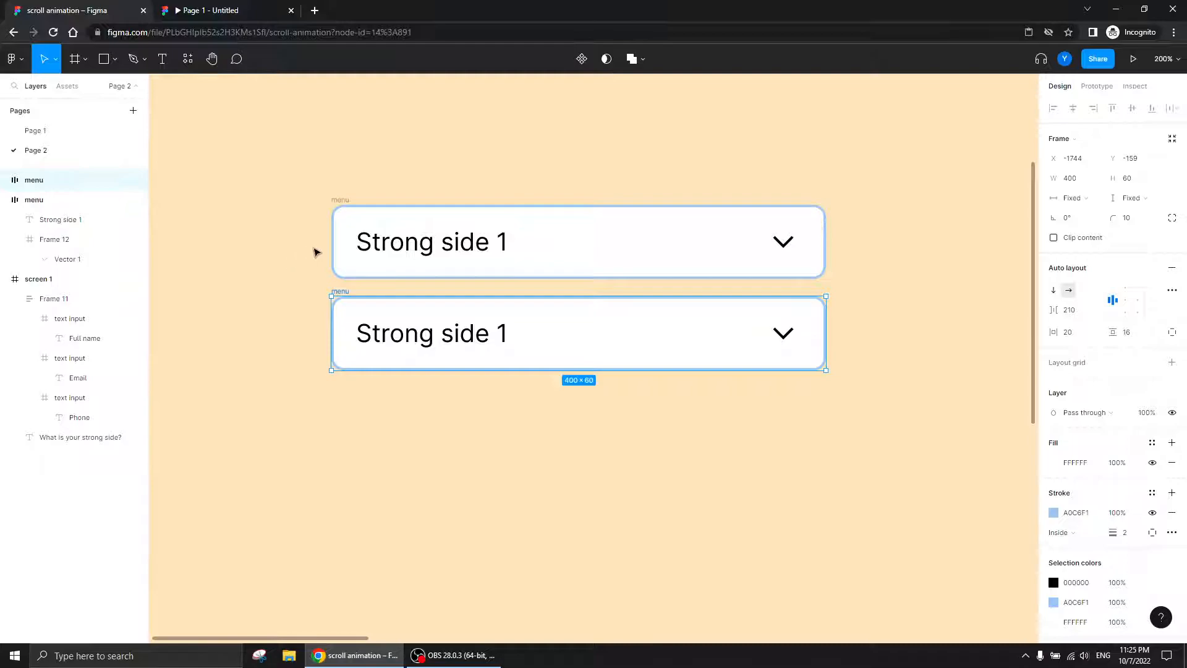
- Set the corner radius of both the original menu frame and its copy to 8
click(340, 200)
click(1132, 217)
text(8)
key(Return)
click(435, 318)
click(1126, 217)
click(612, 165)
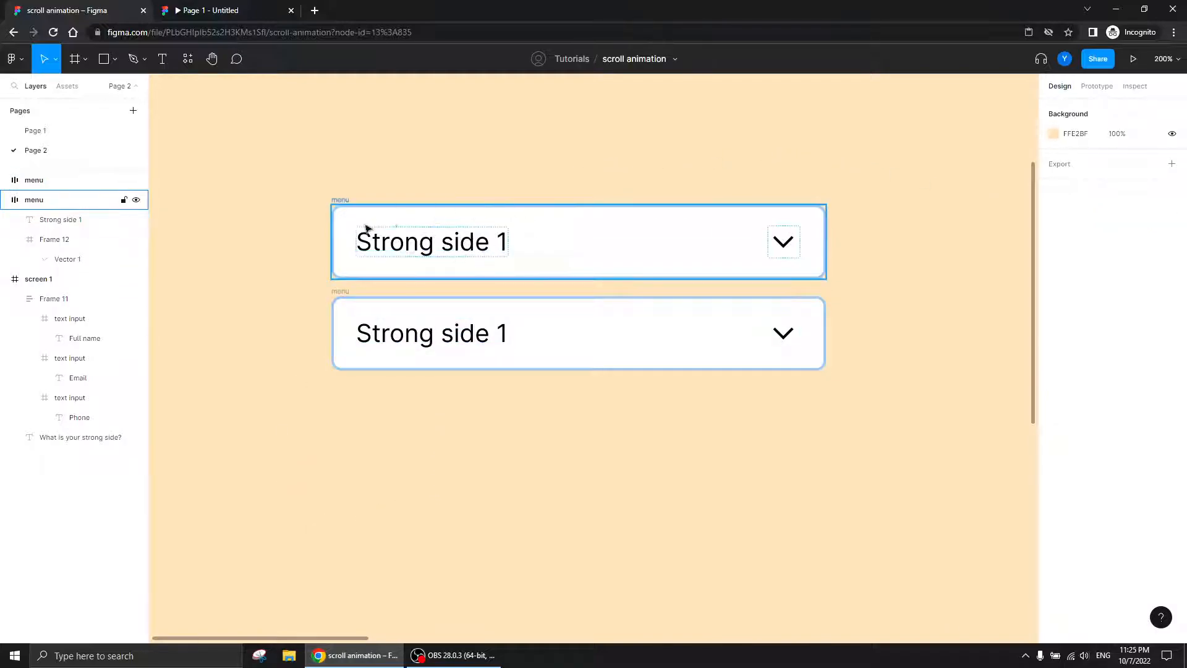
- Change the text in the lower menu copy to "Strong side 2"
click(469, 334)
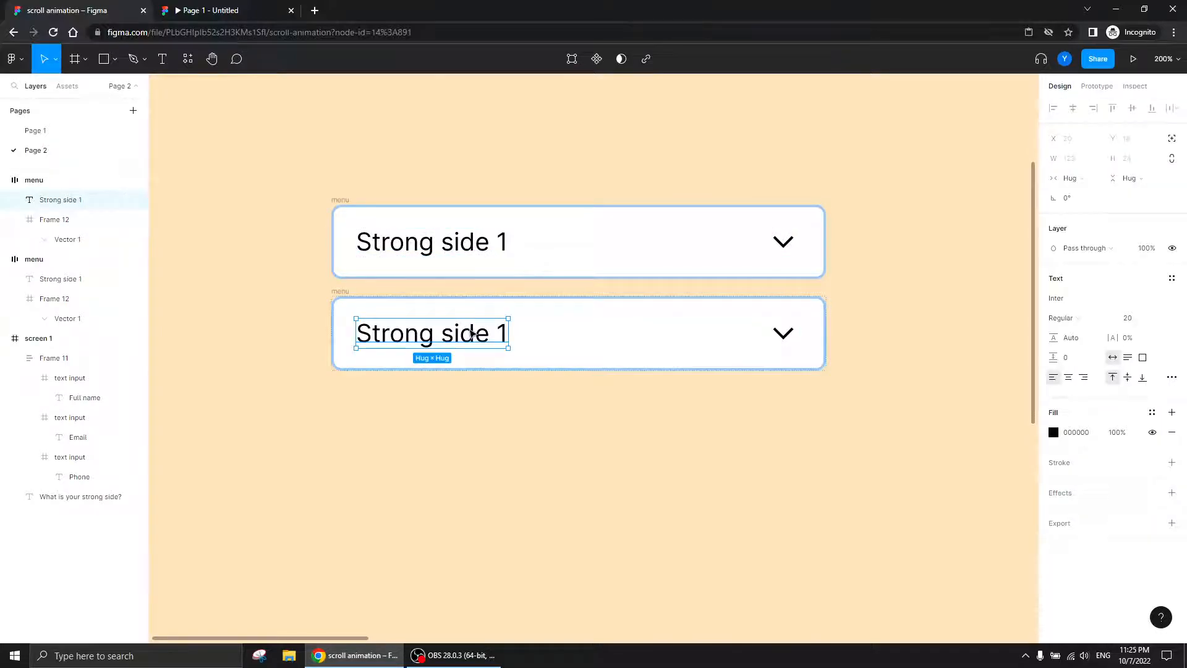
key(Return)
double_click(501, 332)
text(2)
click(525, 460)
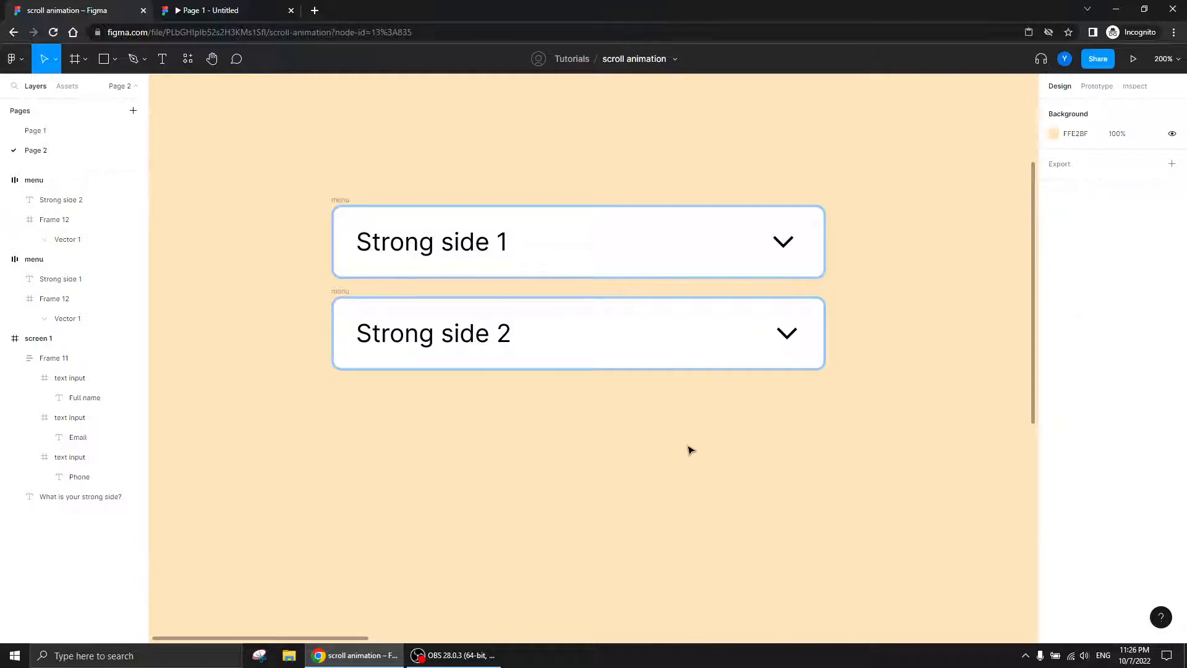
- Rename the lower menu frame as "menun item"
click(340, 294)
double_click(33, 183)
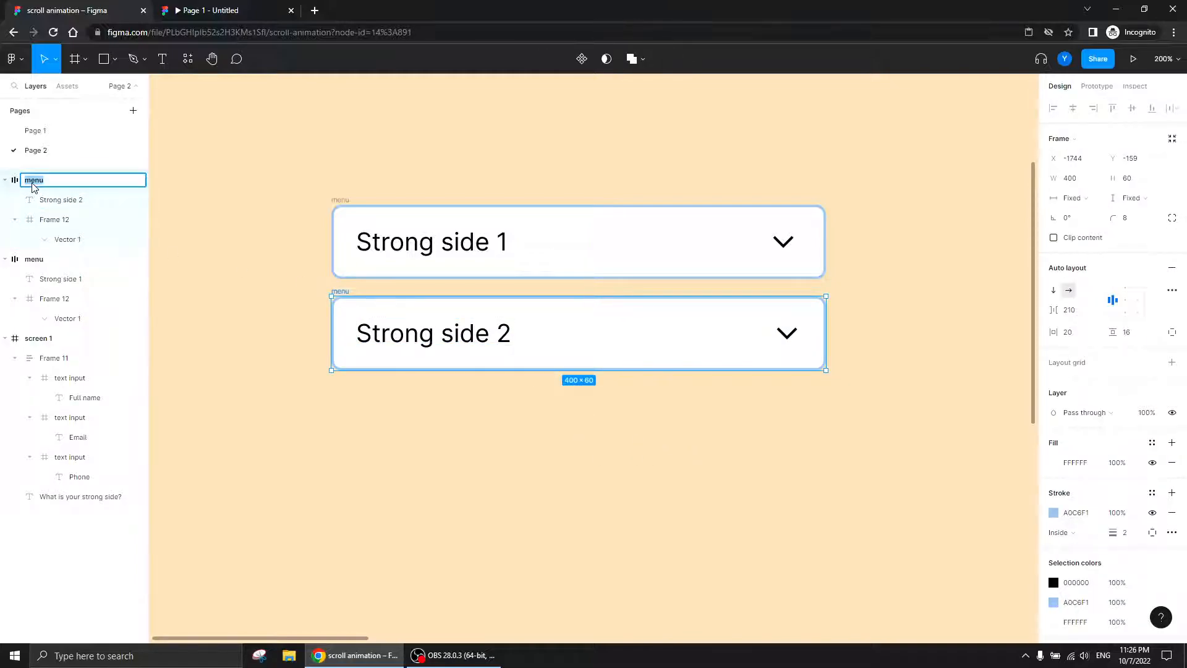
text(menun item)
key(Return)
- Duplicate the menu item flush beneath itself and wrap both items in a vertical auto layout frame
drag(353, 294, 356, 368)
drag(850, 285, 268, 499)
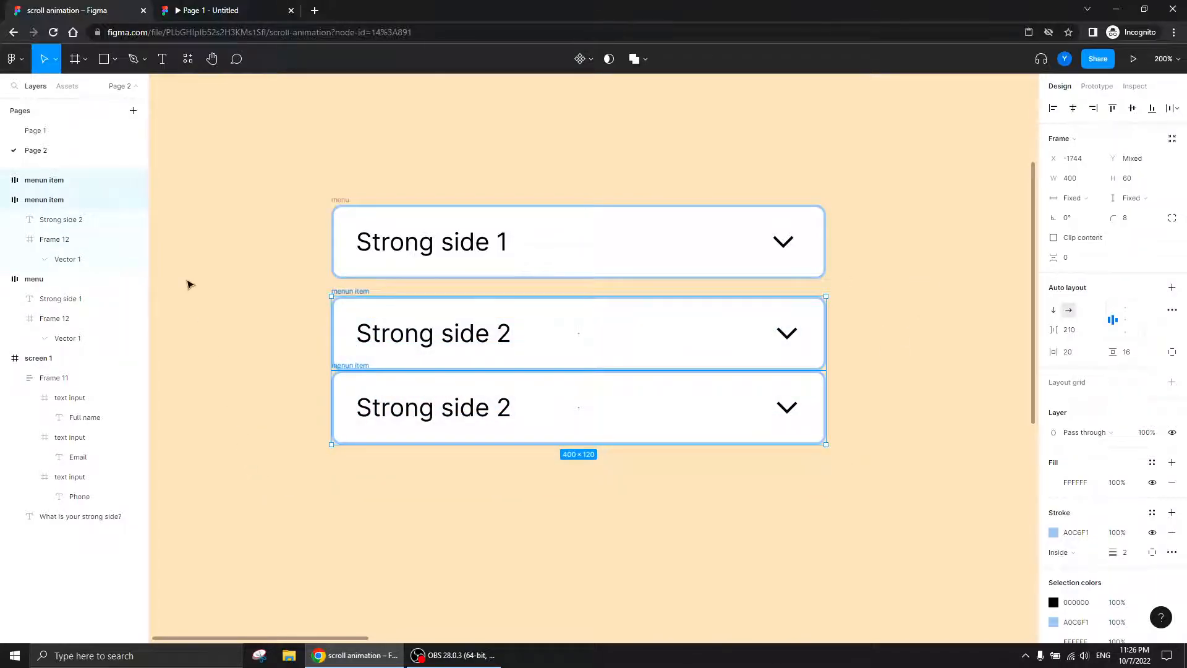
key(shift+a)
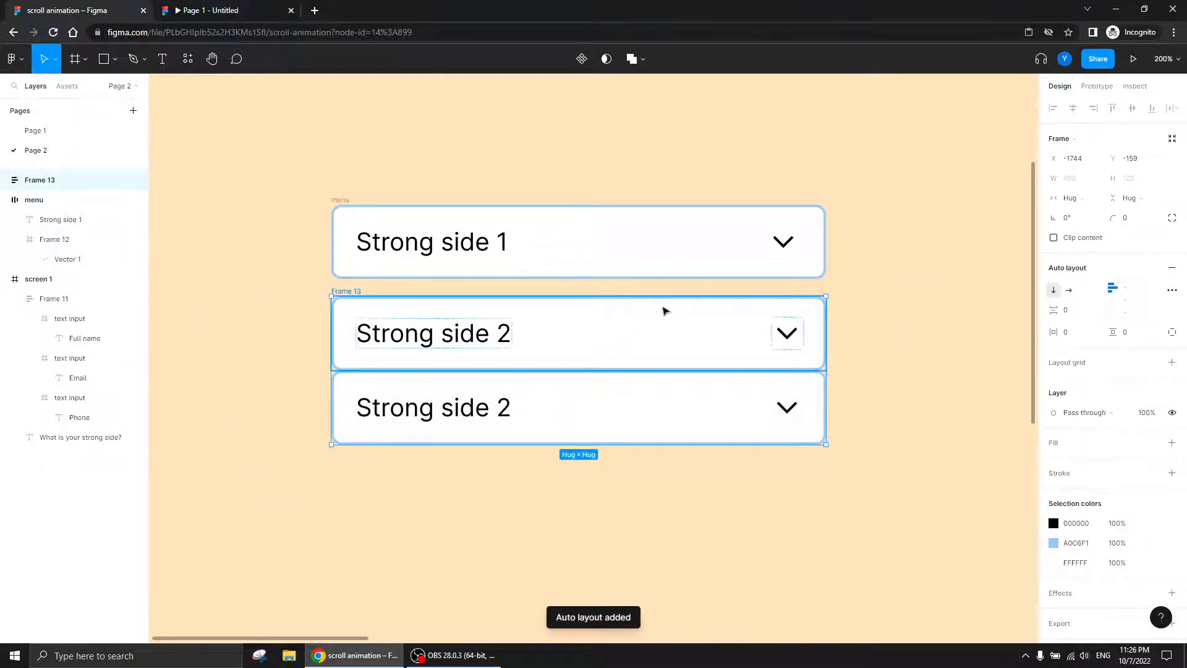
- Set the corner radius of both menu items to 0 and remove their stroke
click(673, 328)
click(15, 200)
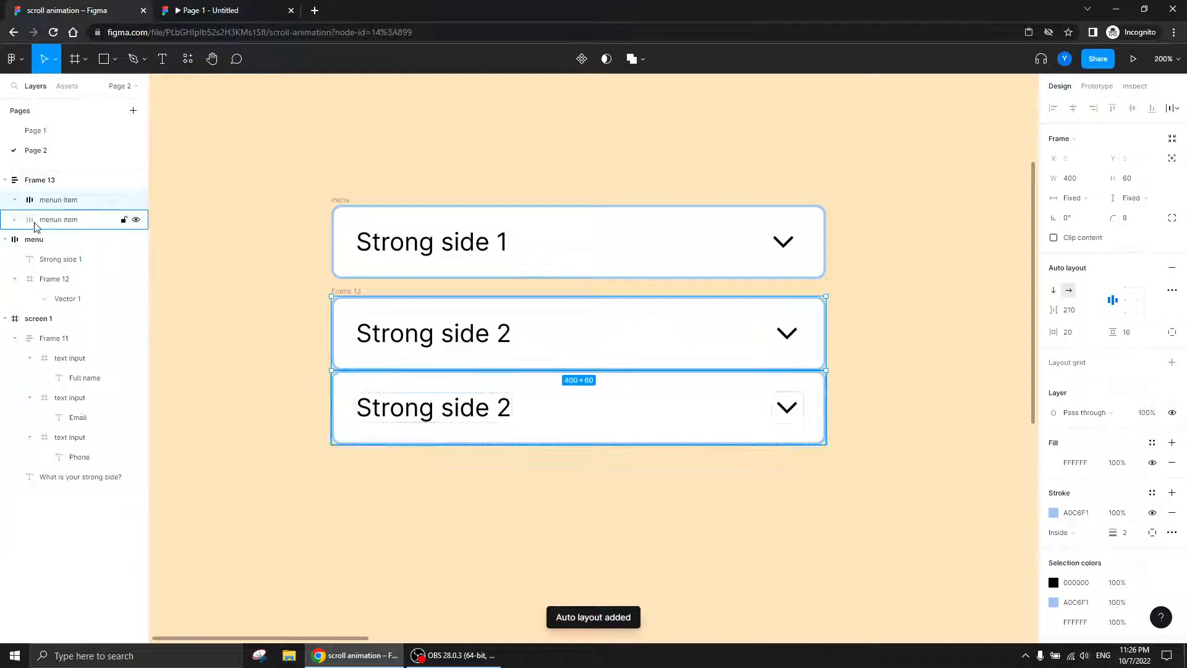
shift+click(68, 221)
click(1138, 218)
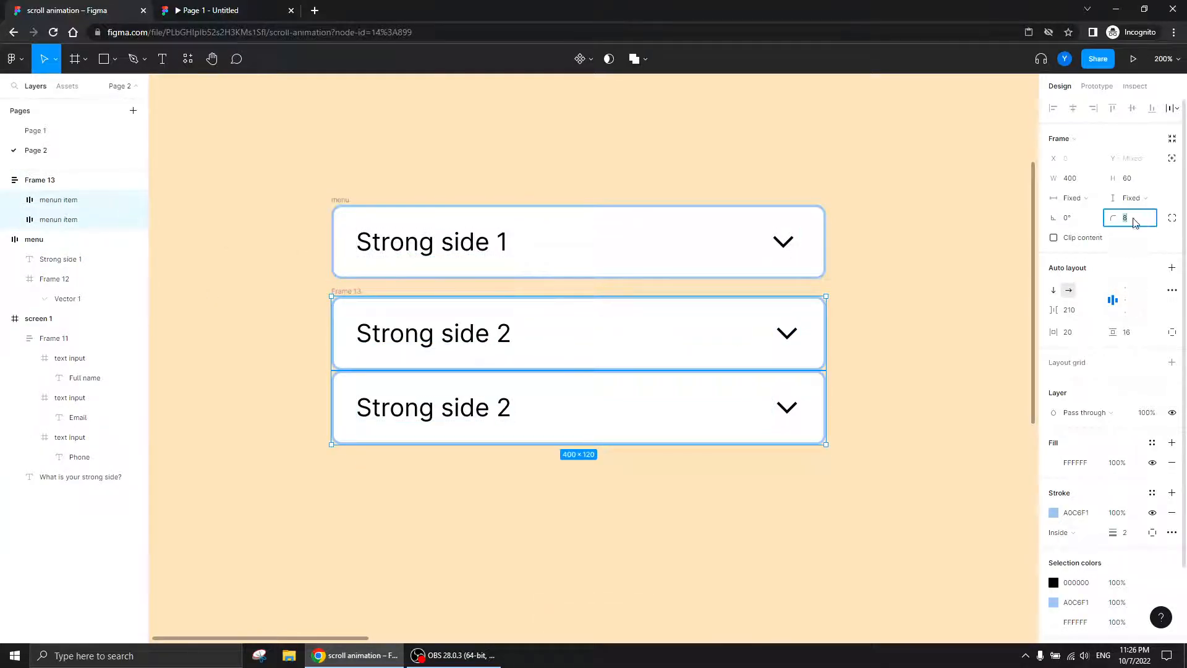
text(0)
key(Return)
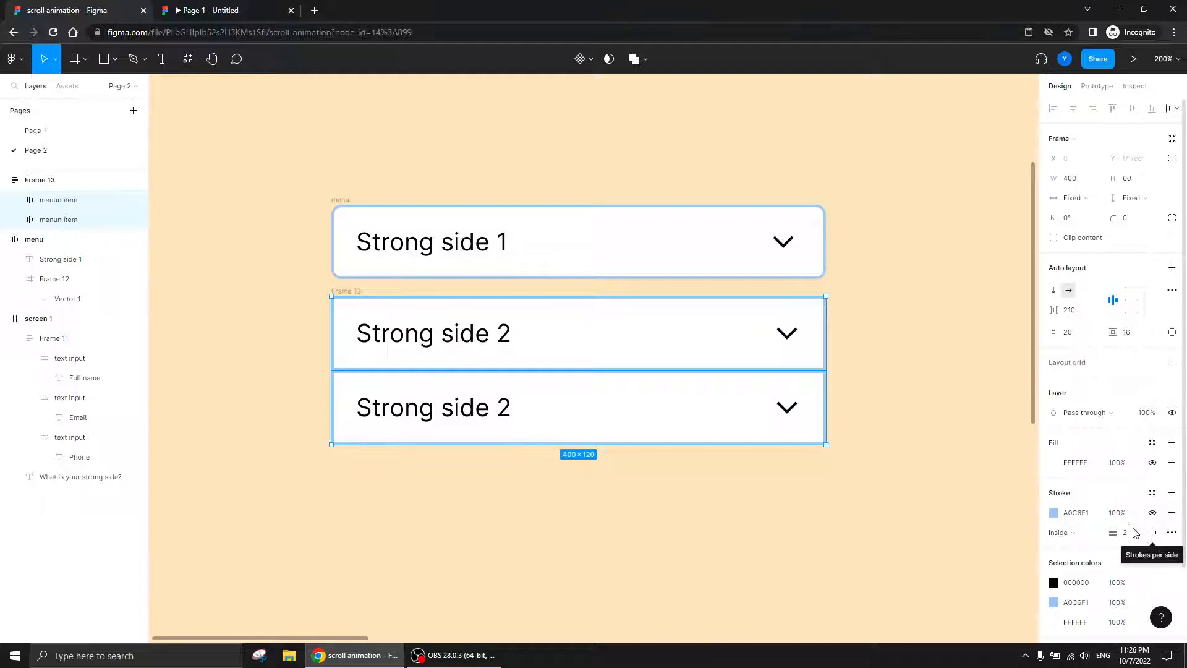
click(1172, 513)
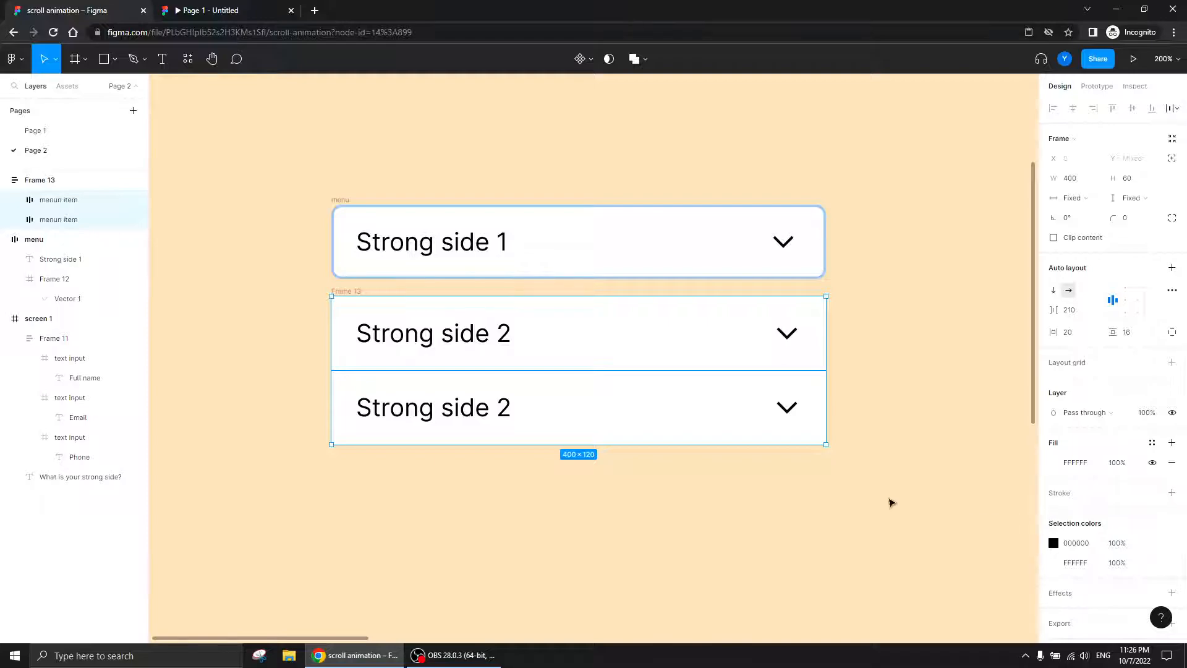
click(240, 258)
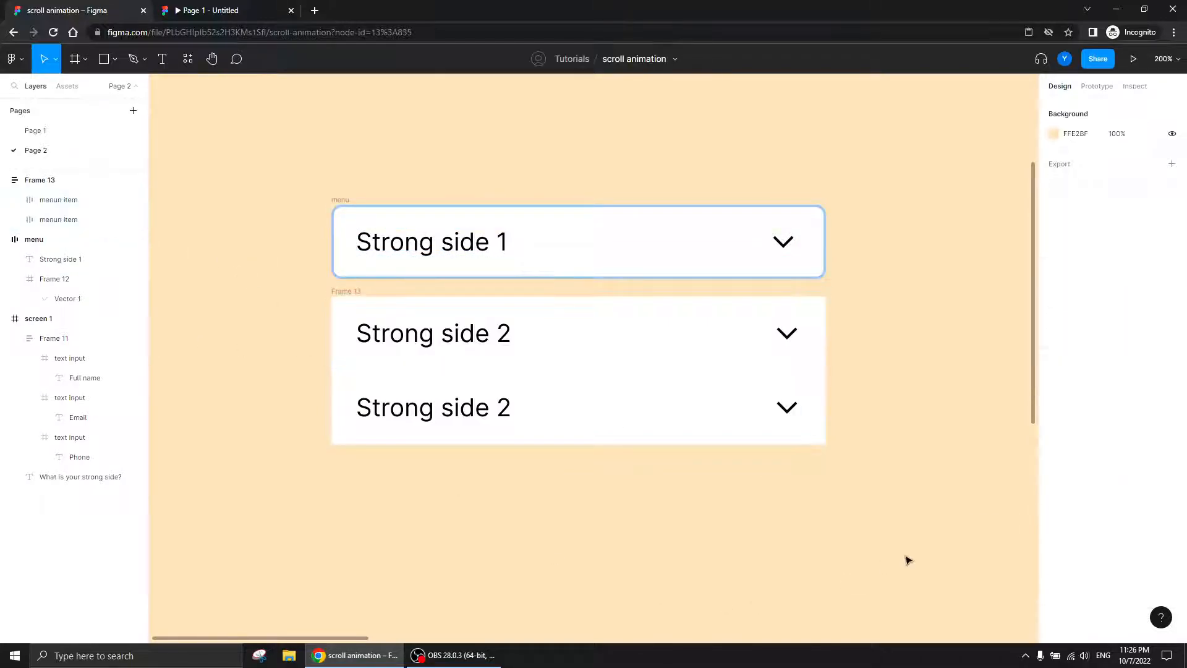
- Duplicate the second menu item eight times inside the auto layout list
click(350, 295)
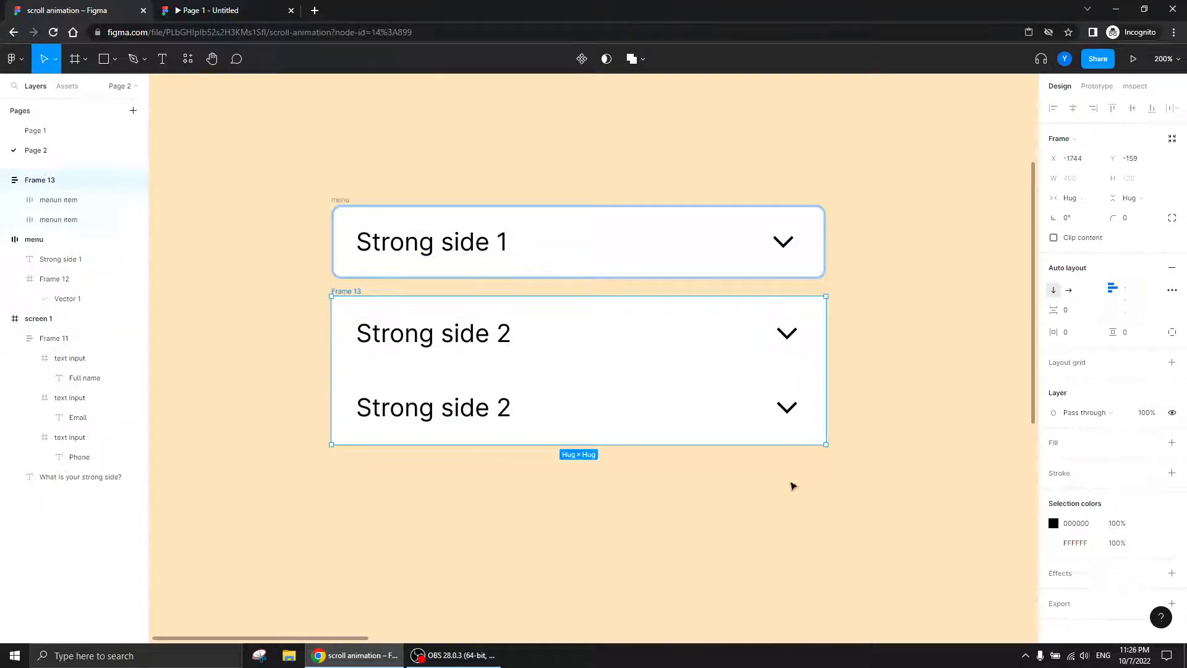
double_click(491, 410)
click(582, 413)
click(238, 402)
click(554, 408)
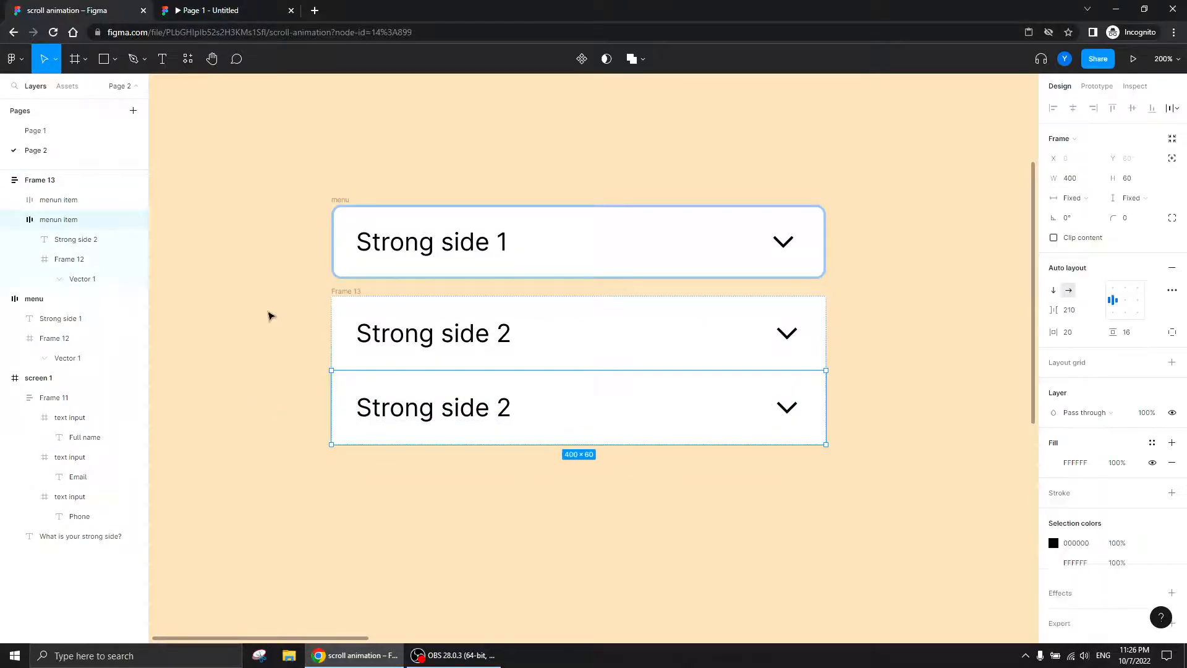
key(shift+0)
drag(402, 412, 346, 284)
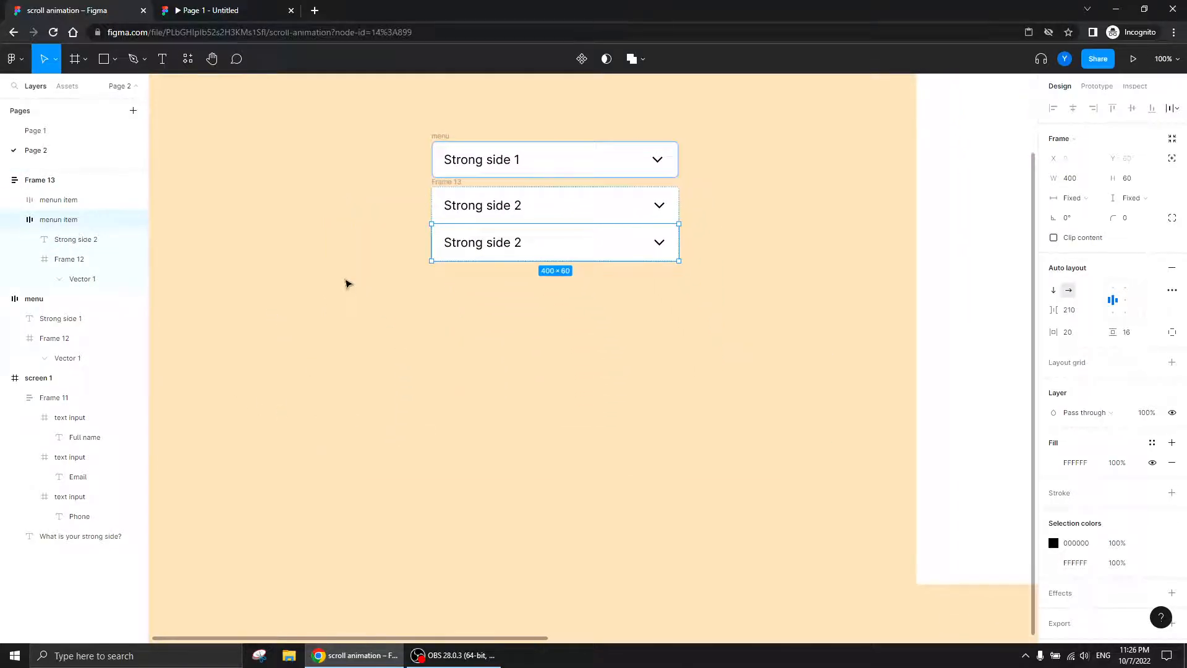
key(ctrl+d)
key(ctrl+d)
key(ctrl+d)
key(ctrl+d)
key(ctrl+d)
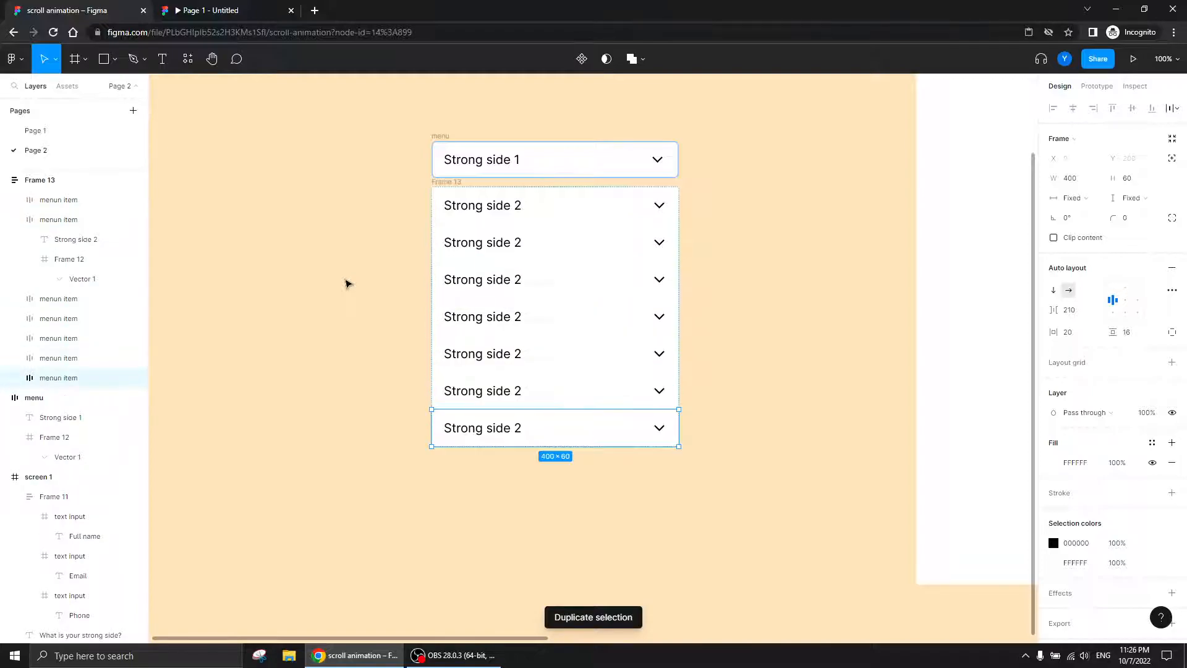
key(ctrl+d)
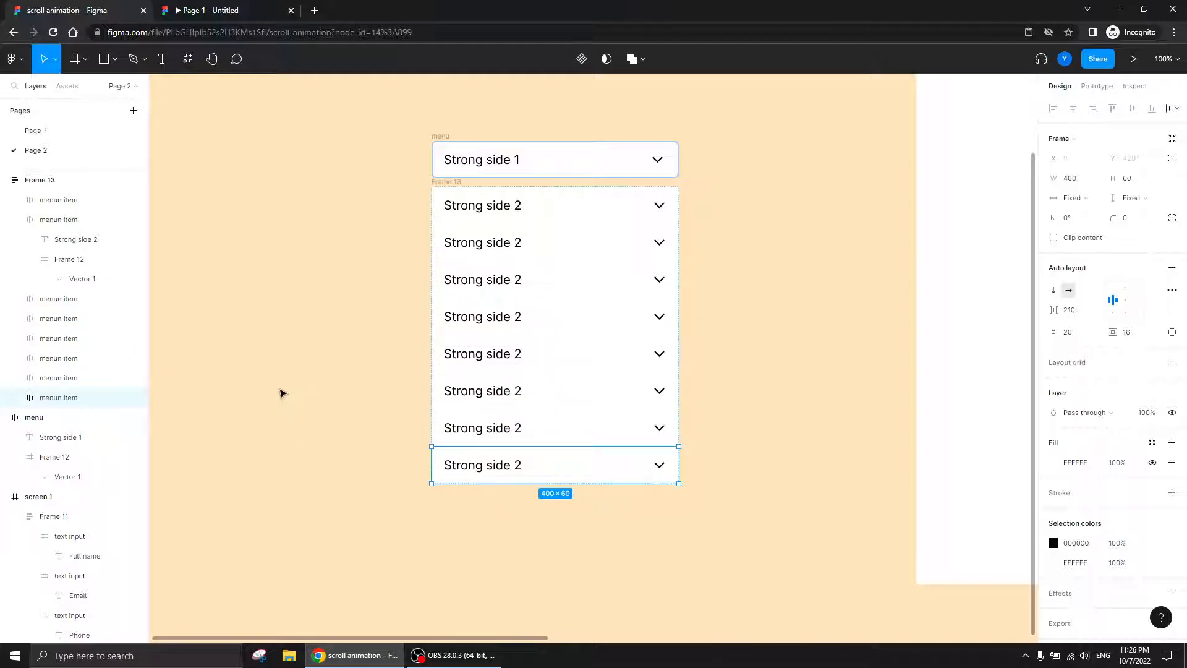
key(ctrl+d)
key(ctrl+d)
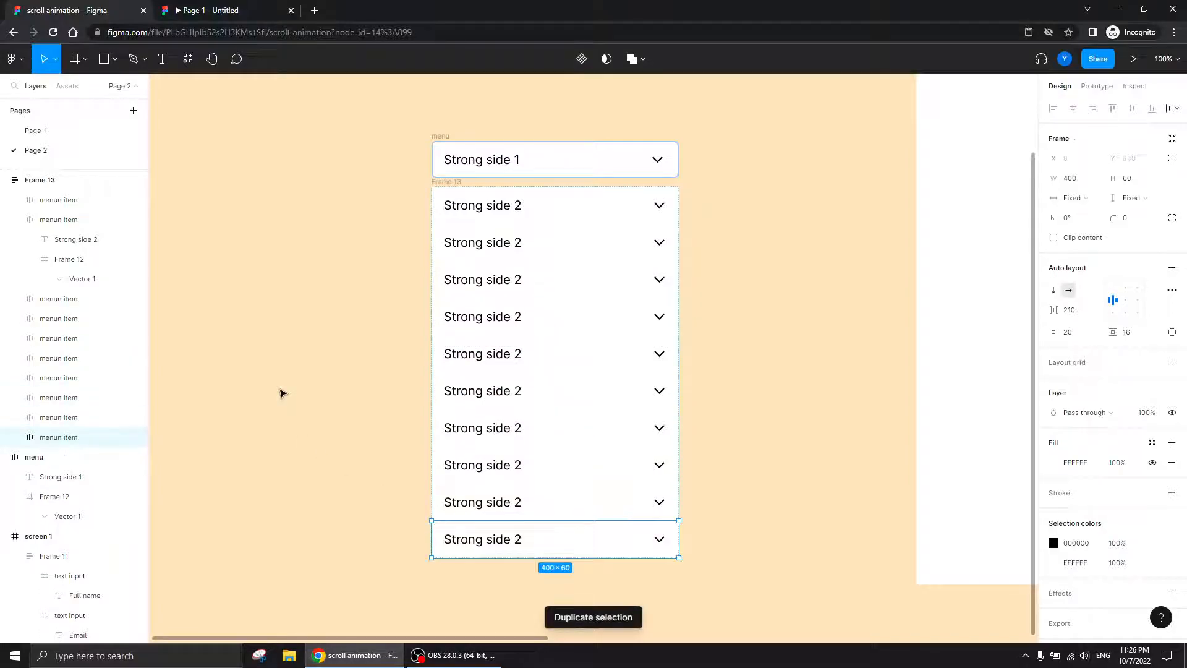
- Relabel the second through ninth menu items consecutively as "Strong side 3" through "Strong side 10"
click(380, 302)
drag(356, 244, 324, 243)
double_click(478, 272)
double_click(490, 264)
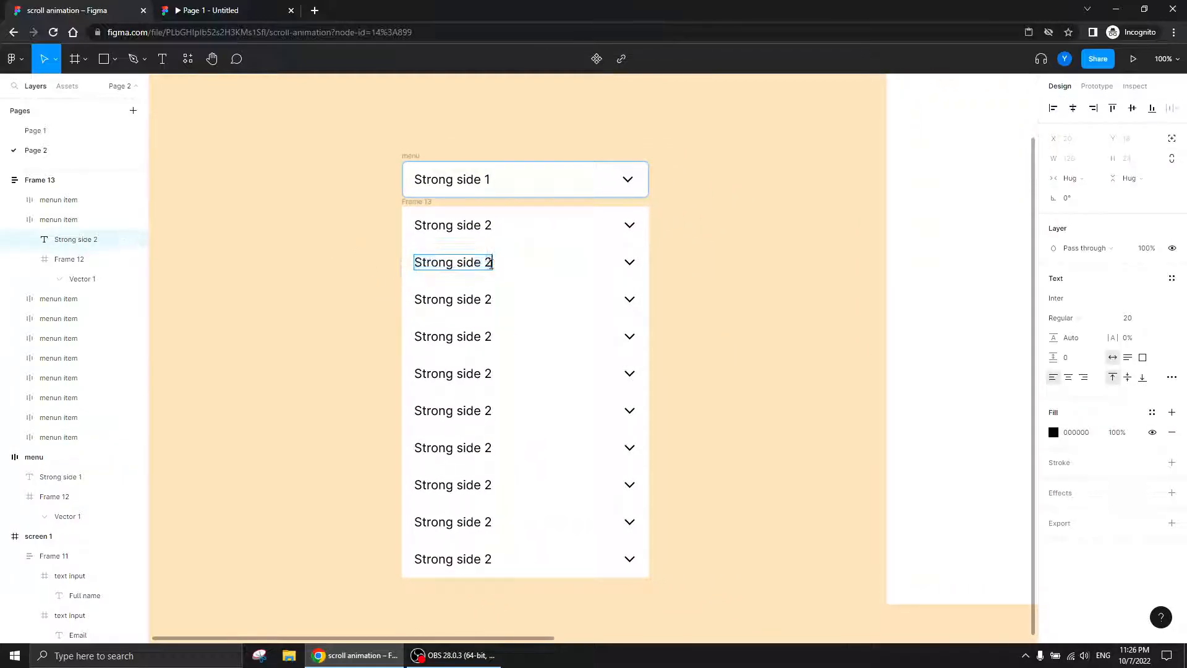
text(3)
double_click(488, 299)
text(4)
double_click(487, 335)
text(5)
double_click(487, 372)
text(6)
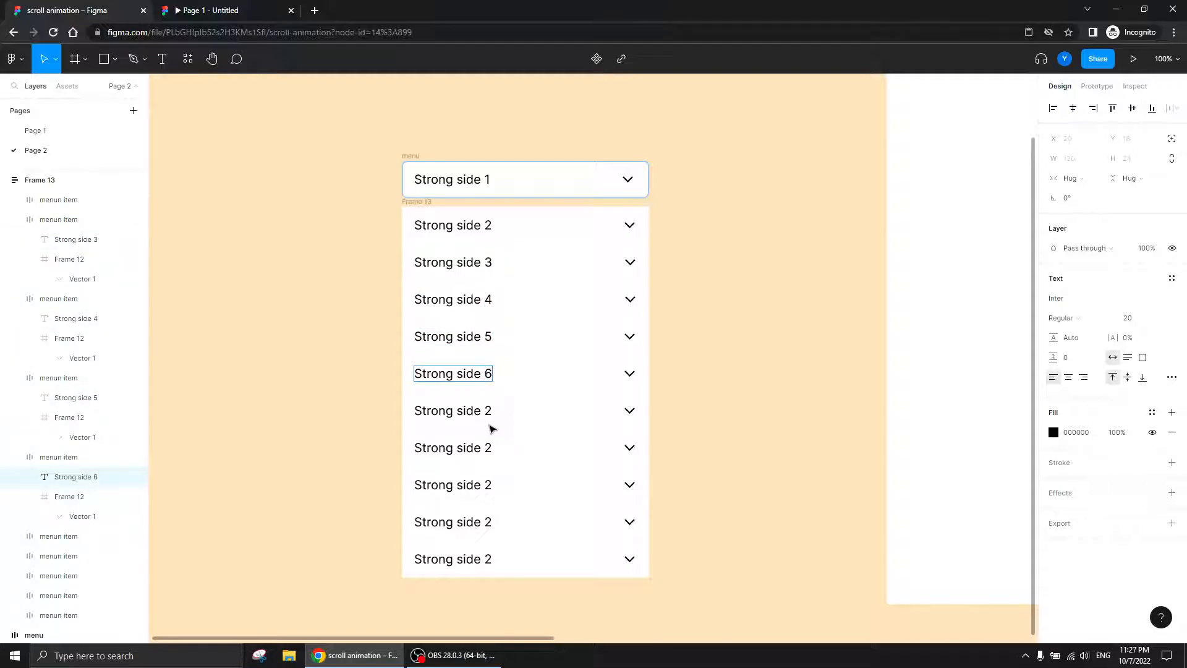
double_click(488, 411)
text(7)
double_click(491, 449)
text(8)
double_click(489, 486)
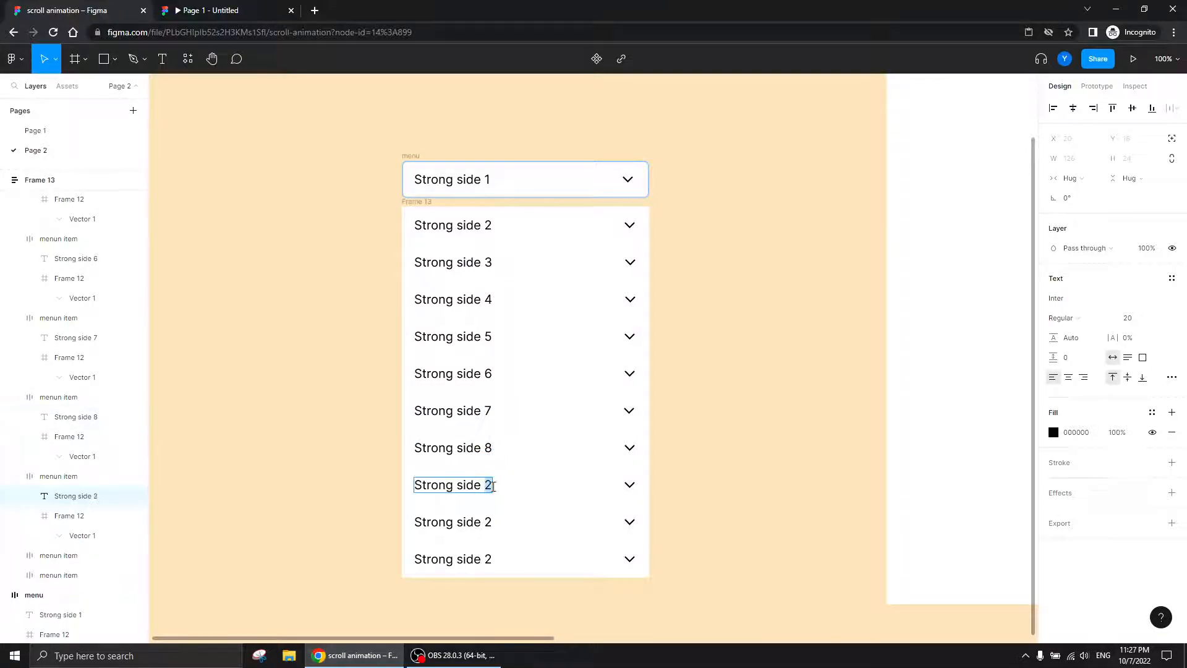
text(9)
double_click(491, 522)
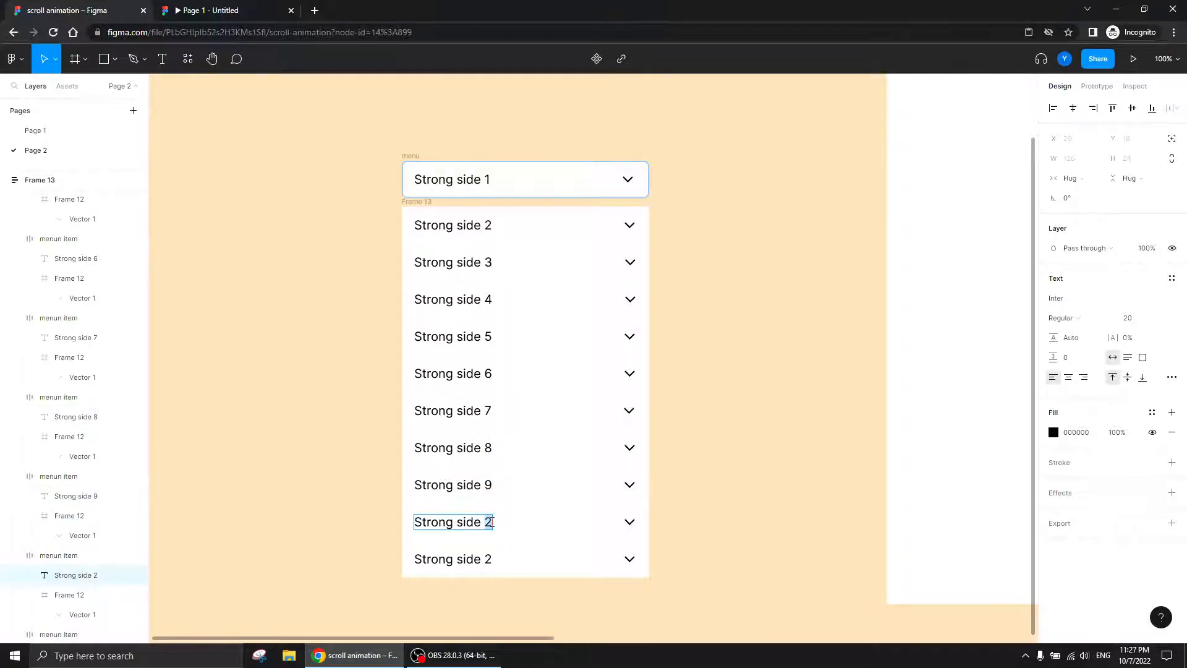
text(10)
- Delete the surplus last menu item below "Strong side 10"
click(464, 559)
key(Delete)
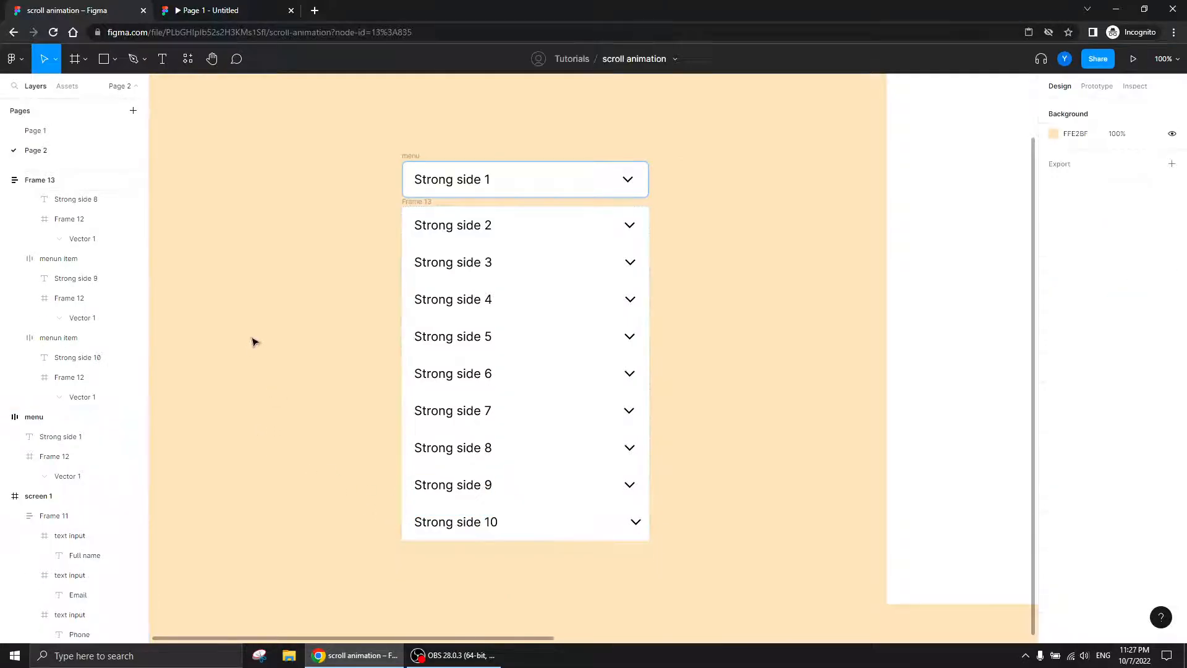
scroll(252, 340, down, 1)
scroll(307, 251, up, 1)
- Rename the auto layout frame holding the list as "menu items"
click(394, 191)
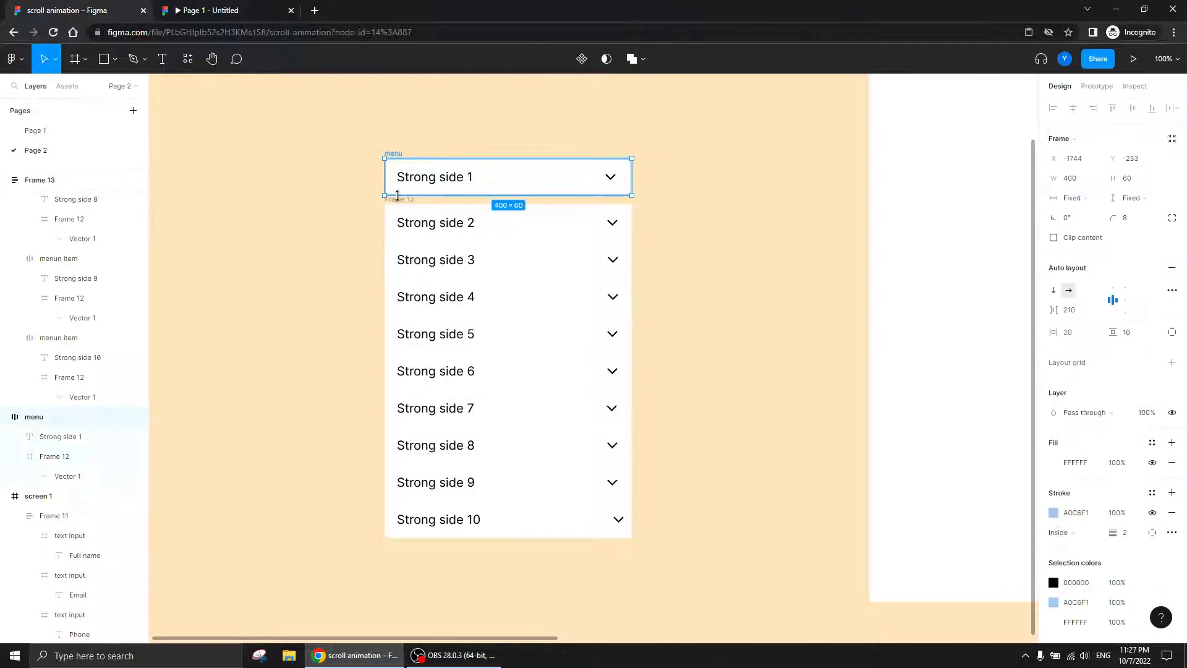
click(40, 179)
double_click(41, 179)
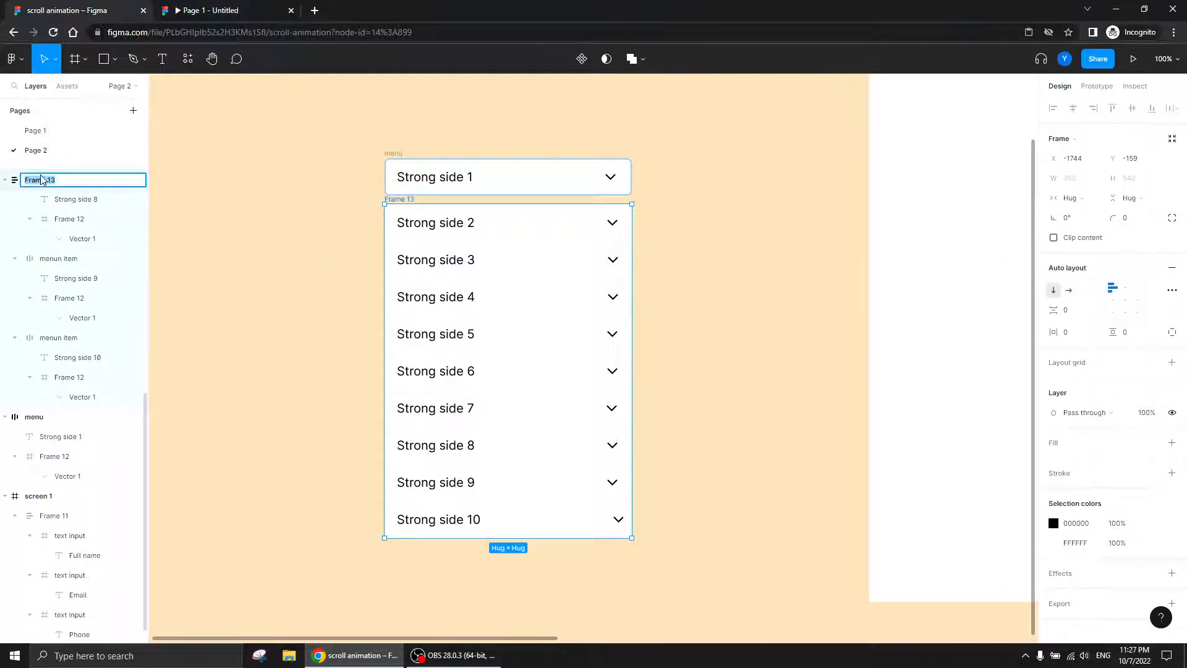
text(menu items)
key(Return)
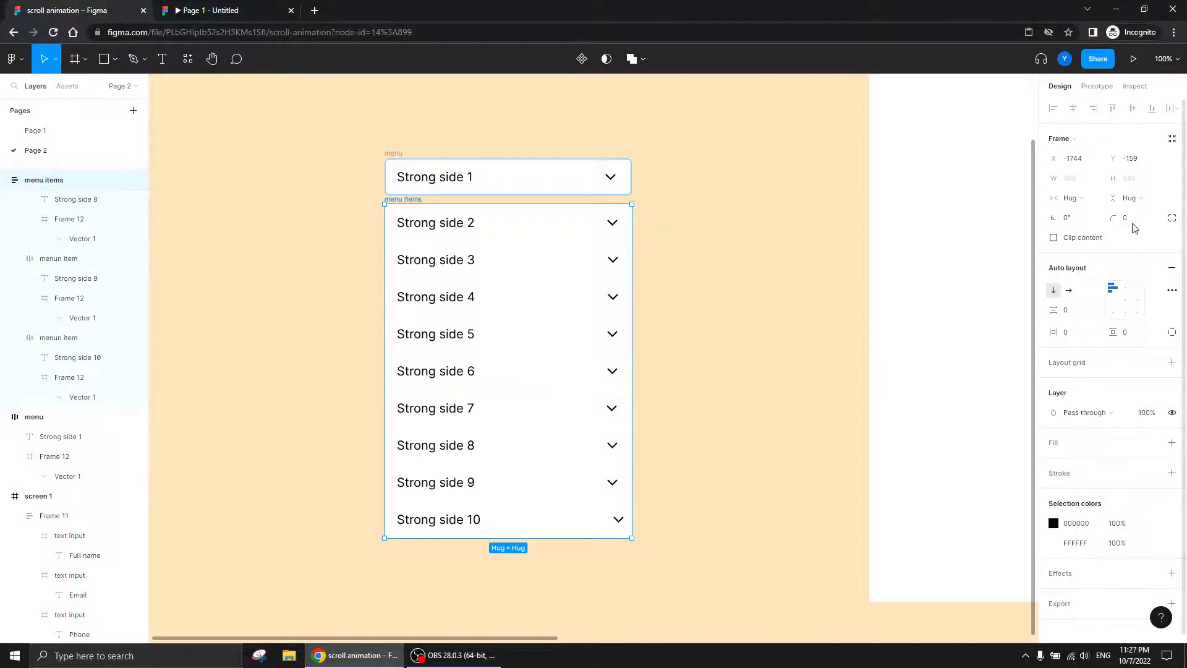
- Enable content clipping on the menu items frame and set its corner radius to 8
click(560, 188)
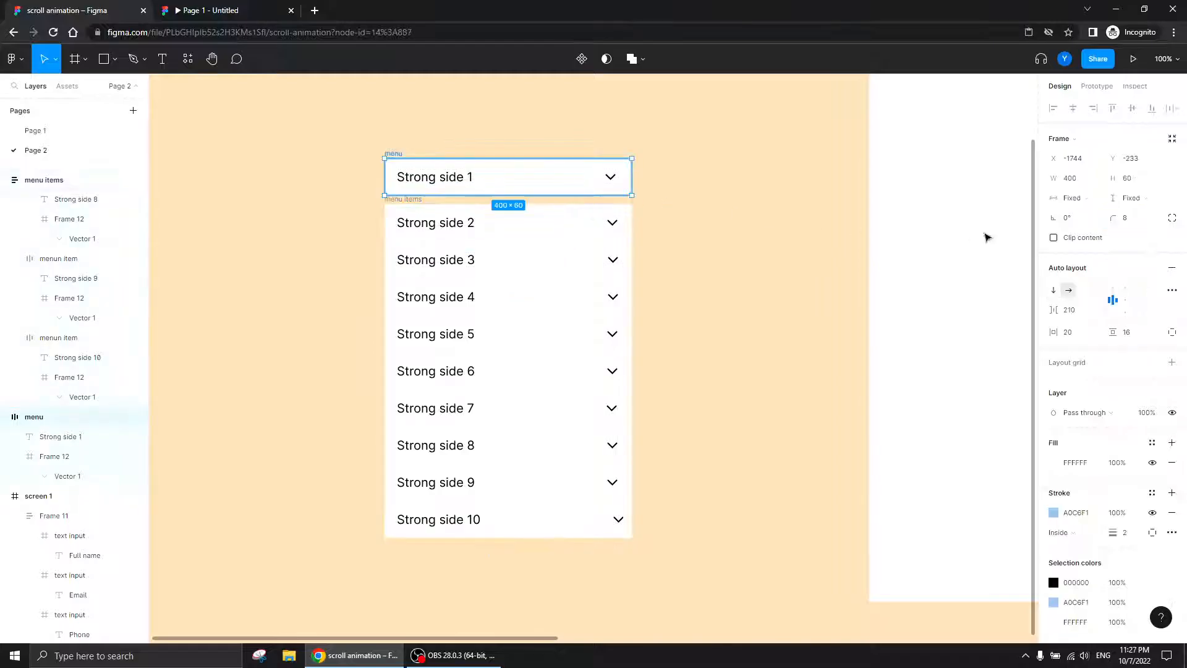
click(544, 231)
click(811, 249)
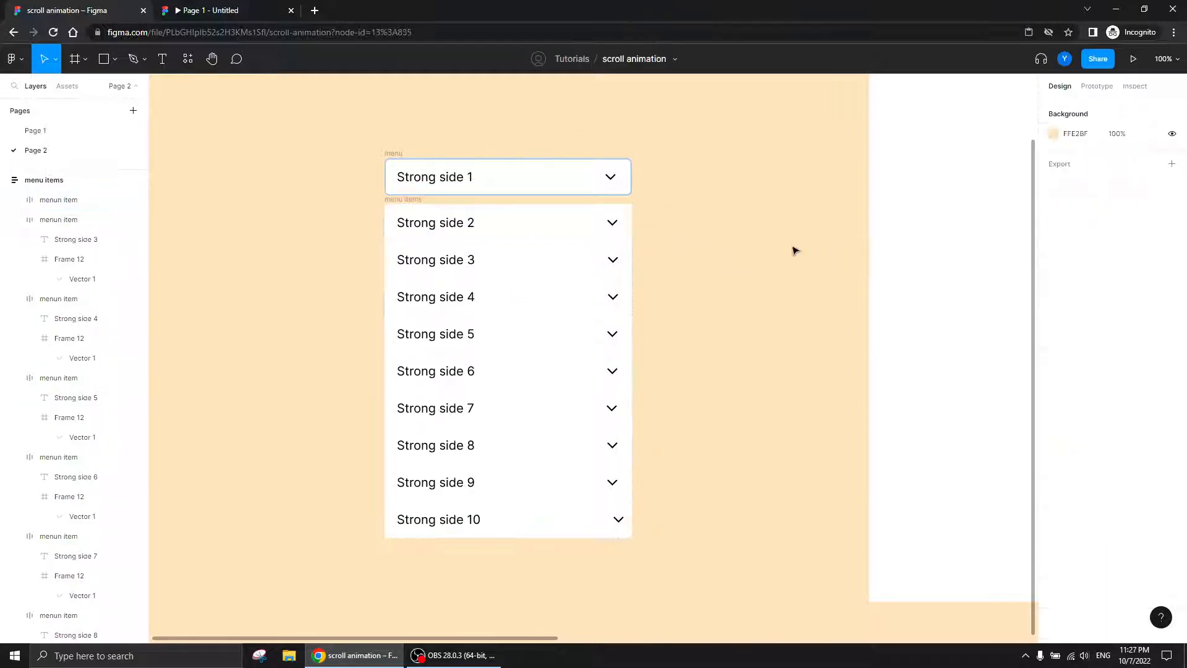
click(395, 199)
click(1054, 239)
click(1129, 218)
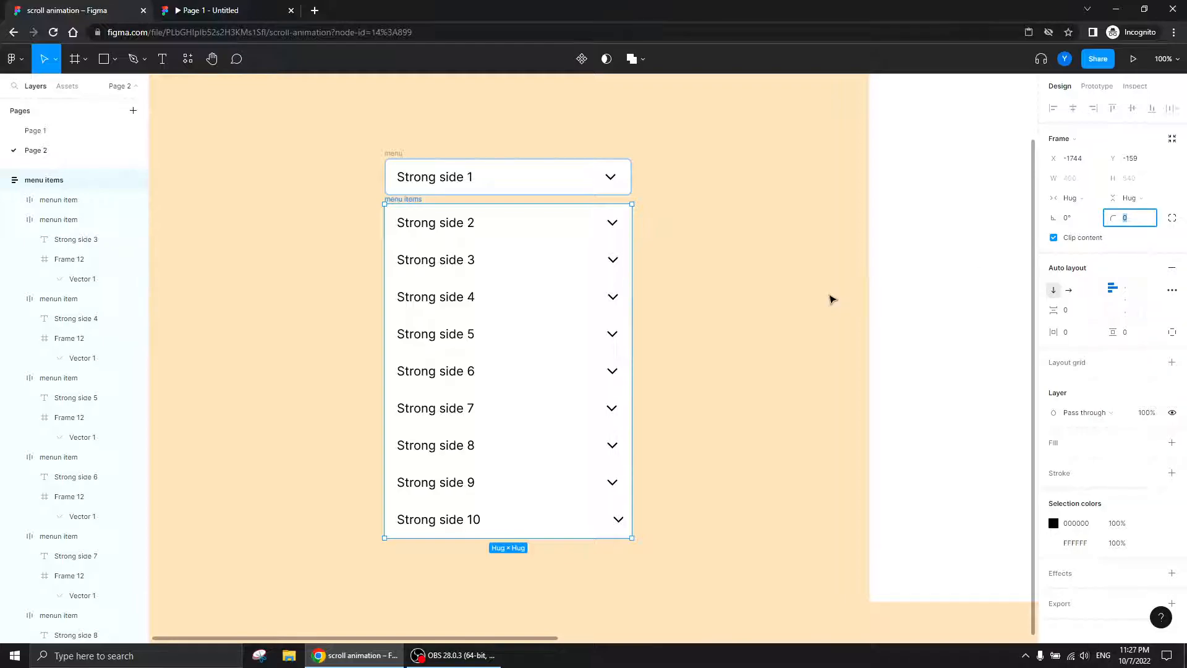
key(Return)
- Add a stroke to the menu items frame and give it the menu field's stroke colour, A0C6F1
click(1175, 475)
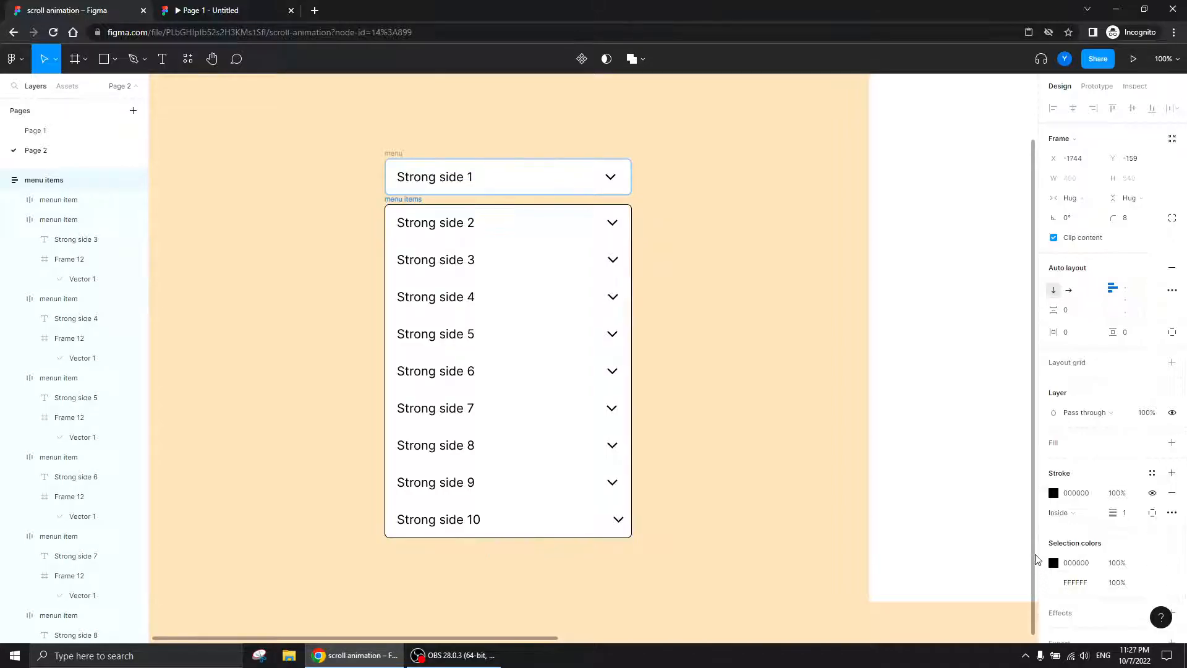
click(546, 186)
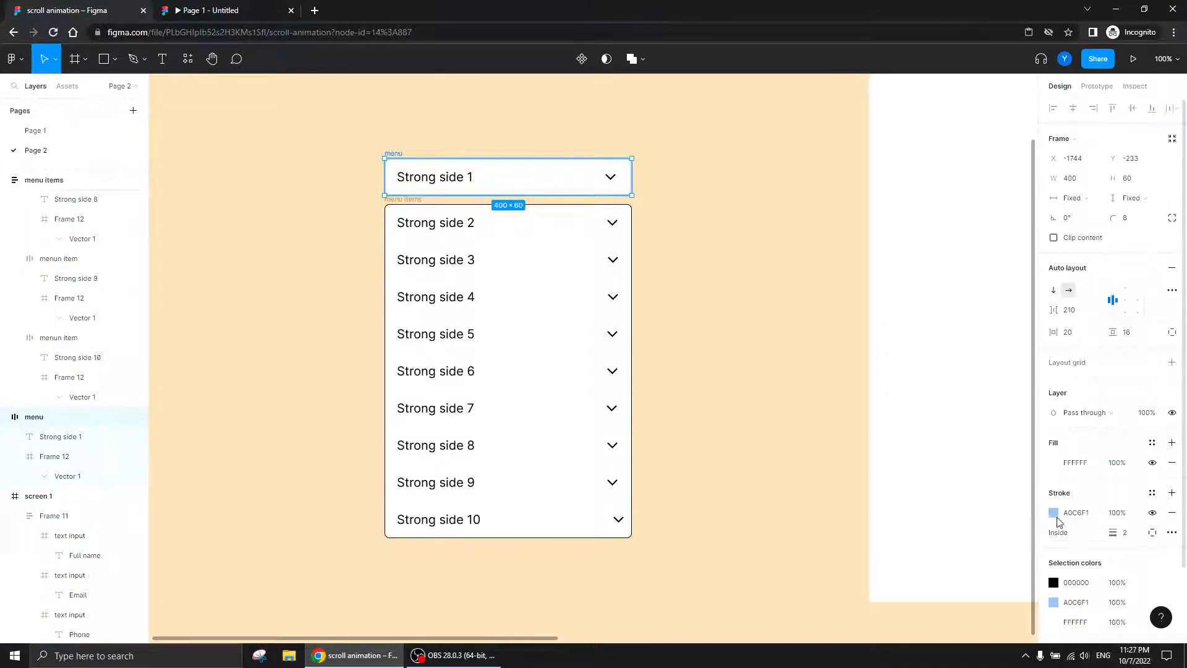
click(1079, 513)
key(ctrl+c)
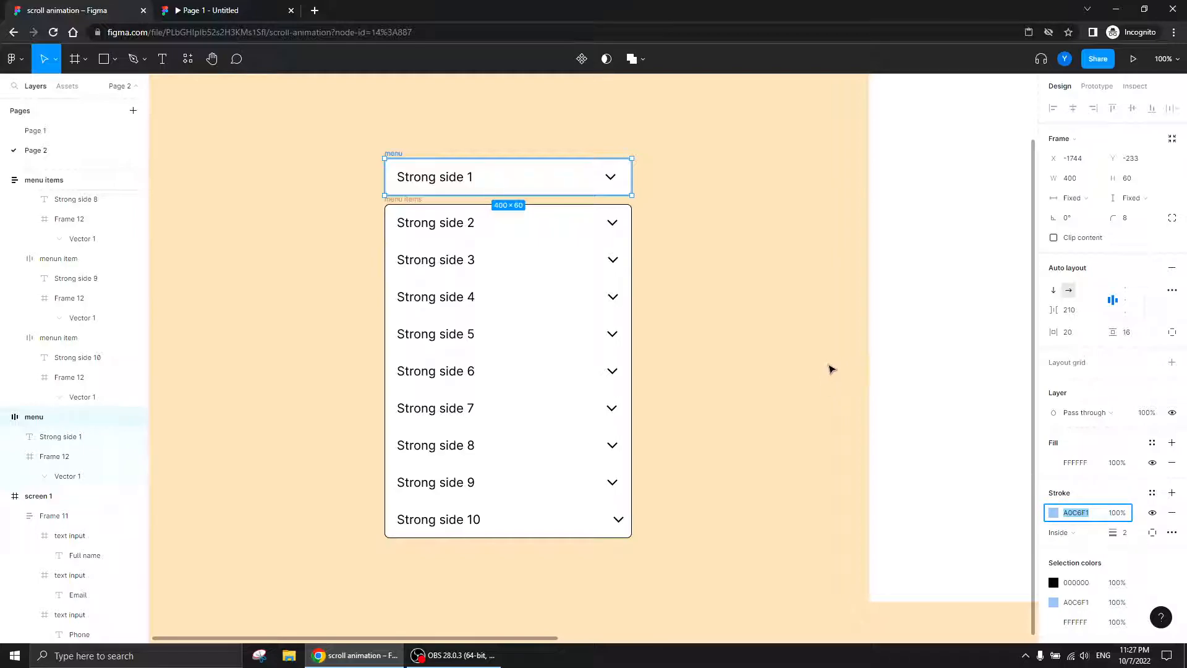
click(406, 198)
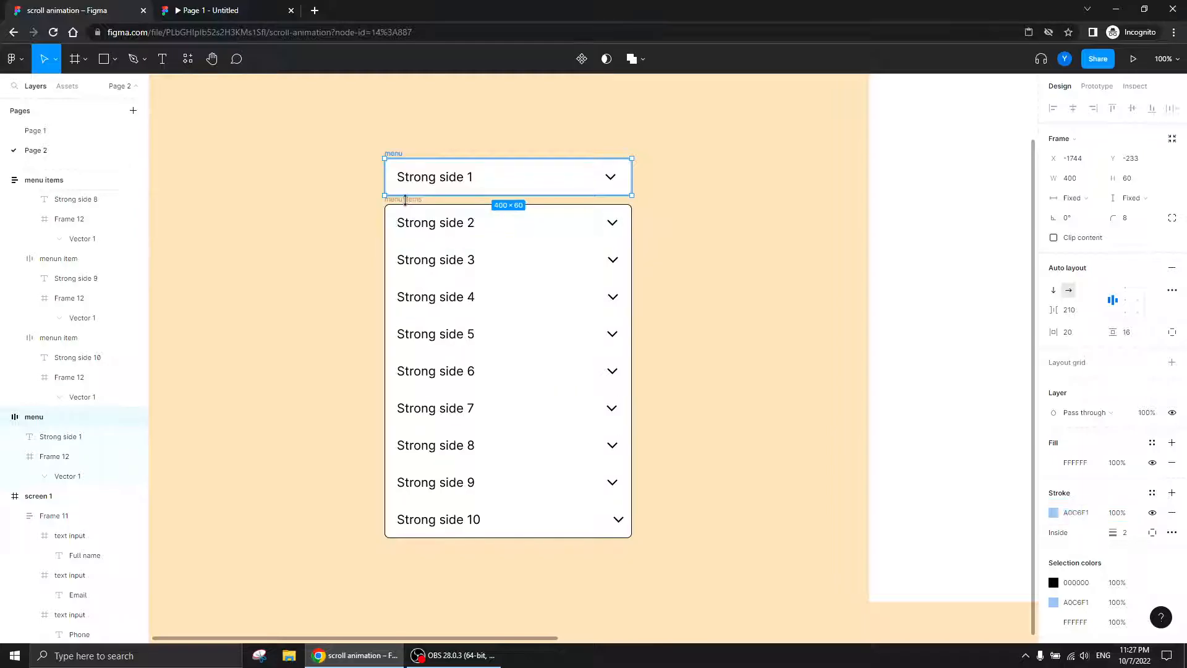
scroll(365, 242, left, 1)
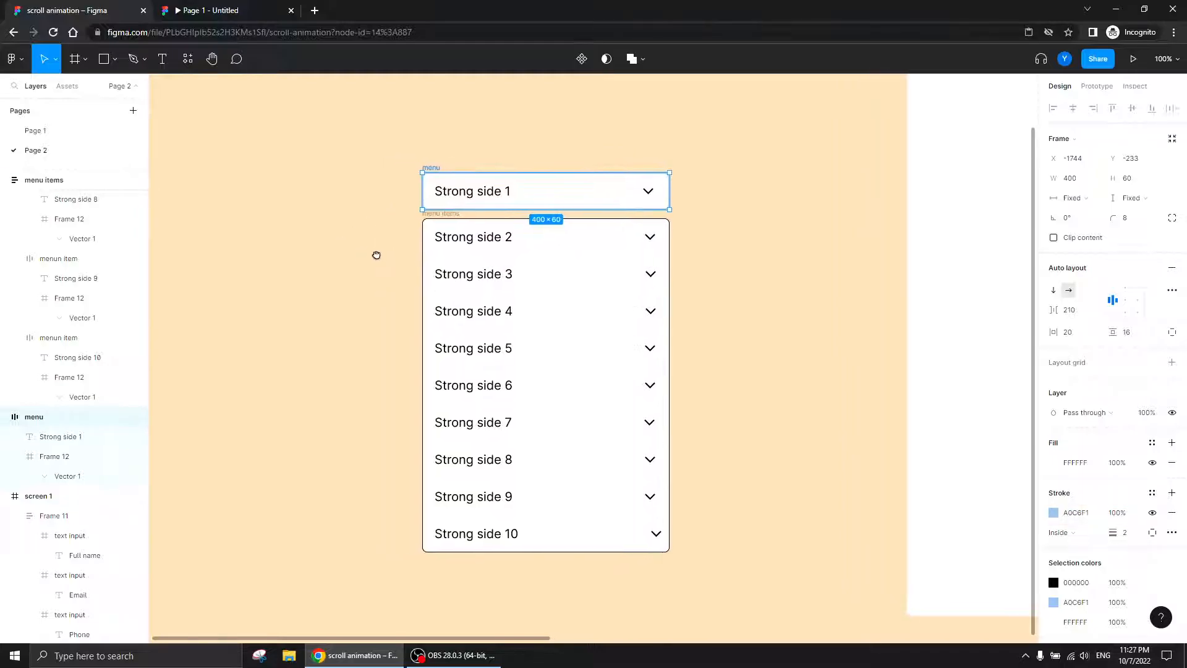
key(ctrl+plus)
scroll(376, 220, up, 5)
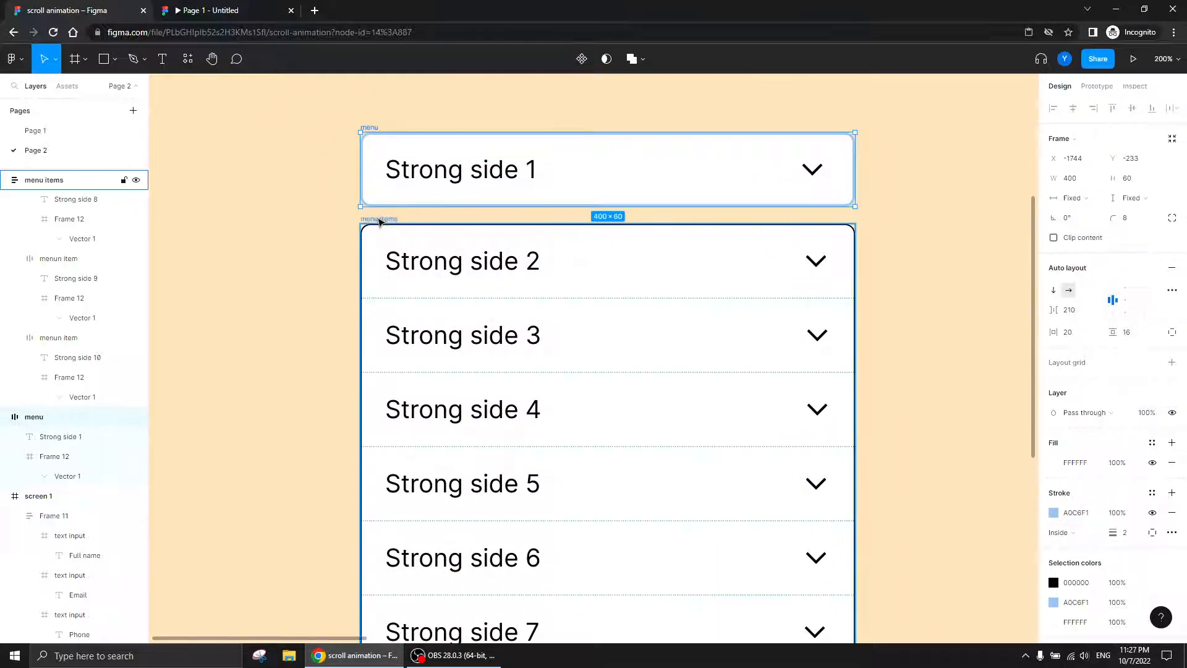
click(385, 221)
click(1079, 493)
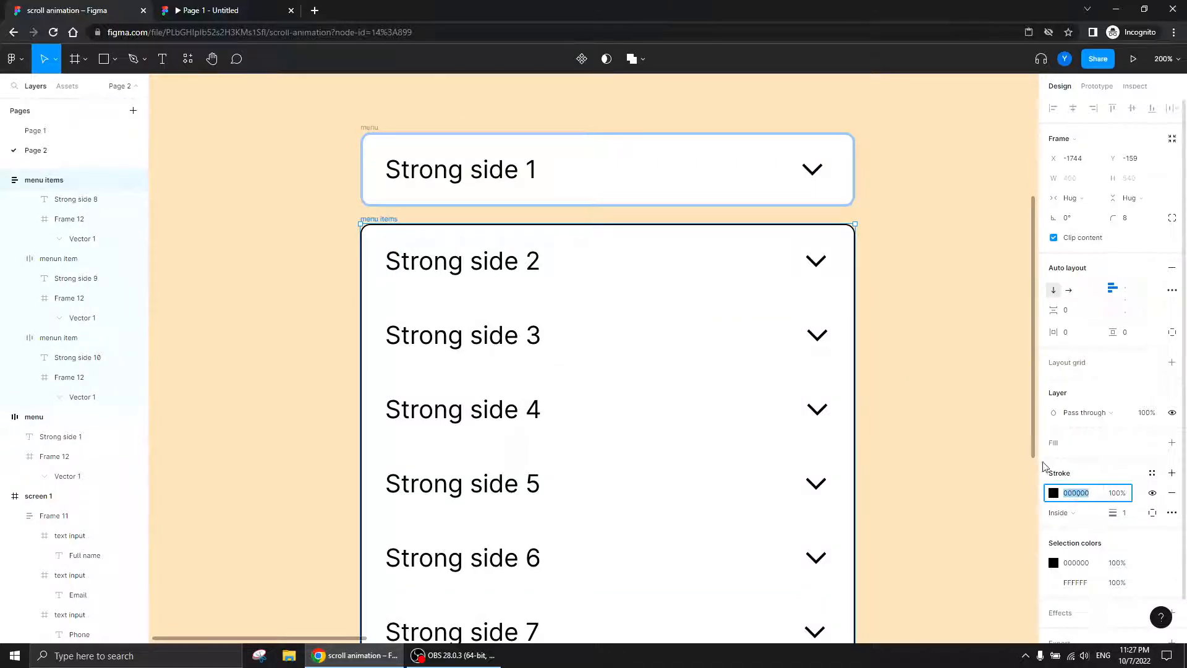
key(ctrl+v)
key(Return)
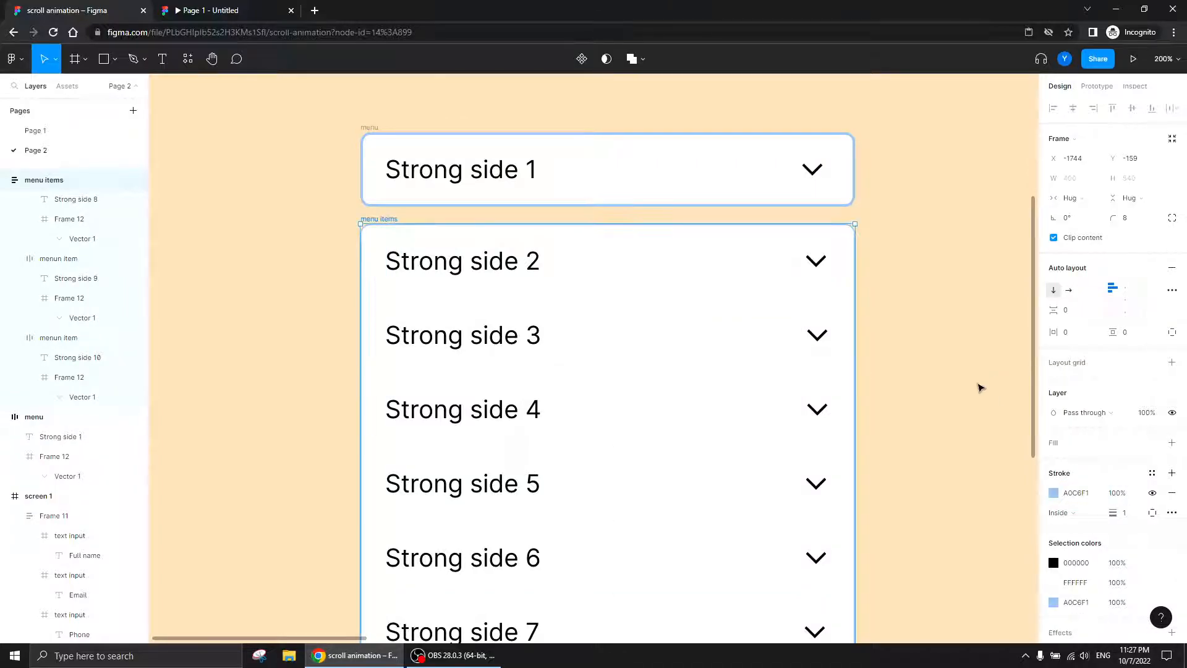
- Set the stroke width of the menu items frame to 2
click(1127, 514)
click(930, 257)
drag(893, 343, 854, 215)
scroll(854, 302, up, 2)
- Turn content clipping off and back on for the menu items frame
click(339, 181)
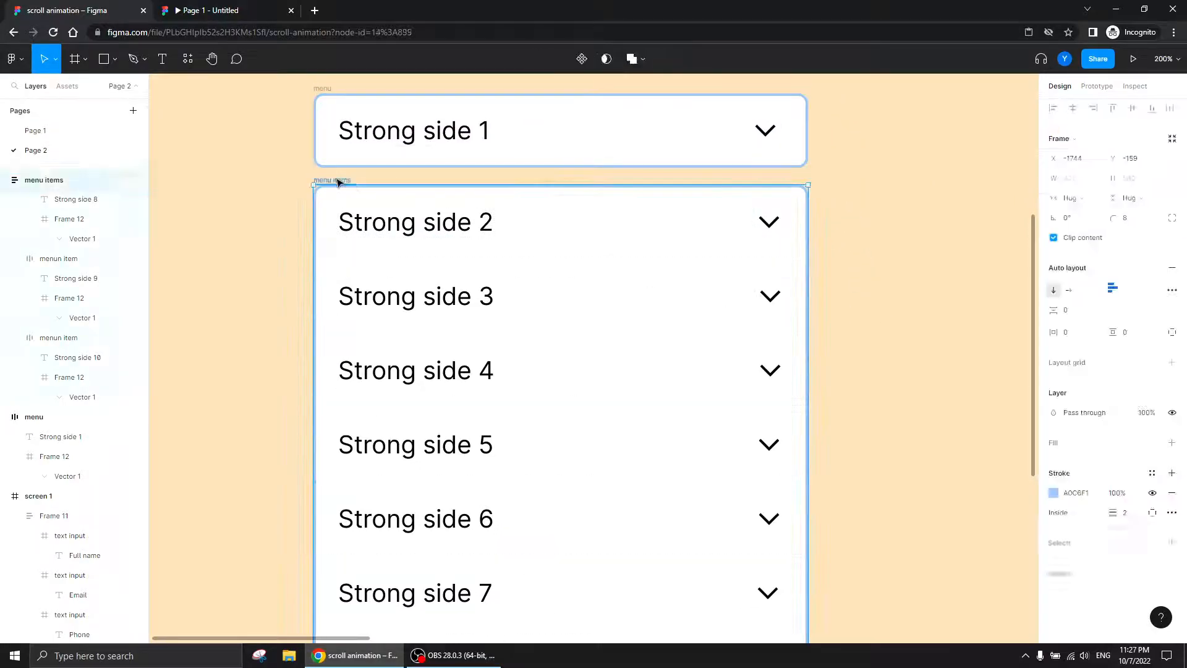
click(1053, 238)
click(856, 252)
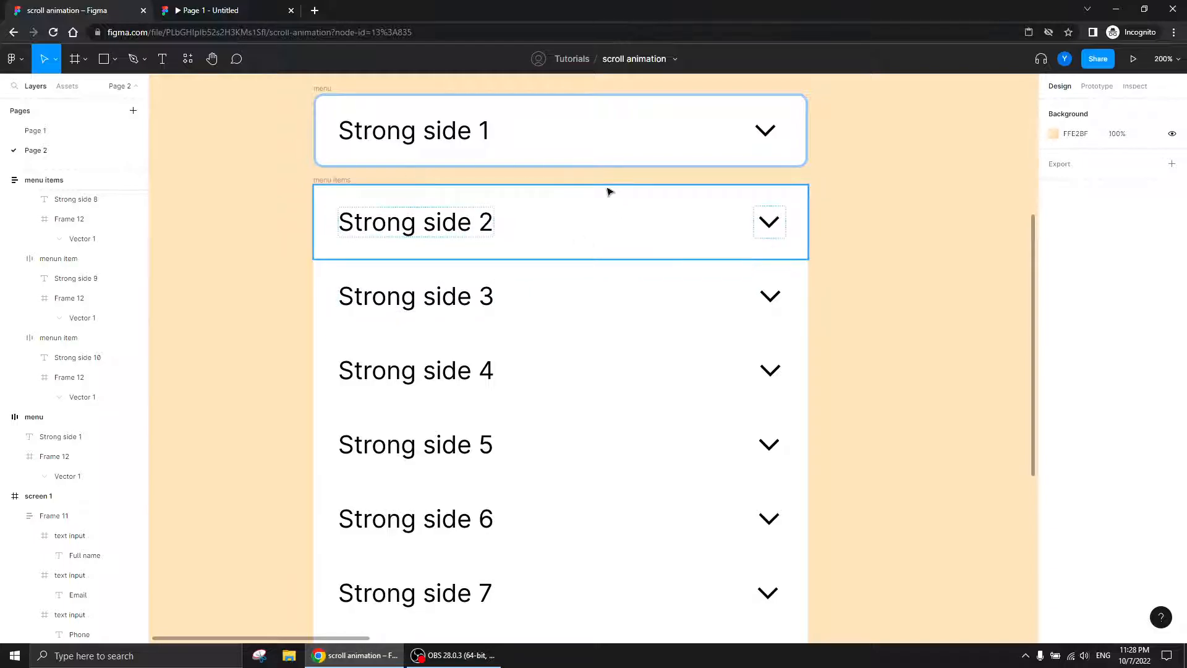
click(345, 181)
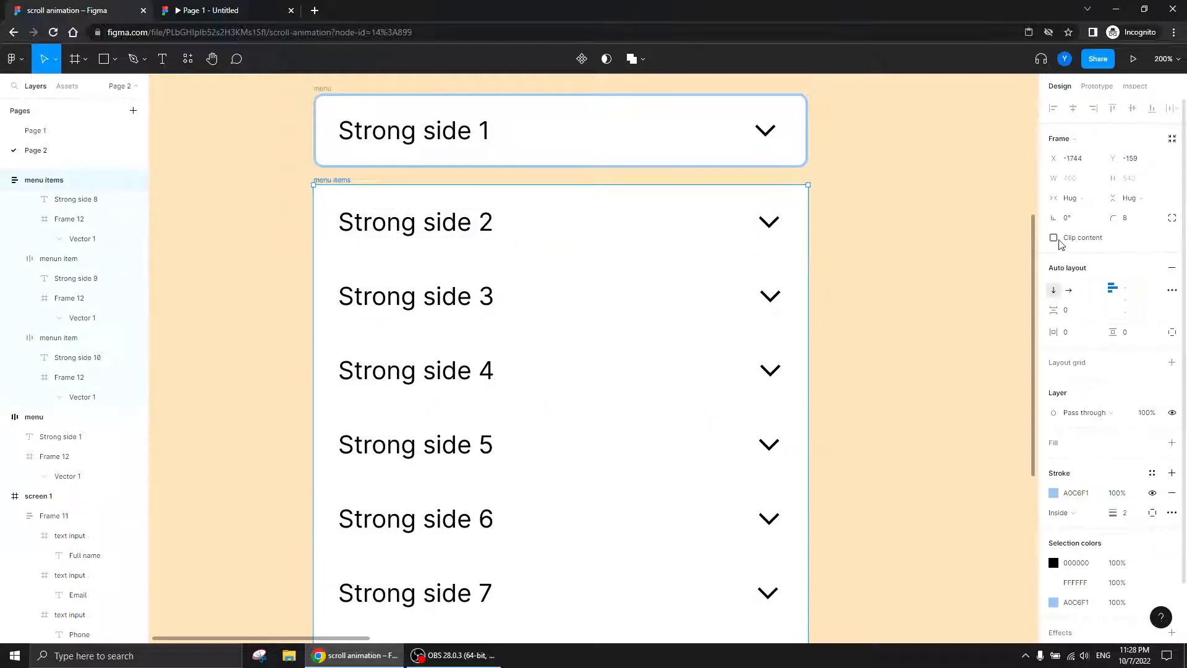
click(1054, 239)
click(856, 240)
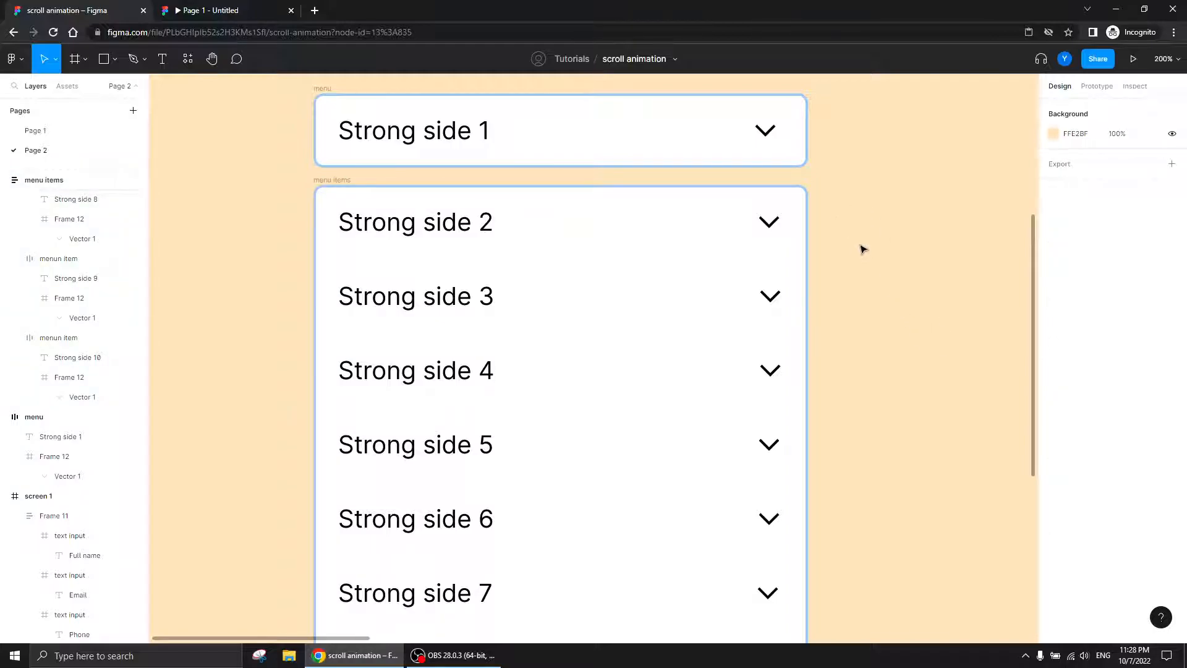
- Duplicate the menu field straight up into the empty canvas area, at Y -434
scroll(863, 252, down, 5)
scroll(678, 347, down, 1)
scroll(674, 278, up, 3)
scroll(655, 278, up, 4)
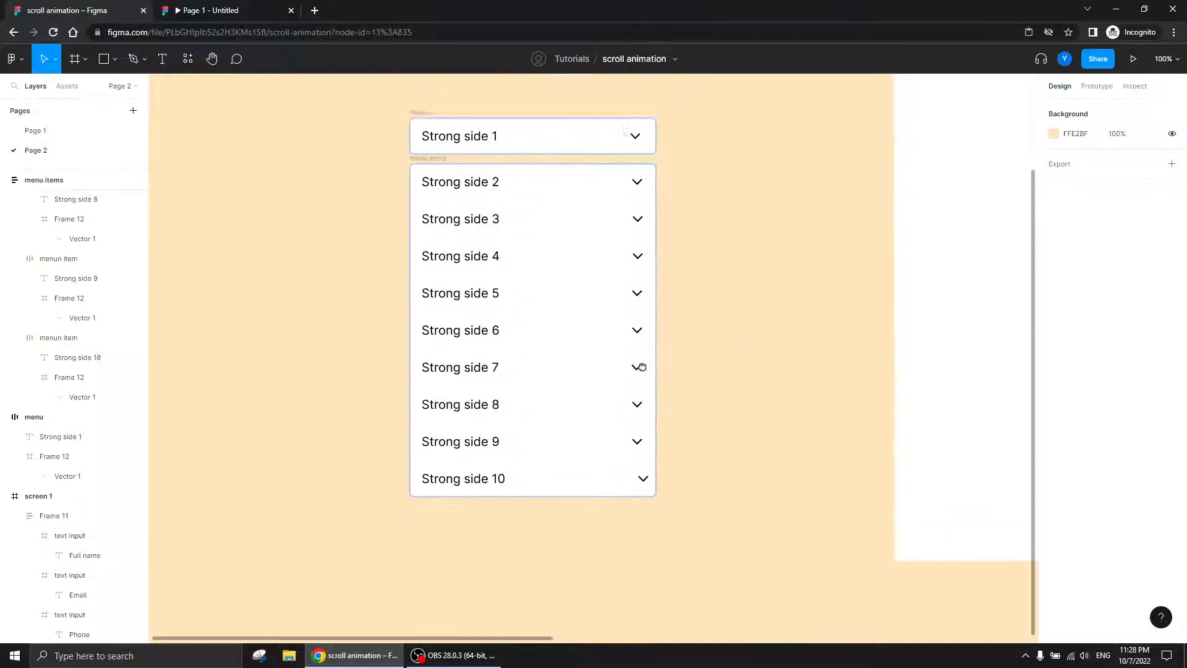
scroll(645, 351, up, 2)
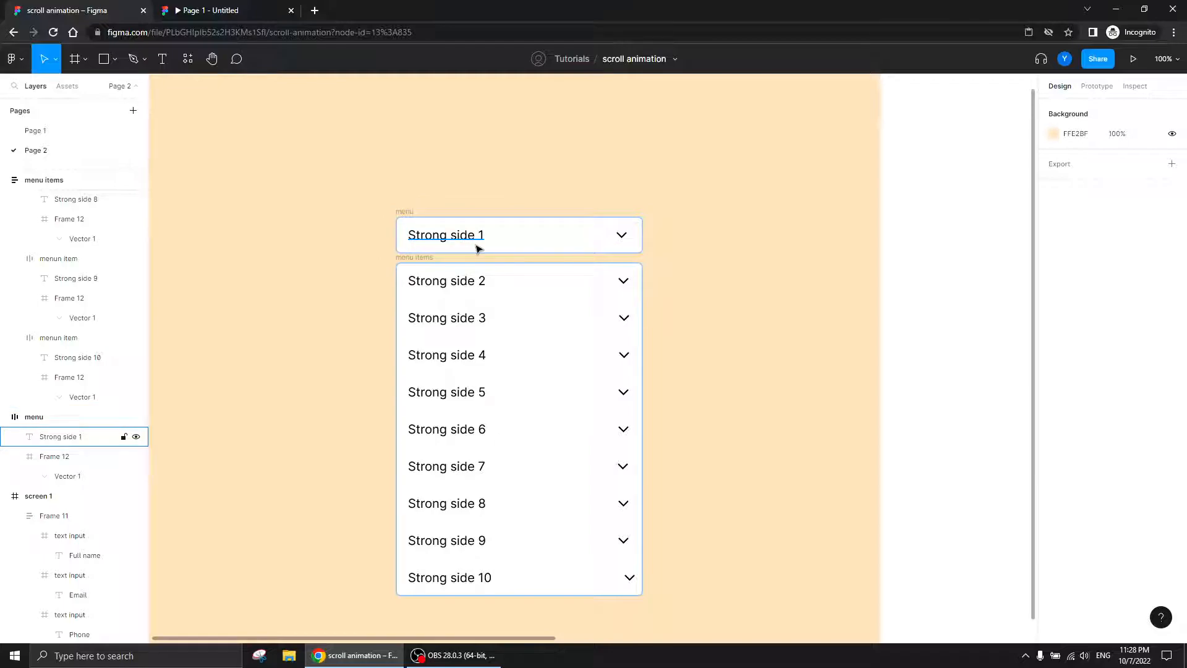
click(403, 229)
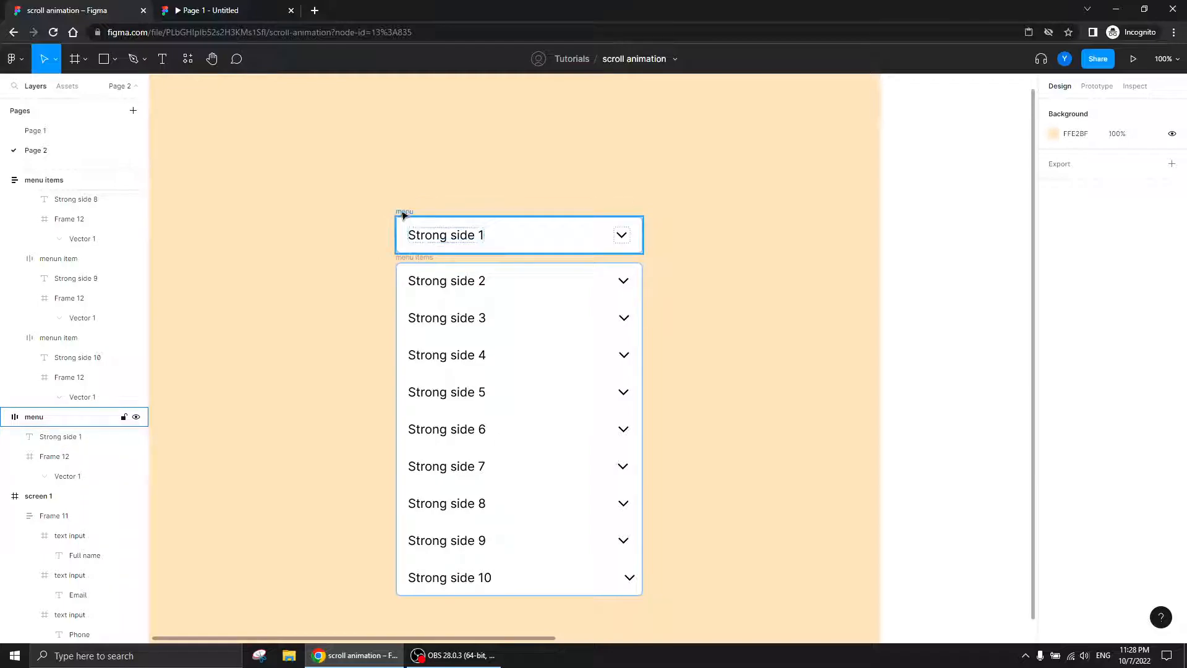
drag(403, 214, 403, 89)
drag(327, 142, 276, 278)
key(ctrl+equal)
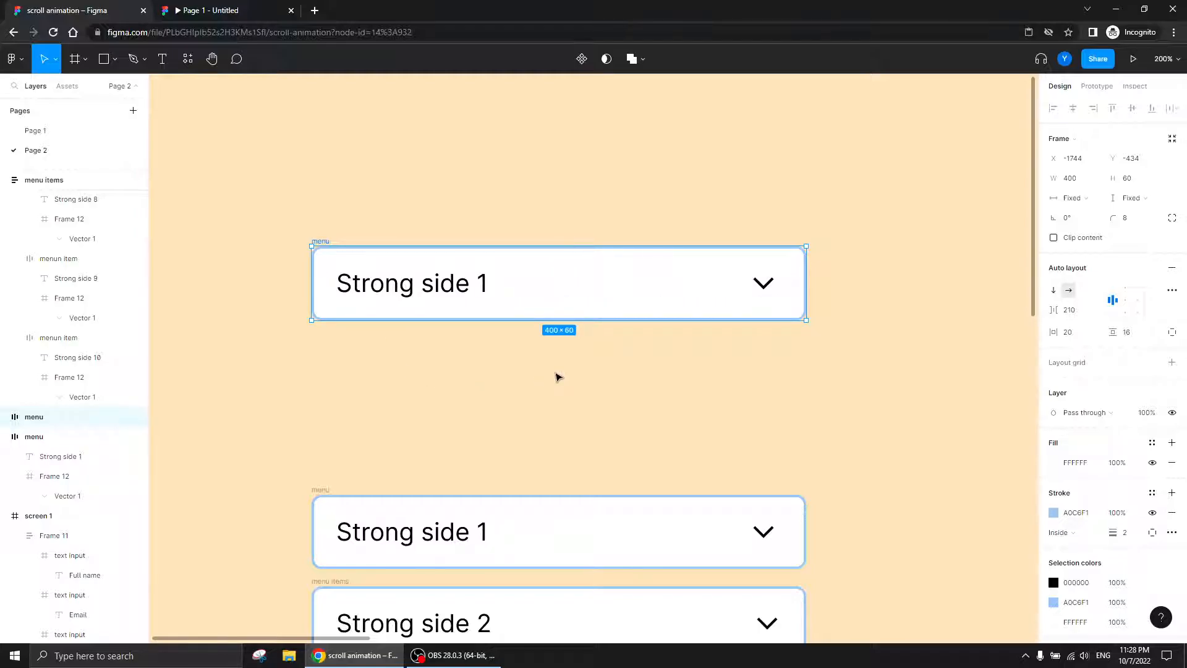
- Turn the duplicated menu field into a component and rename it "selected"
click(582, 58)
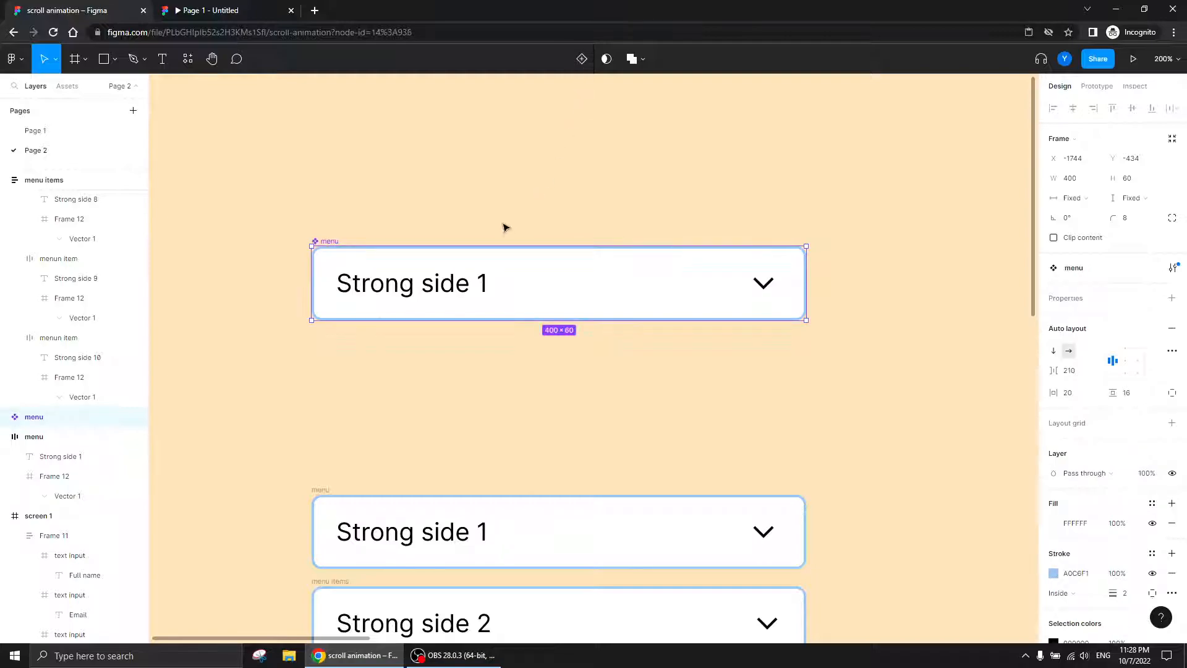
click(8, 417)
click(7, 417)
double_click(33, 418)
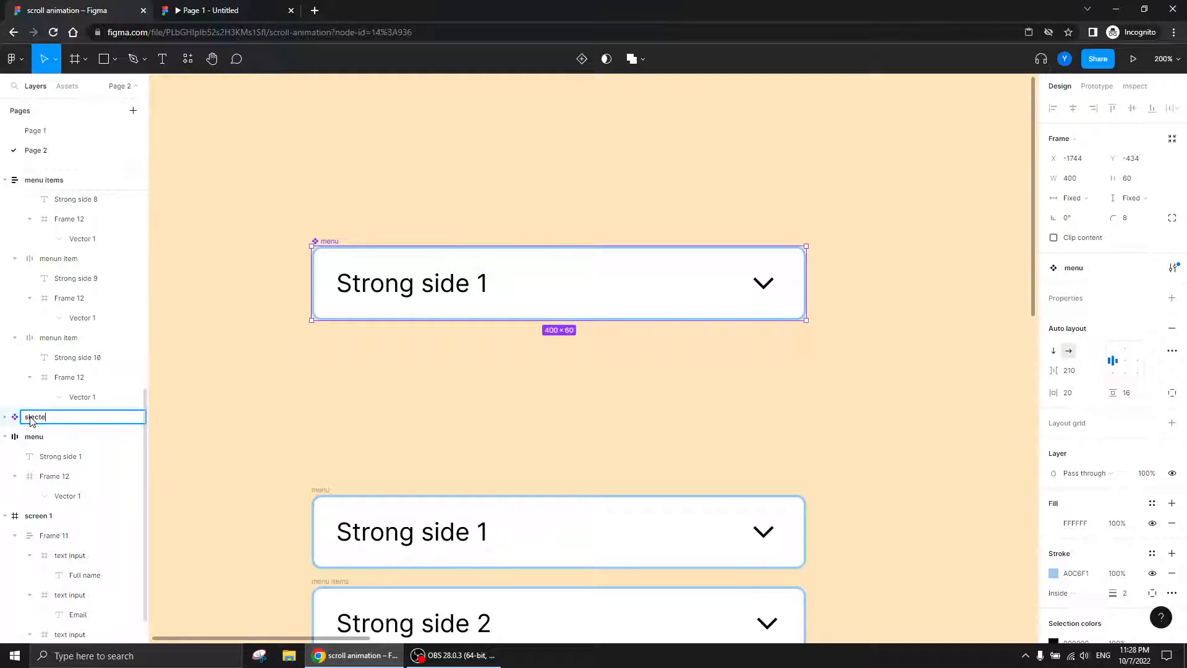
text(slected)
key(BackSpace)
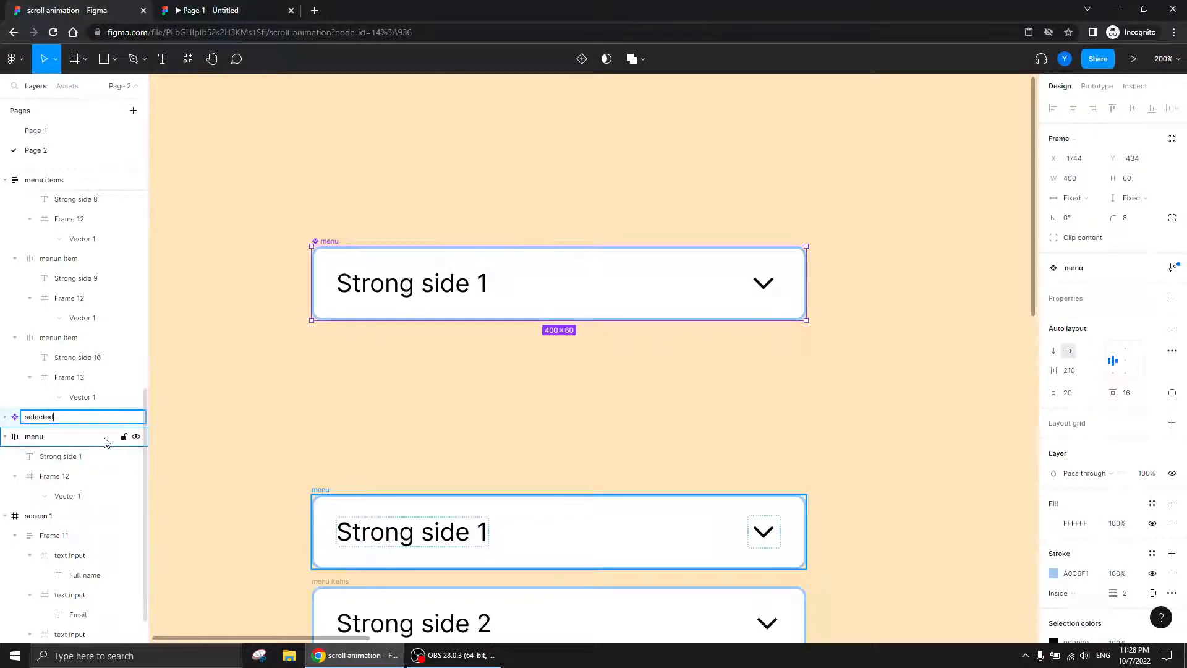
key(Return)
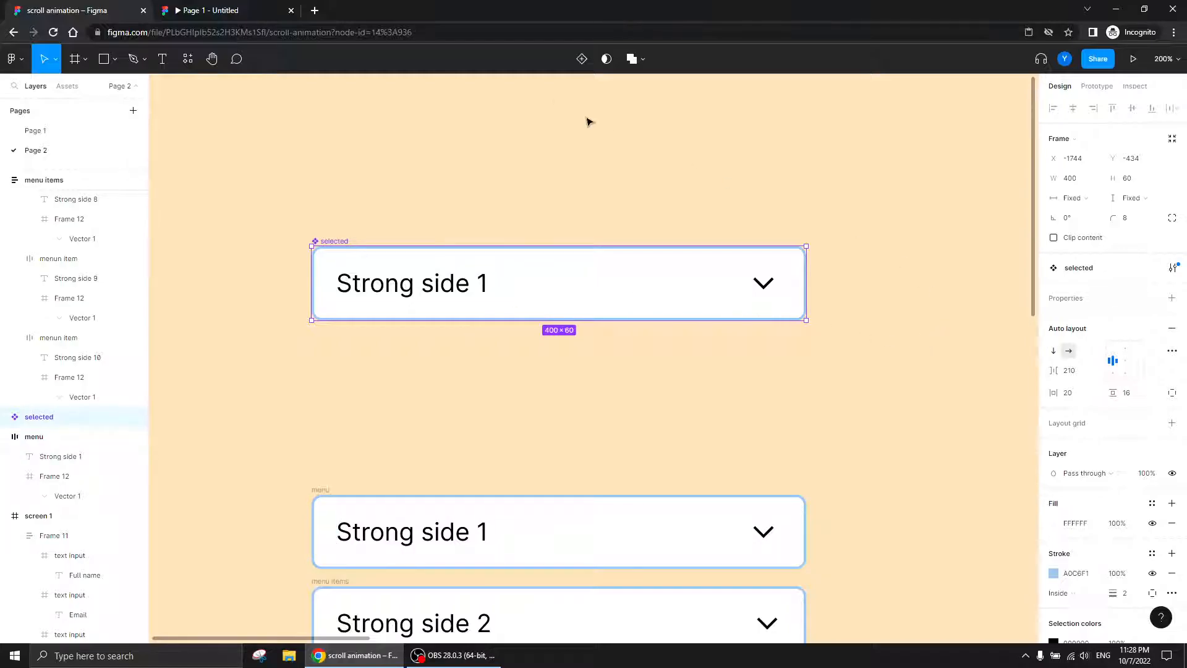
- Add a second variant to the selected component and name it "hover"
click(582, 59)
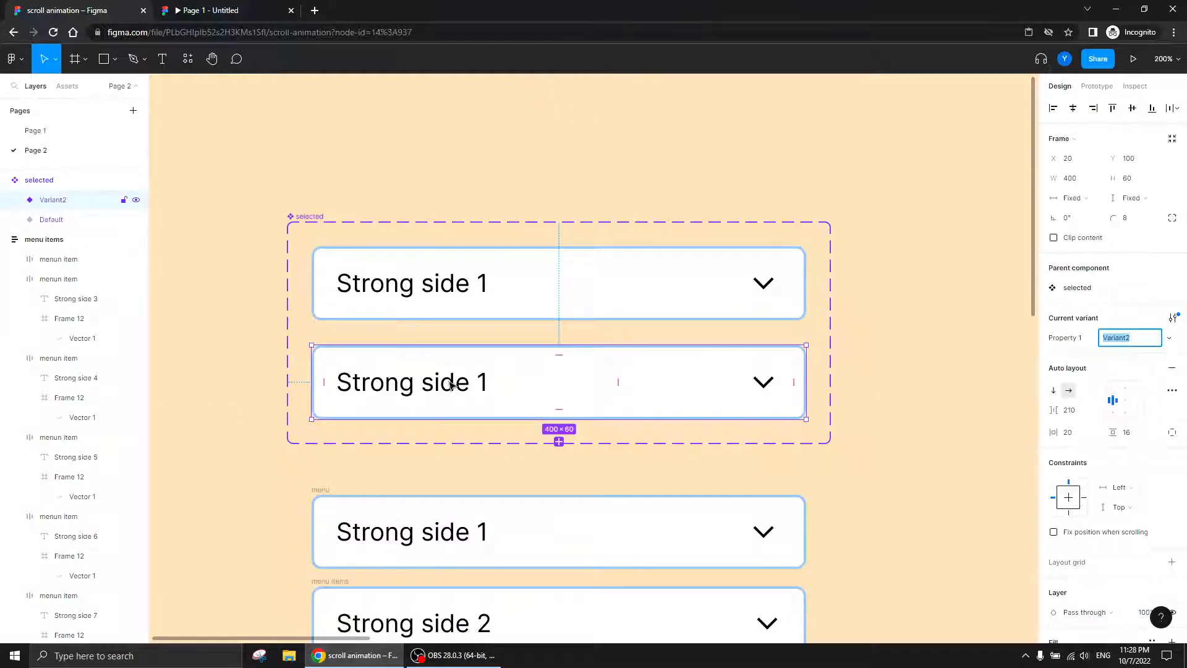
text(hover)
key(Return)
- Place a copy of the Default variant's chevron frame on the empty canvas above the selected component set
click(49, 219)
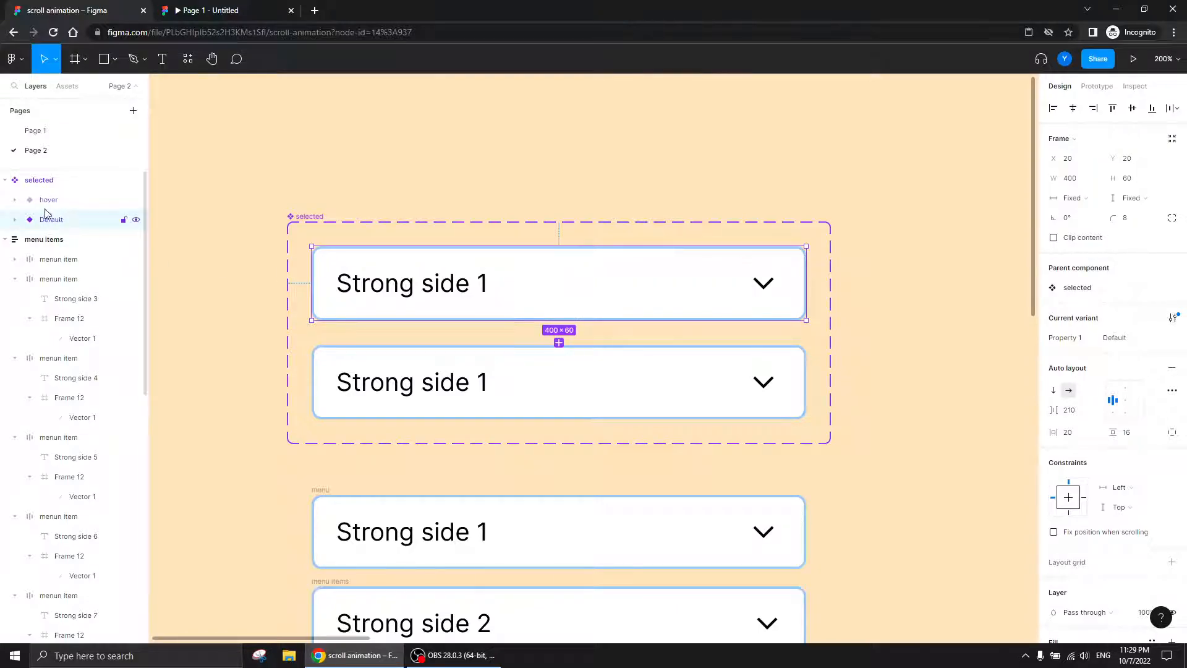
click(561, 256)
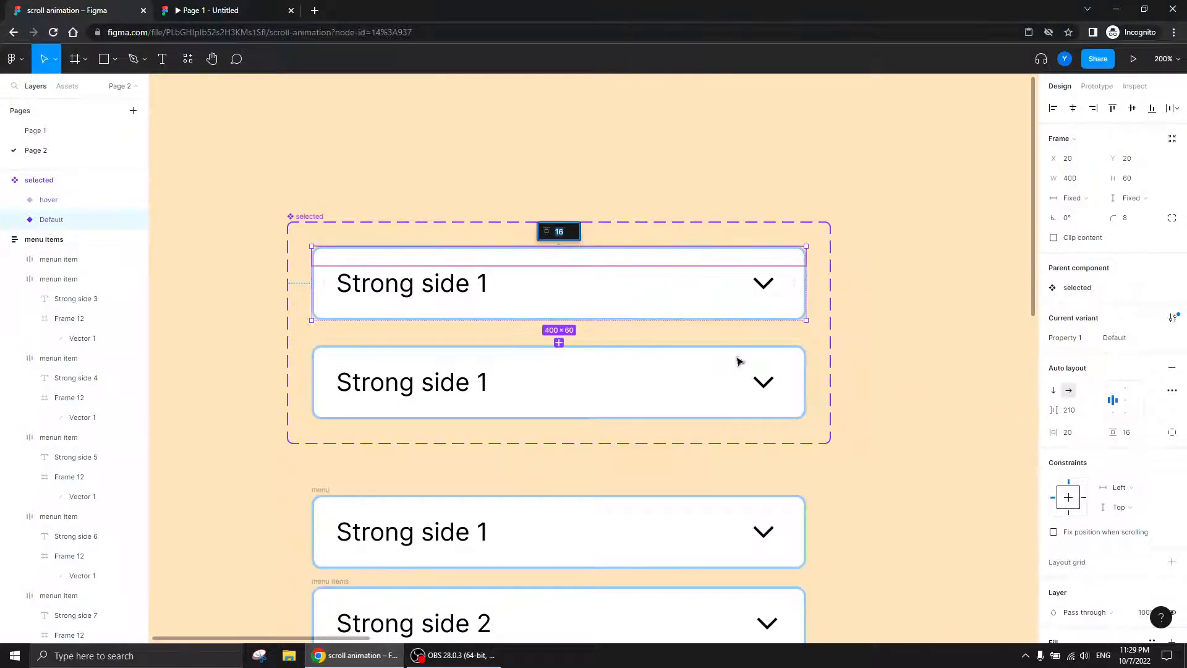
click(825, 286)
click(643, 294)
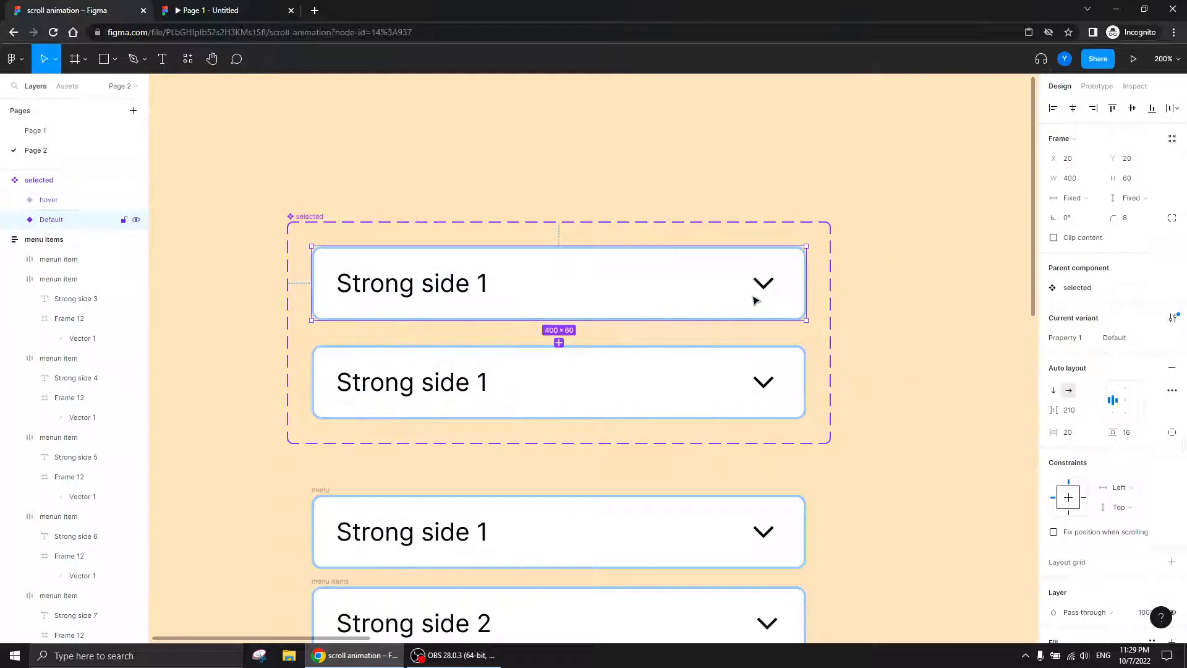
click(765, 285)
drag(765, 285, 300, 128)
scroll(620, 278, up, 2)
scroll(620, 278, left, 2)
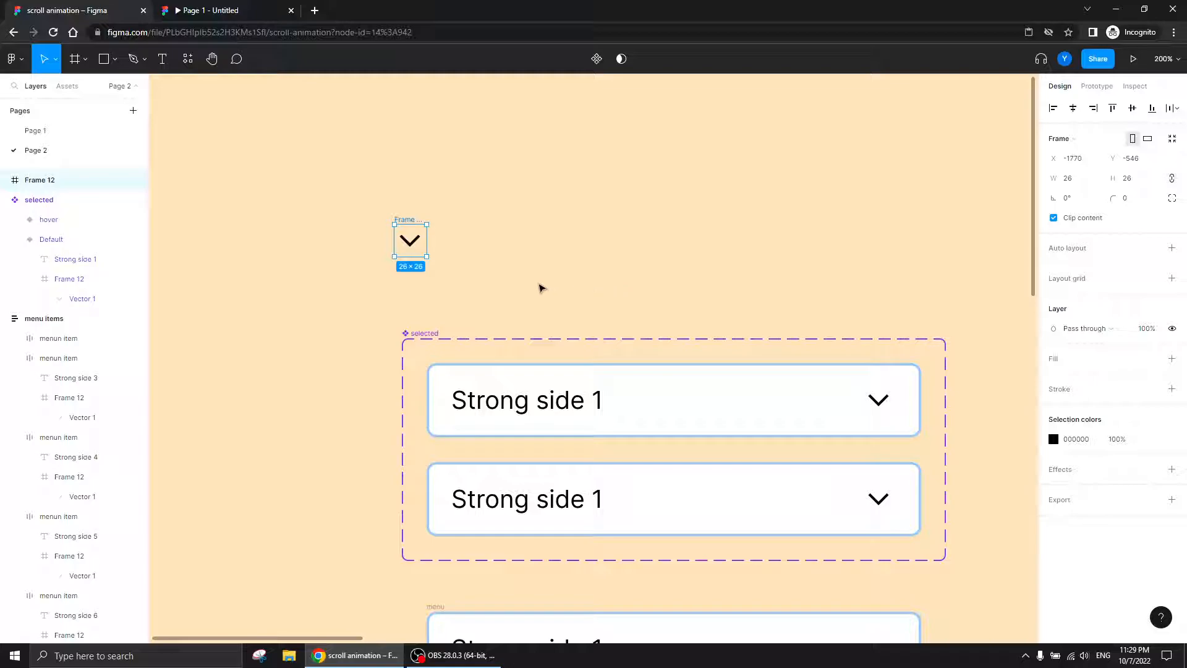
- Rename the copied chevron frame as "chevron / down"
double_click(410, 241)
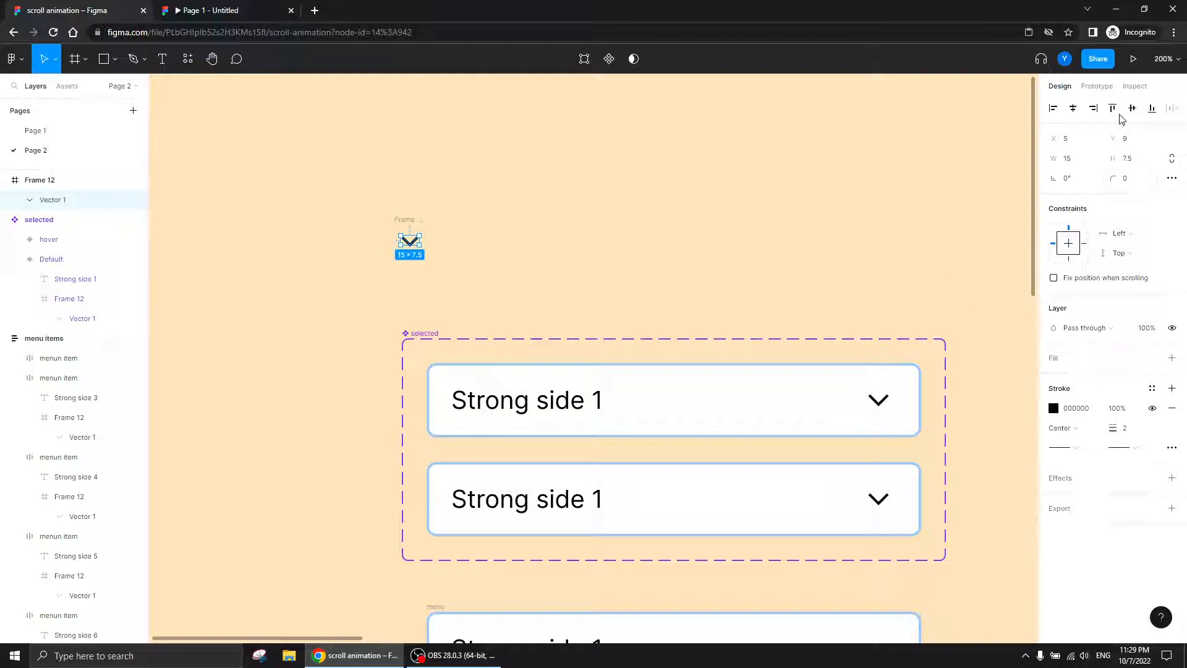
click(666, 205)
click(402, 221)
double_click(37, 181)
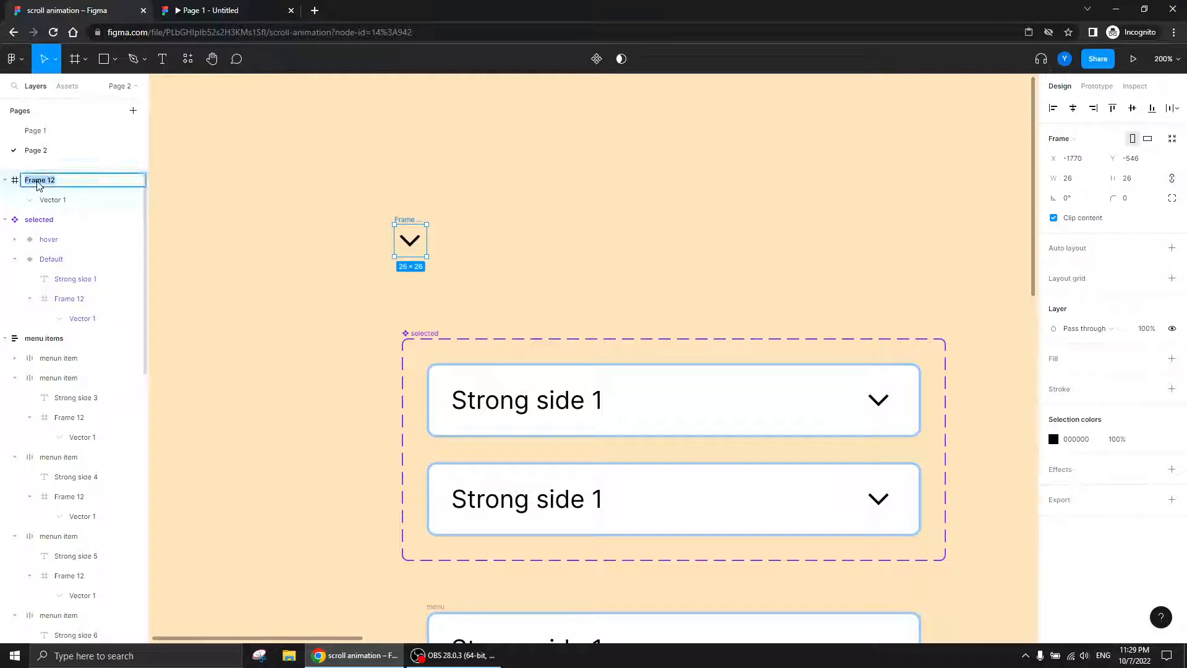
text(chevron / down)
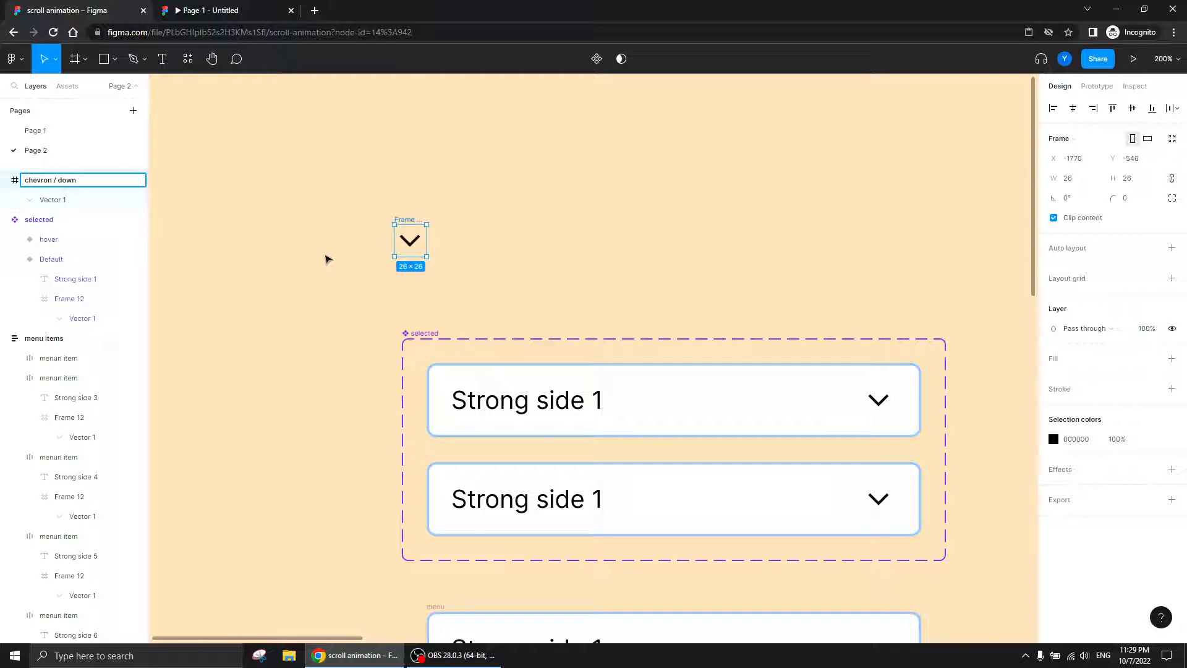
key(Return)
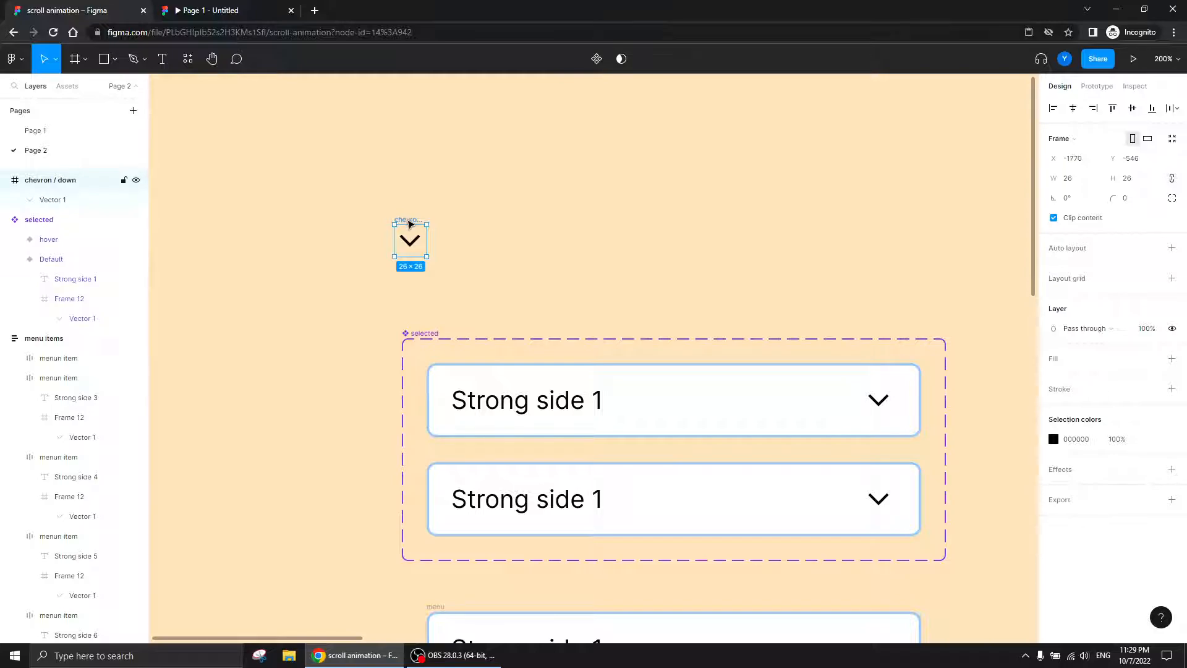
- Duplicate the chevron frame beside itself with a 20 px gap and rename the copy "chevron / up"
drag(408, 224, 465, 223)
double_click(66, 183)
double_click(69, 183)
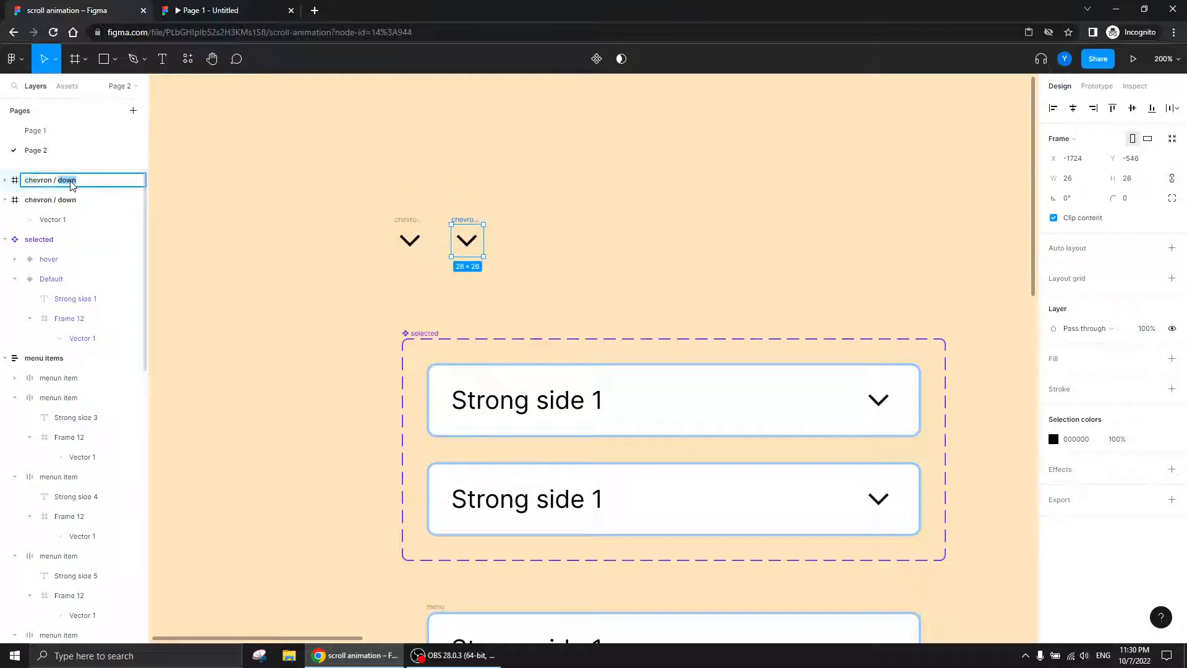
text(up)
key(Return)
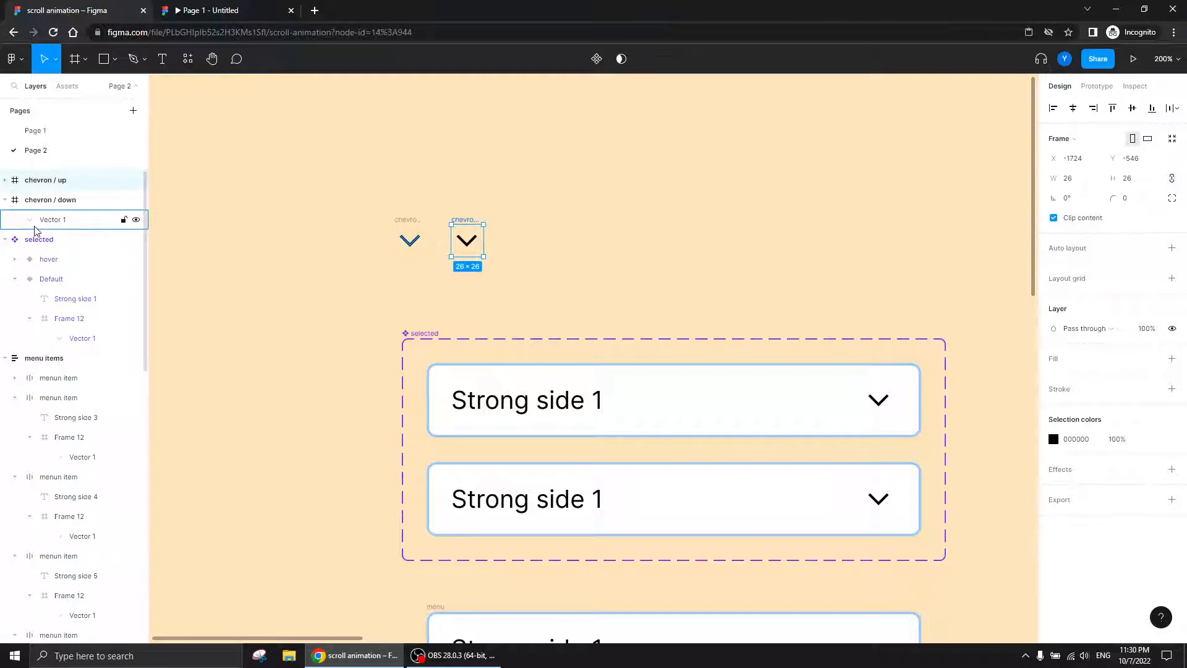
- Combine both chevron frames into a component set and move it to line up with the selected component set's left edge
drag(544, 184, 327, 297)
click(591, 59)
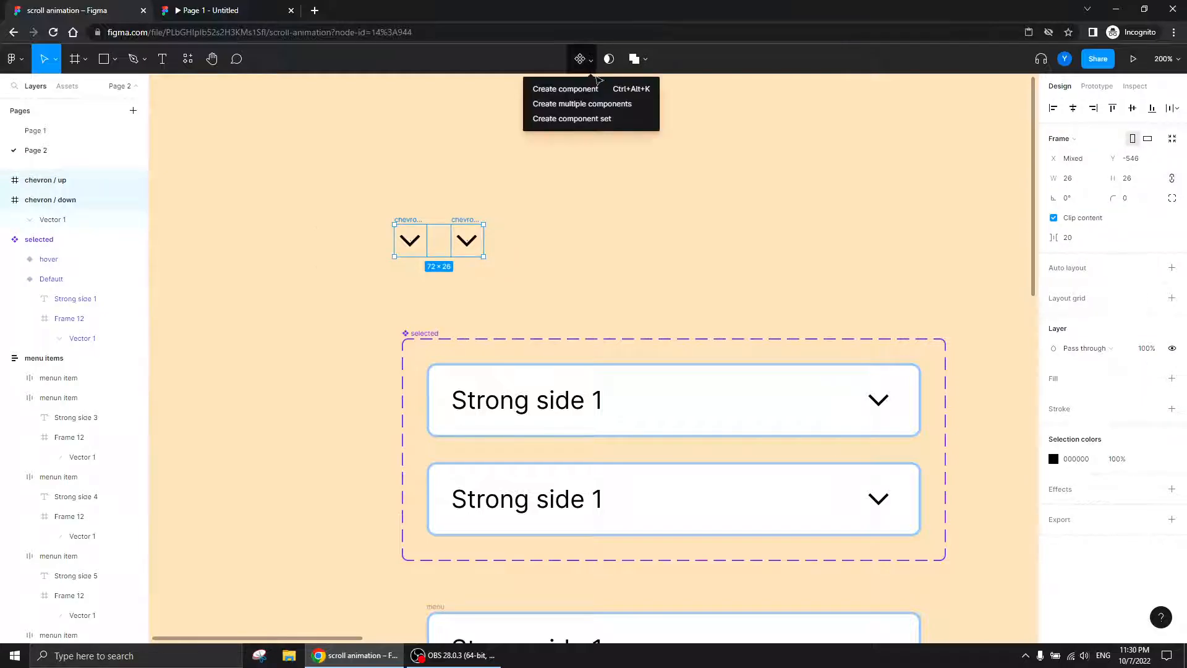
click(572, 118)
drag(396, 195, 428, 191)
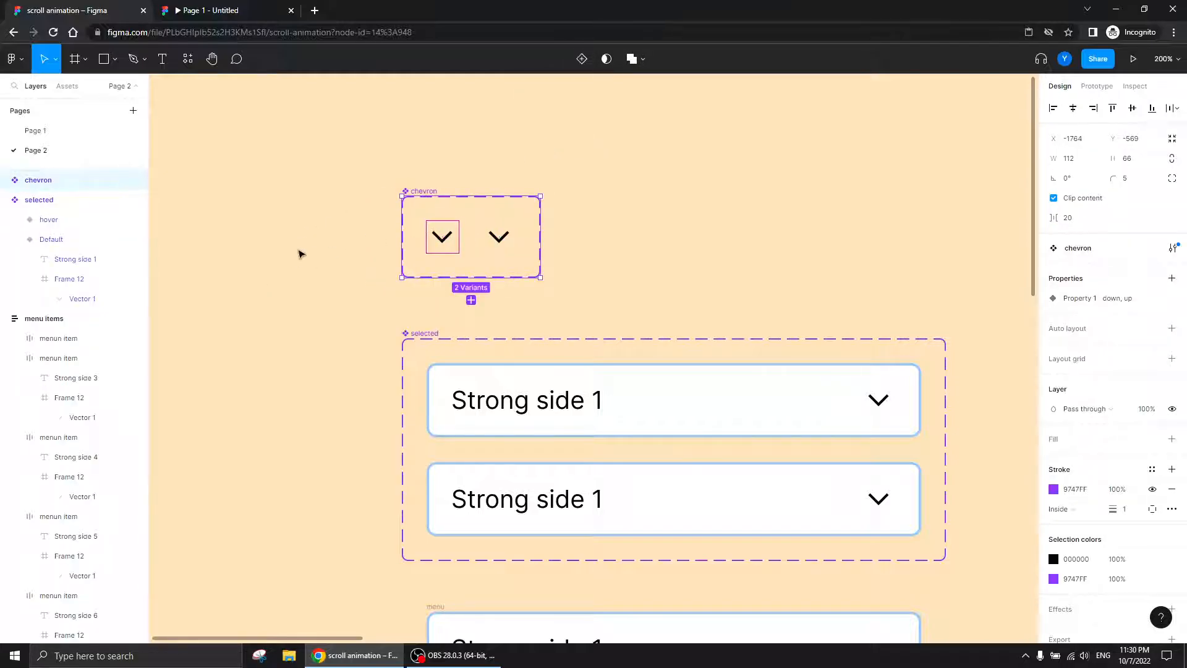
- Replace the chevron frames in the Default and hover variants with instances of the down chevron component
click(298, 254)
click(430, 235)
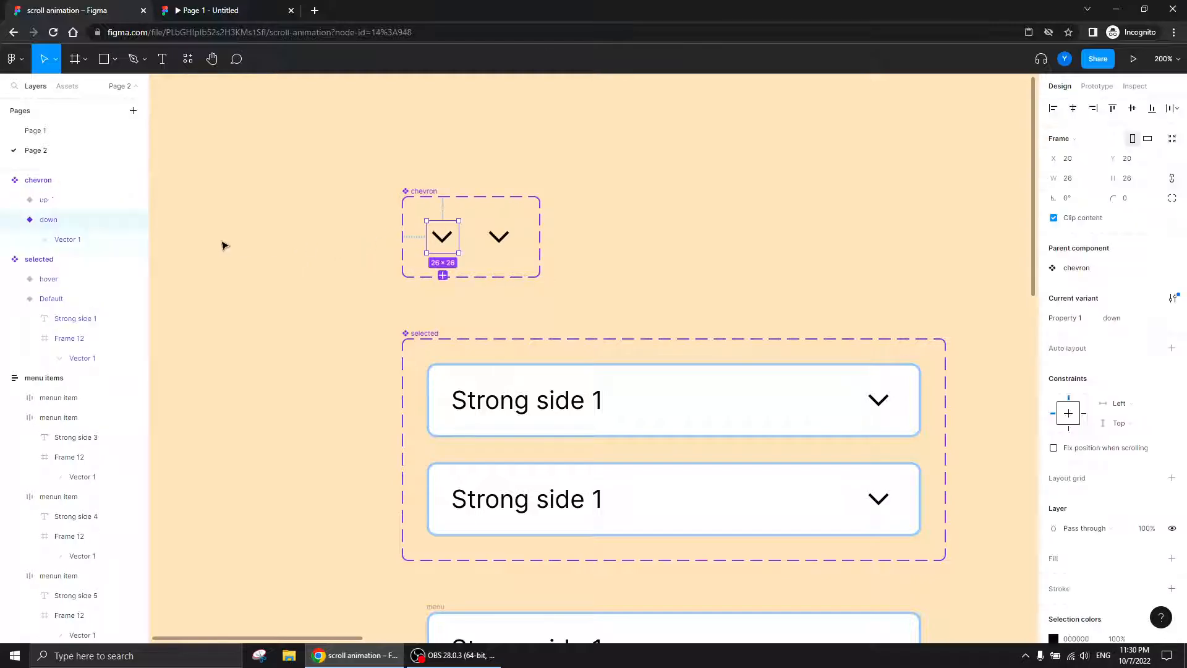
click(884, 401)
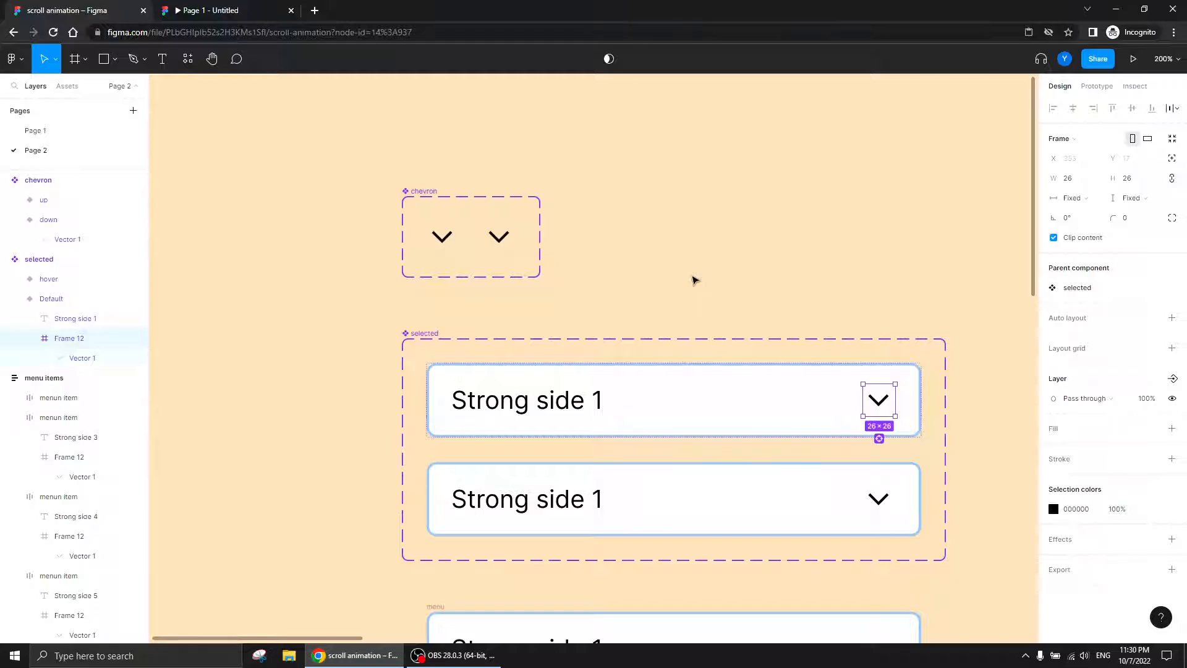
right_click(872, 402)
click(889, 296)
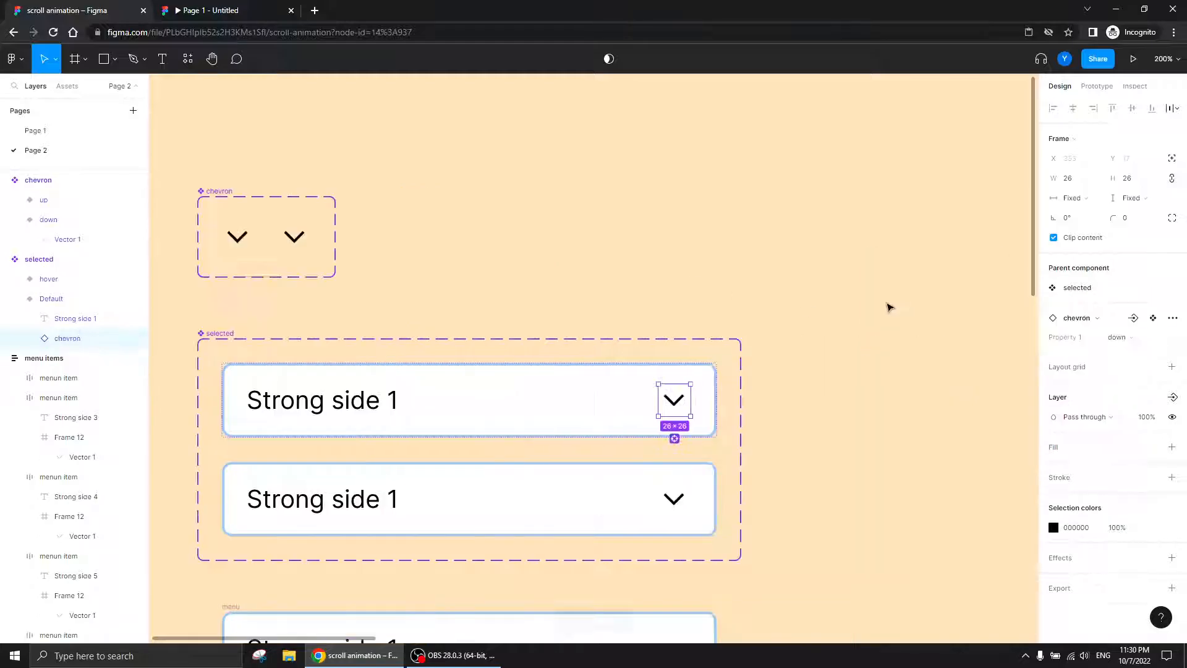
double_click(676, 499)
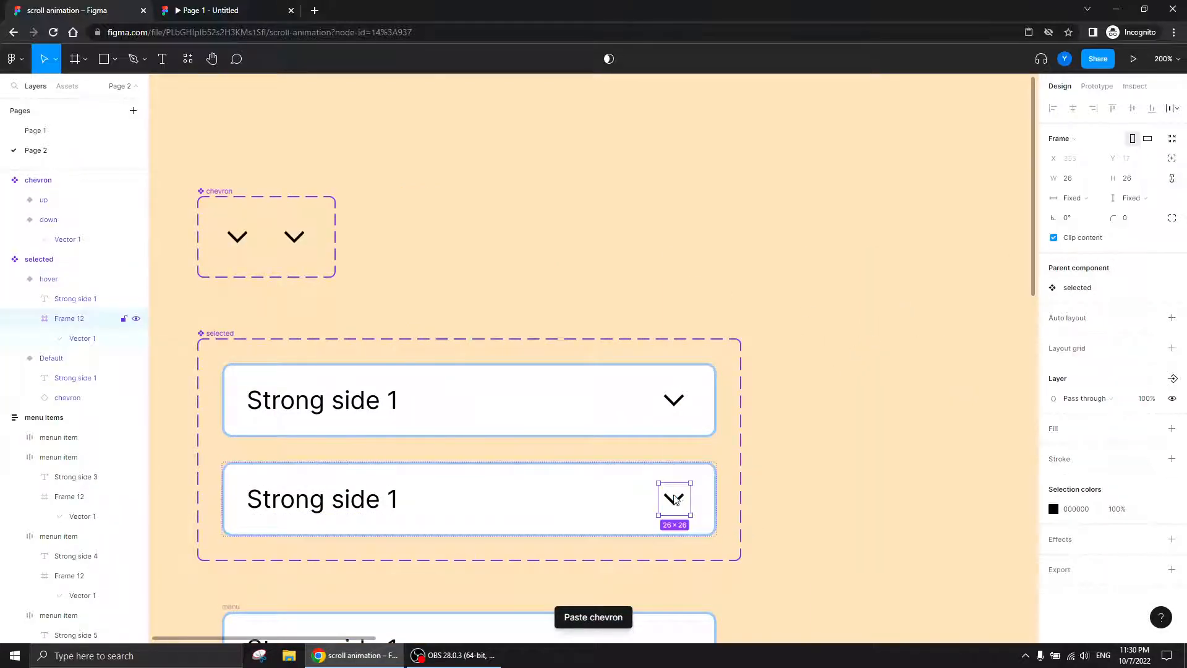
right_click(677, 499)
click(721, 297)
- Flip the vector inside the chevron set's up variant vertically
drag(488, 272, 636, 315)
double_click(470, 276)
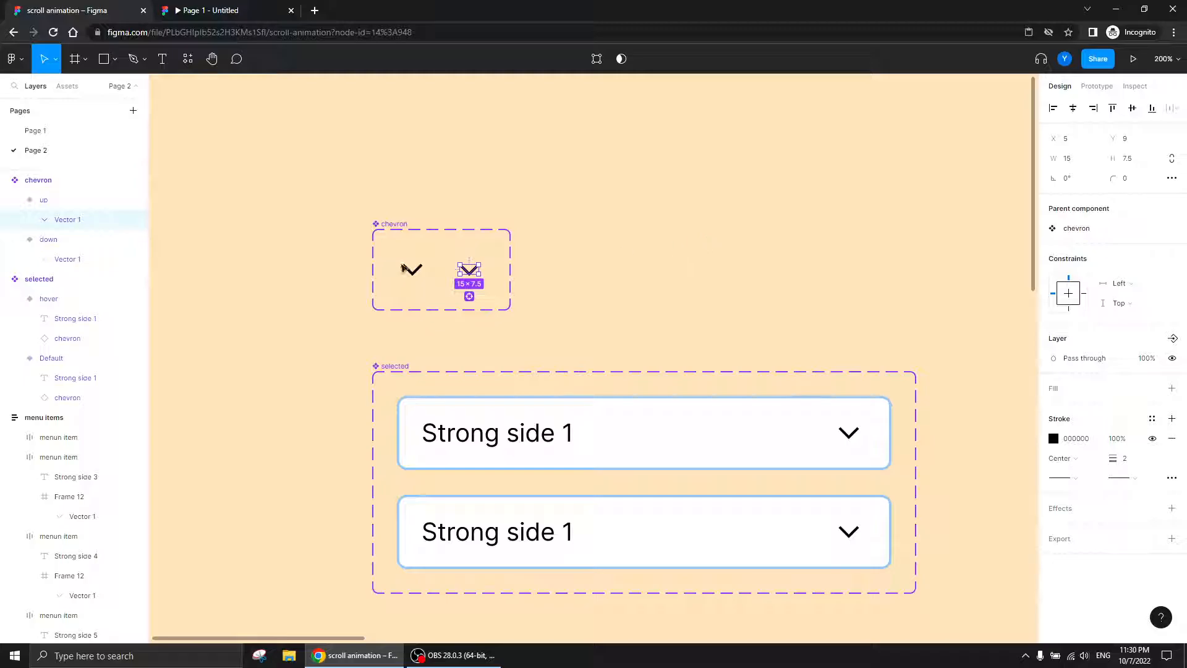
right_click(468, 269)
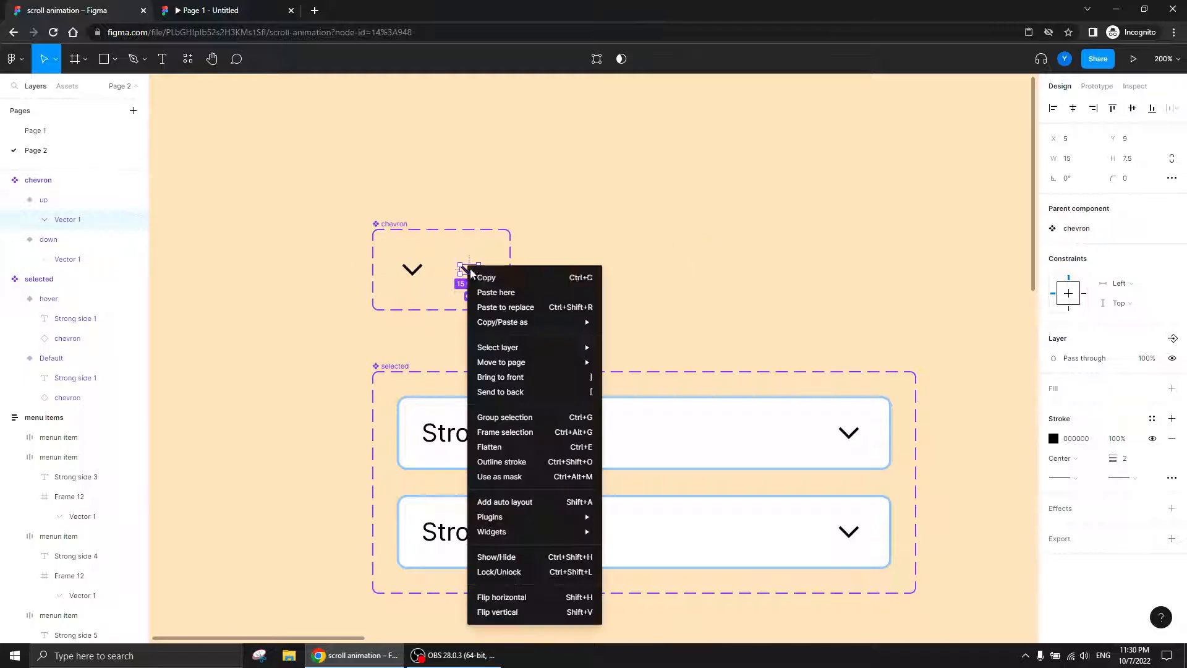
click(494, 612)
click(701, 245)
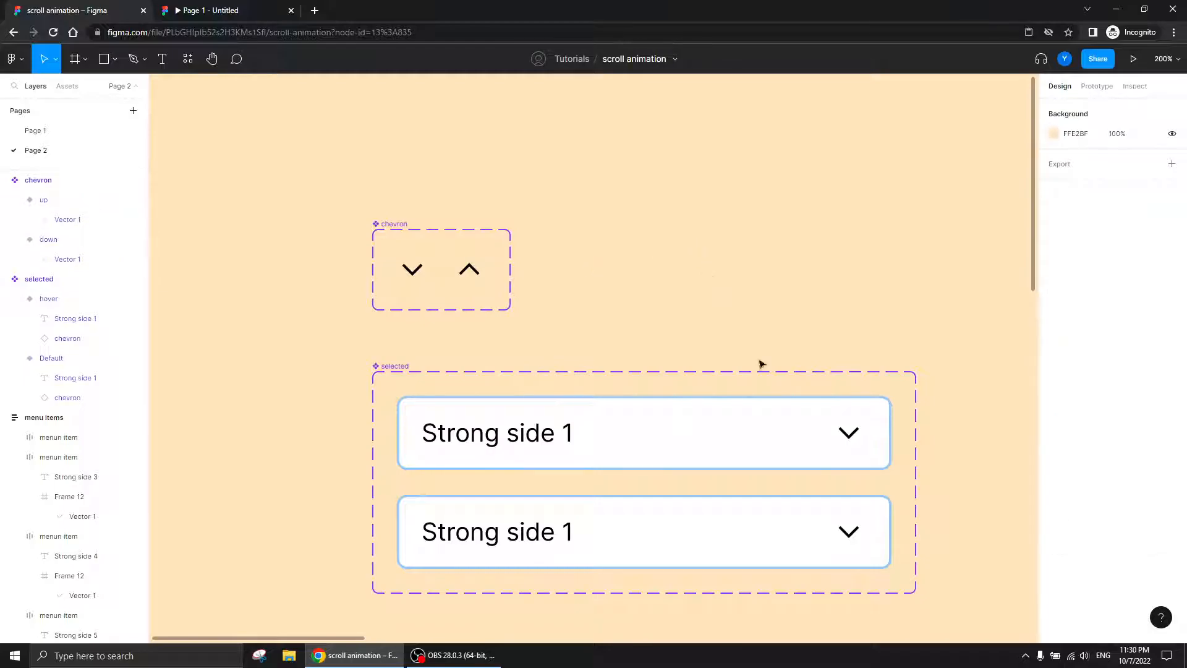
- Try the up option on the Default variant's chevron instance and switch it back to down
double_click(848, 432)
click(1130, 341)
click(1119, 357)
click(1119, 341)
click(1128, 323)
click(962, 303)
- Set the hover variant's fill colour to EDEDED
drag(755, 308, 612, 180)
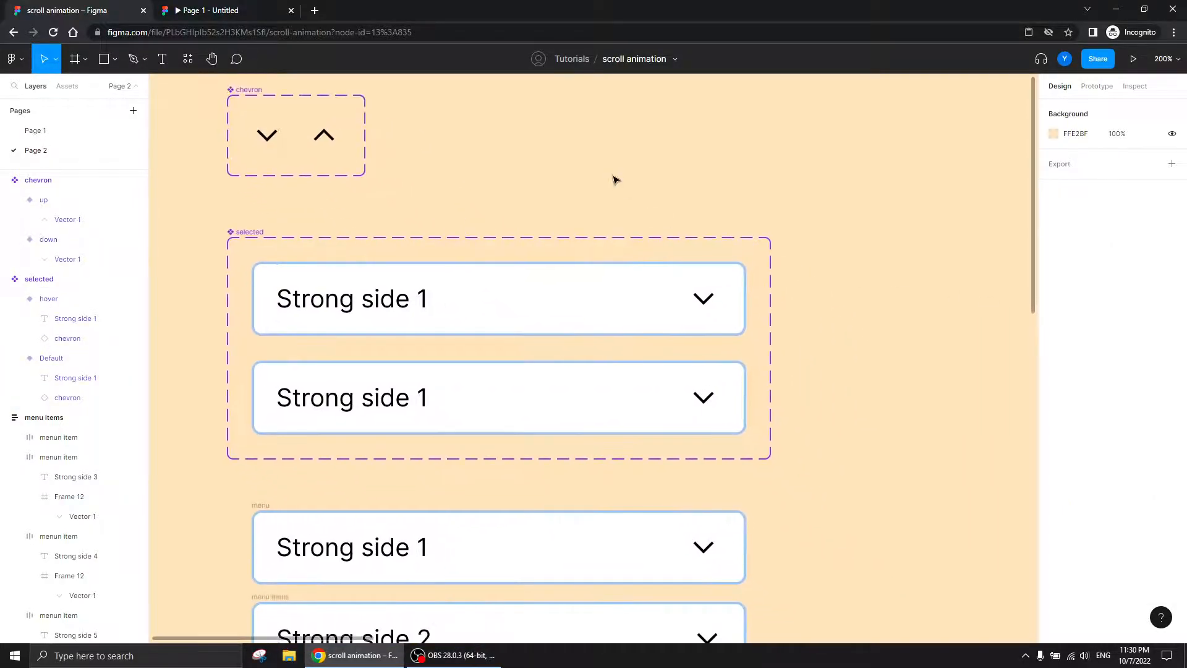
key(shift+0)
click(503, 376)
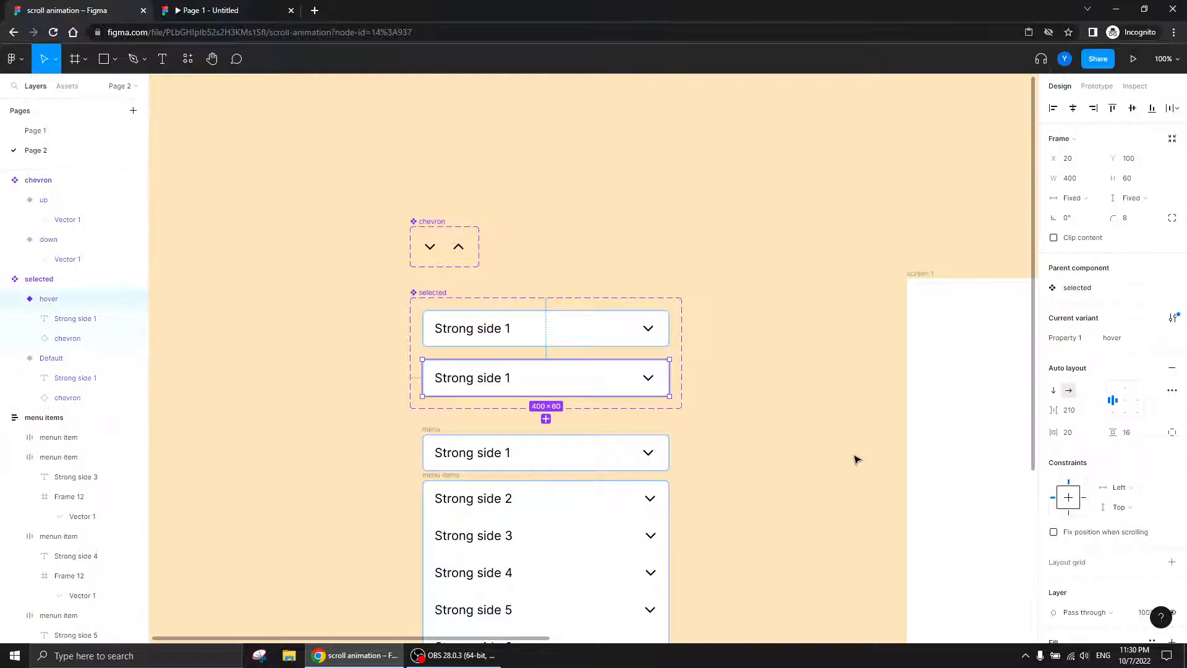
scroll(1109, 445, down, 4)
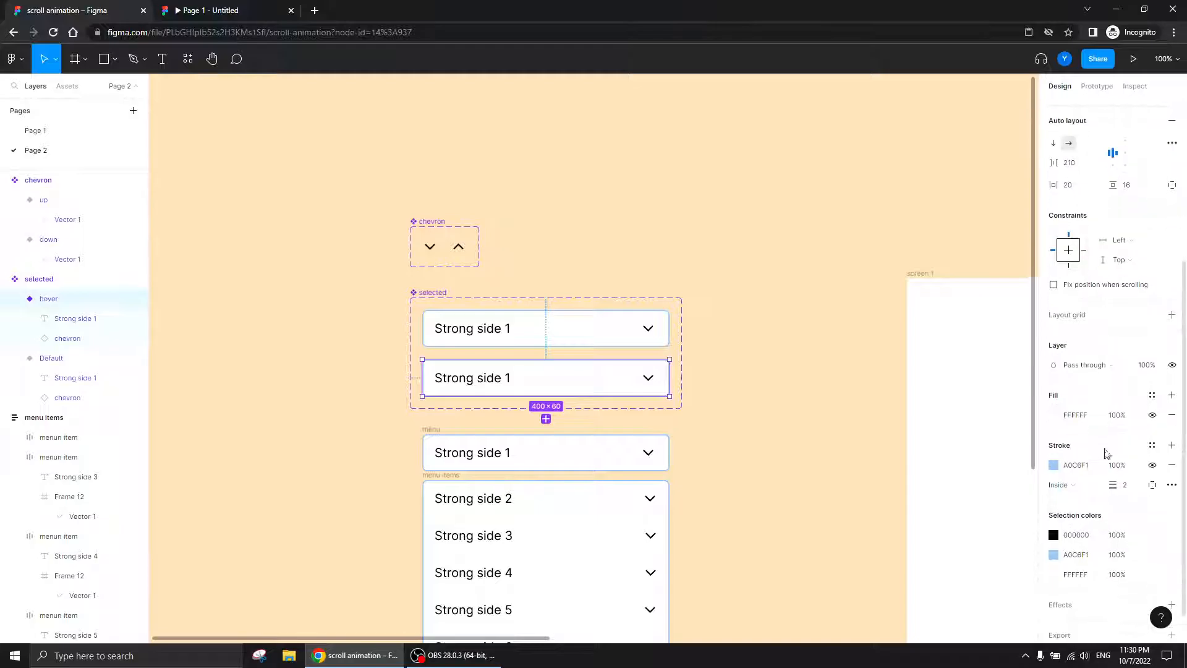
click(1076, 415)
text(EFEFEF)
key(Return)
text(EDEDED)
key(Return)
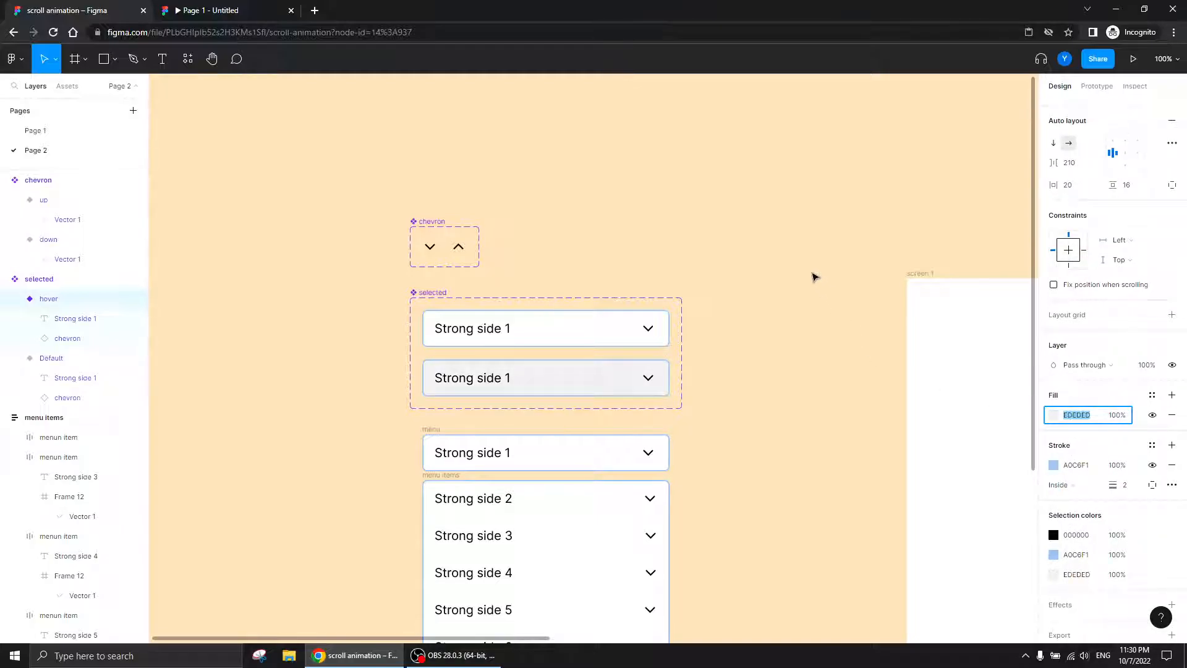
click(816, 320)
- Move the chevron set, selected set, menu and menu items together farther left, away from the screen 1 frame
scroll(768, 260, down, 3)
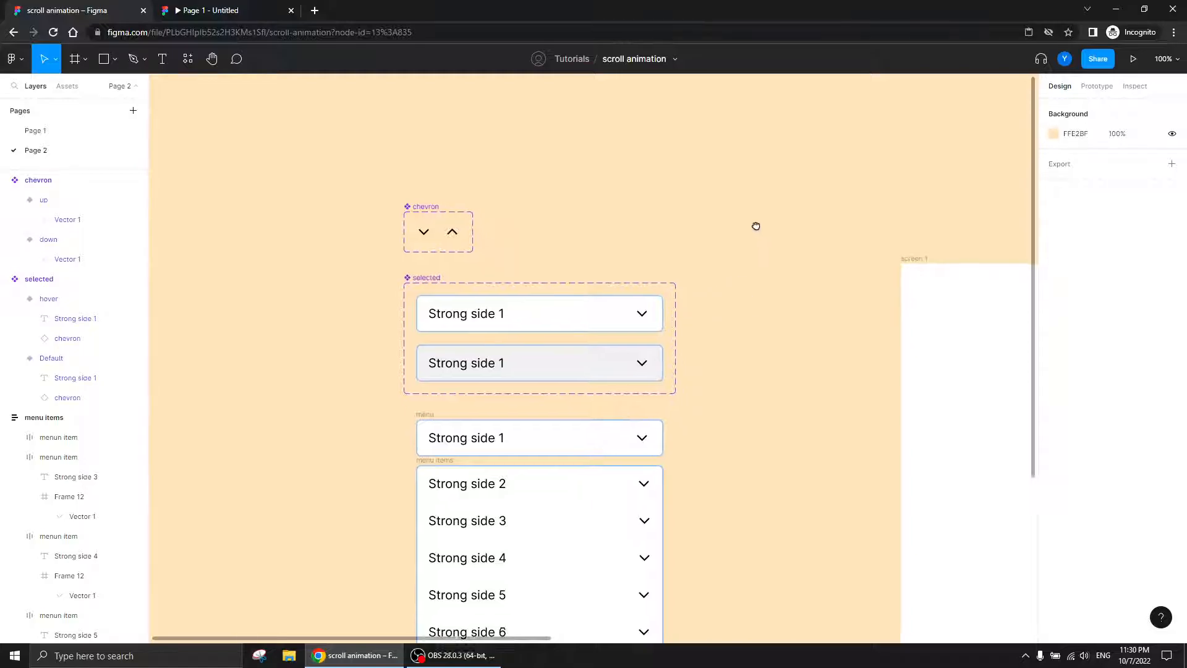
scroll(755, 231, left, 1)
drag(800, 96, 397, 504)
key(ctrl+minus)
drag(604, 427, 305, 444)
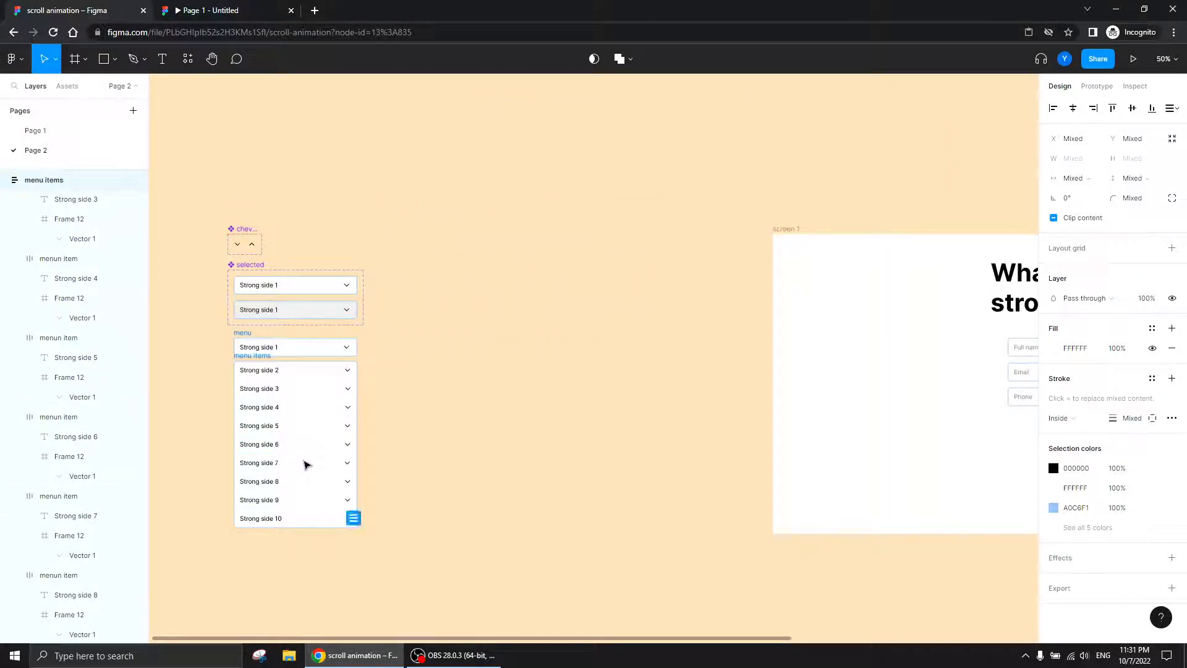
scroll(572, 458, left, 5)
key(ctrl+plus)
scroll(396, 378, up, 3)
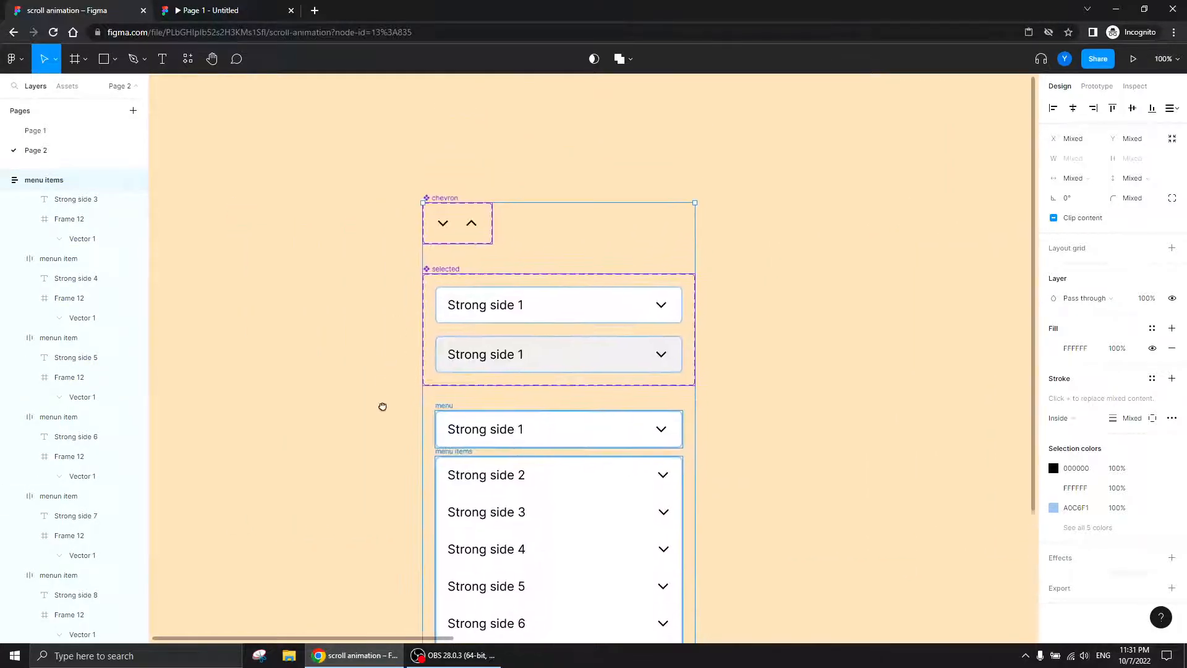
click(374, 331)
- Widen the selected component set to 1102 px, extending its right edge and undoing any accidental move
click(450, 284)
drag(693, 347, 939, 343)
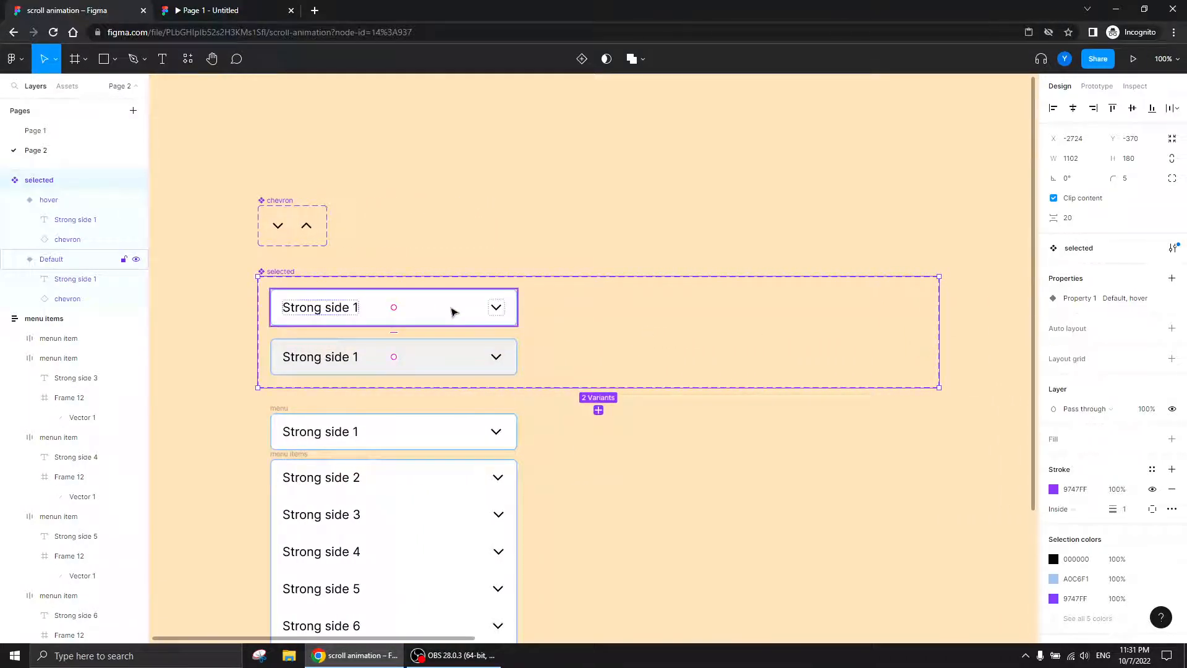
drag(544, 302, 433, 363)
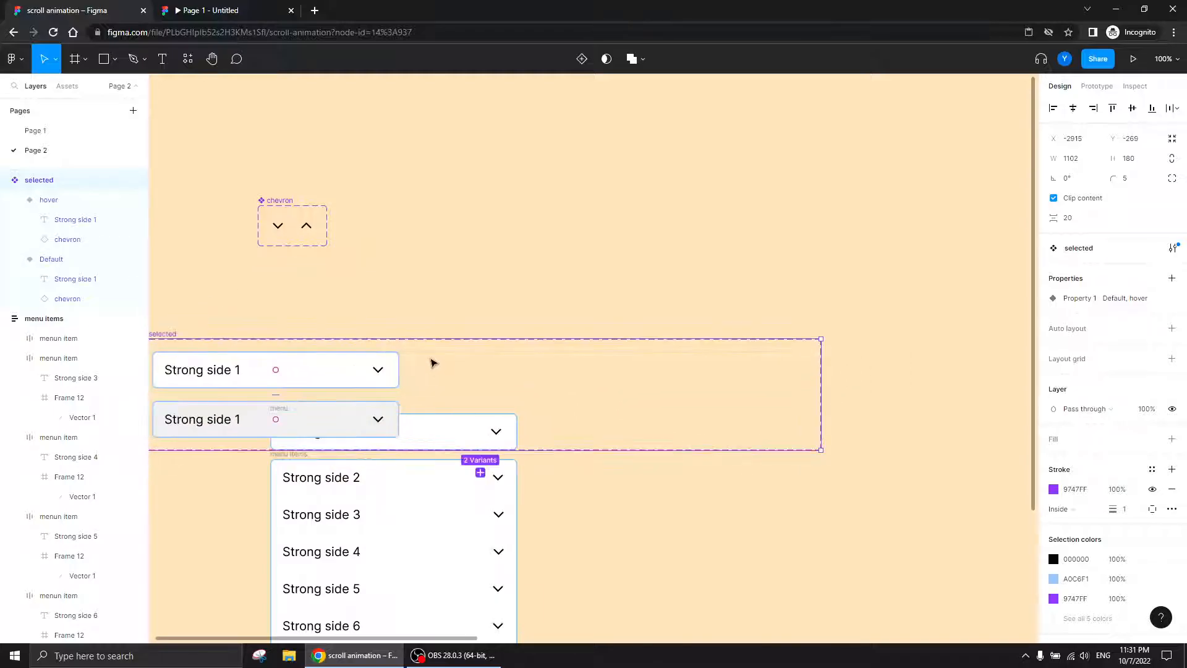
key(ctrl+z)
- Duplicate the Default and hover variants beside the originals at X 463 and narrow the component set around them
click(597, 330)
drag(554, 294, 633, 358)
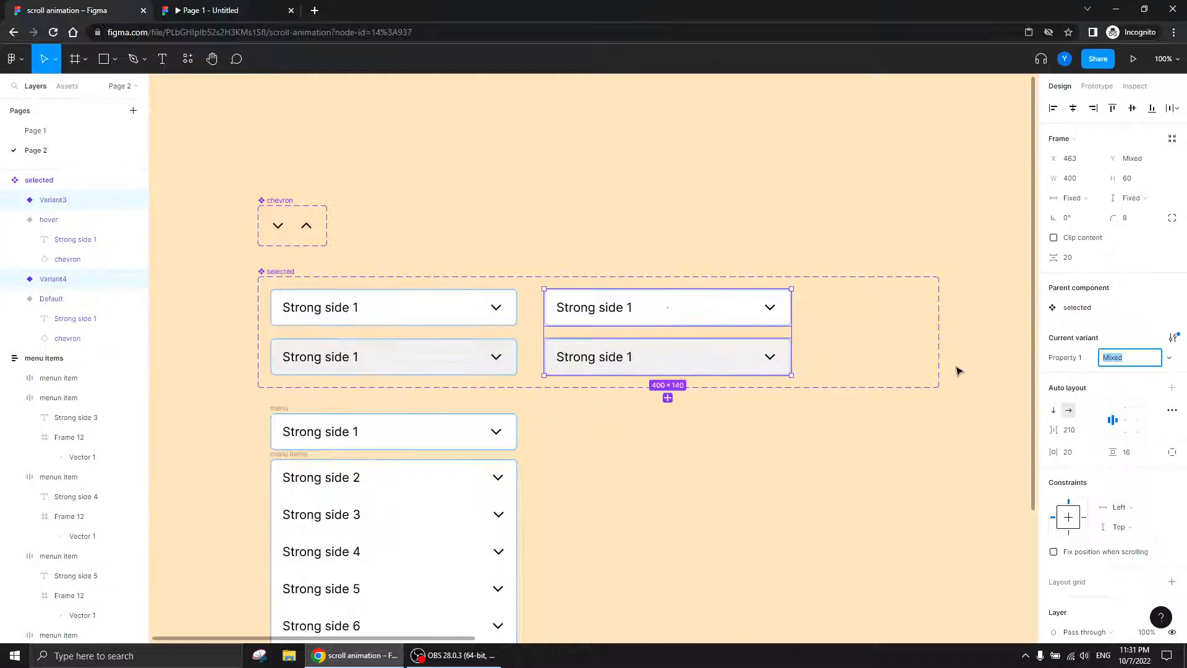
click(897, 351)
click(912, 344)
drag(941, 338, 817, 338)
click(721, 445)
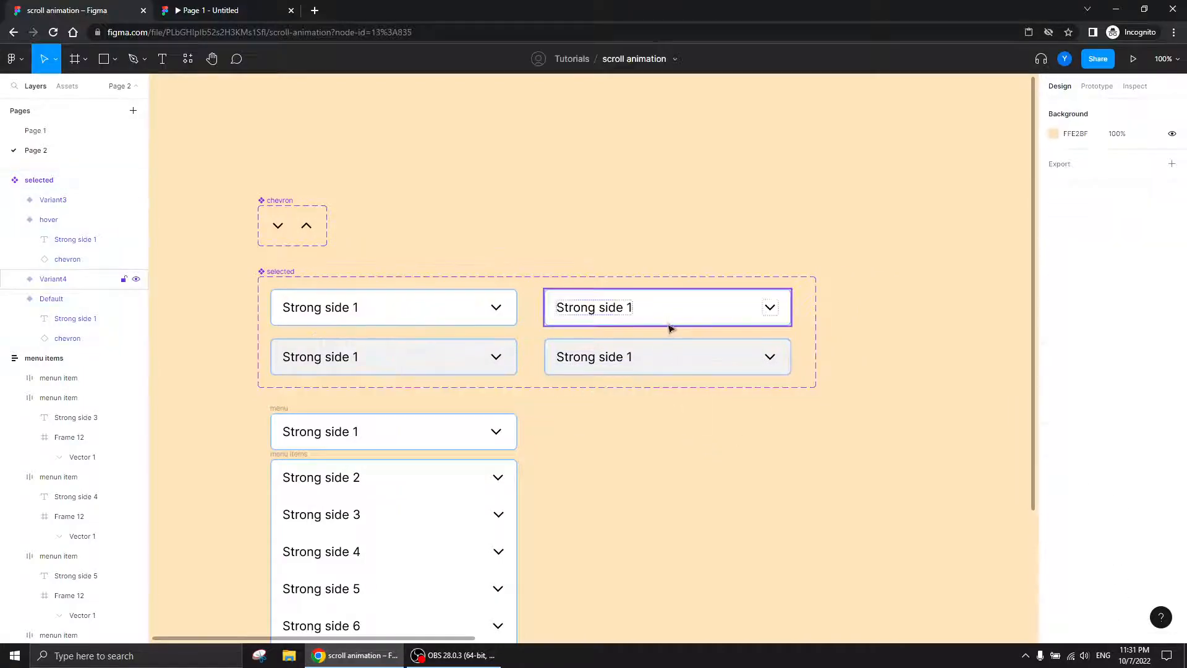
- Apply the stroke colour A0C6F1 as the fill of the duplicated Default variant
click(668, 316)
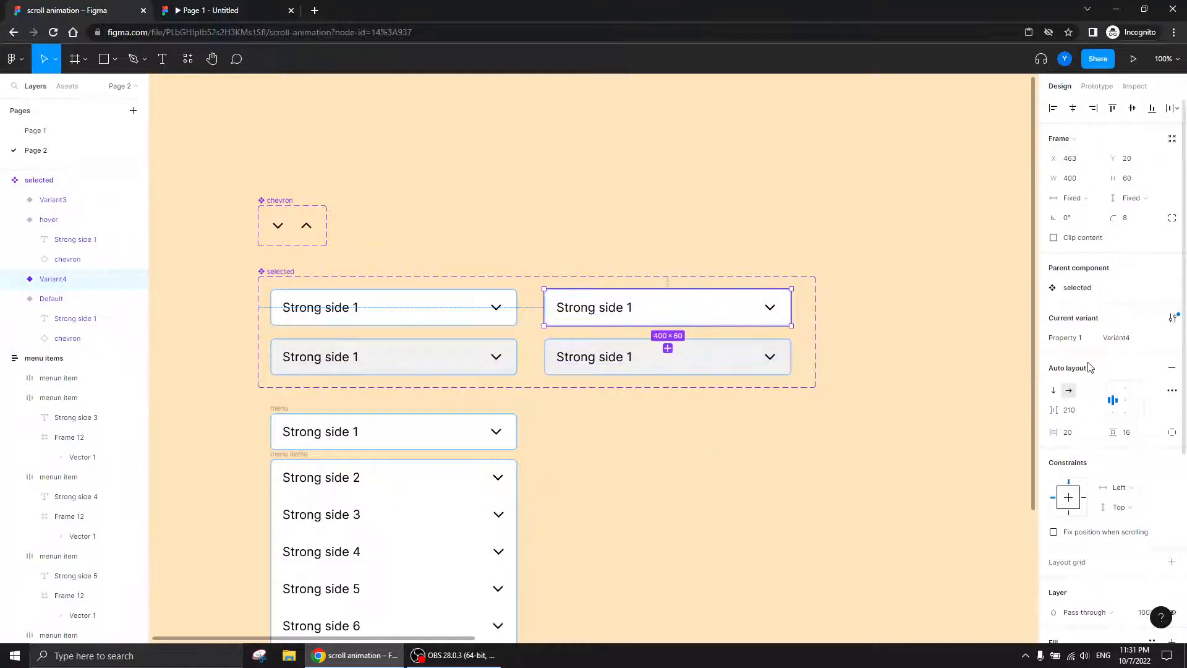
scroll(1088, 459, down, 4)
click(1076, 465)
key(ctrl+c)
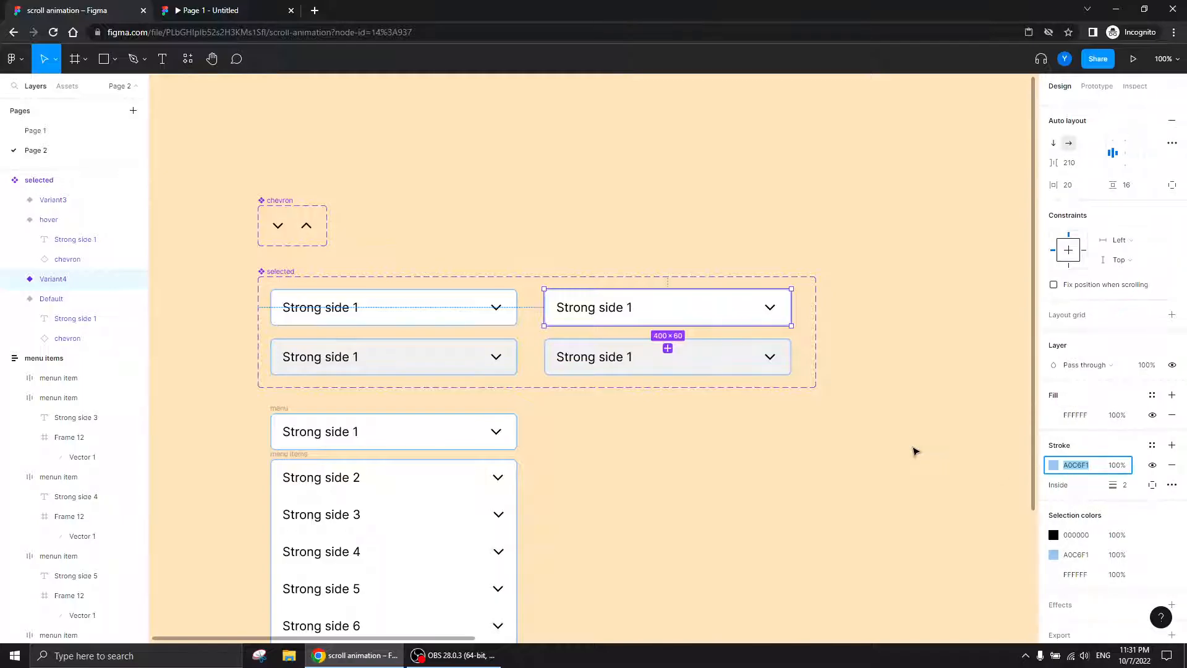
click(1076, 416)
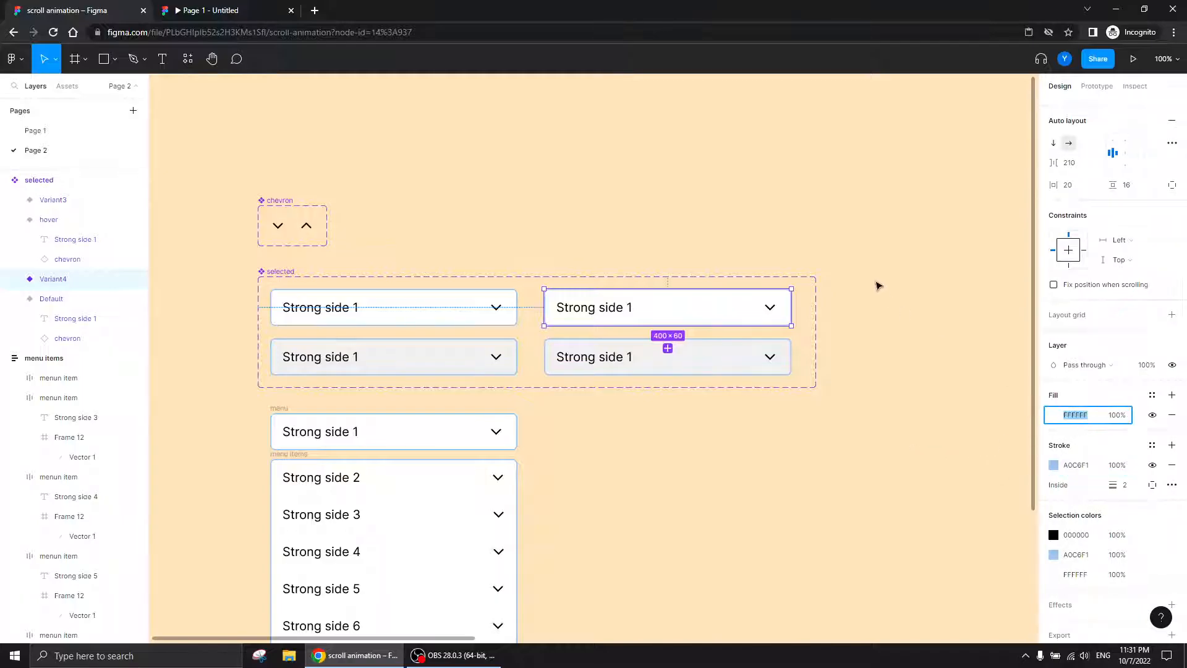
key(ctrl+v)
key(Return)
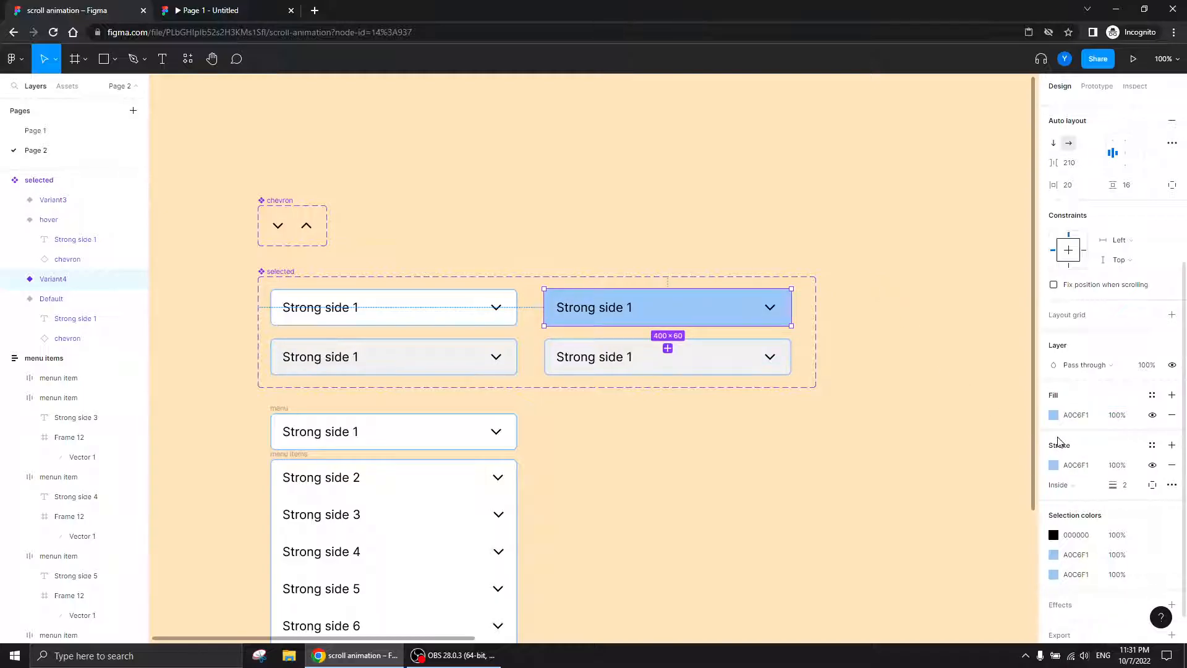
- Lighten the duplicated Default variant's fill to C5E8FF
click(1076, 415)
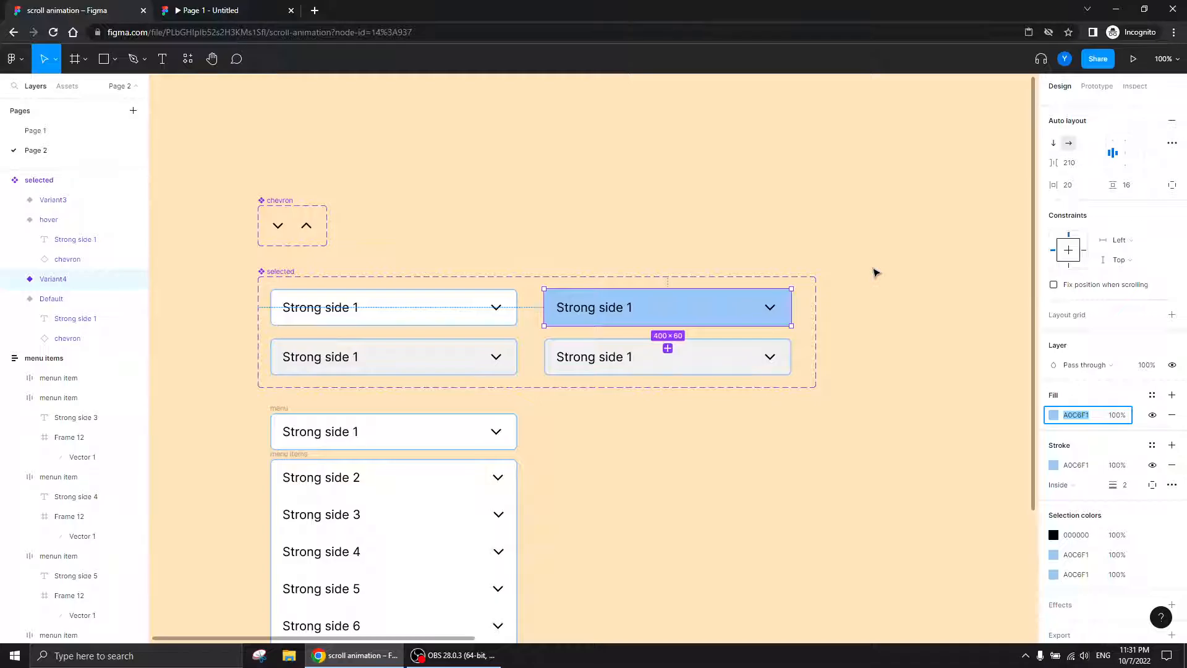
text(B1D7FF)
key(Return)
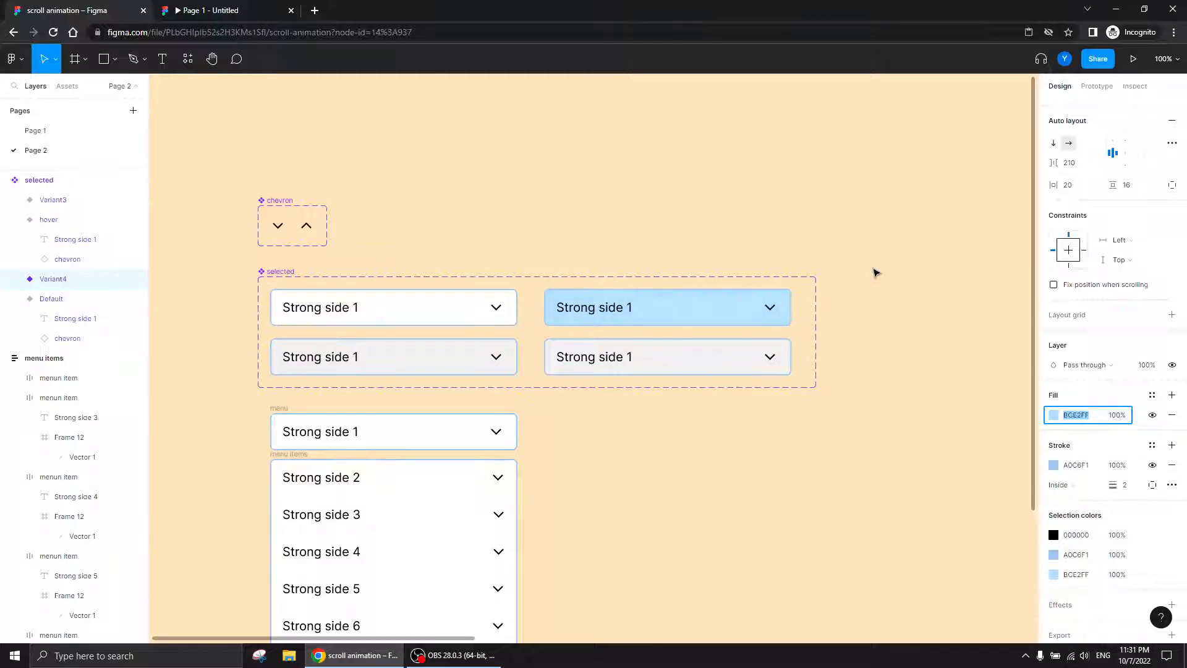
key(Up)
key(Up)
key(Up)
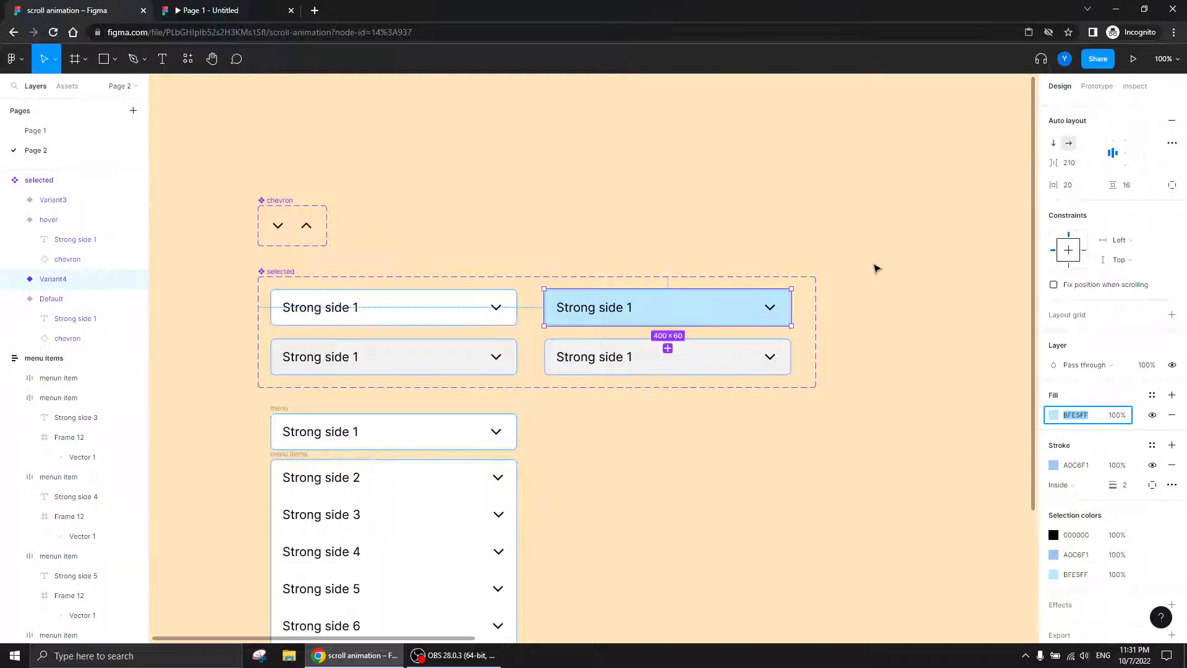
key(Down)
key(Down)
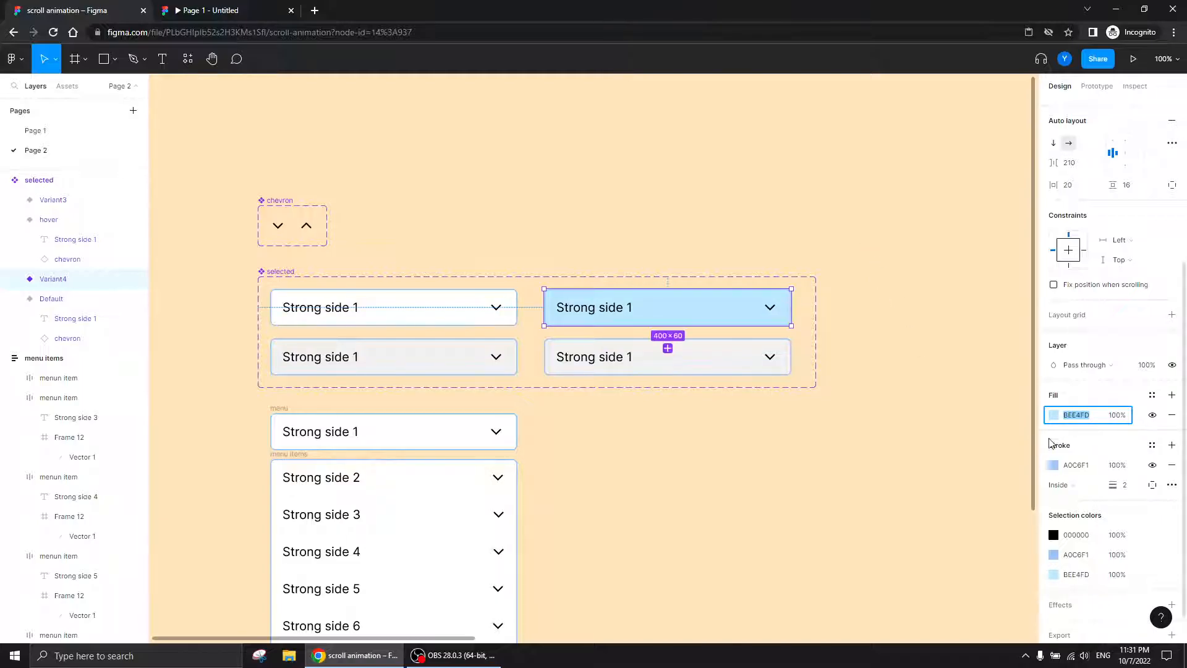
click(1054, 416)
drag(931, 339, 927, 340)
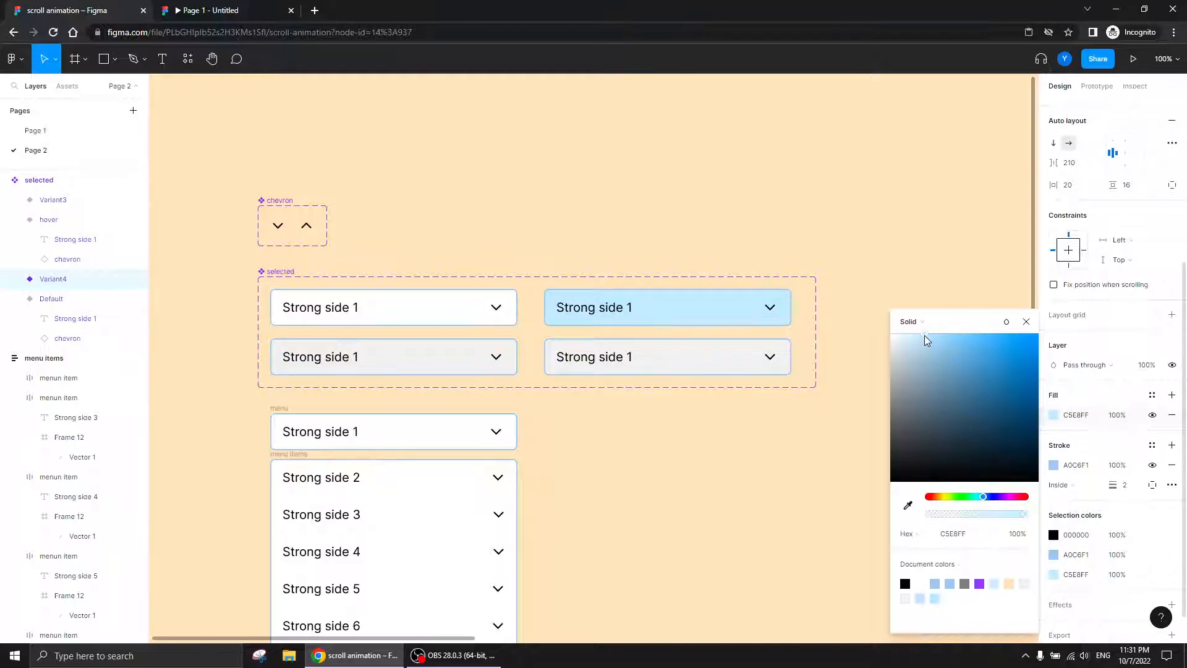
click(730, 226)
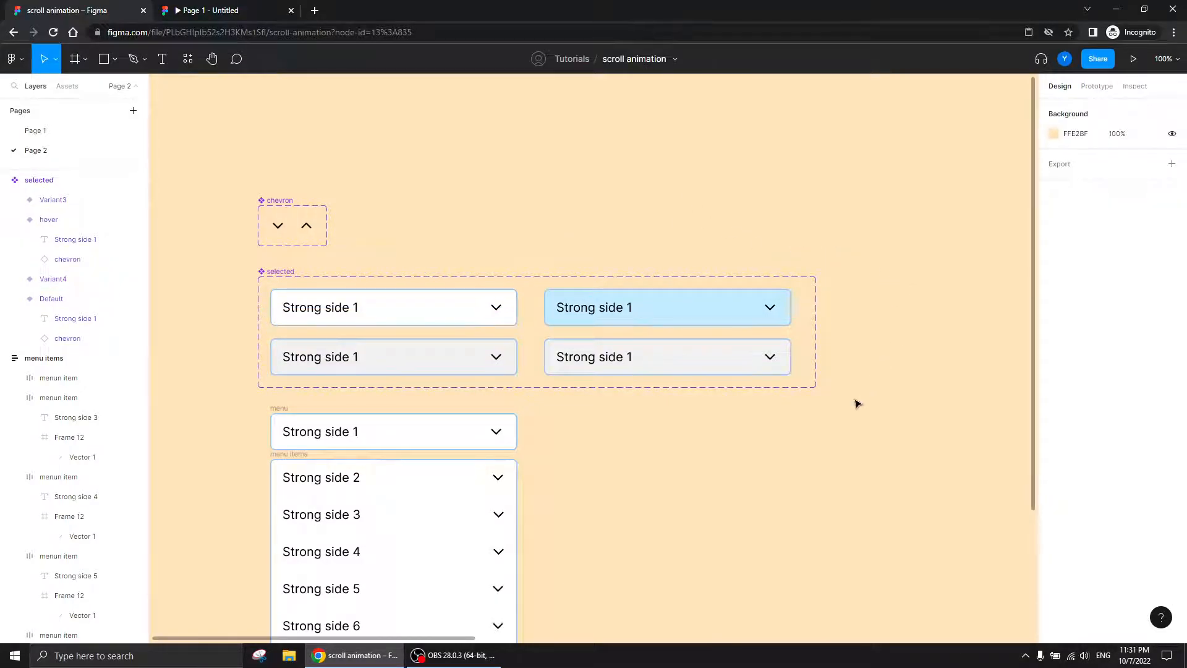
- Switch the chevron instances in both duplicated variants to up
double_click(771, 308)
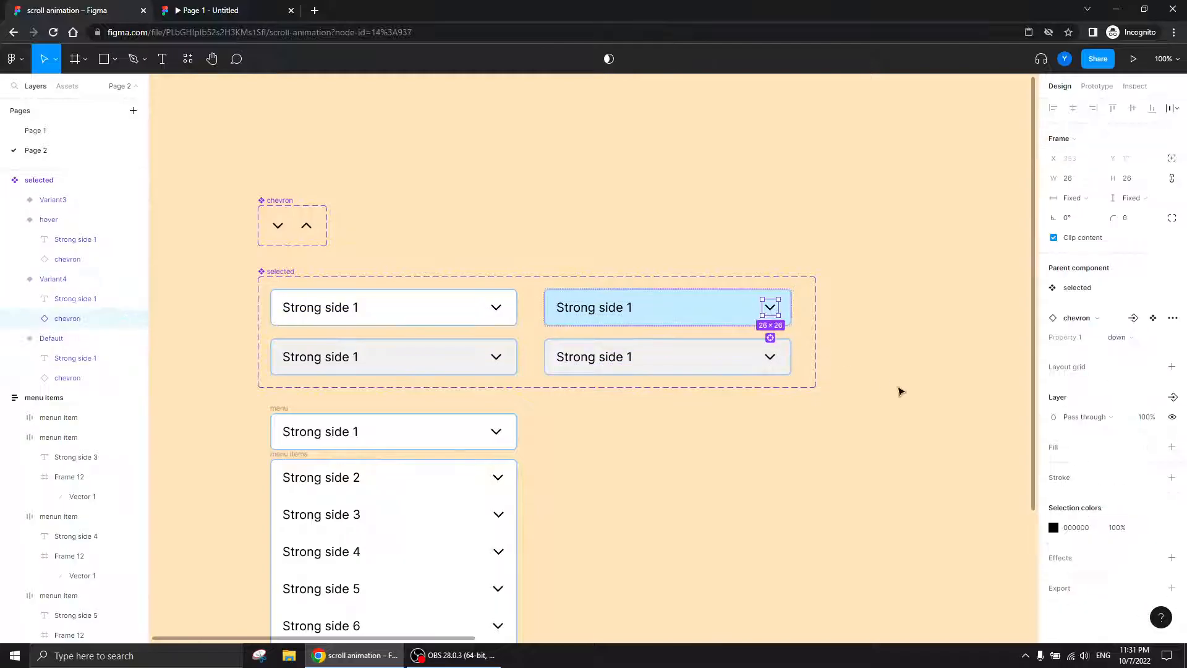
click(1131, 337)
click(1144, 350)
double_click(773, 360)
click(1123, 337)
click(1132, 351)
- Copy the fill colour C5E8FF from the duplicated Default variant to the duplicated hover variant
click(703, 313)
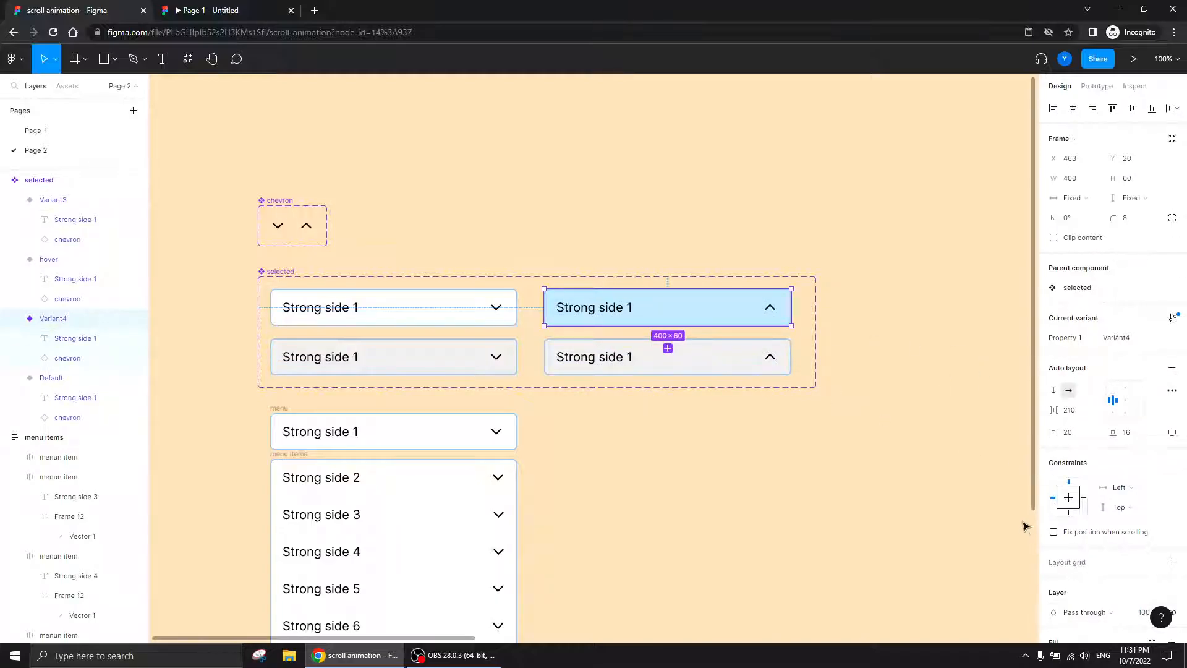
scroll(1110, 377, down, 3)
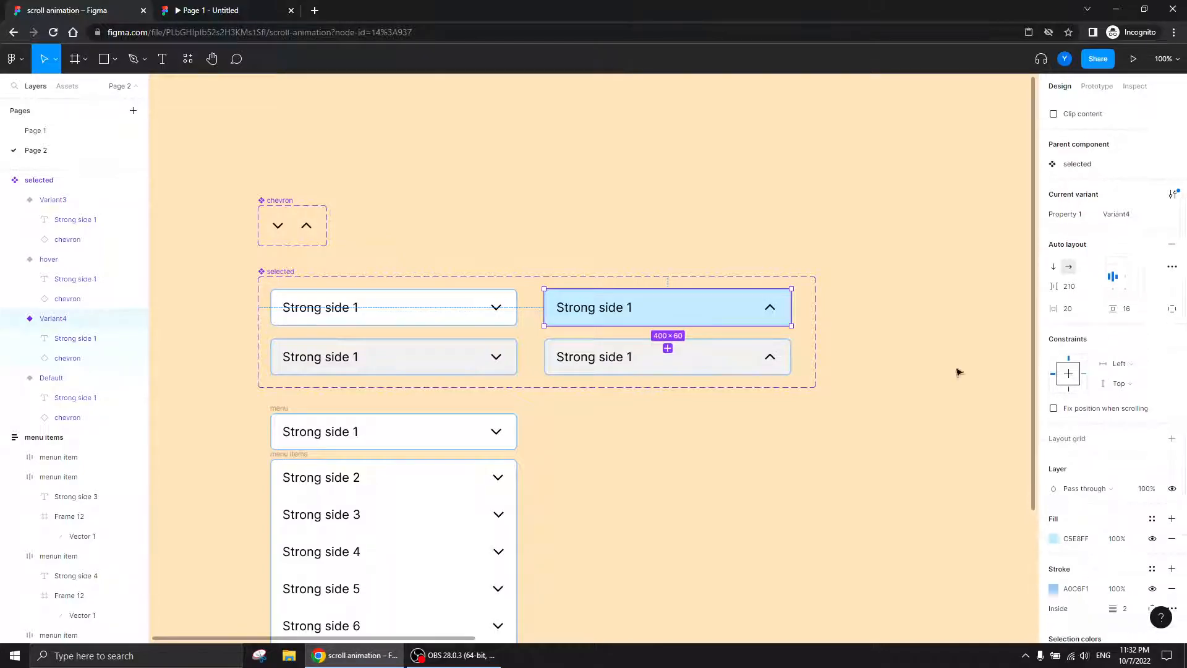
click(995, 375)
click(455, 297)
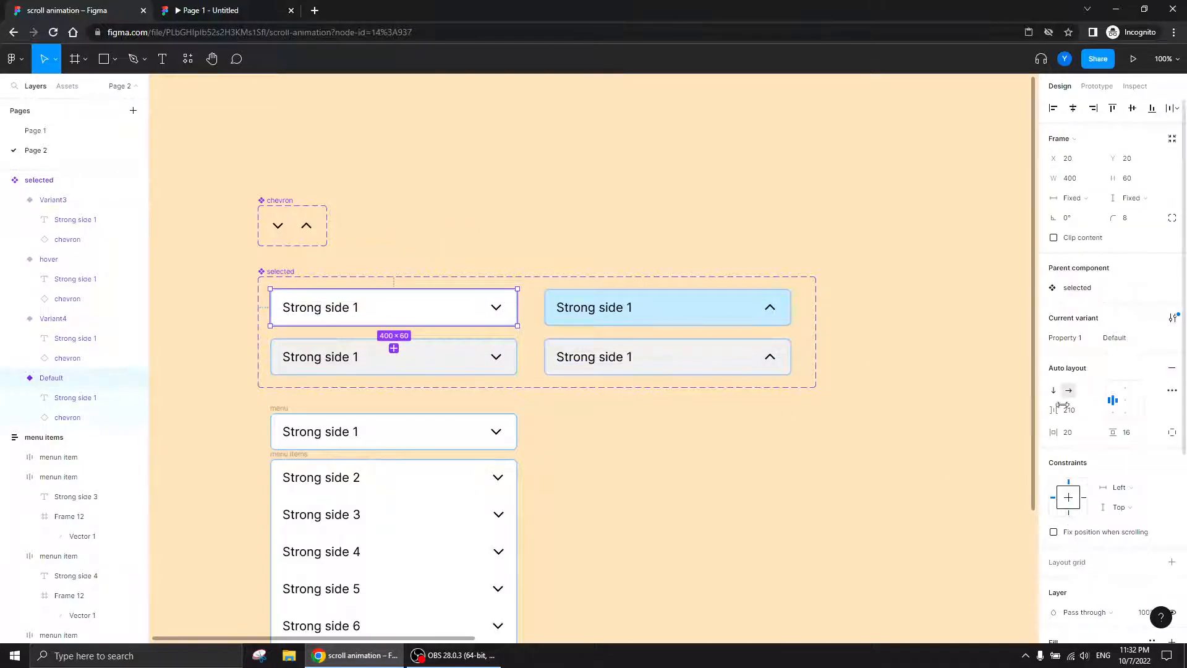
scroll(1063, 417, down, 5)
click(700, 320)
click(1076, 415)
key(ctrl+c)
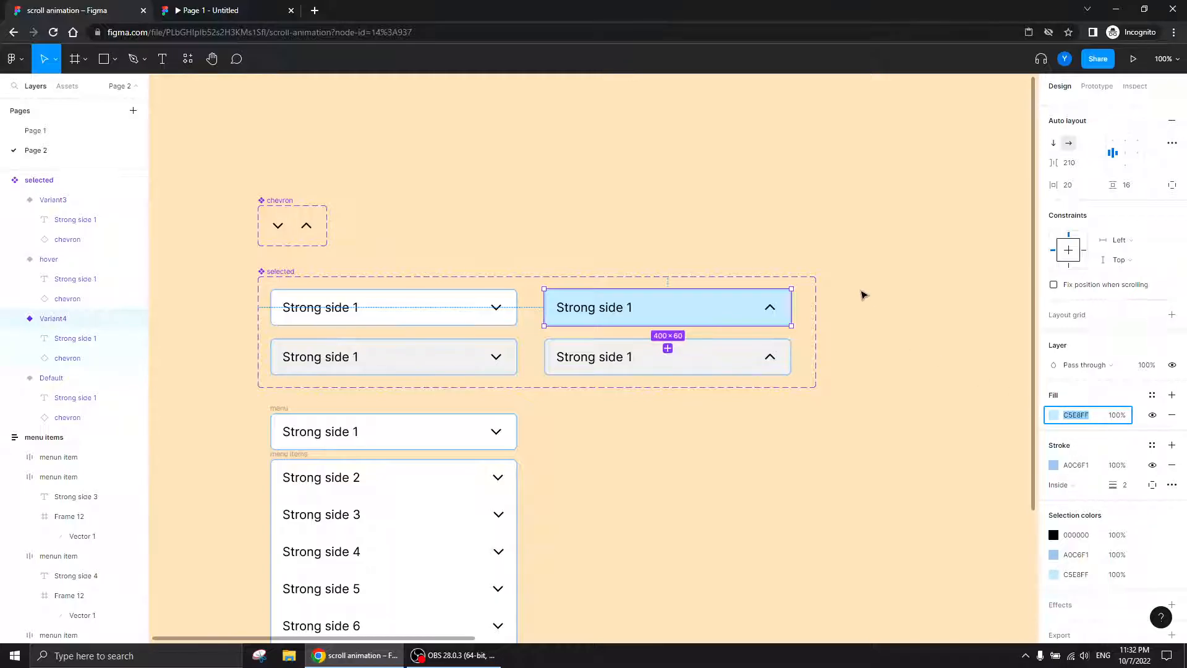
click(773, 346)
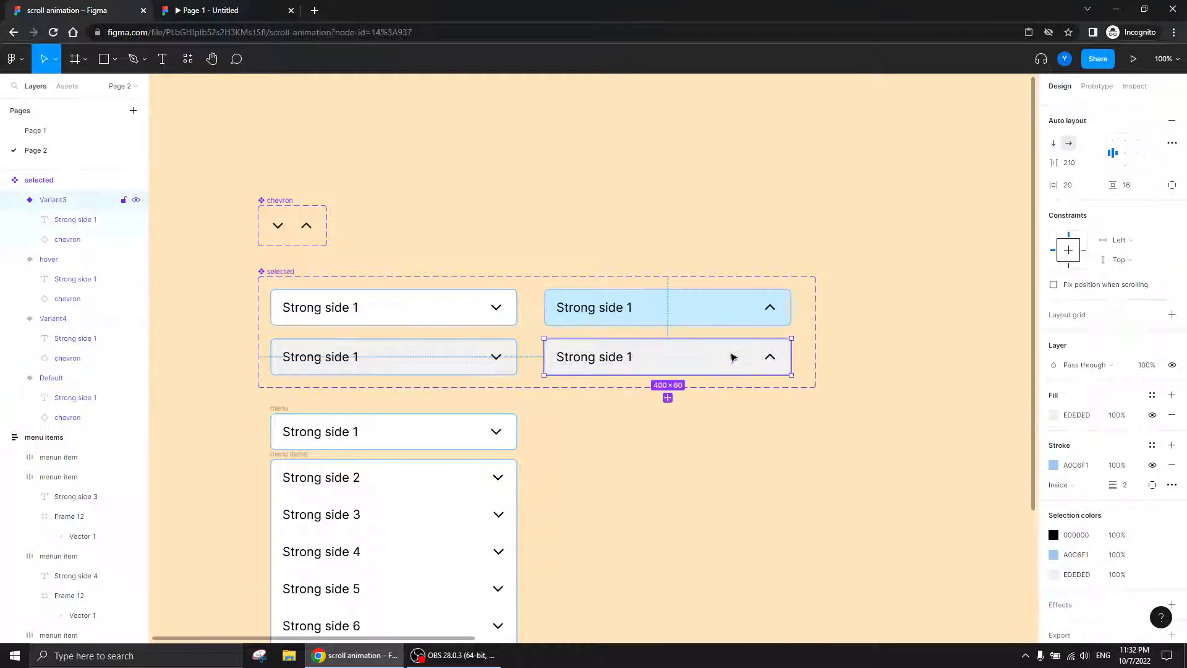
click(1079, 417)
key(ctrl+v)
key(Return)
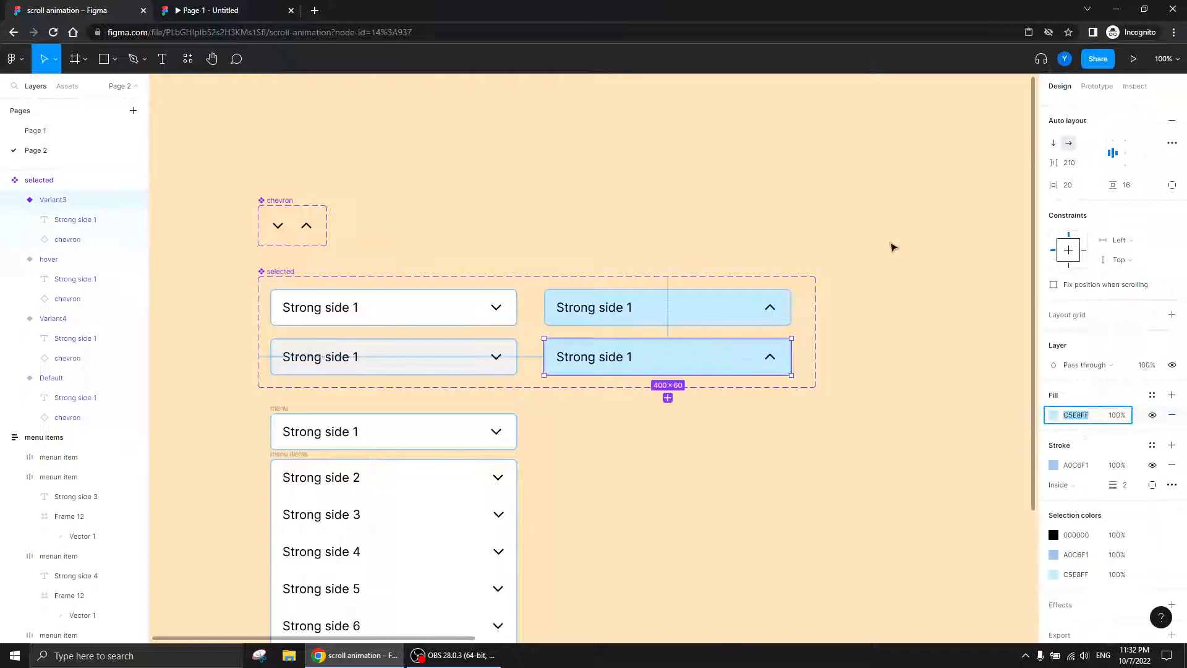
- Darken the duplicated hover variant's fill to BADDF4
key(Down)
key(Down)
key(Down)
key(Down)
key(Down)
key(Down)
key(Down)
key(Down)
key(Down)
key(Down)
key(Down)
key(Down)
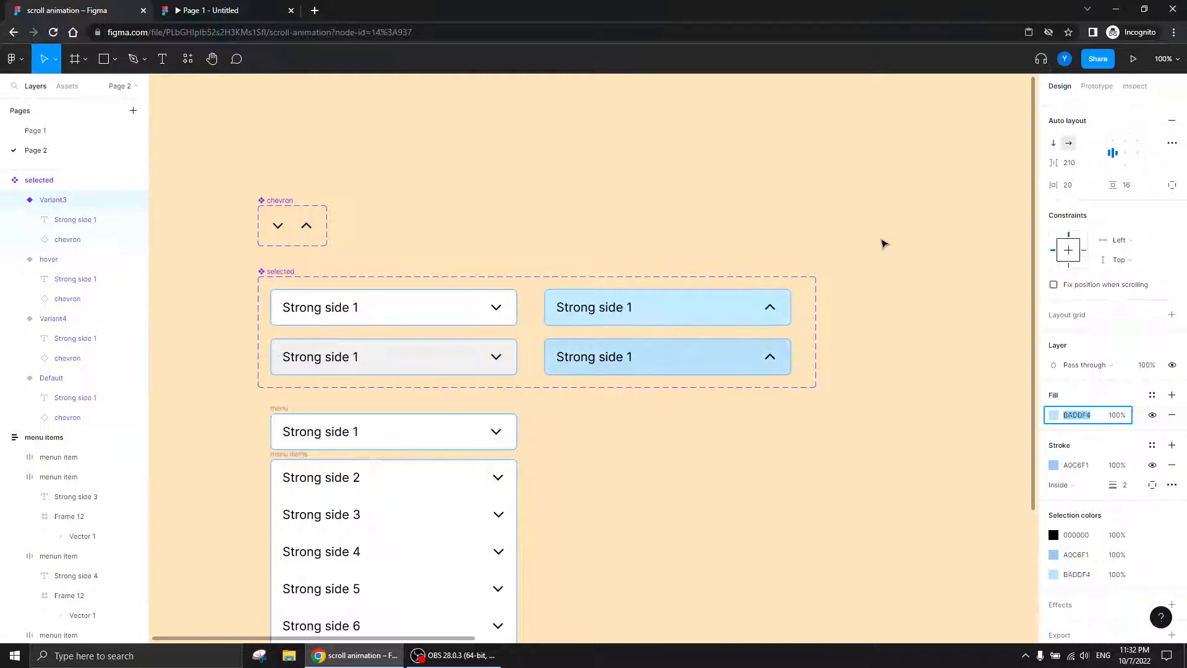
click(862, 225)
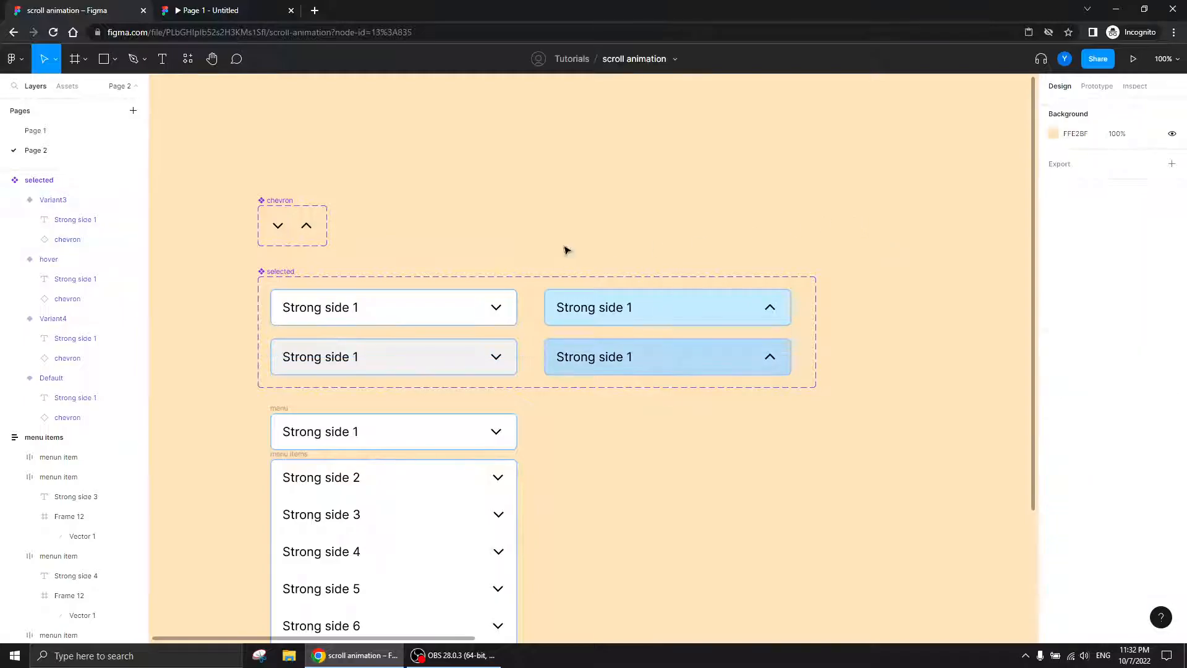
- Connect the Default variant to the hover variant with a While hovering interaction
click(432, 322)
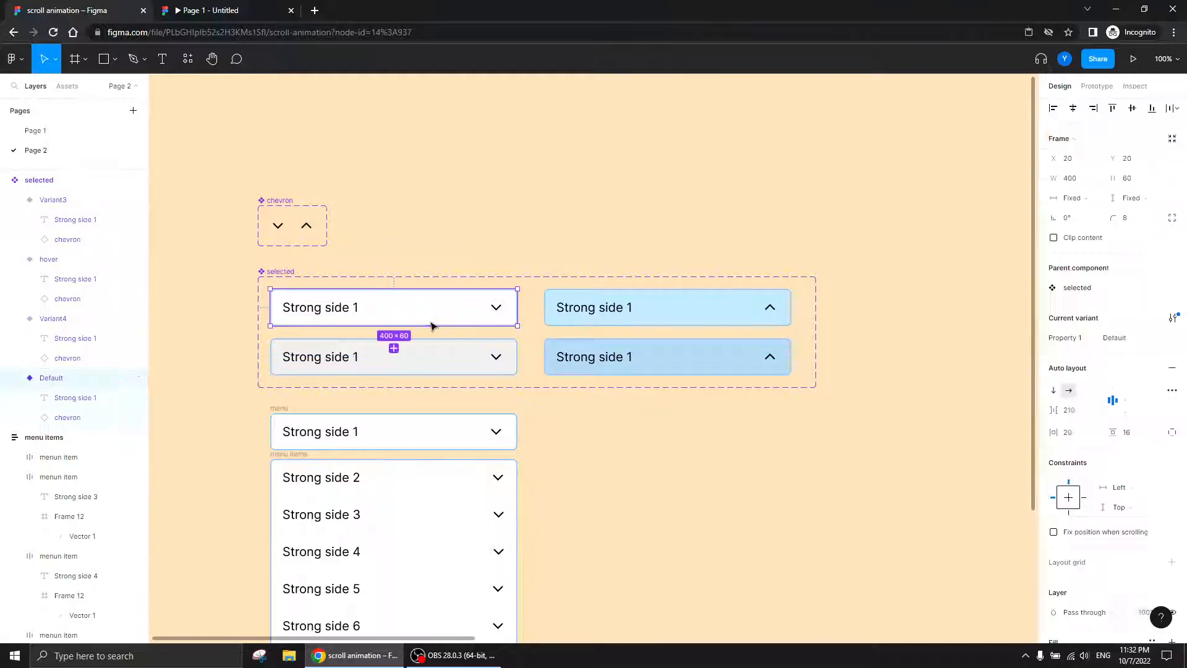
click(1096, 92)
drag(517, 308, 395, 352)
click(928, 164)
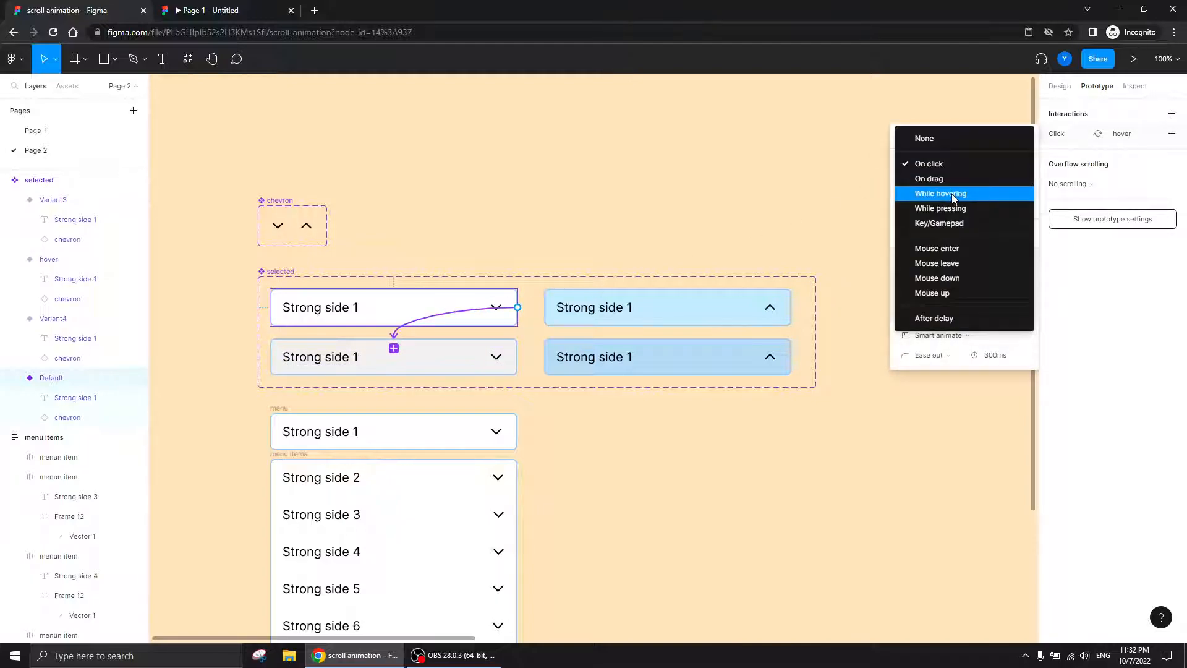
click(931, 189)
- Connect the light blue duplicated Default variant to the darker blue hover duplicate with a While hovering interaction
click(684, 317)
drag(791, 308, 697, 347)
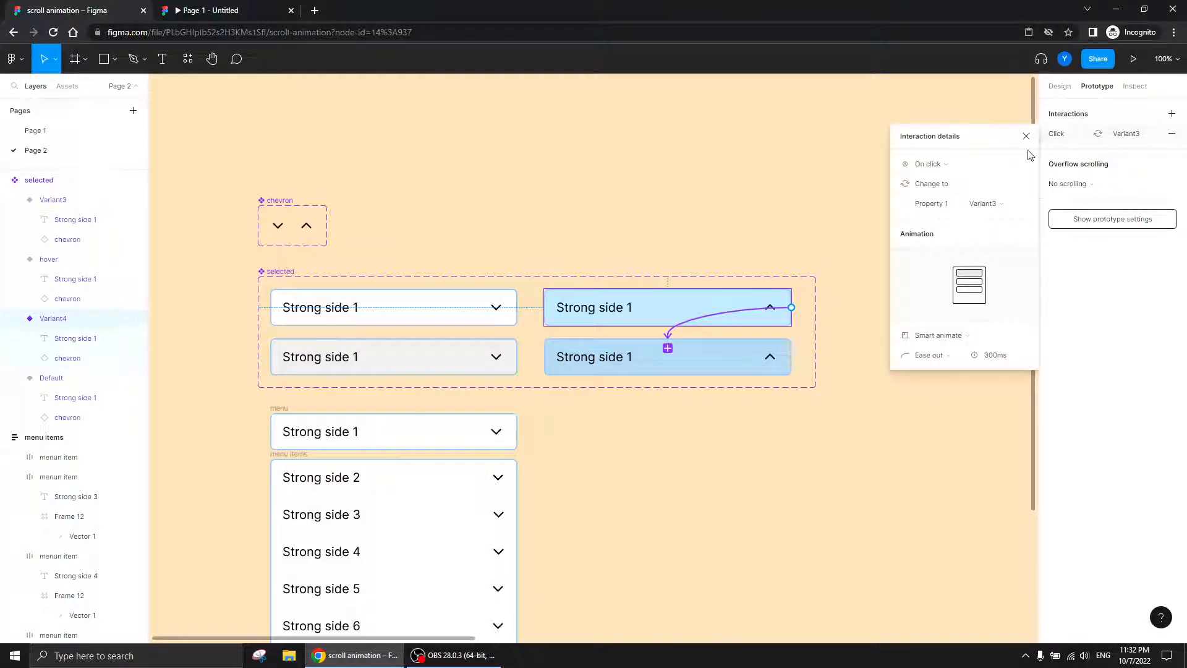
click(931, 170)
click(942, 195)
click(557, 202)
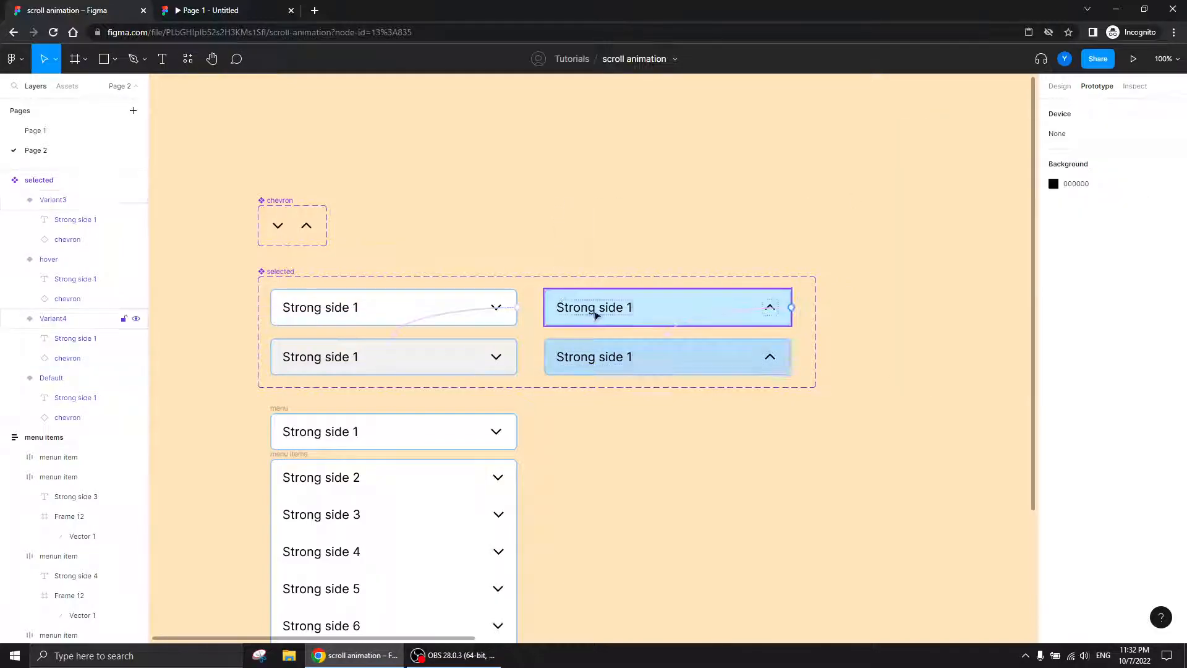
- Copy the Default variant and paste it to replace the menu frame above the menu items list
click(596, 504)
drag(596, 503, 834, 392)
click(609, 215)
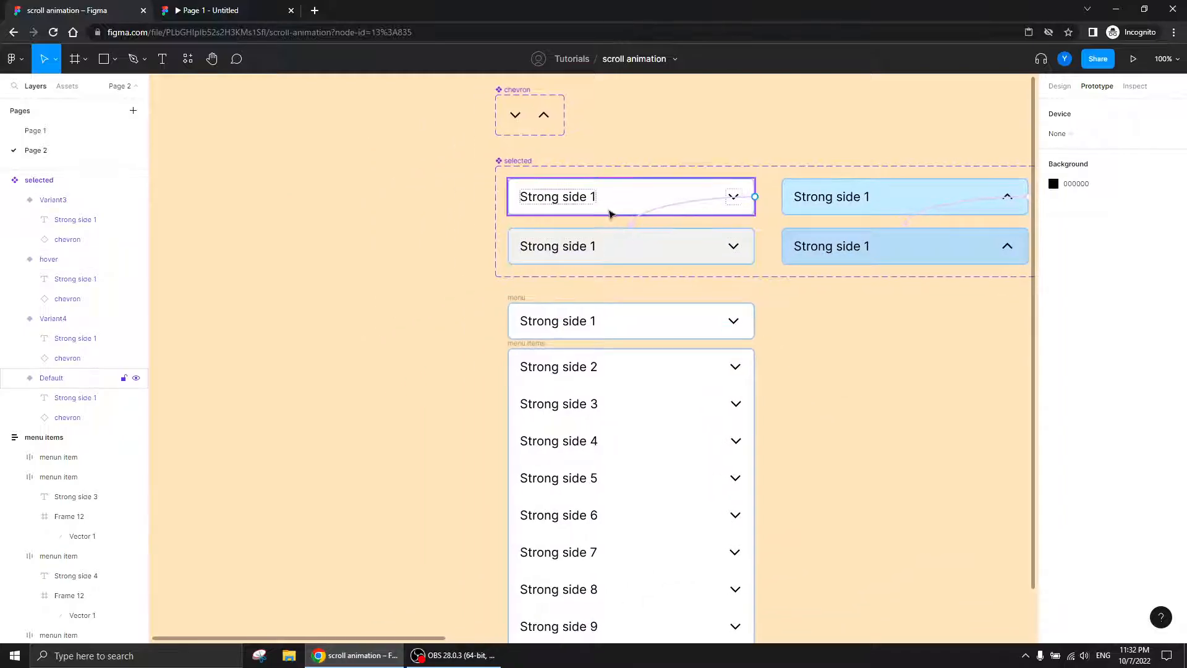
click(609, 215)
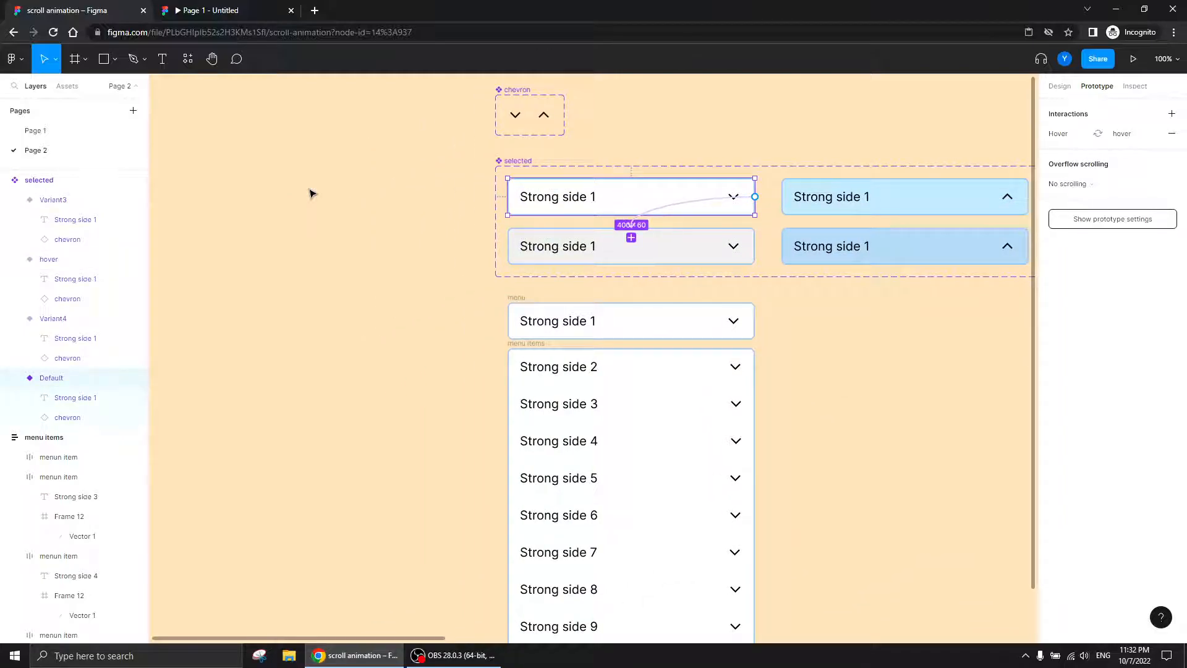
click(612, 321)
right_click(614, 321)
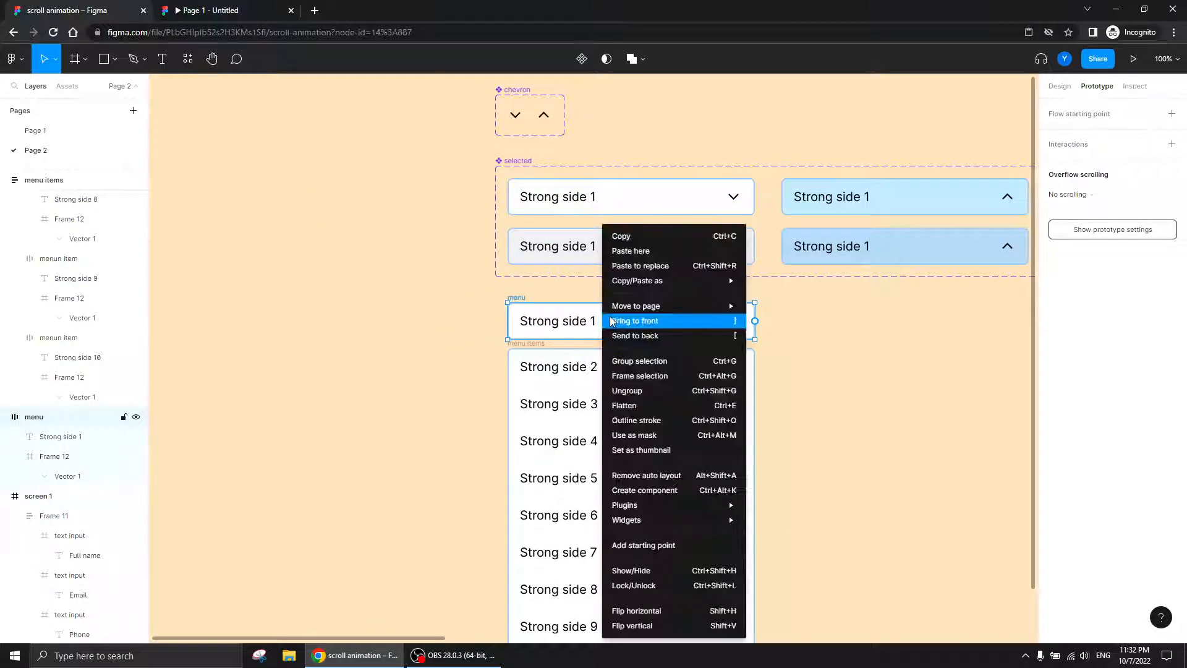
click(631, 265)
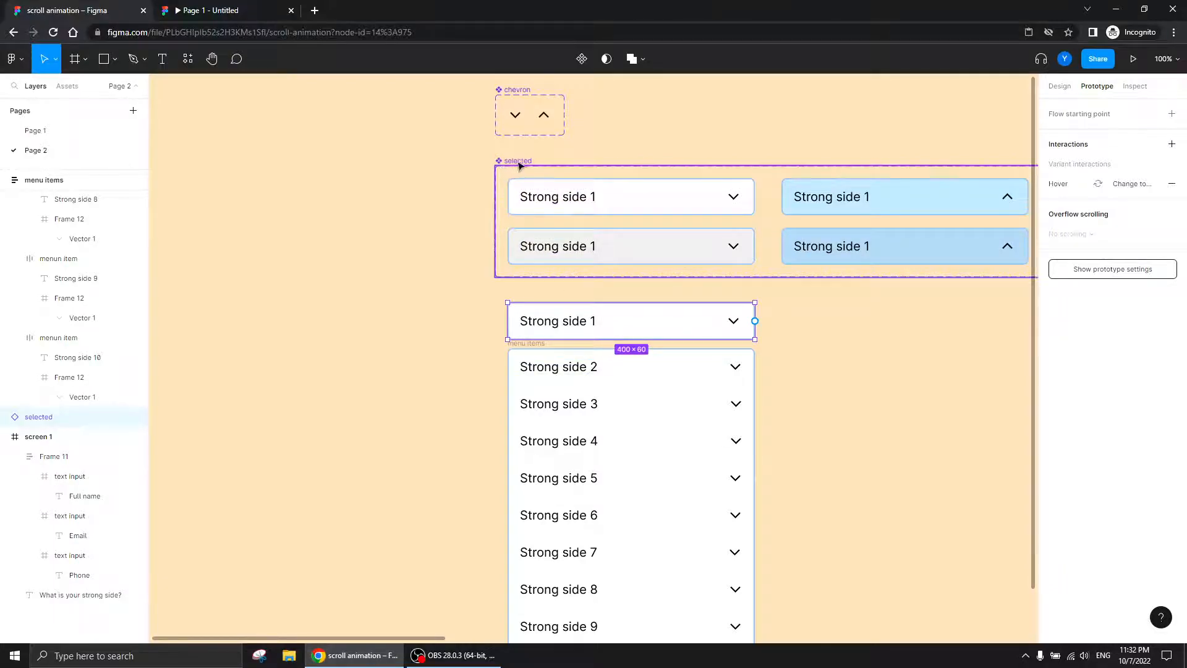
click(406, 313)
- Wrap the field instance and the menu items list in an auto layout frame named "menu / expanded"
drag(409, 471, 361, 344)
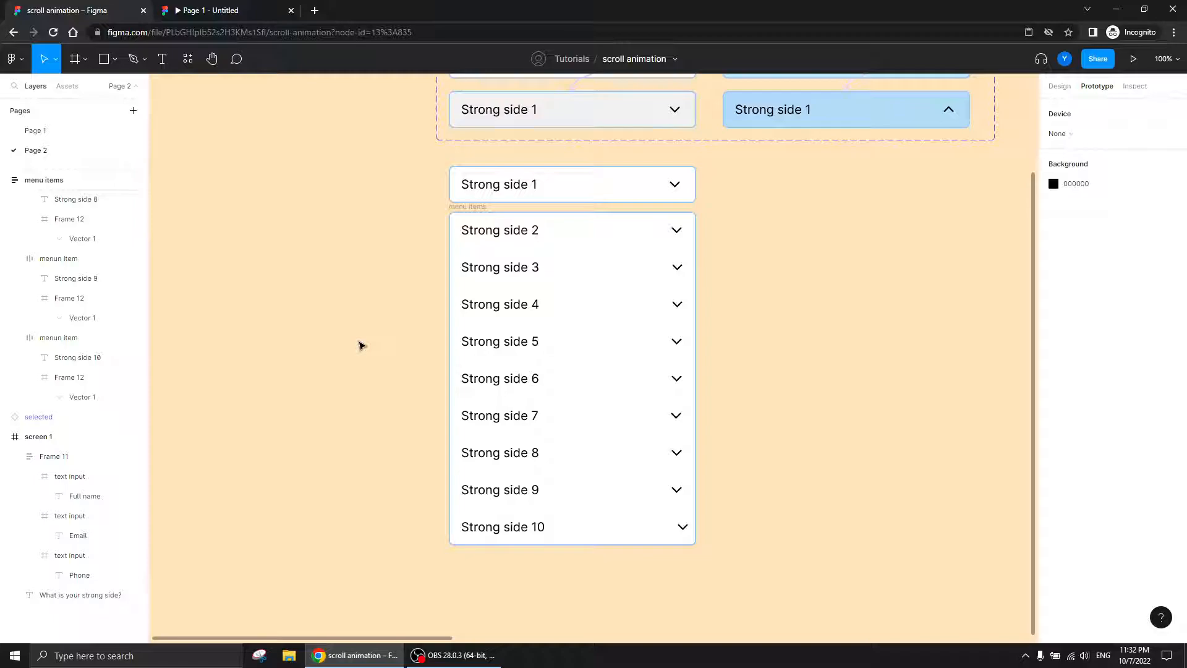
drag(733, 152, 377, 603)
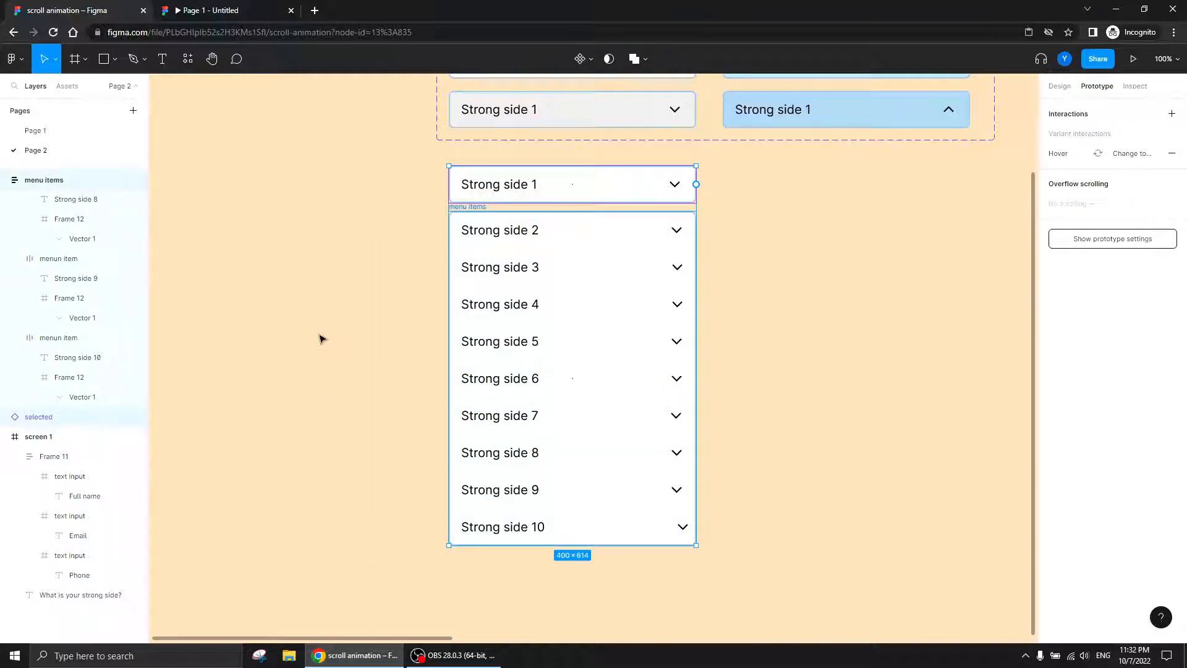
key(shift+a)
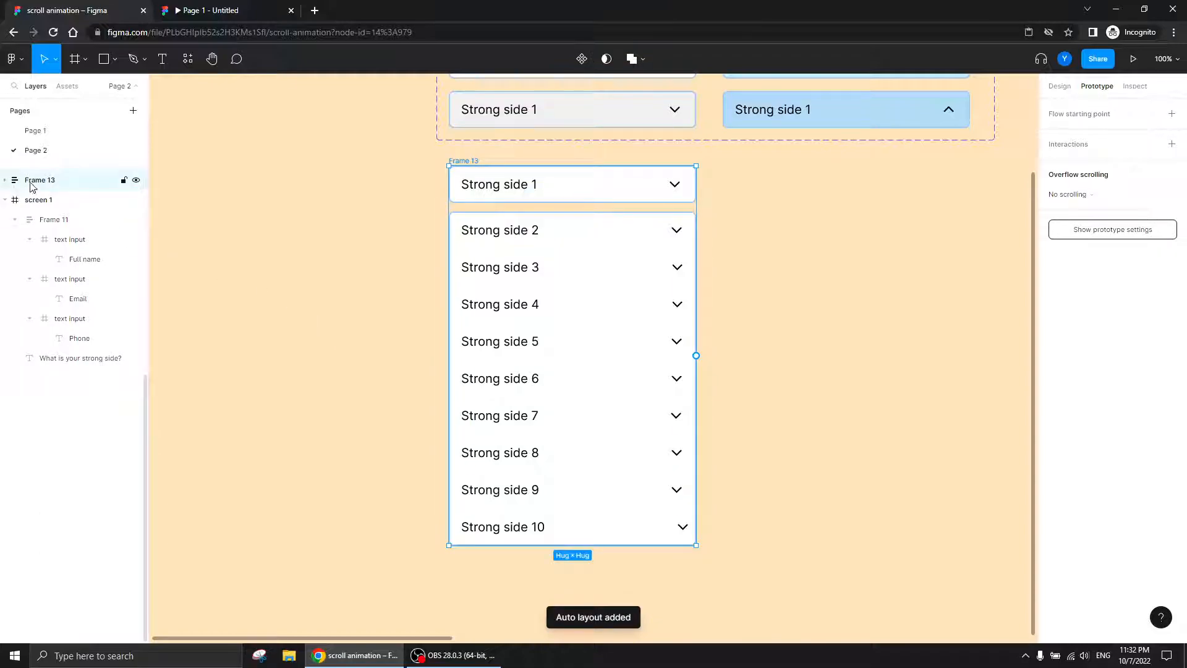
double_click(32, 184)
text(menu / expanded)
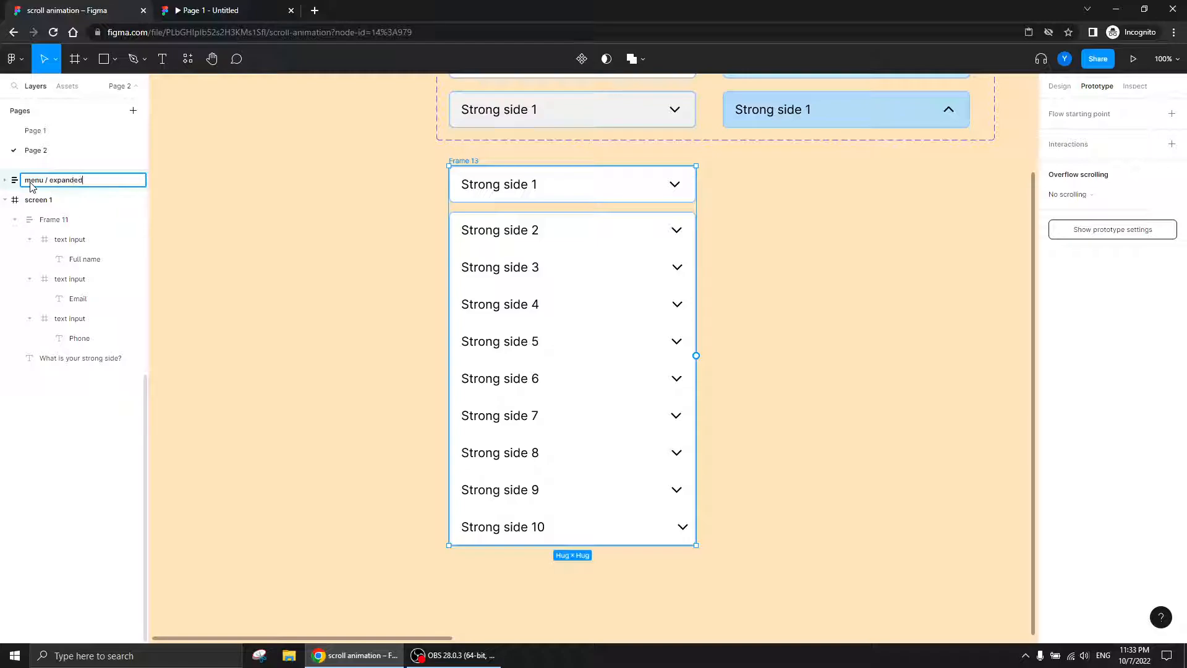
key(Return)
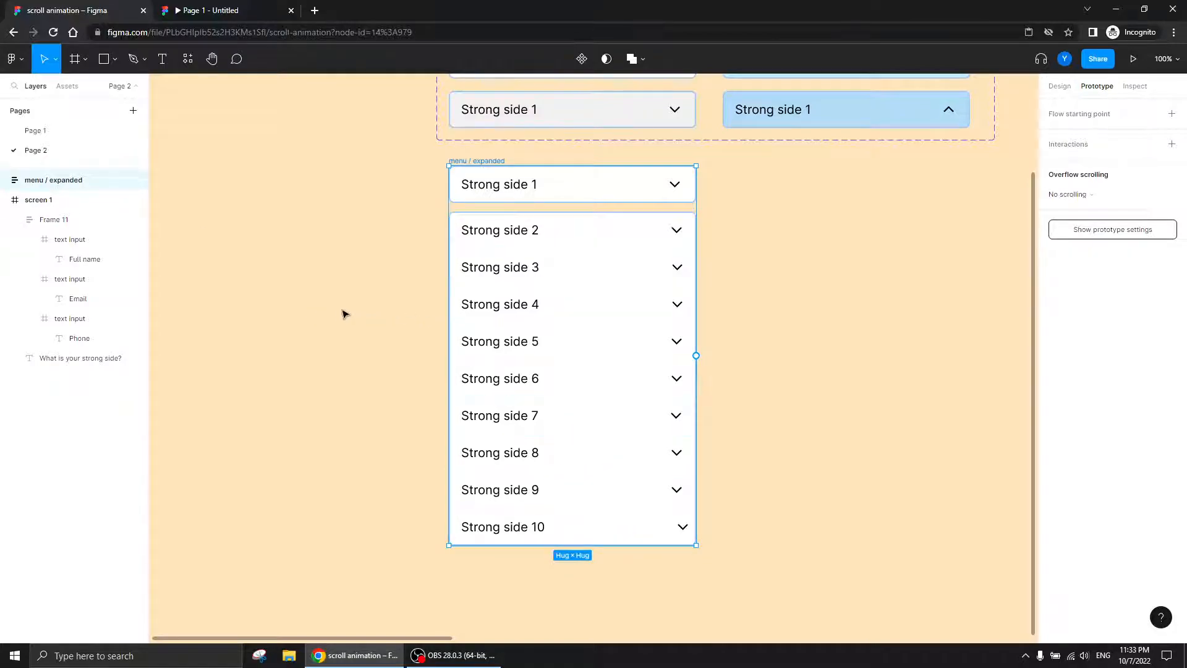
- Reduce the auto layout spacing between the field and the menu items list in menu / expanded to 4
click(1059, 87)
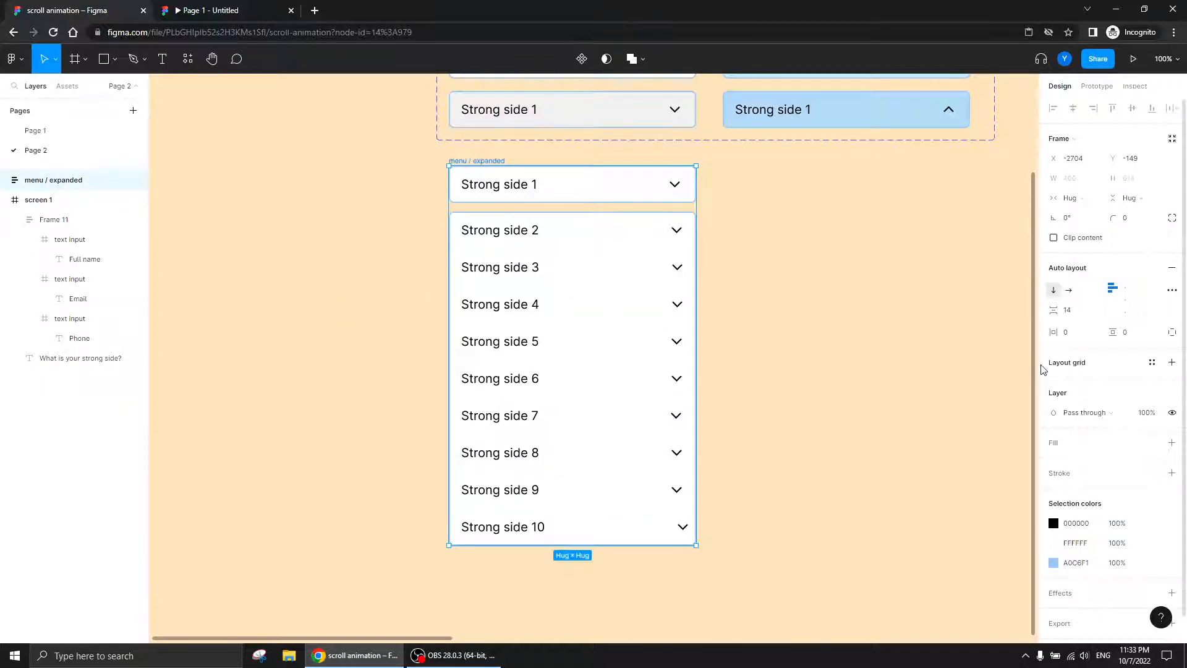
drag(933, 313, 845, 345)
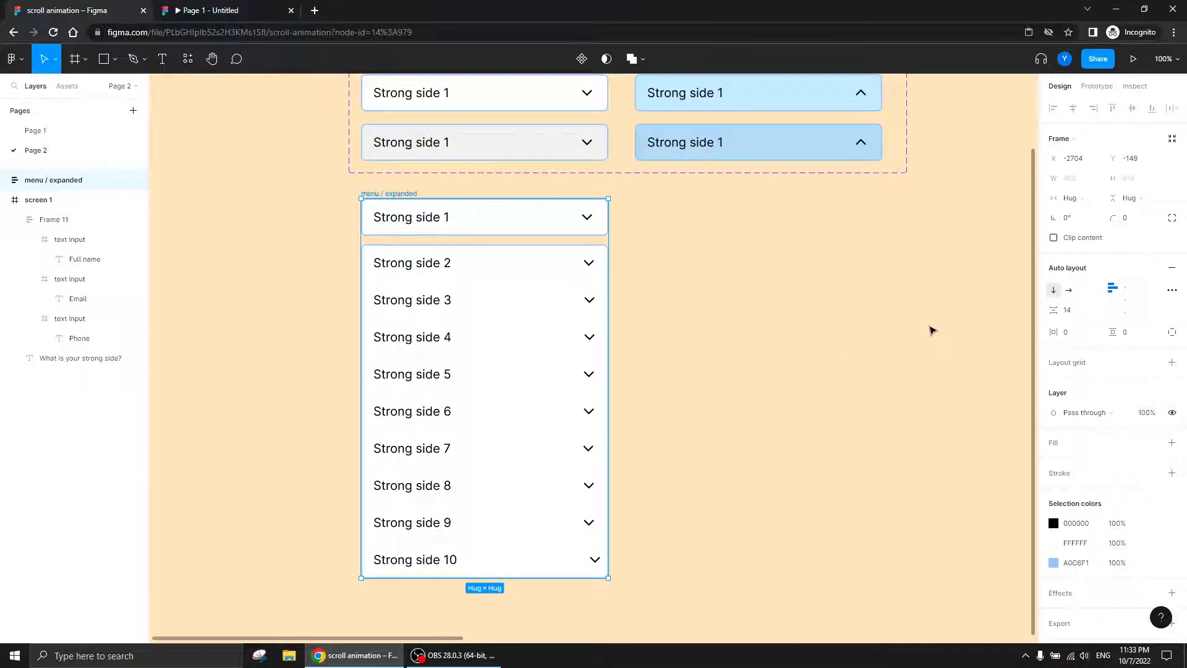
click(1068, 310)
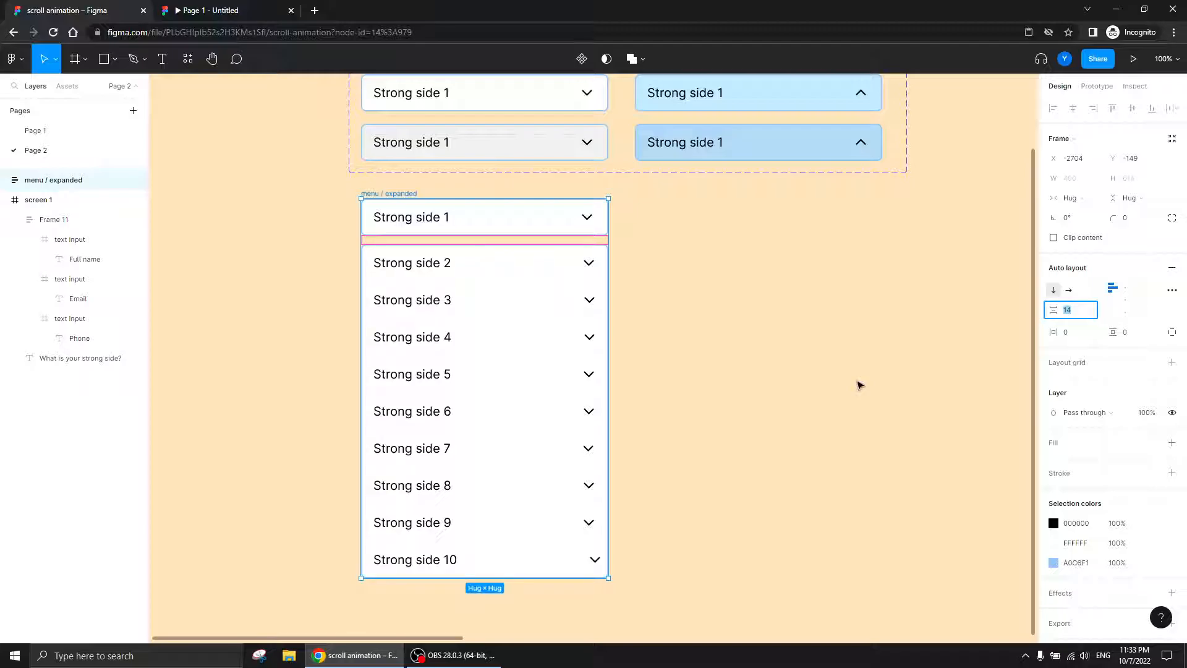
text(8)
key(Down)
key(Down)
key(Down)
key(Down)
click(735, 299)
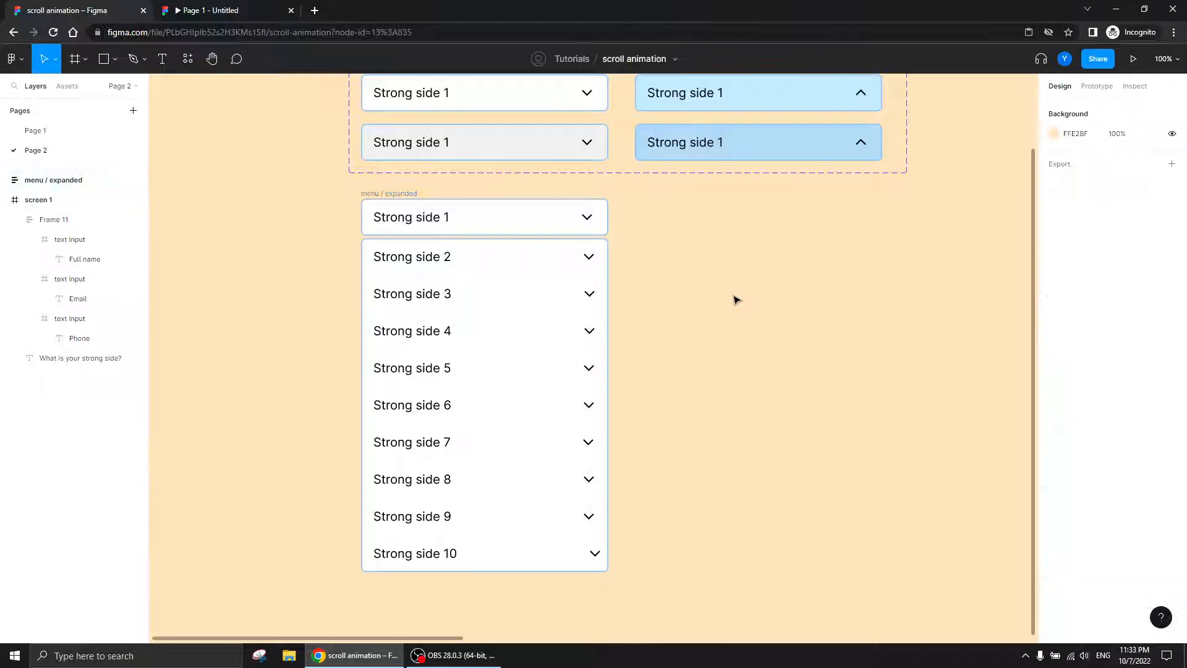
drag(707, 296, 853, 349)
key(ctrl+plus)
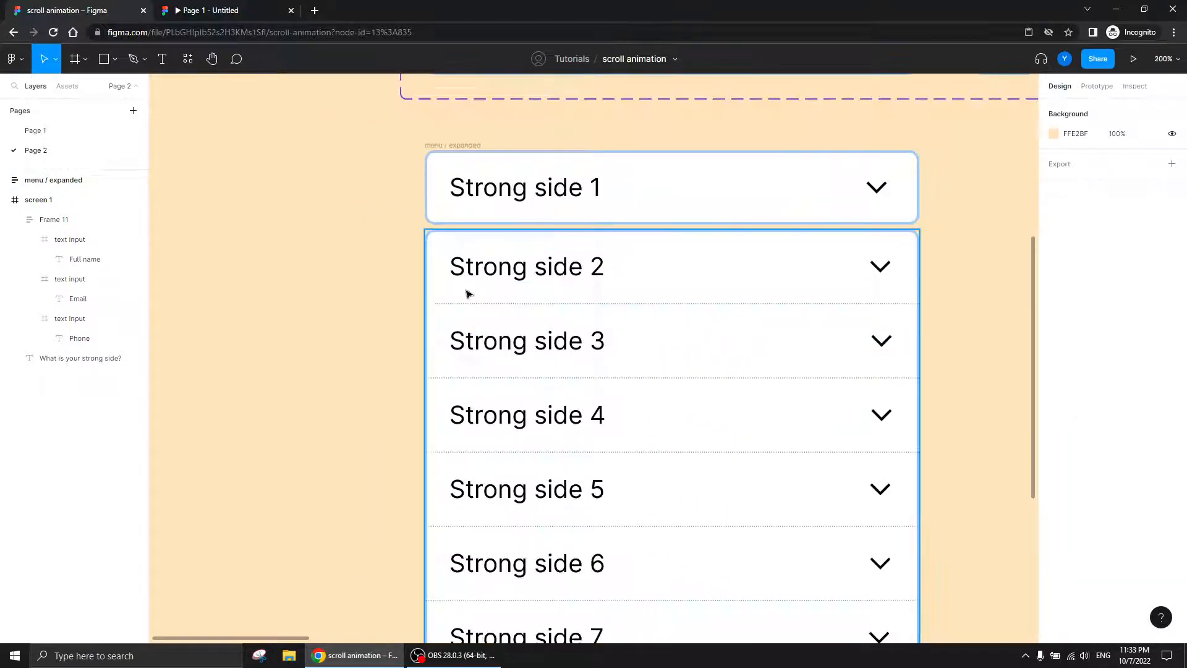
drag(405, 286, 280, 373)
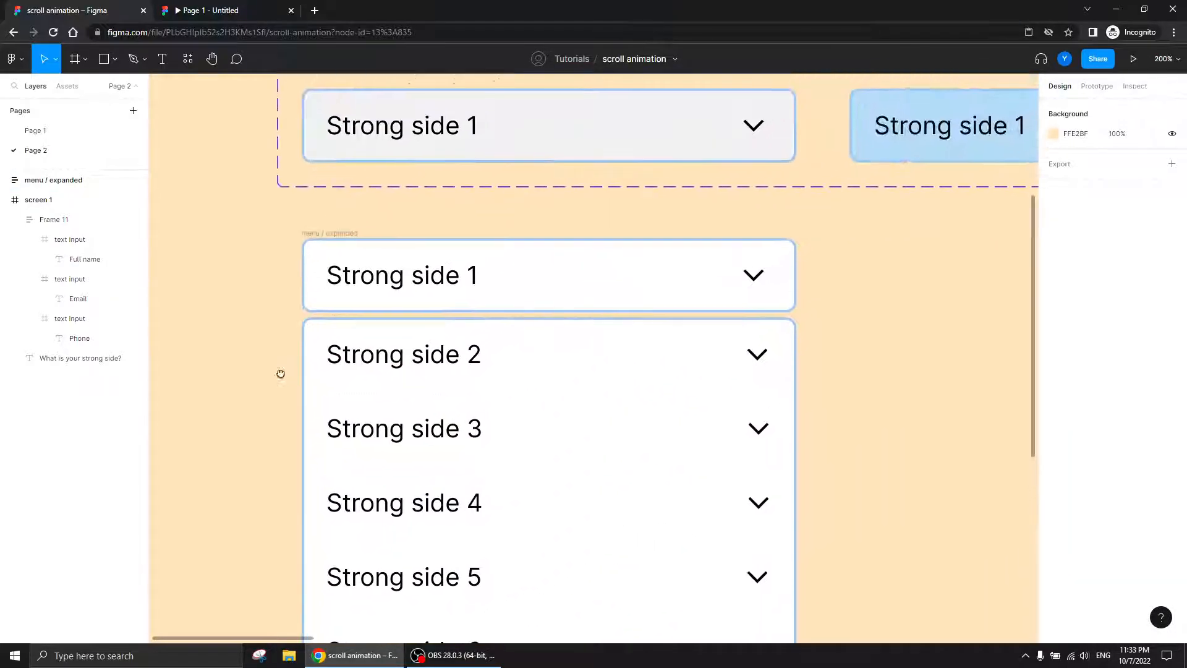
click(547, 274)
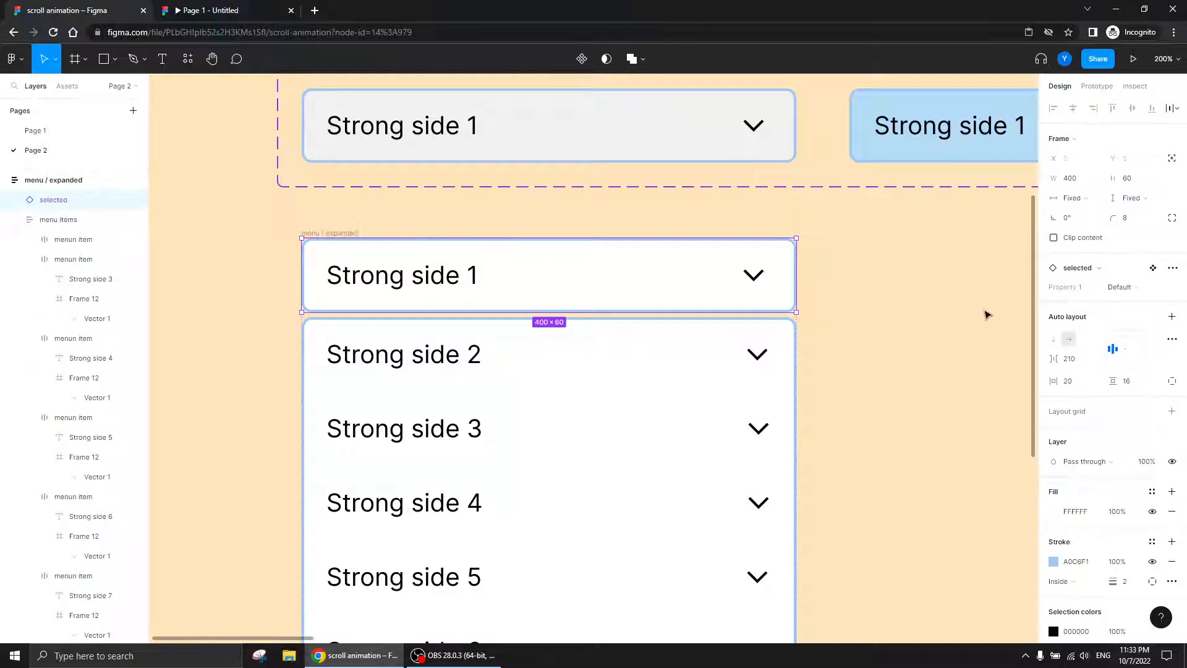
click(1127, 288)
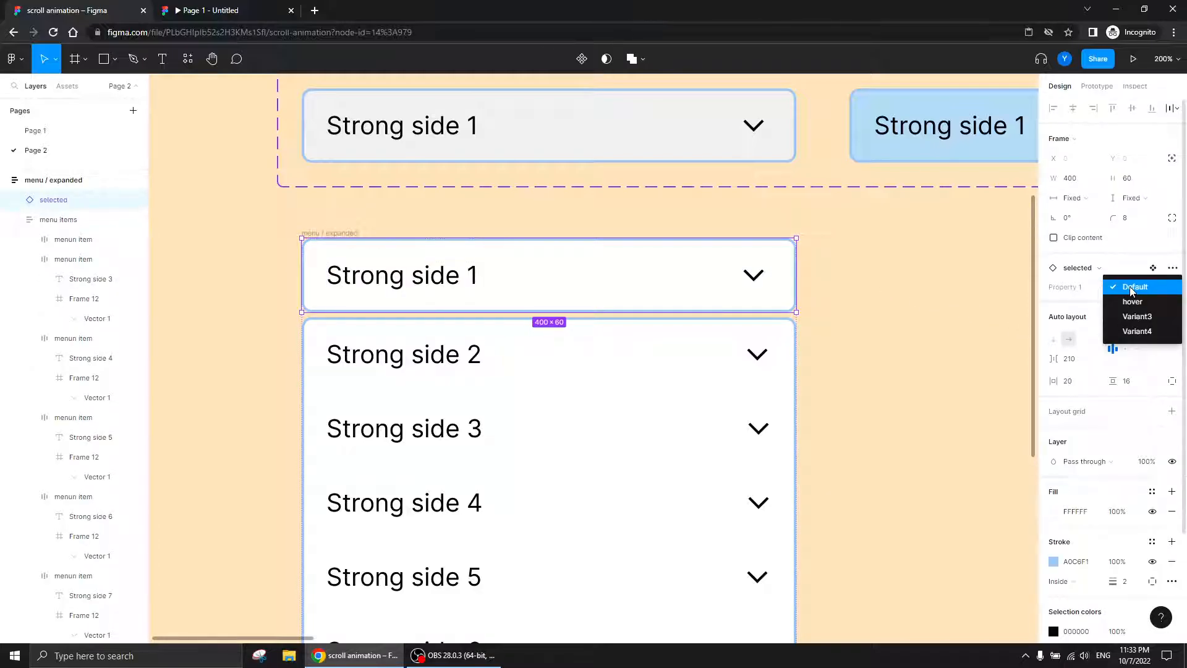
click(1133, 288)
- Rename the light blue duplicated Default variant's Property 1 value as "expanded"
drag(901, 236, 641, 471)
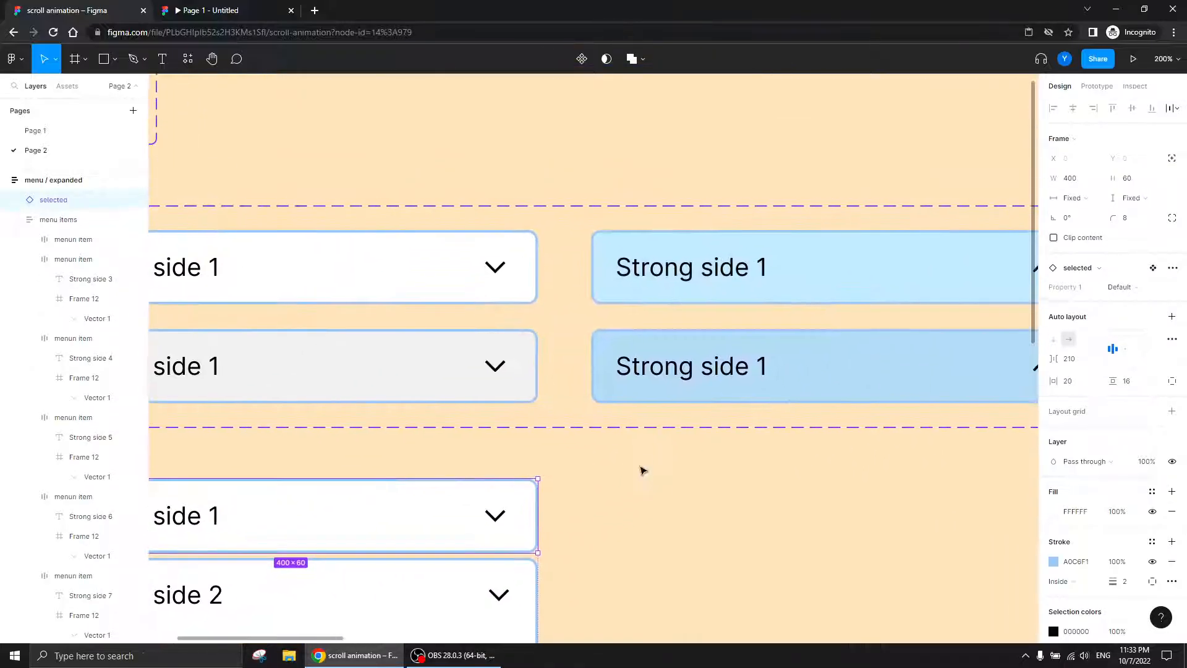
click(816, 280)
click(1125, 340)
text(expanded)
key(Return)
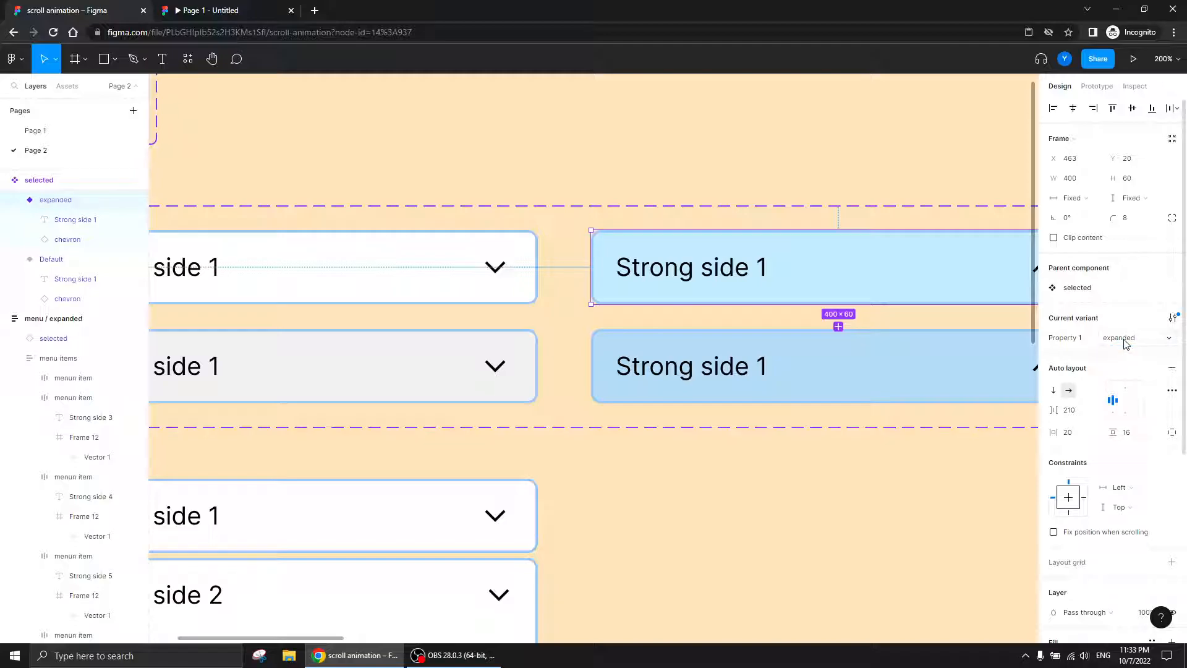
- Rename the darker blue duplicated hover variant's Property 1 value as "expanded hover"
click(895, 357)
click(1123, 341)
text(e)
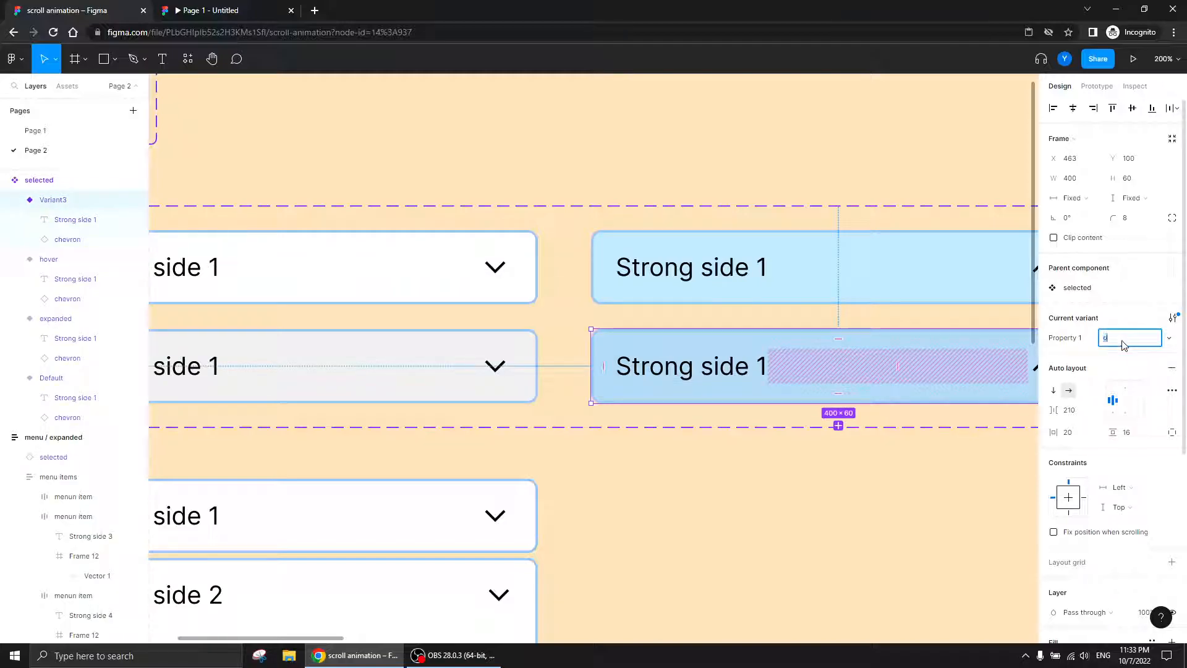
text(xpanded hover)
key(Return)
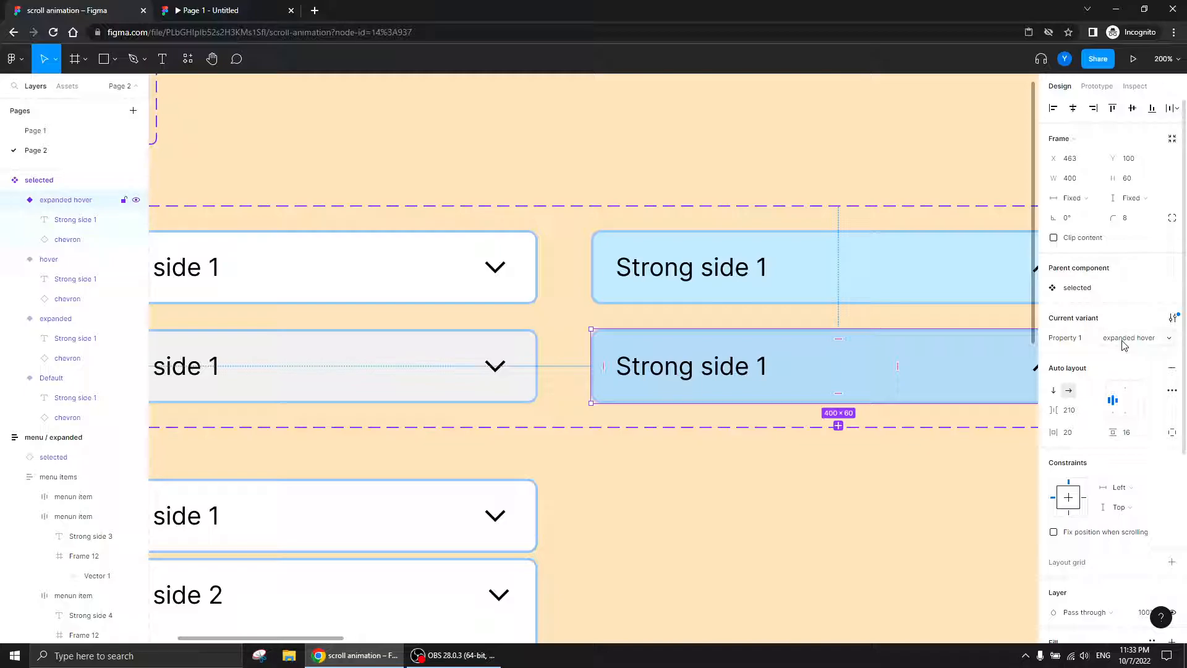
- Switch the field instance in the menu / expanded frame to the expanded variant
click(716, 485)
drag(733, 486, 882, 328)
key(ctrl+minus)
drag(813, 395, 889, 317)
key(ctrl+plus)
scroll(832, 317, up, 2)
click(476, 299)
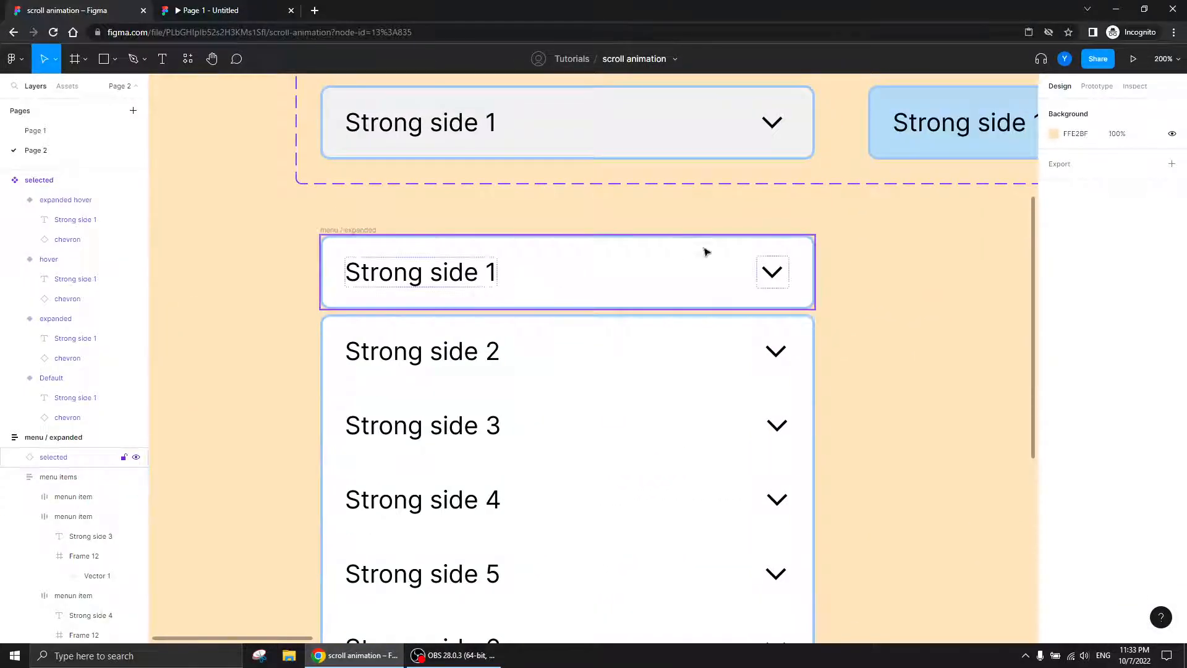
click(1119, 287)
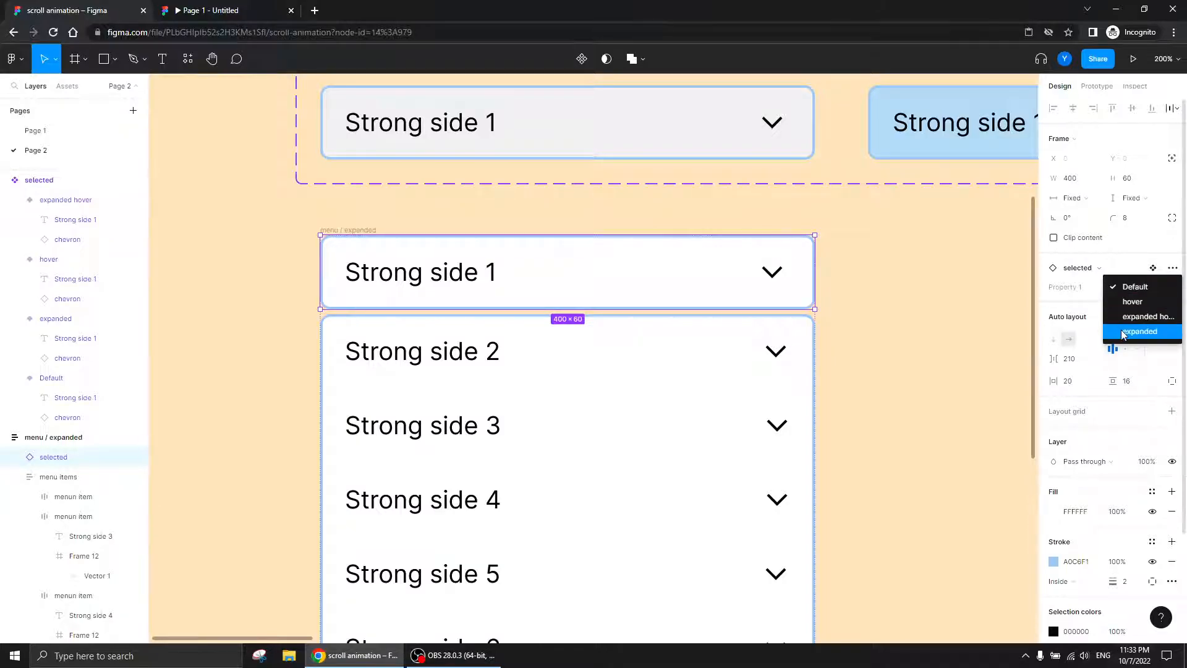
click(1140, 331)
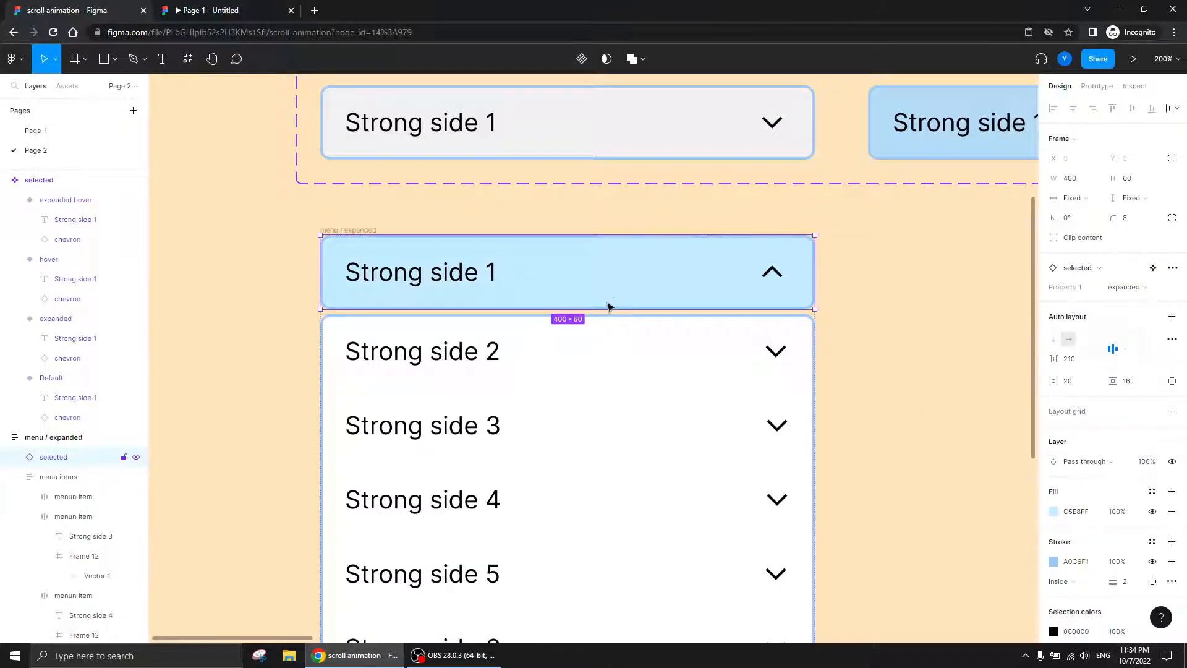
click(931, 396)
- Set the auto layout spacing of the Strong side 2 through Strong side 9 menu items to Auto
scroll(897, 371, down, 3)
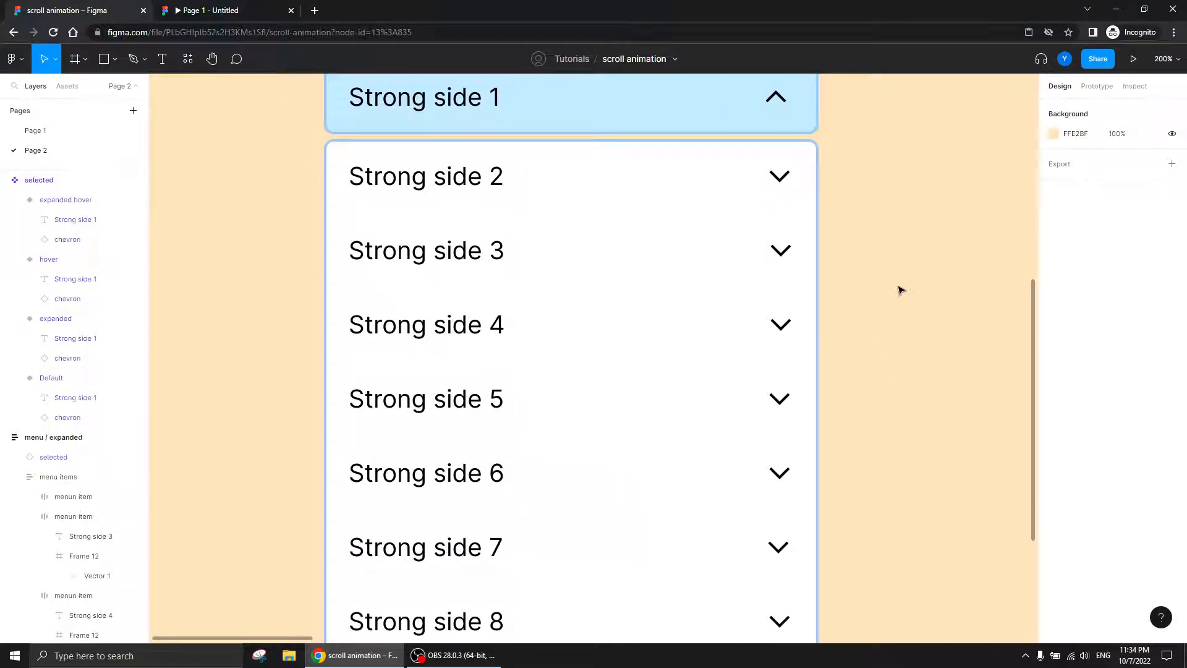
key(ctrl+minus)
drag(842, 315, 827, 292)
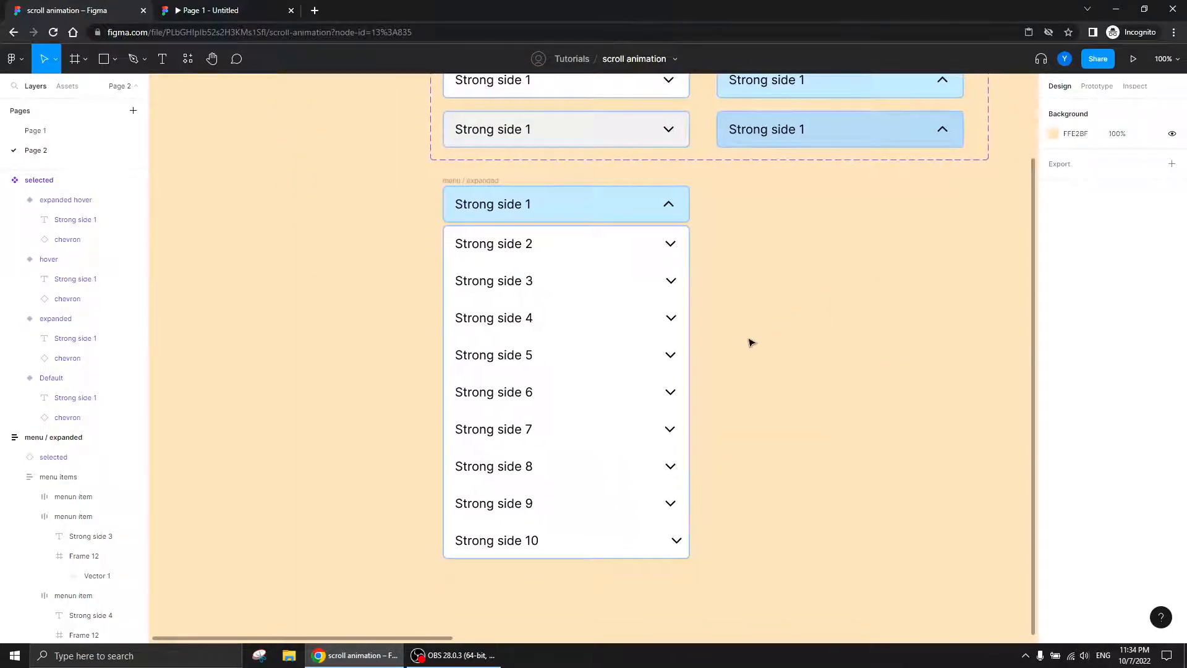
click(598, 542)
double_click(628, 544)
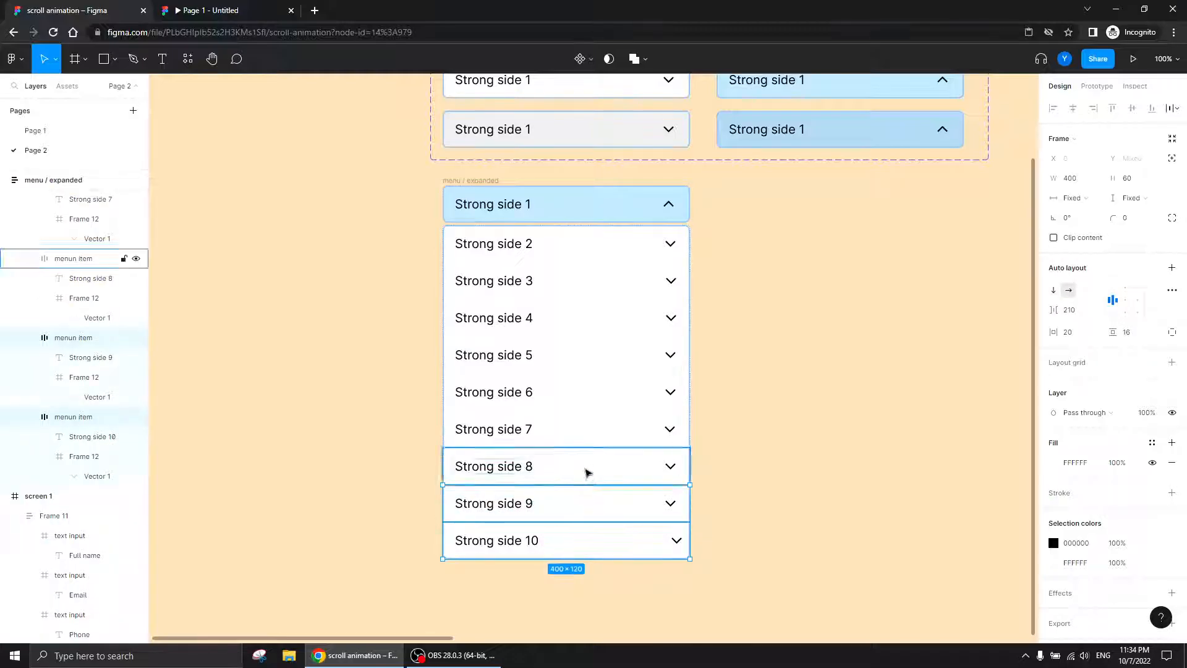
click(771, 507)
drag(615, 495, 608, 253)
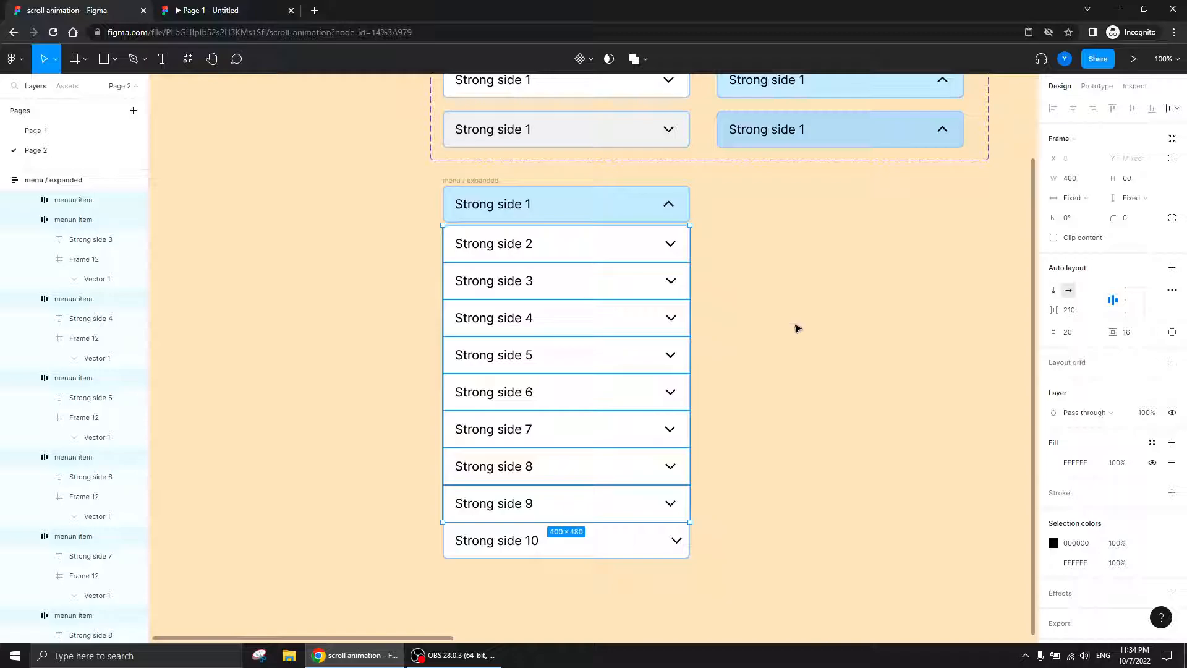
click(1079, 312)
double_click(1081, 316)
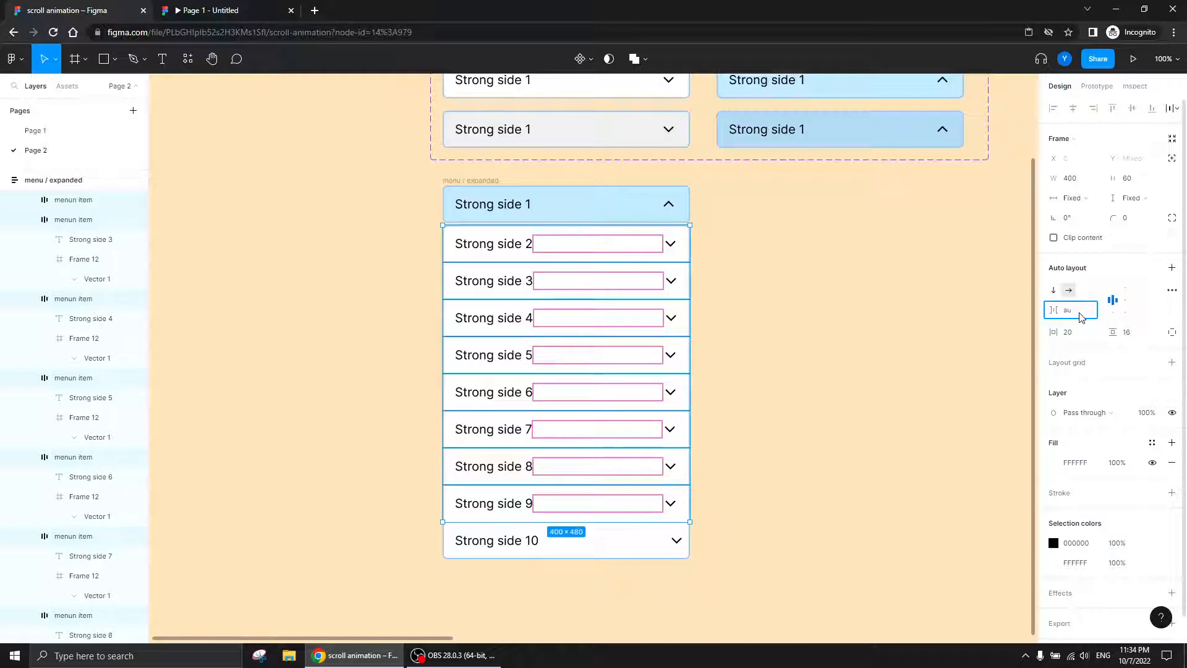
key(Return)
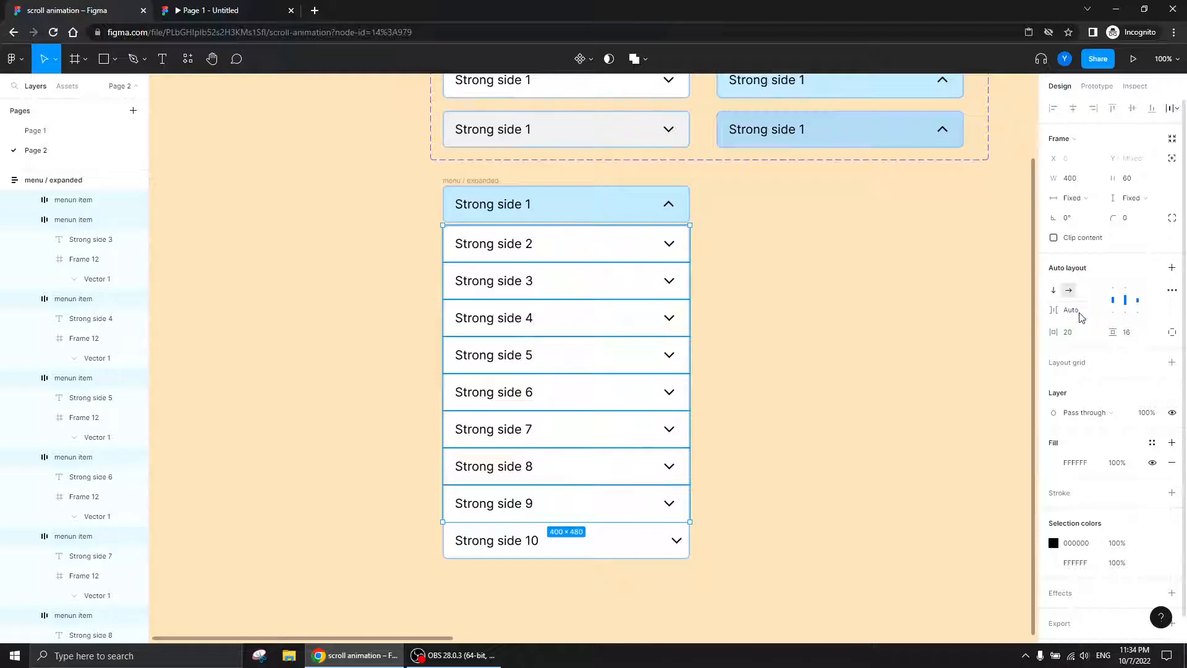
- Set the auto layout spacing of the Strong side 10 menu item to Auto
click(610, 545)
click(638, 507)
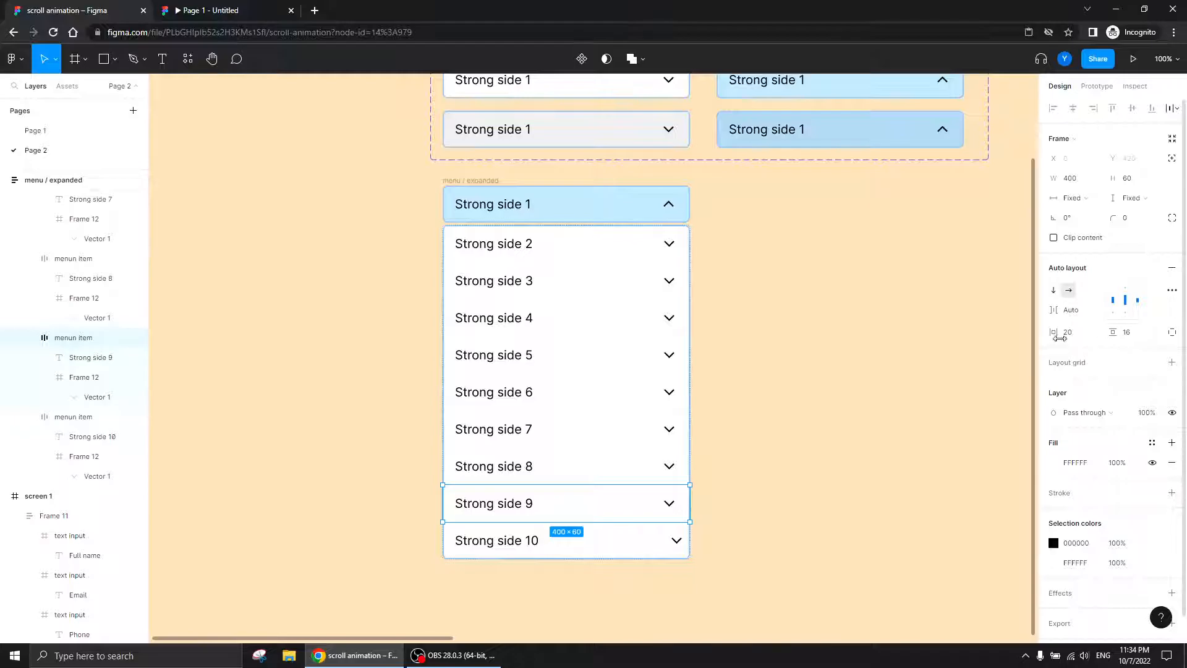
click(604, 538)
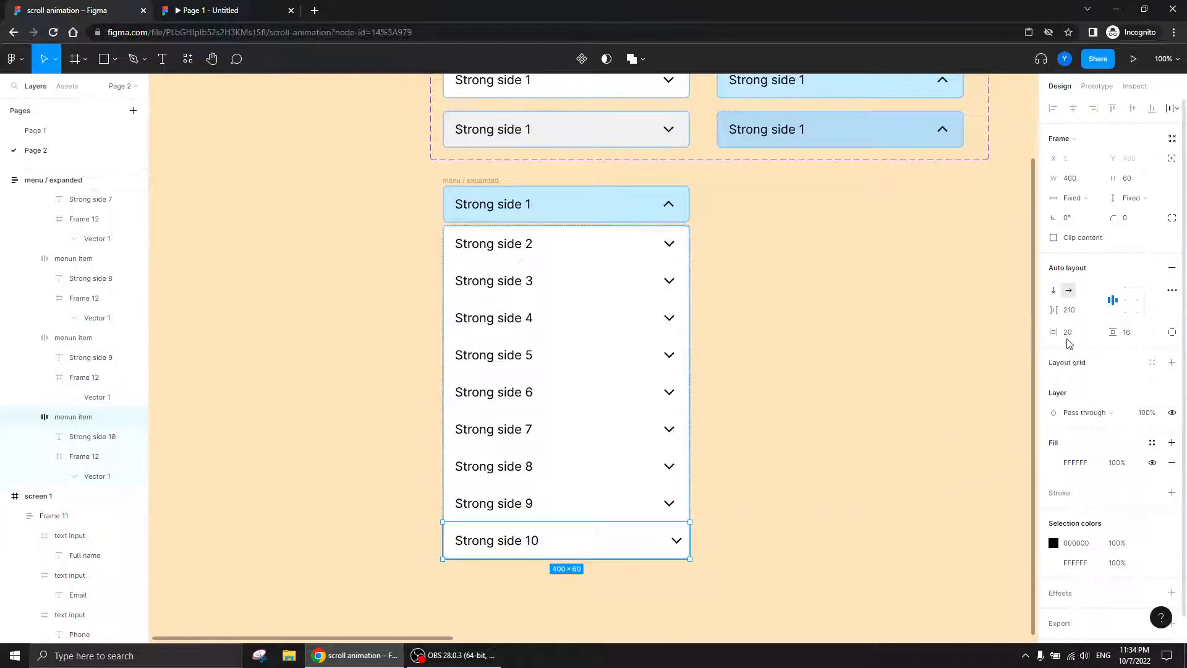
click(1069, 311)
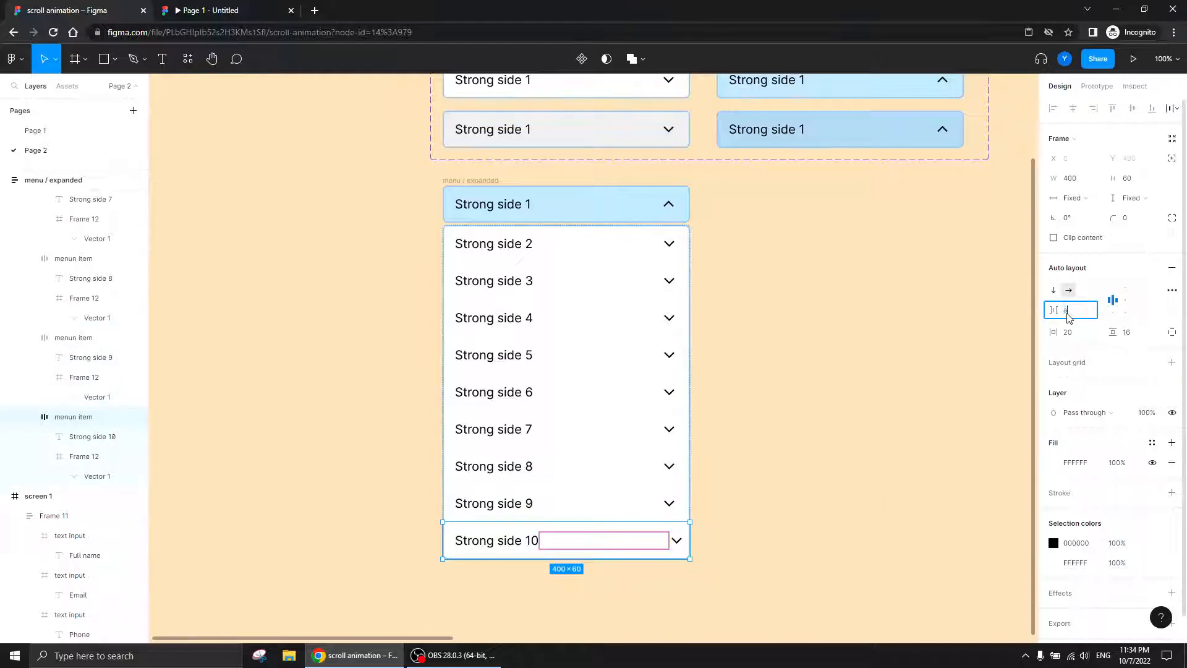
key(Return)
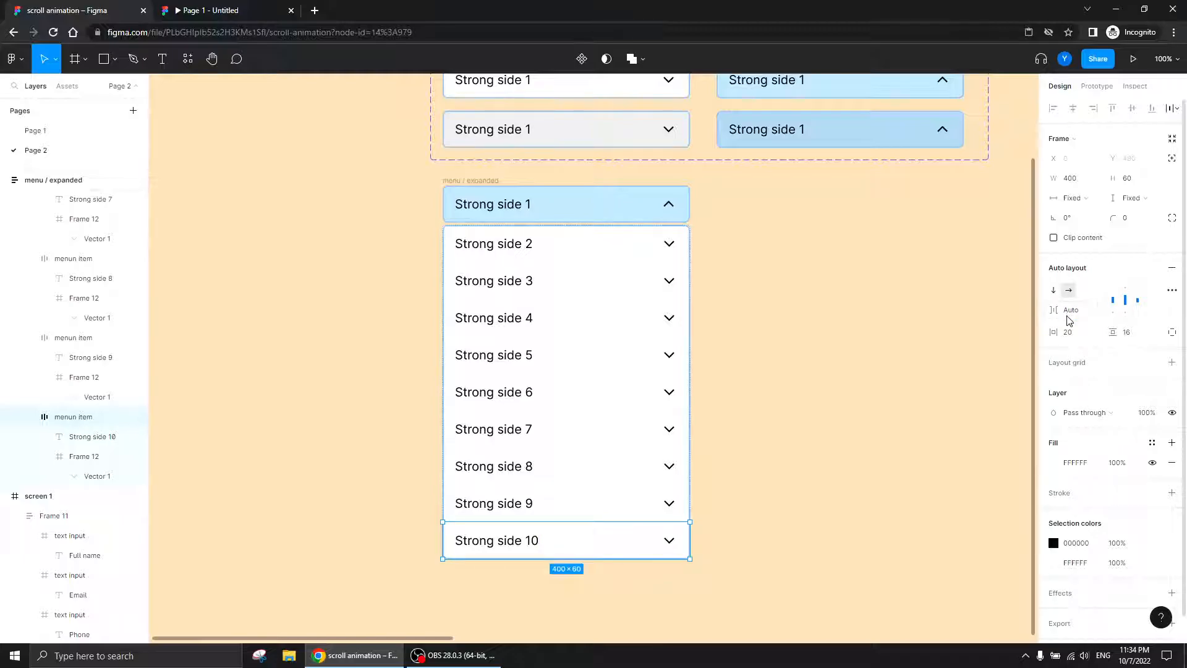
click(798, 448)
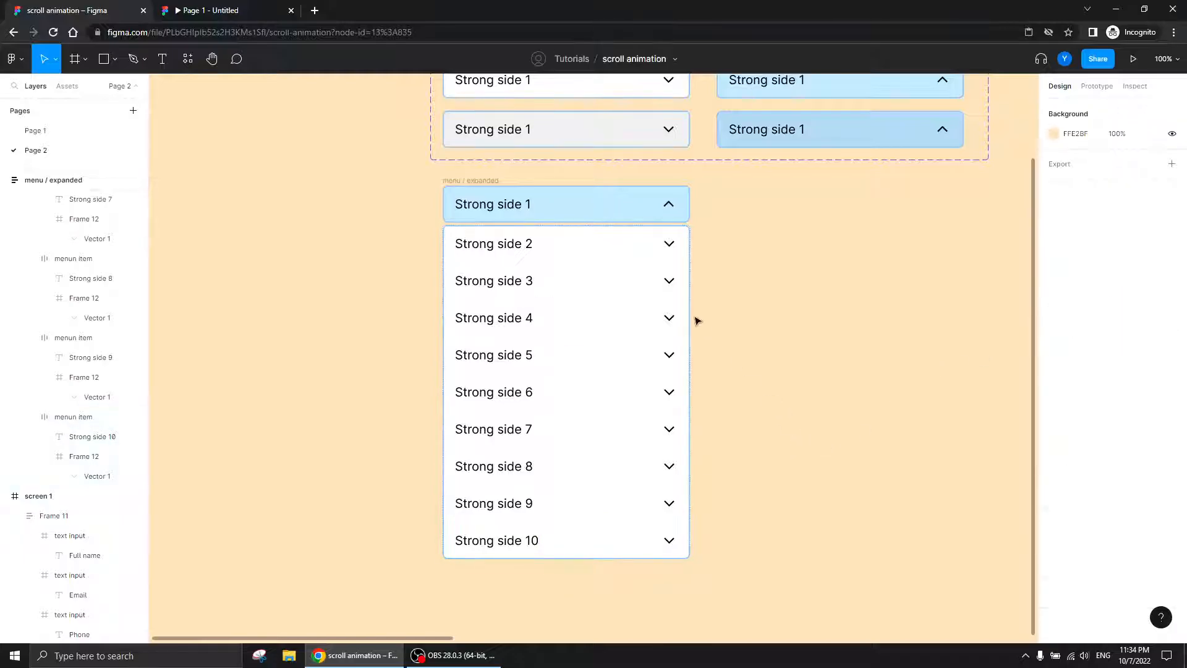
- Make the chevron frame in the Strong side 2 menu item invisible by setting its opacity to 0%
click(670, 242)
click(669, 244)
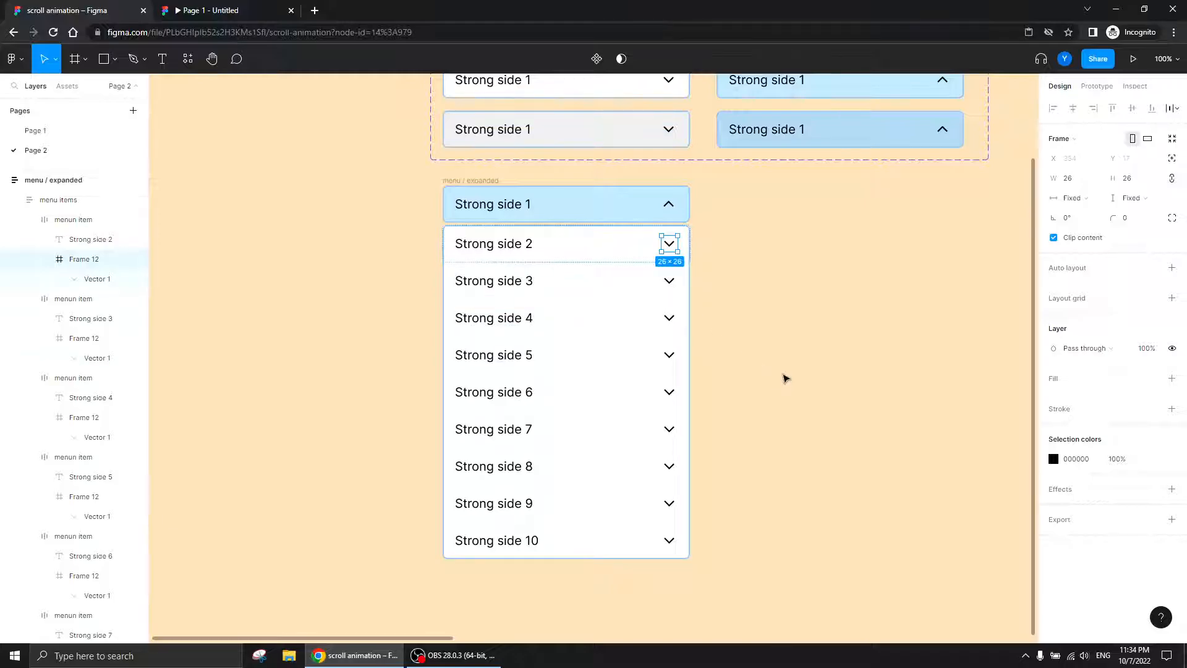
key(0)
key(0)
- Select the Frame 12 chevrons of all menu items from Strong side 2 to Strong side 10 together and set their opacity to 0%
click(670, 281)
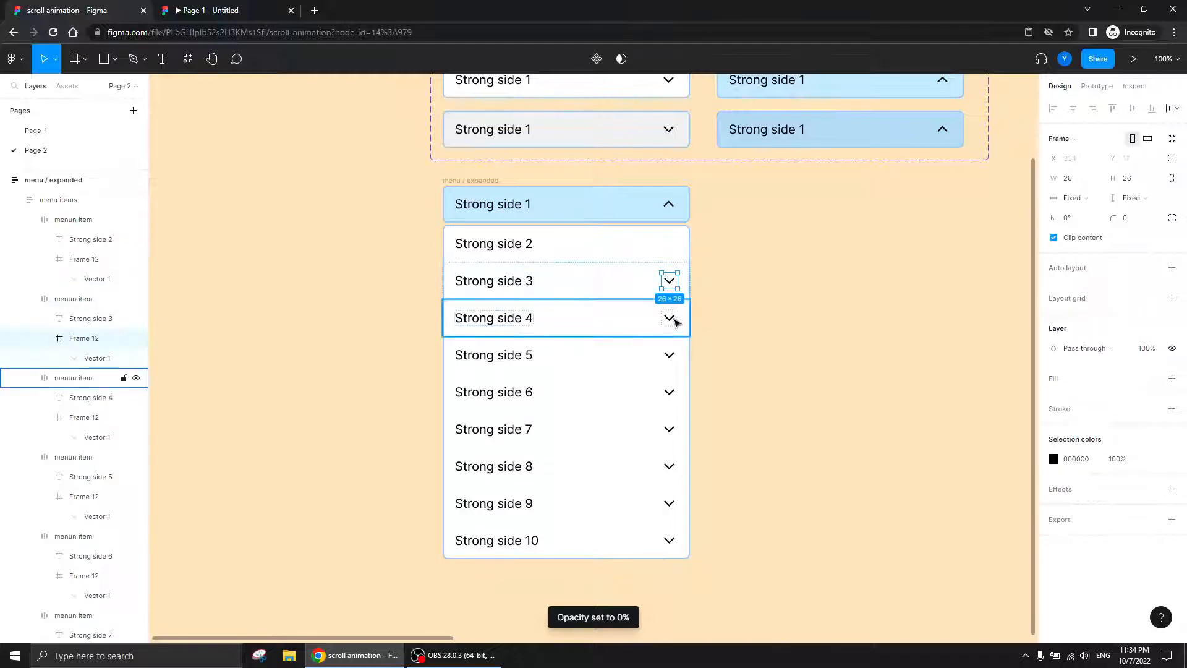
shift+click(676, 330)
click(676, 331)
click(669, 319)
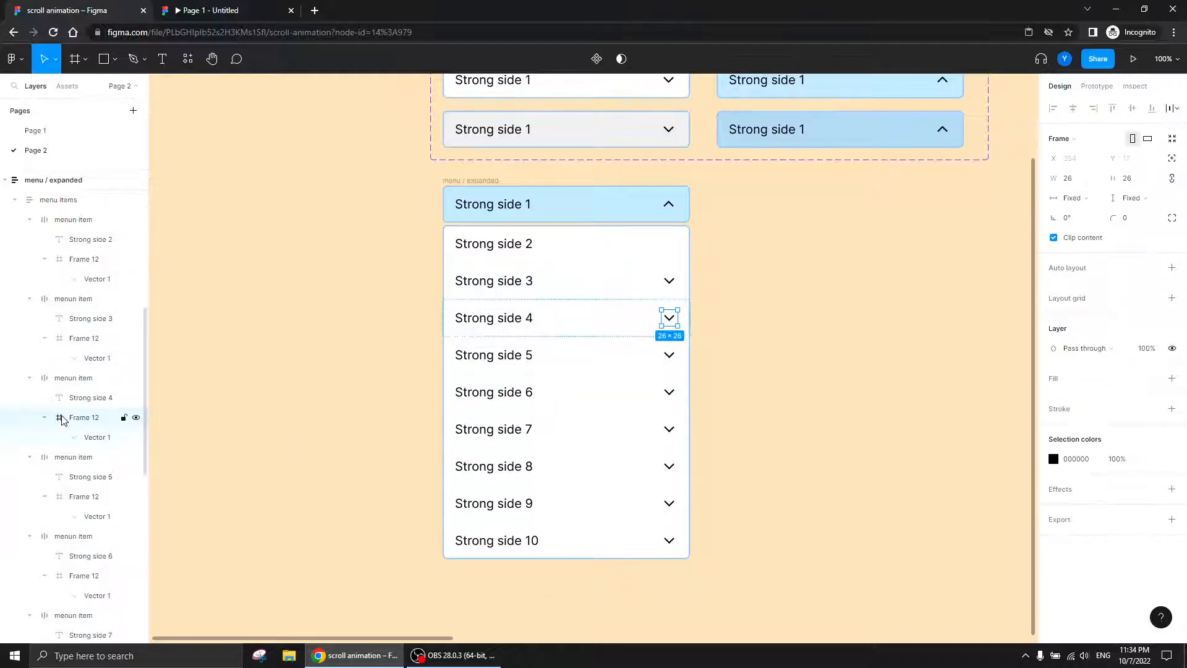
click(85, 340)
shift+click(87, 418)
shift+click(83, 259)
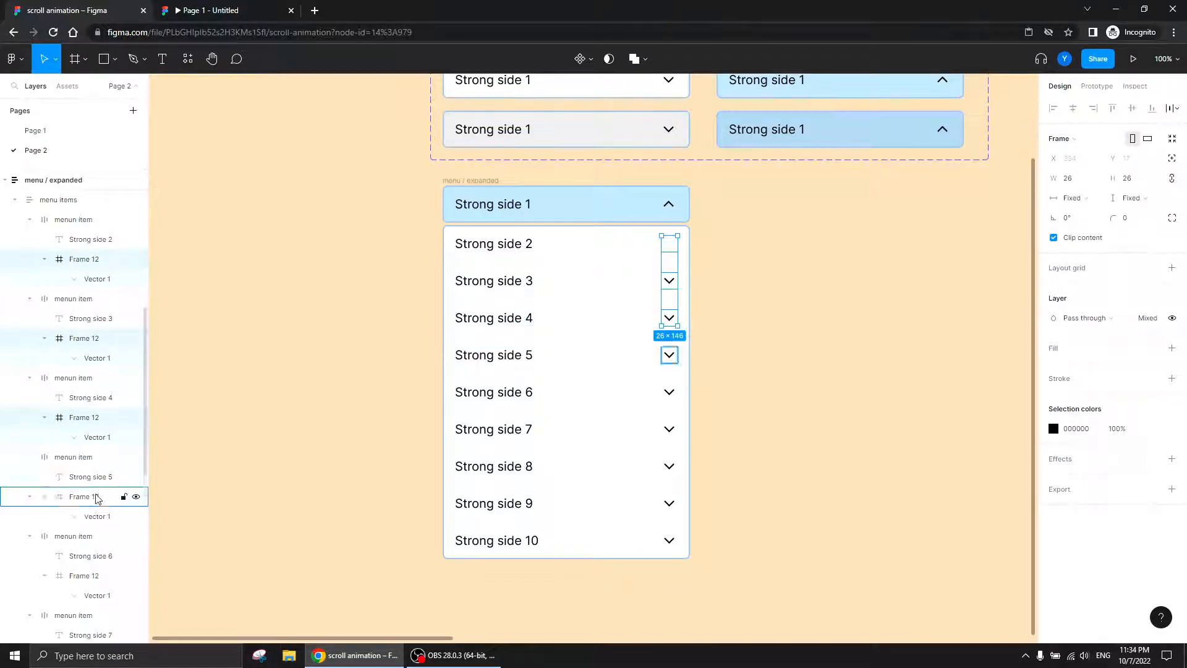
shift+click(86, 497)
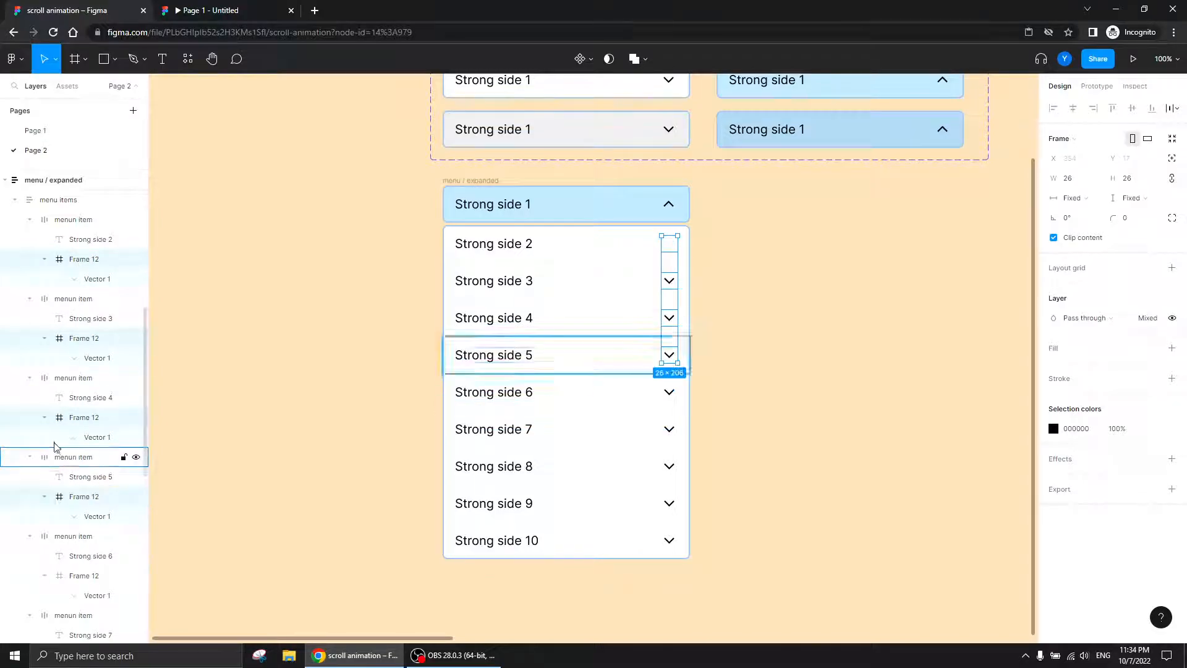
scroll(59, 454, down, 3)
shift+click(87, 391)
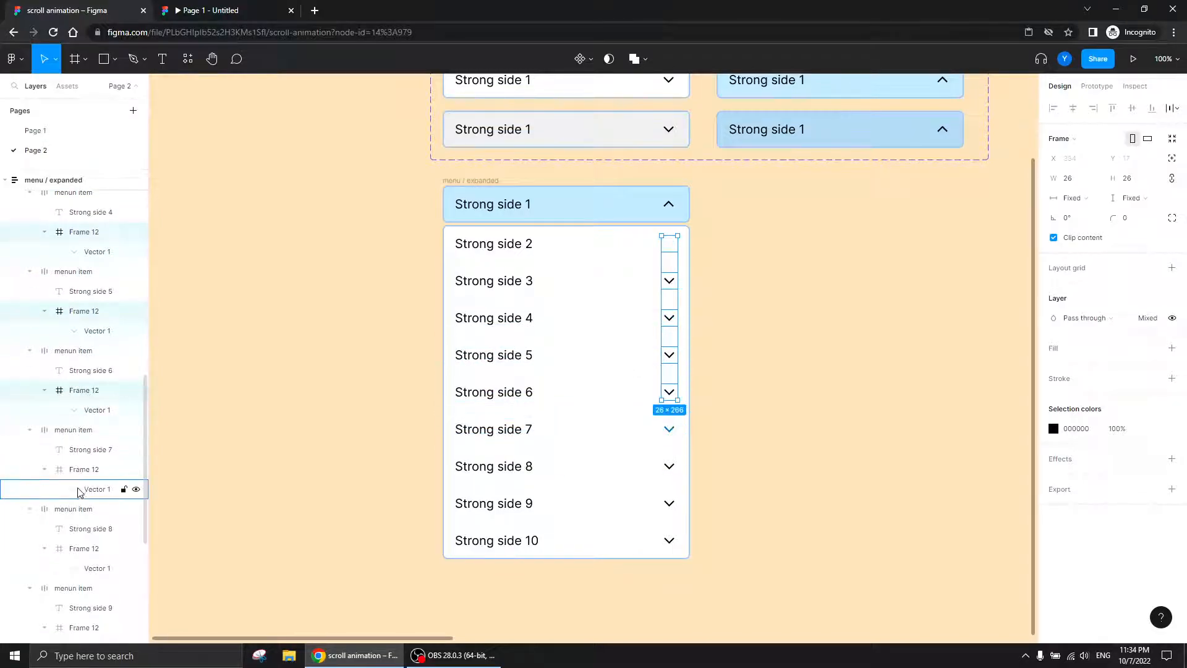
shift+click(83, 470)
shift+click(87, 553)
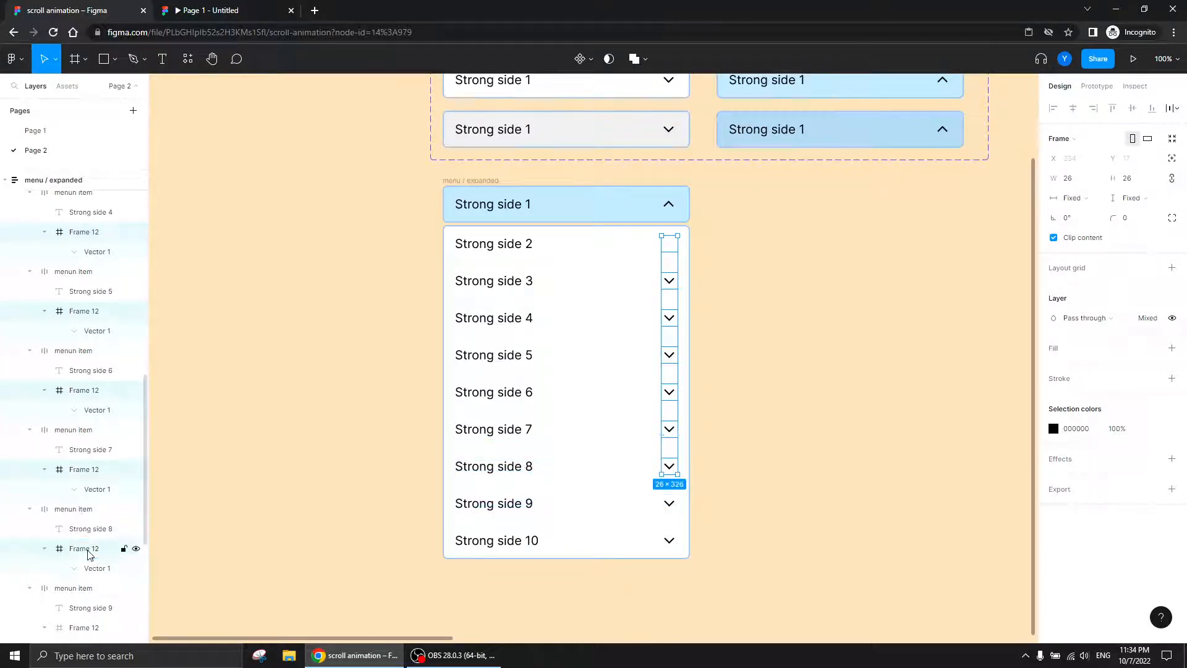
scroll(81, 433, down, 4)
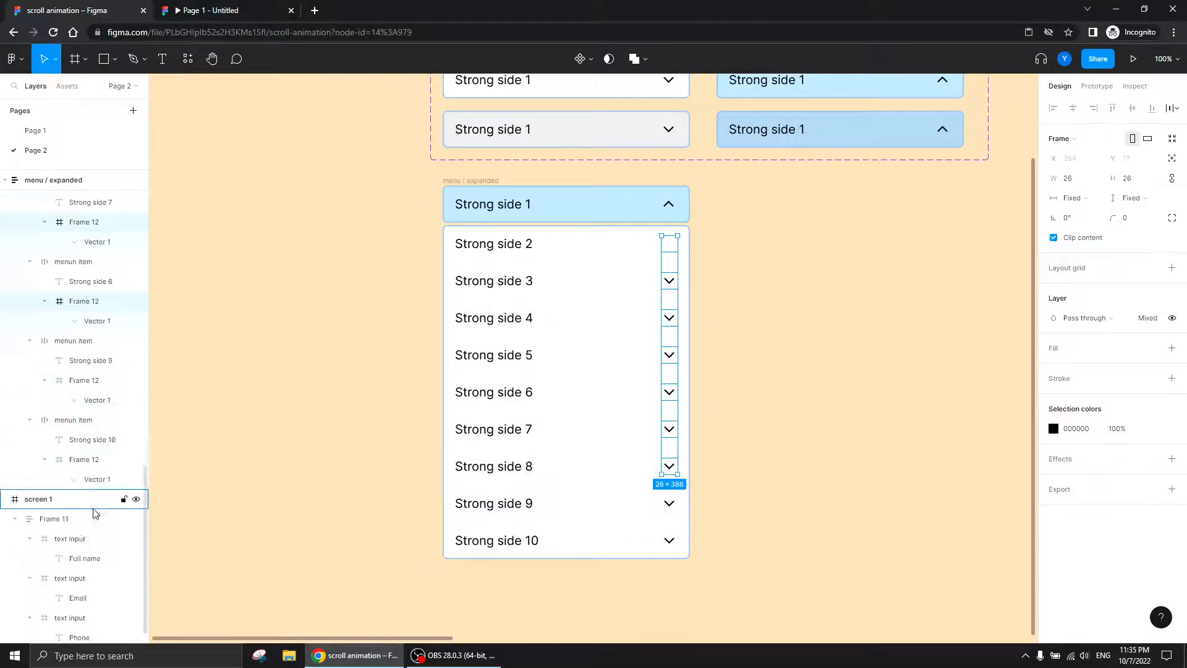
shift+click(87, 382)
shift+click(87, 460)
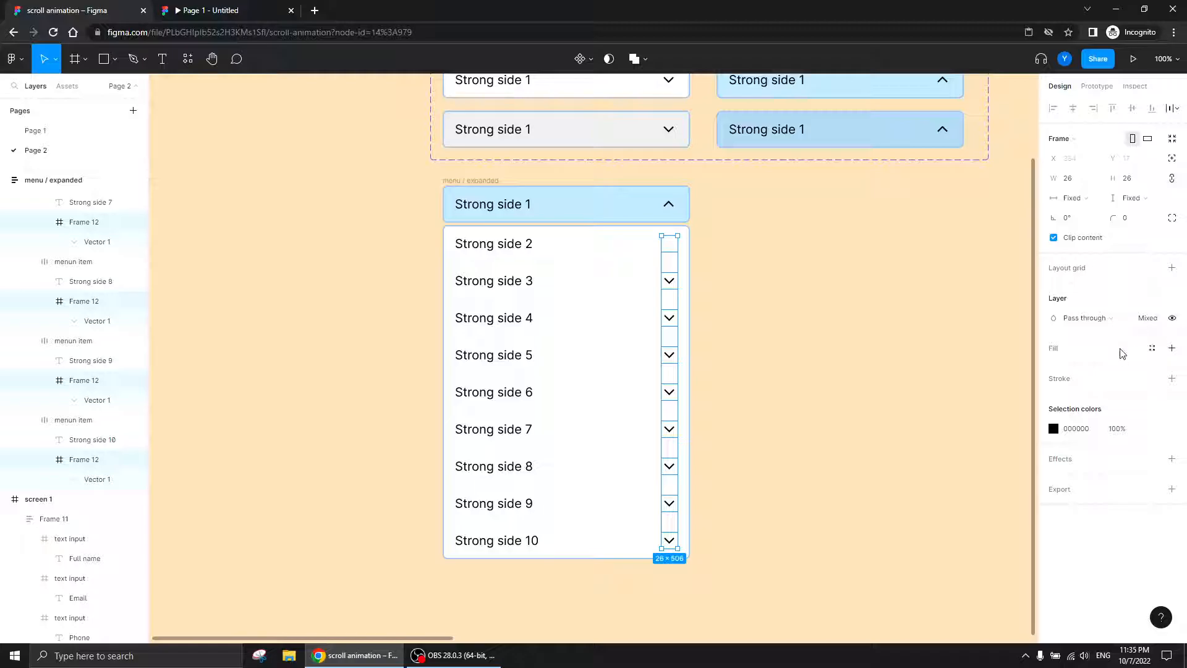
click(1149, 319)
text(0)
click(888, 339)
- Set the menu / expanded frame's auto layout alignment to bottom left, then try shortening the frame to 474 high and undo that resize
scroll(389, 328, up, 2)
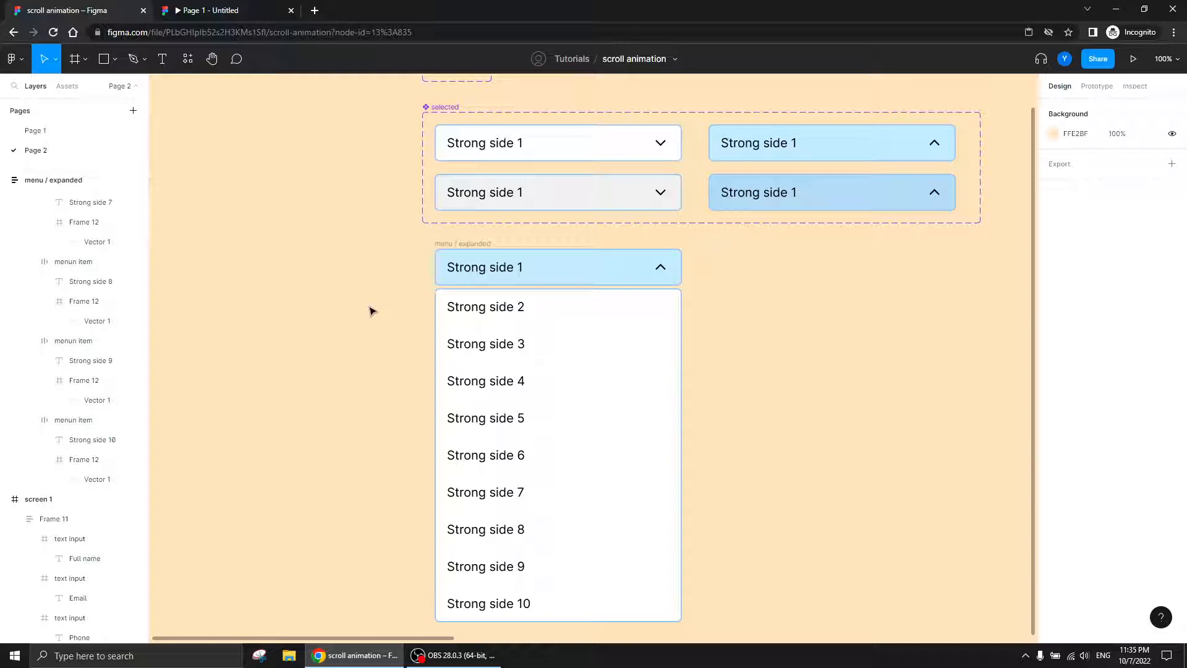
click(599, 346)
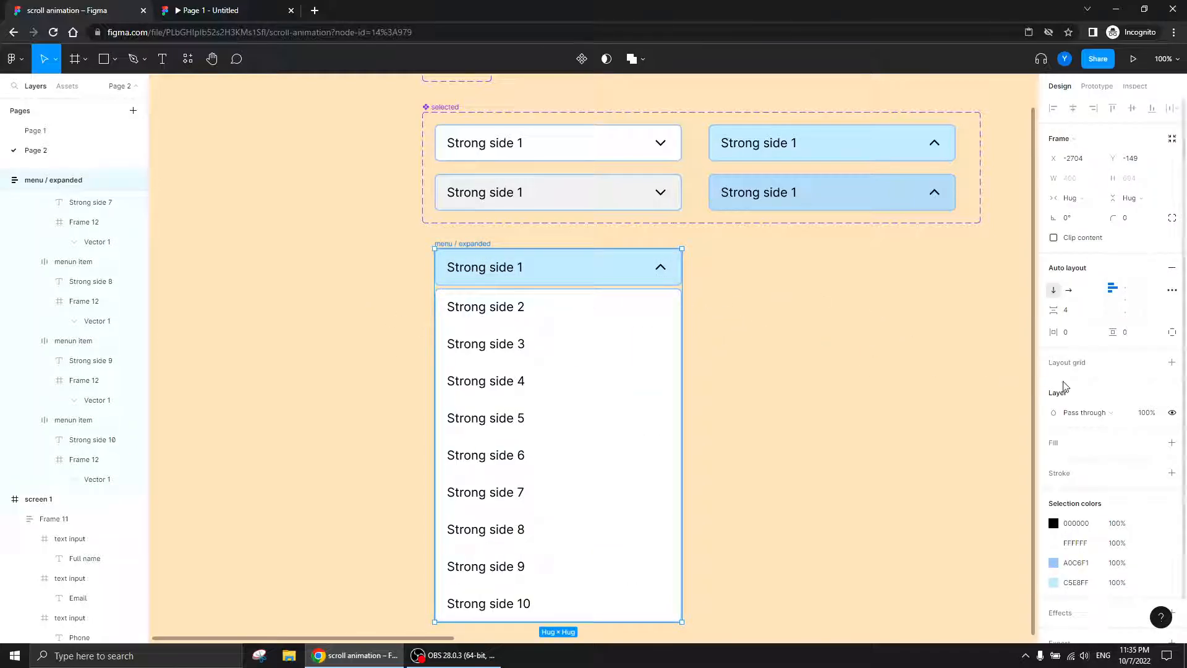
click(1112, 313)
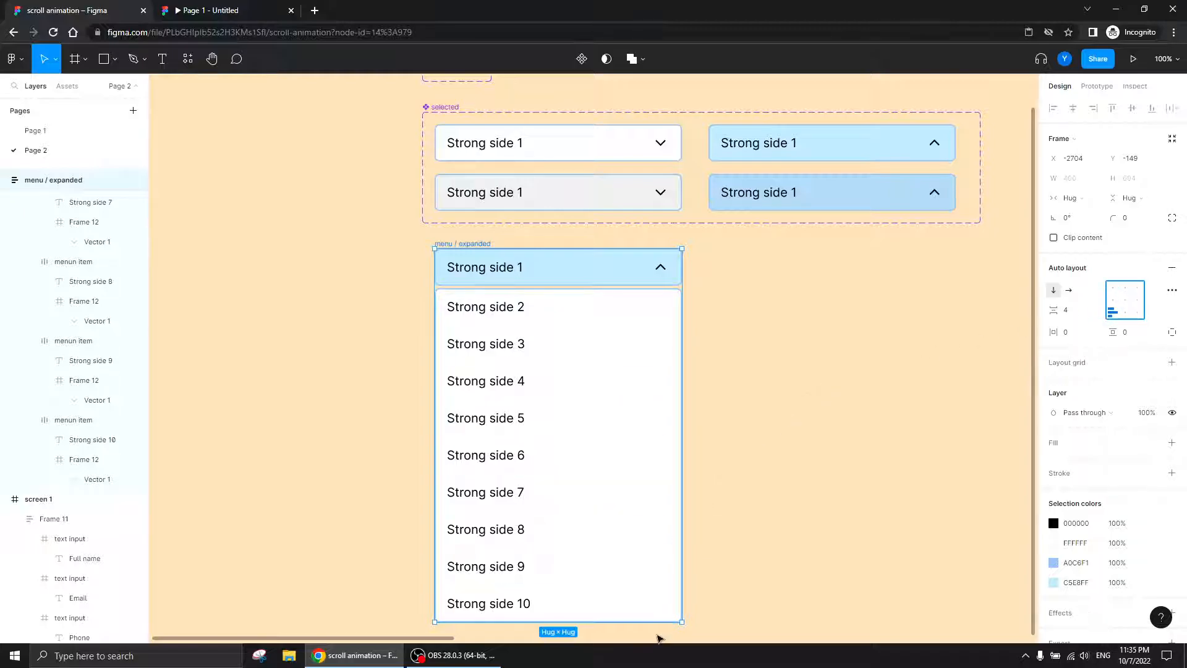
drag(655, 622, 653, 540)
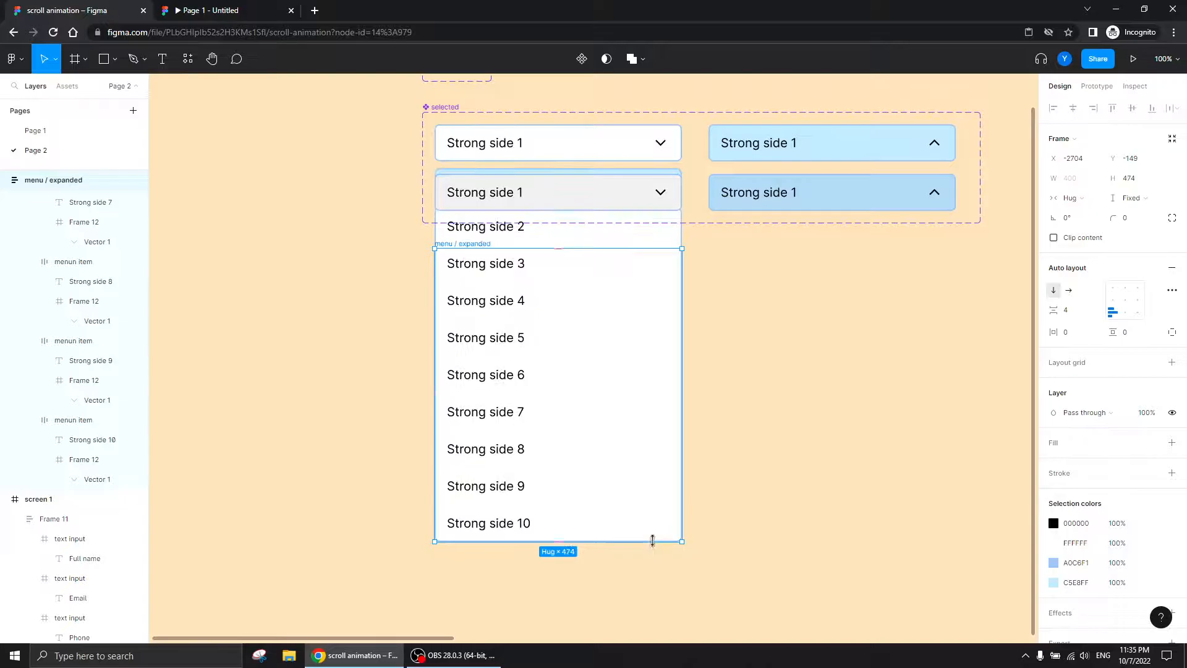
key(ctrl+z)
- Shorten the menu items frame from its lower edge to a height of 240, so that it spans four items
drag(833, 332, 790, 279)
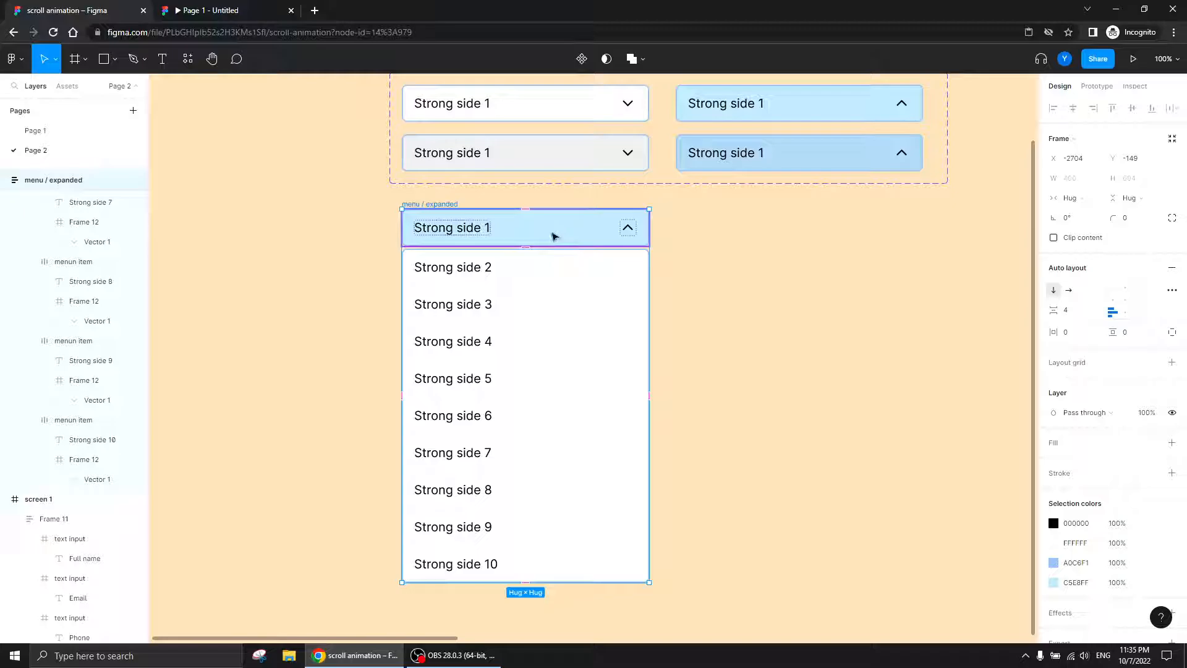
click(581, 323)
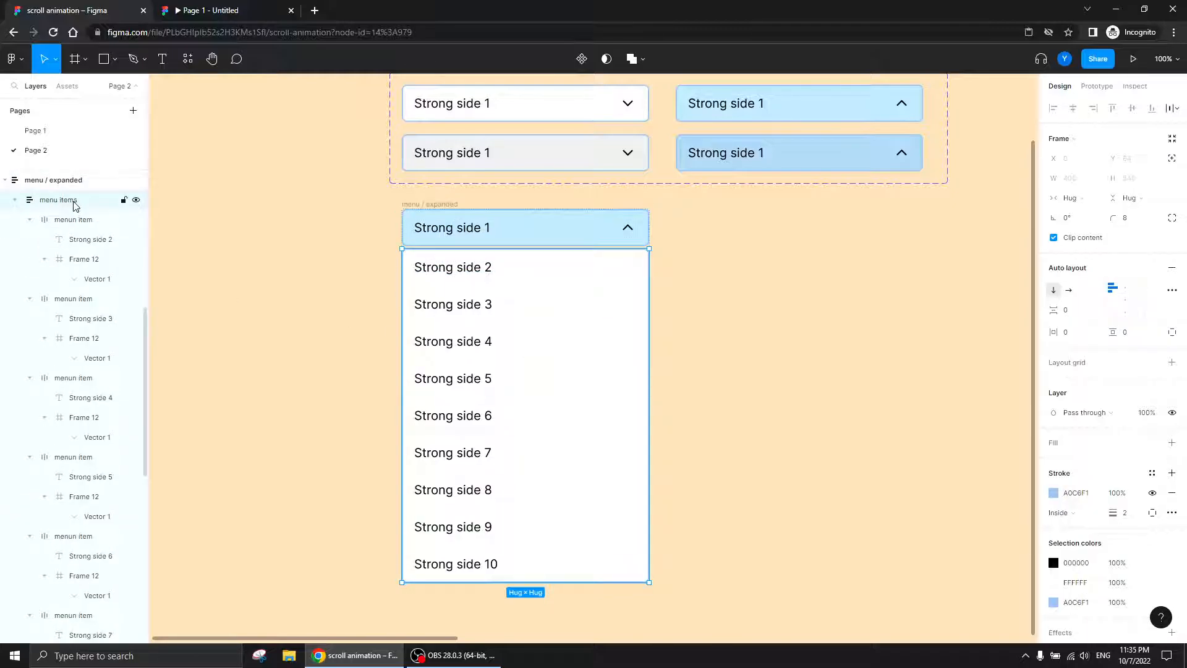
drag(549, 582, 537, 397)
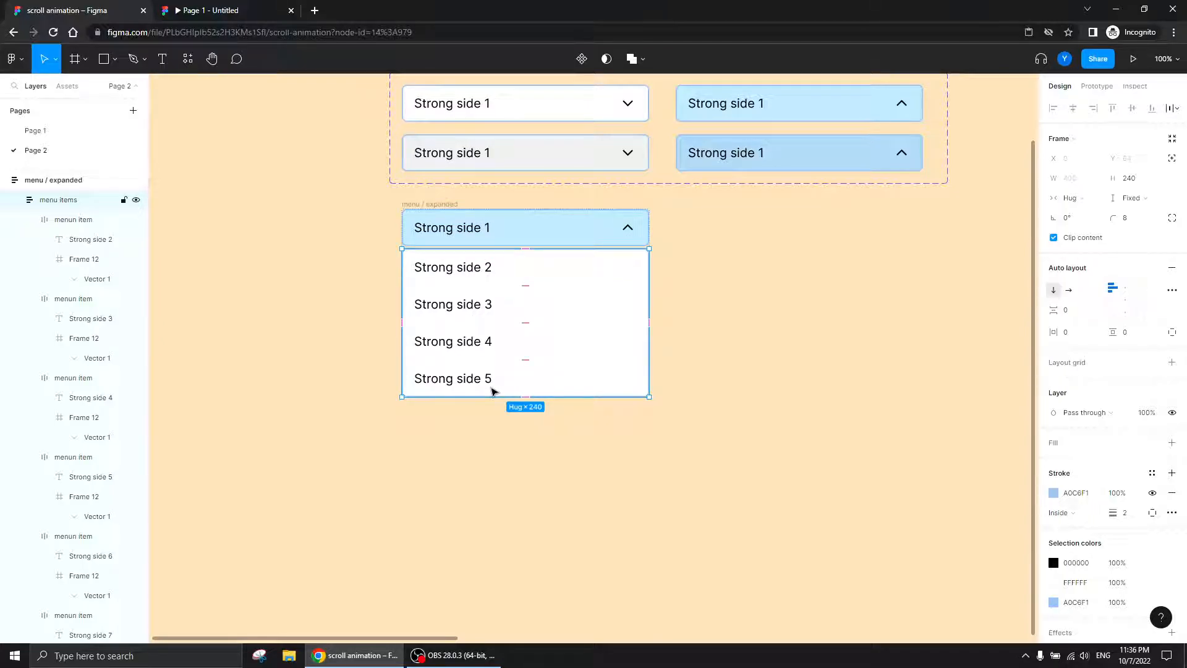
- Give the expanded field instance inside the menu / expanded frame an absolute position
click(65, 183)
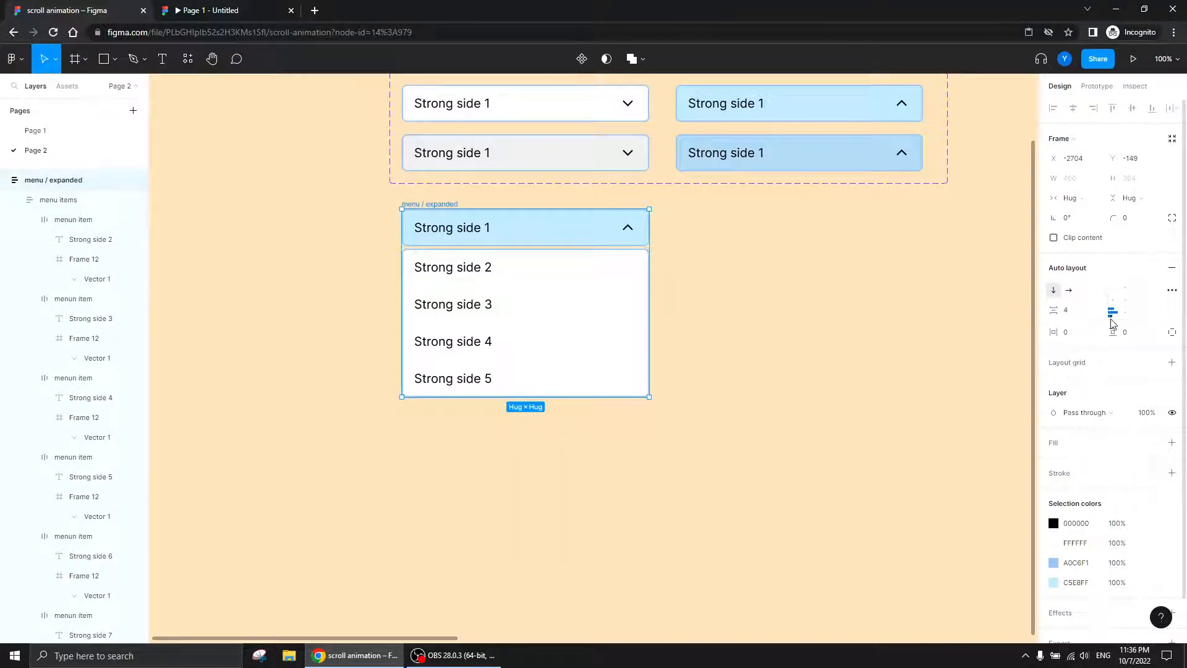
click(532, 229)
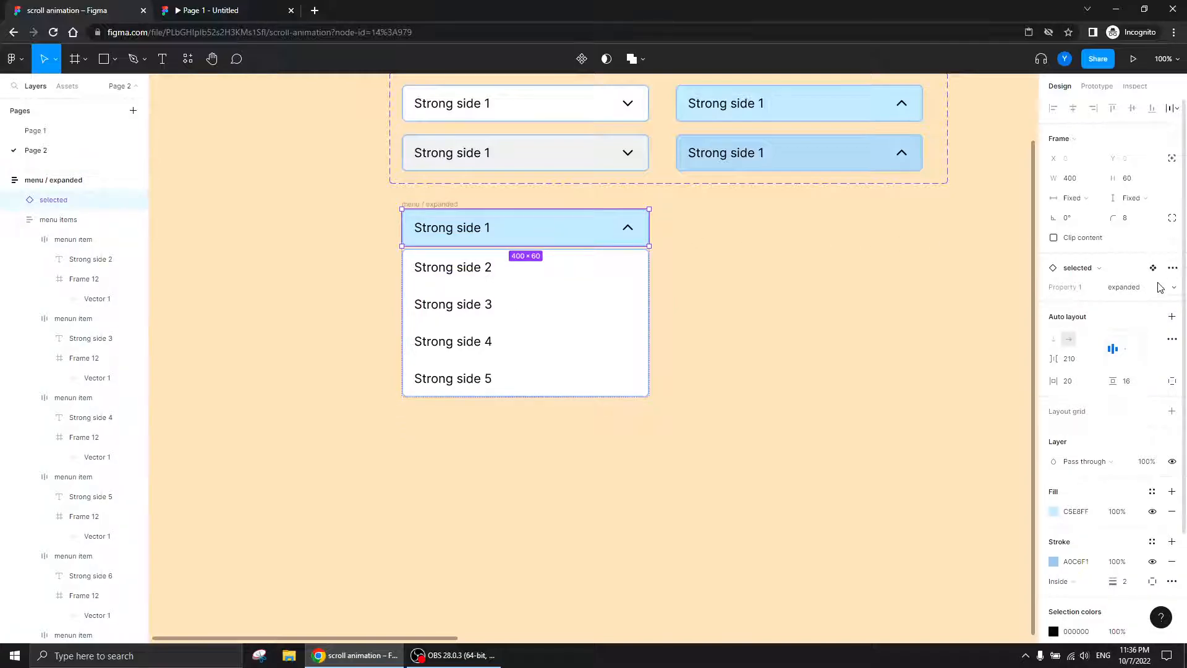
click(1173, 160)
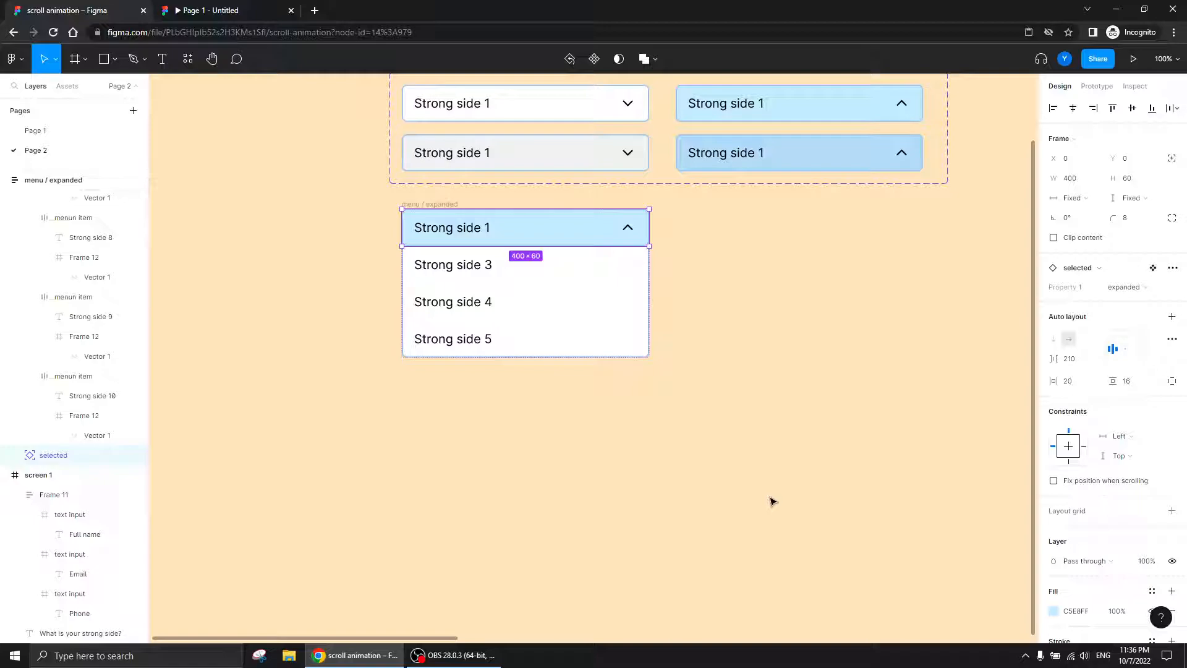
- Increase the height of the menu / expanded frame from its lower edge and fine-tune it to 304
click(57, 180)
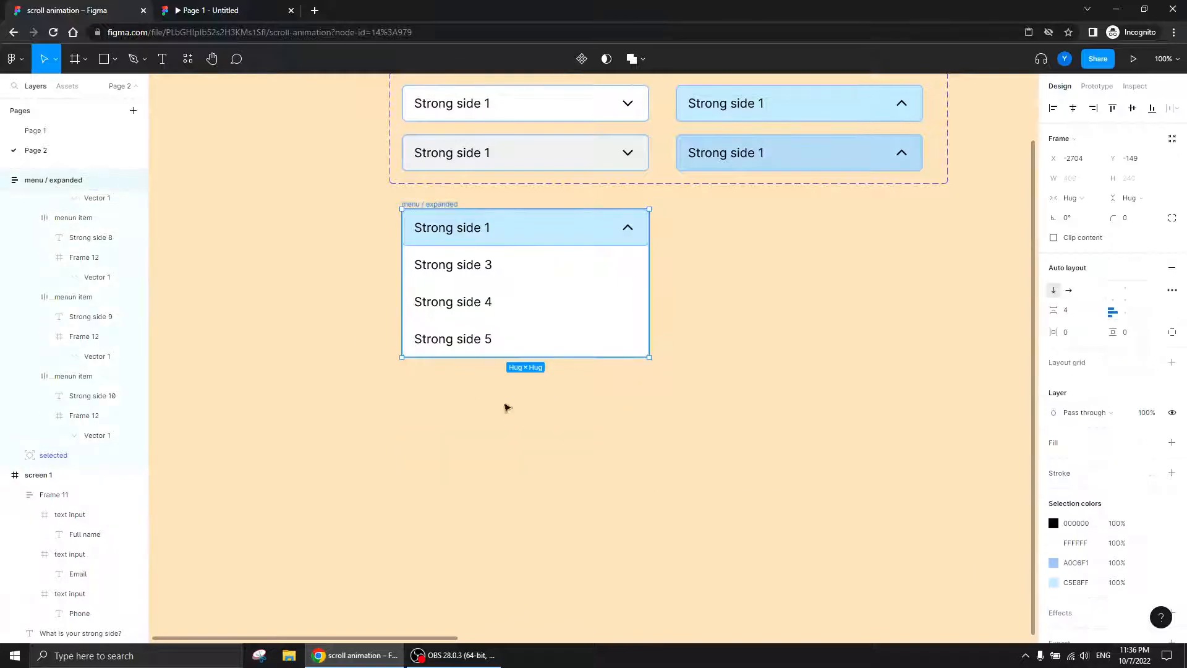
drag(592, 360, 594, 397)
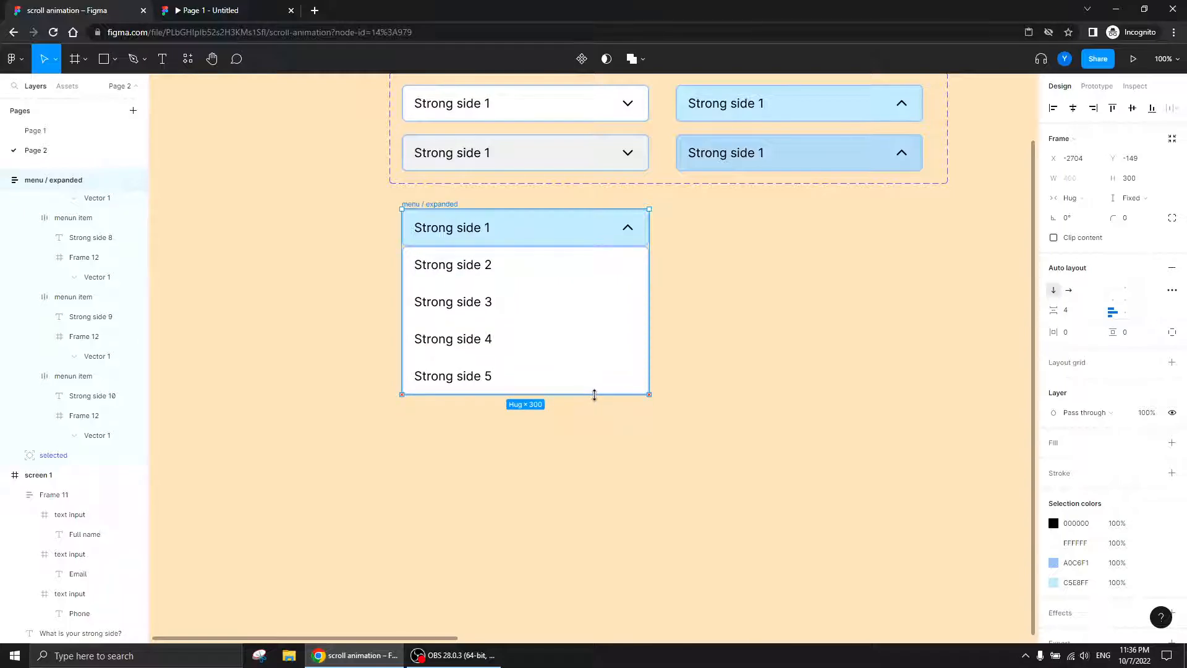
click(1143, 179)
key(Up)
key(Up)
key(Up)
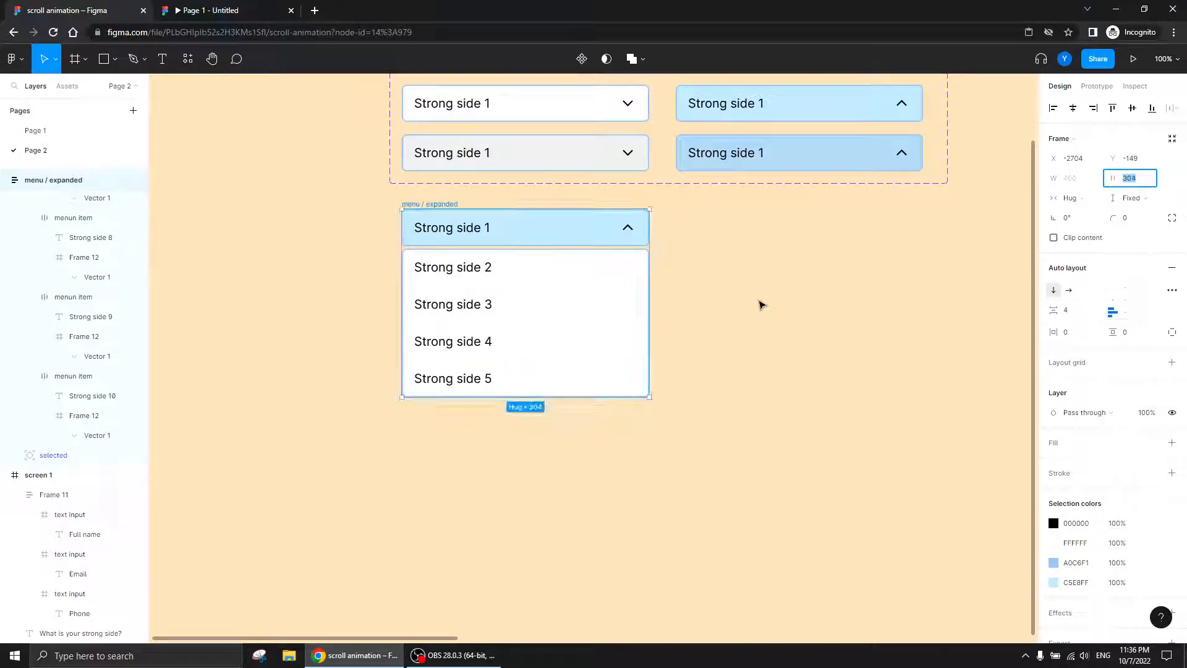
click(696, 285)
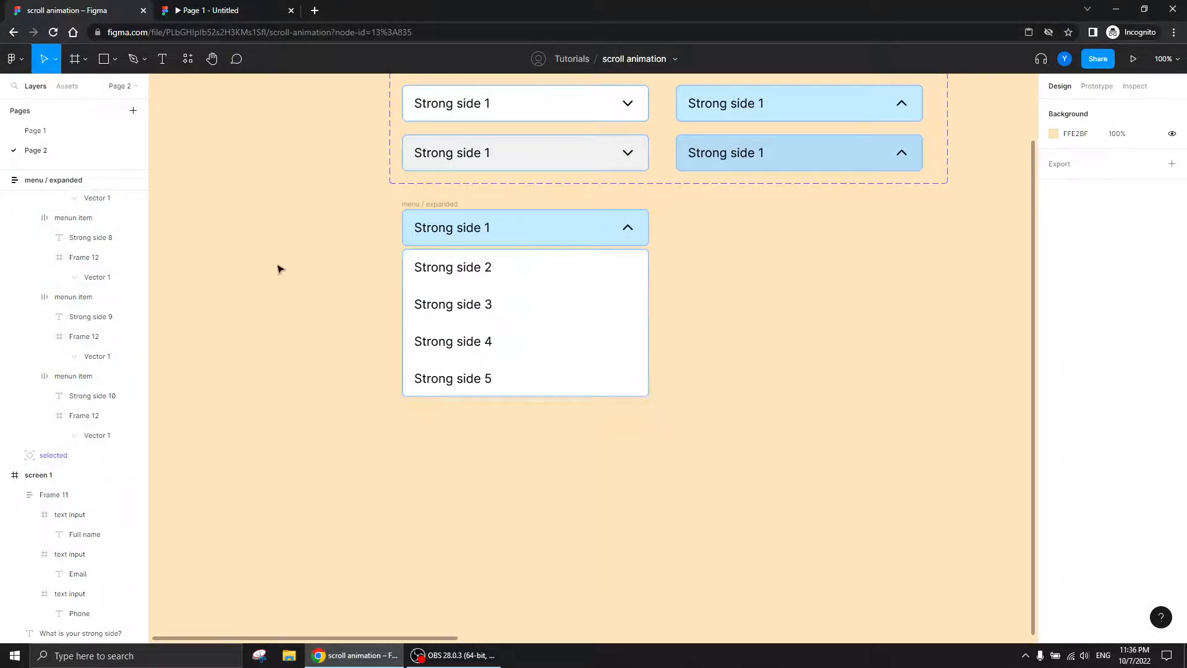
click(427, 206)
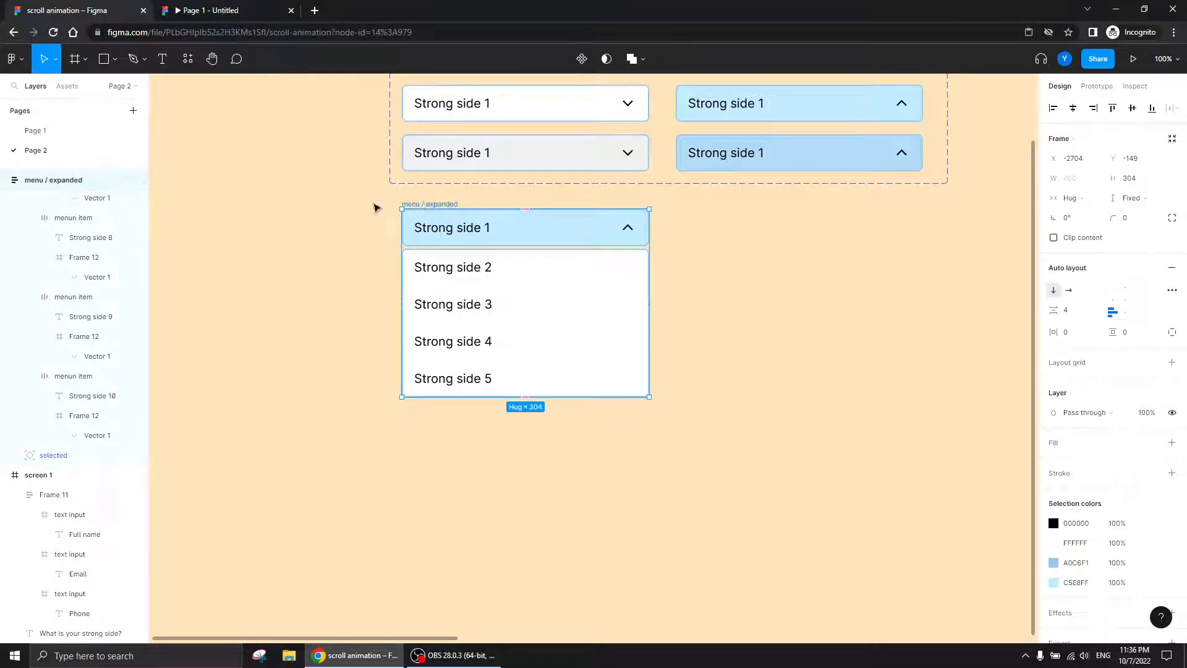
- Draw a vertical rectangle beside the menu / expanded frame and set its size to 8 wide by 100 high
scroll(270, 241, left, 5)
scroll(270, 241, up, 2)
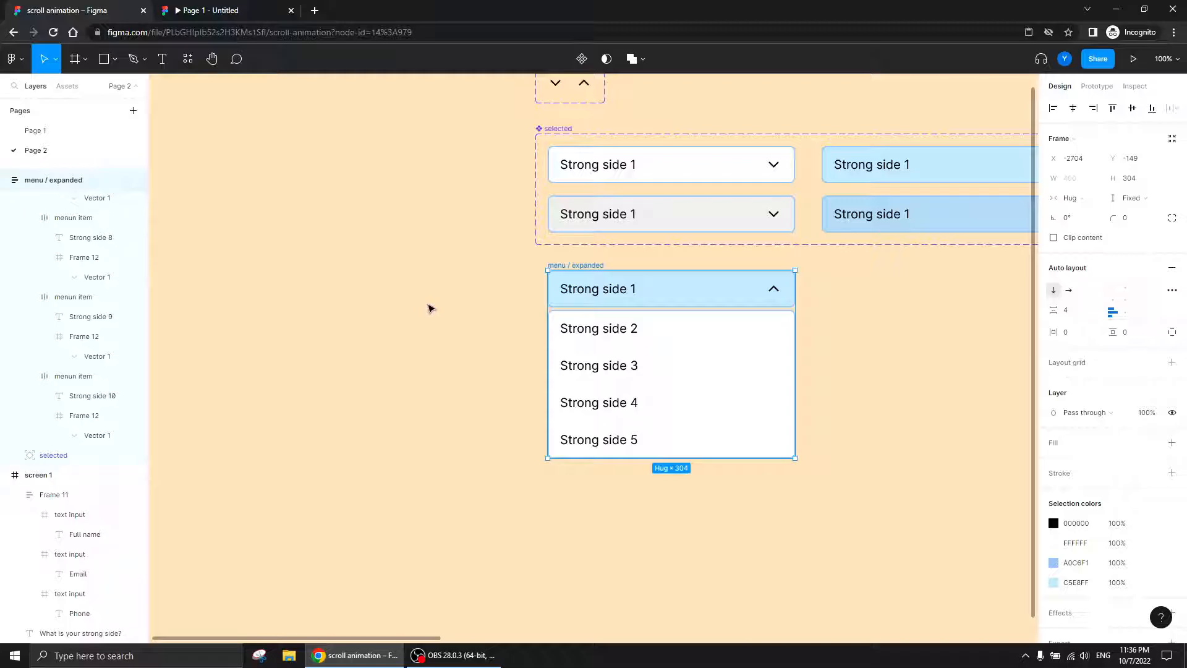
key(r)
drag(474, 301, 493, 375)
click(1073, 158)
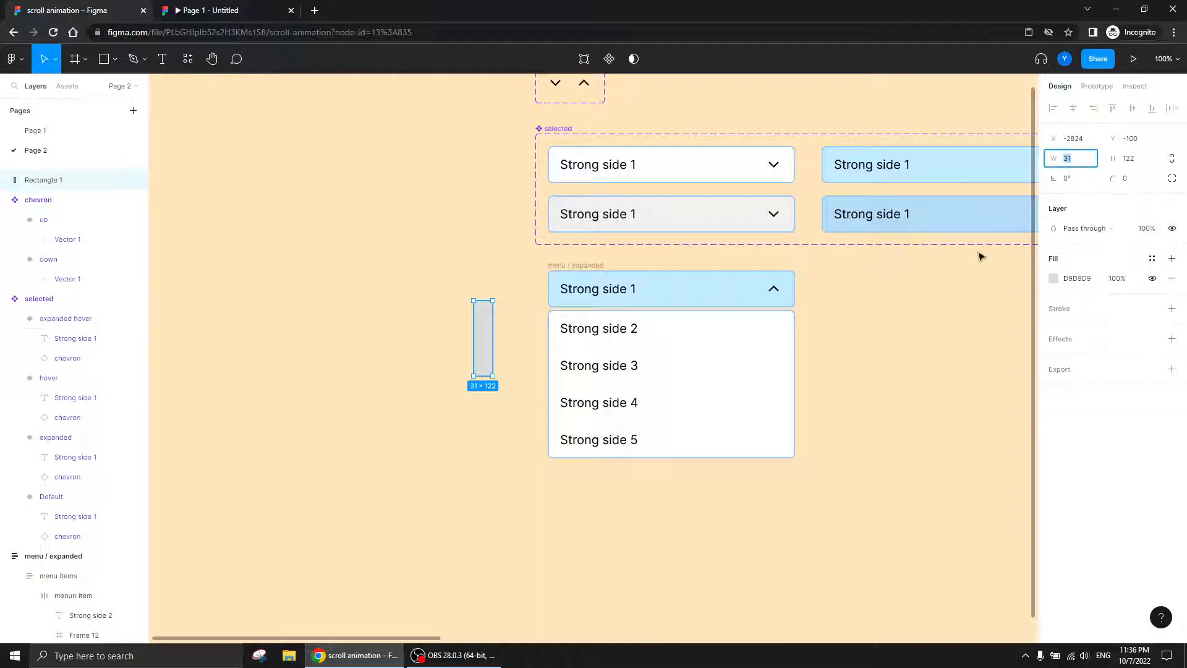
text(6)
key(Return)
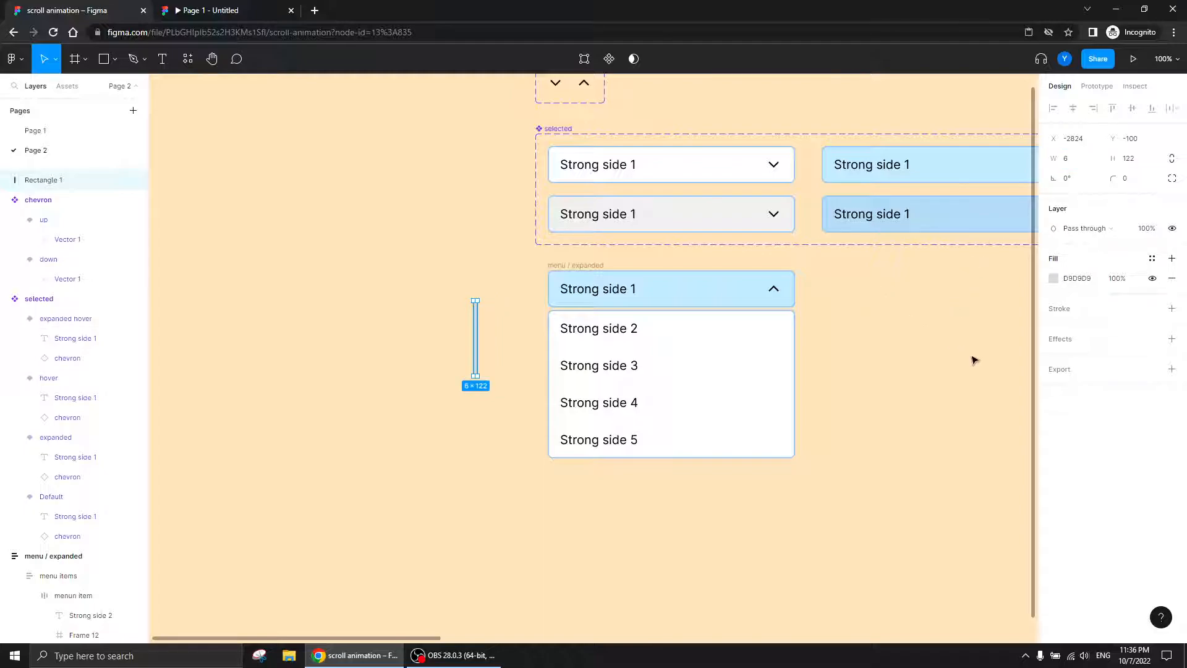
click(1089, 162)
text(8)
key(Tab)
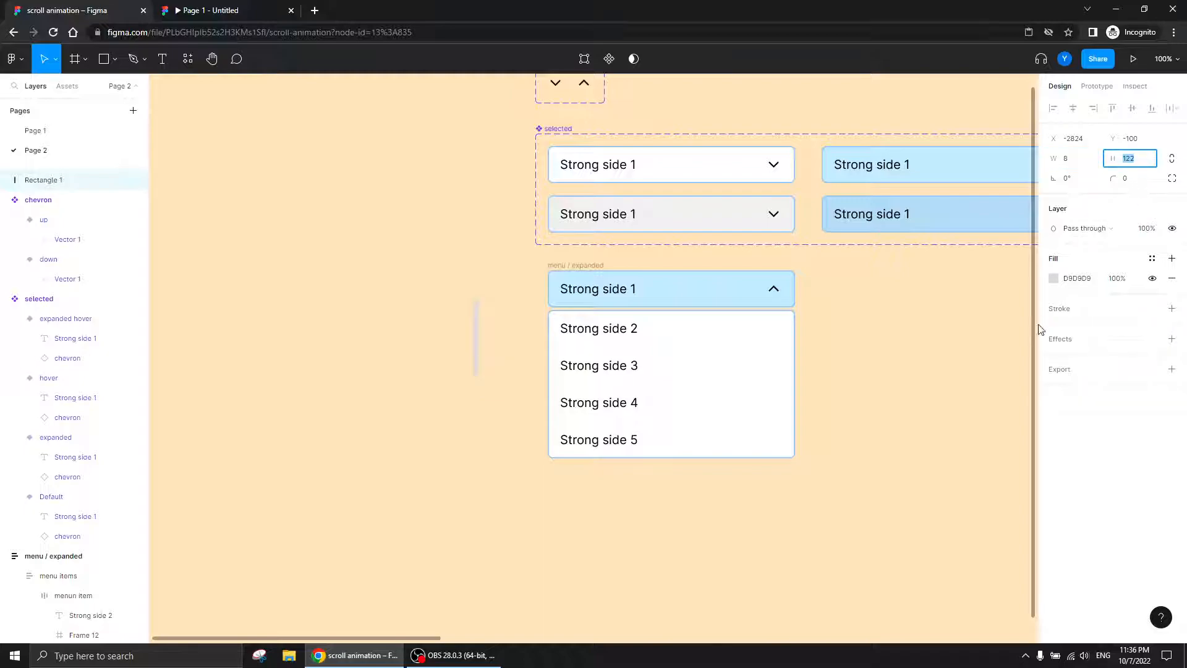
text(100)
key(Return)
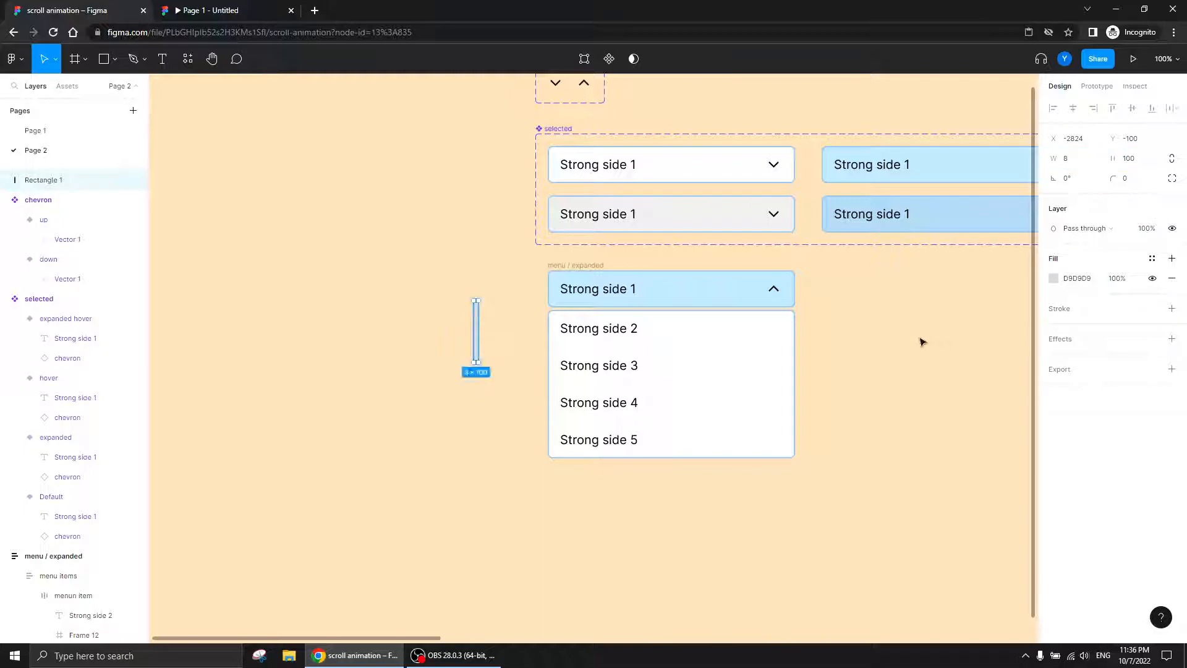
- Fill the rectangle with the expanded field's light blue and place it inside the menu items frame with an absolute position
key(i)
click(684, 297)
drag(477, 356, 576, 392)
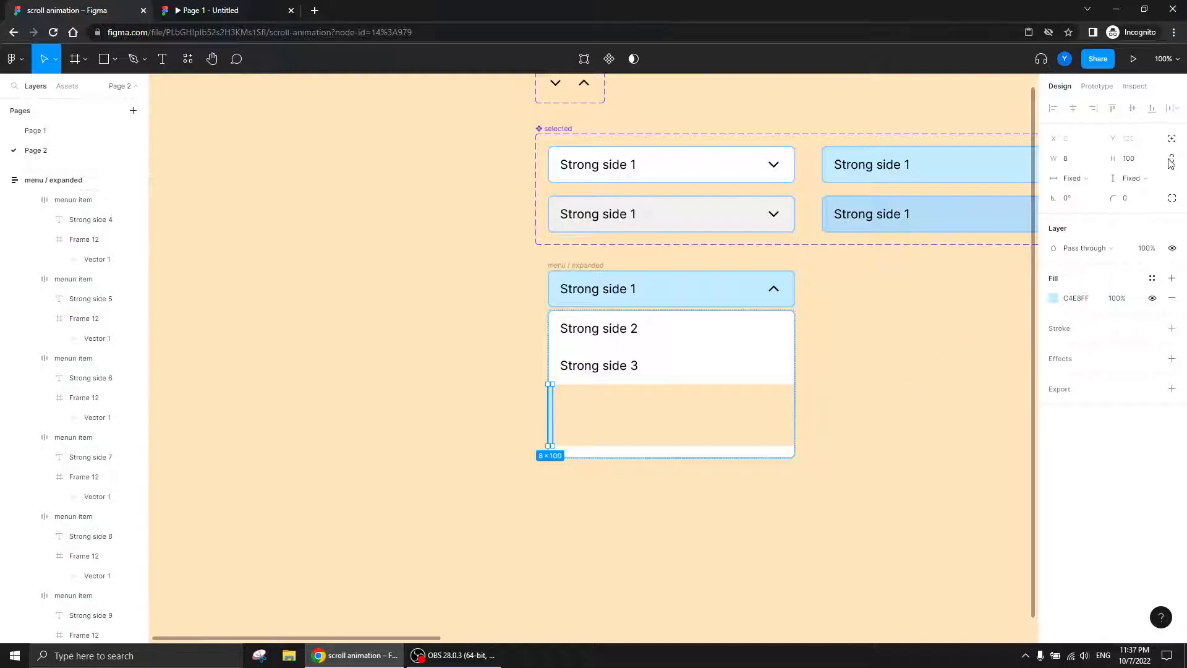
click(1173, 139)
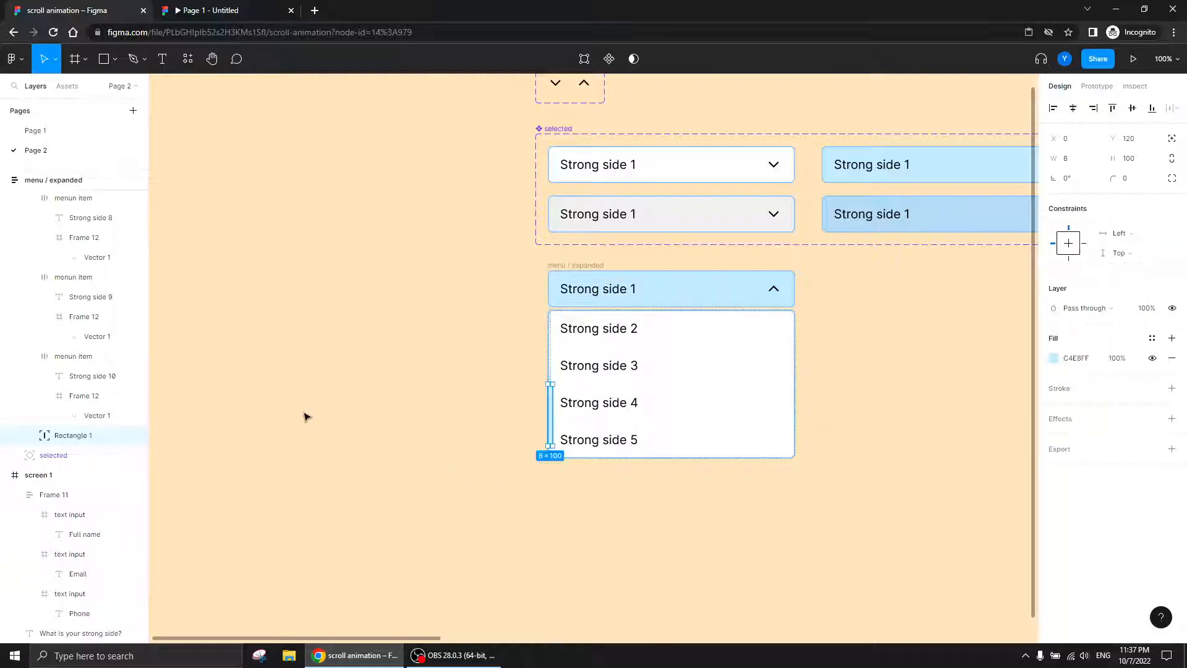
click(1172, 141)
click(1172, 141)
drag(555, 413, 599, 409)
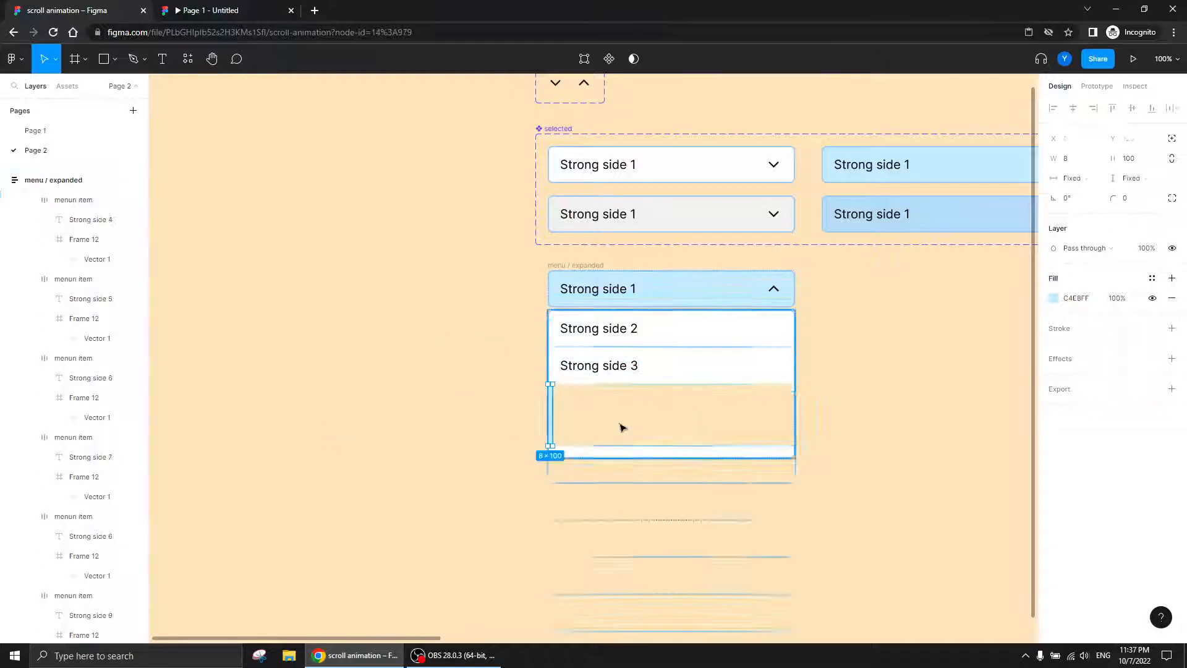
click(1170, 141)
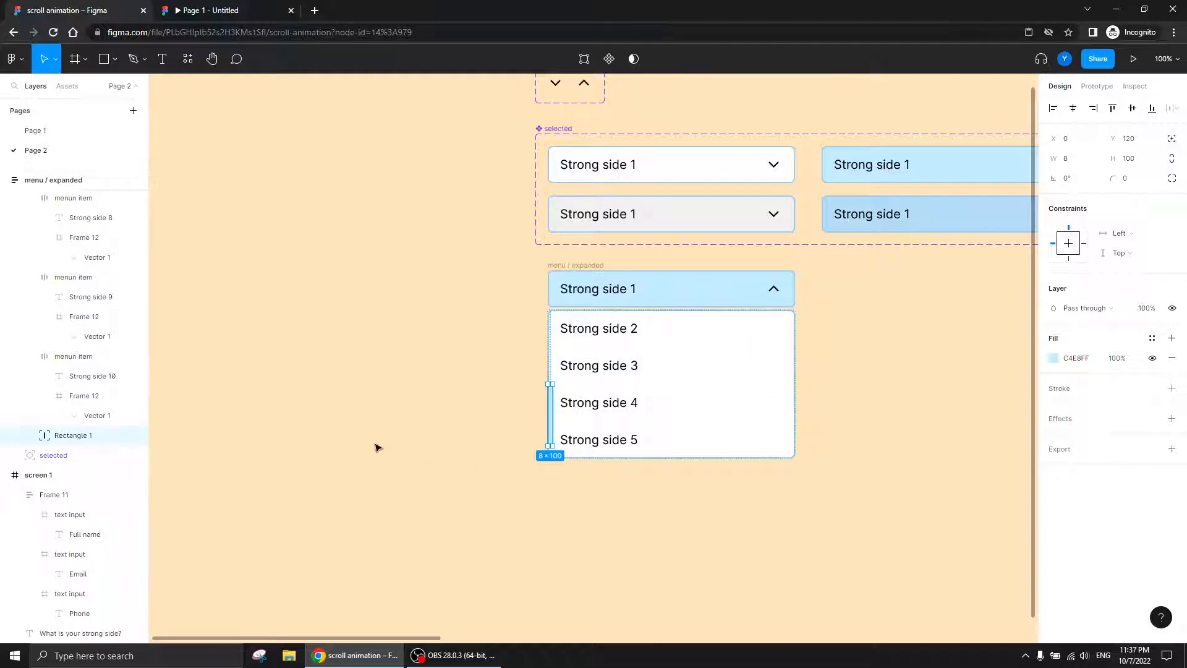
- Position the rectangle as a scrollbar near the list's right edge, at about X 362, Y 20, and set its corner radius to 6
key(Right)
key(shift+Right)
key(shift+Right)
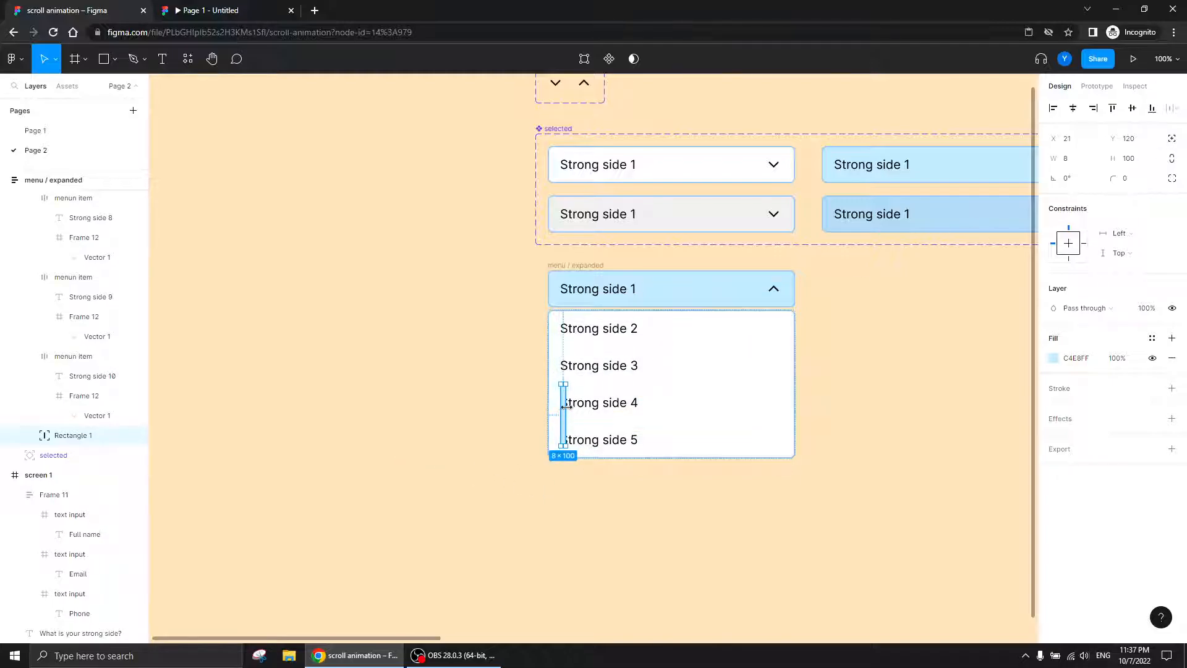
drag(568, 416, 777, 353)
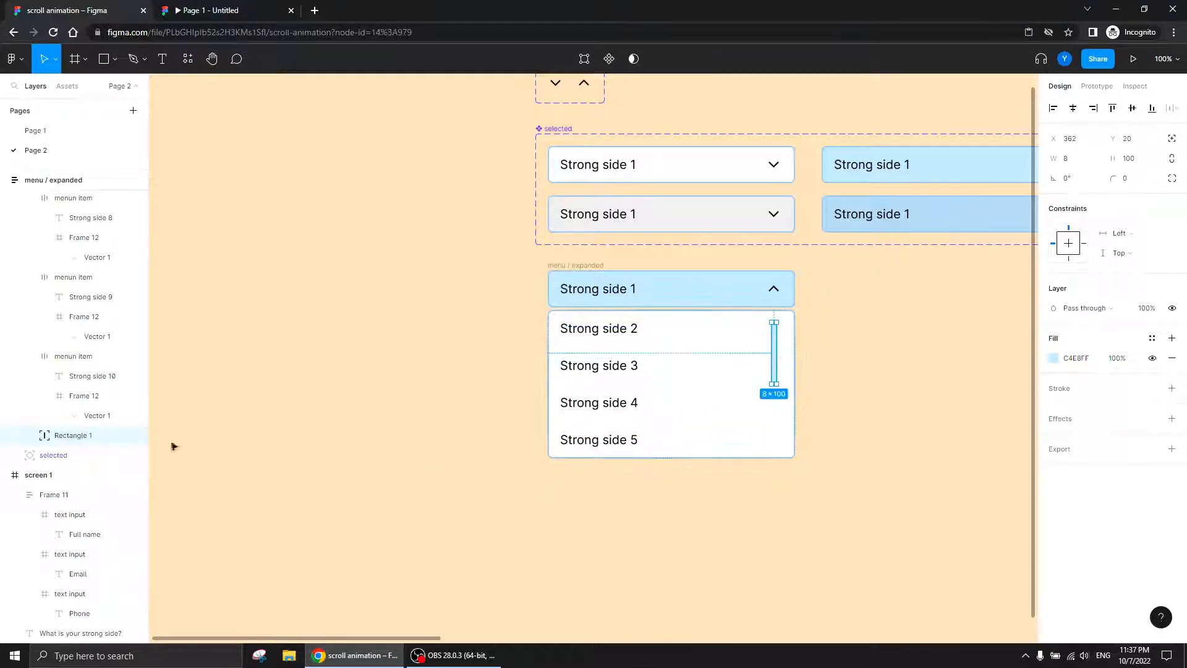
click(1146, 180)
text(5)
key(Return)
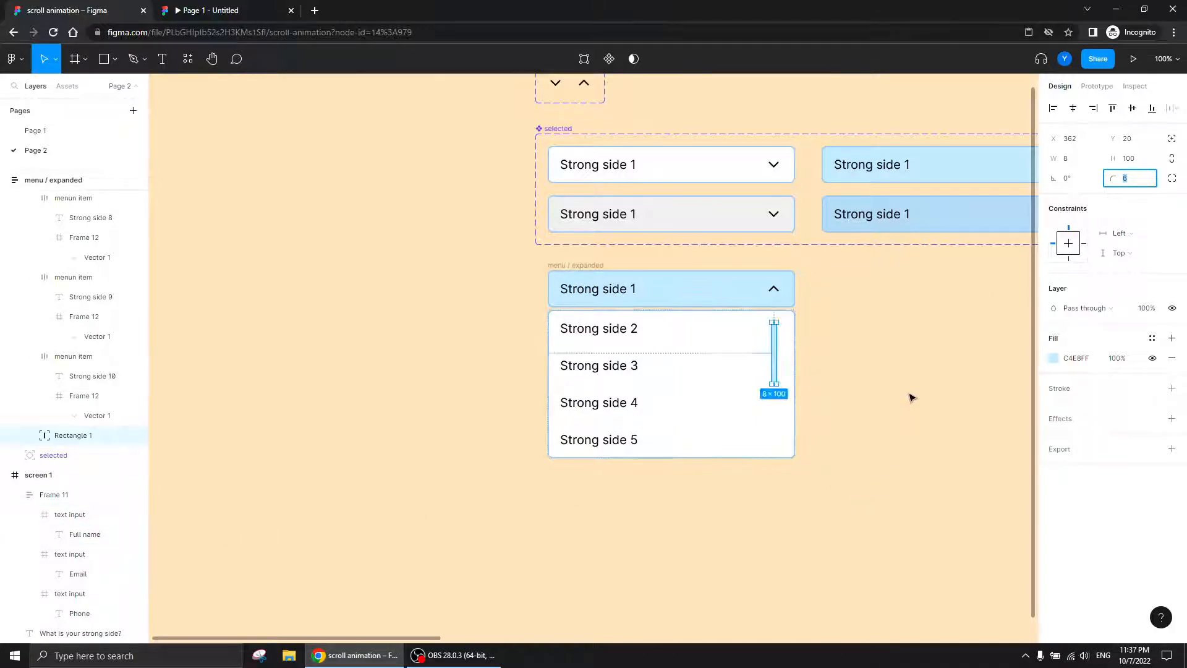
- Collapse all the individual item layers inside the menu items frame in the layer list
click(903, 433)
drag(901, 439, 747, 339)
key(ctrl+plus)
drag(781, 269, 766, 427)
click(621, 338)
click(621, 338)
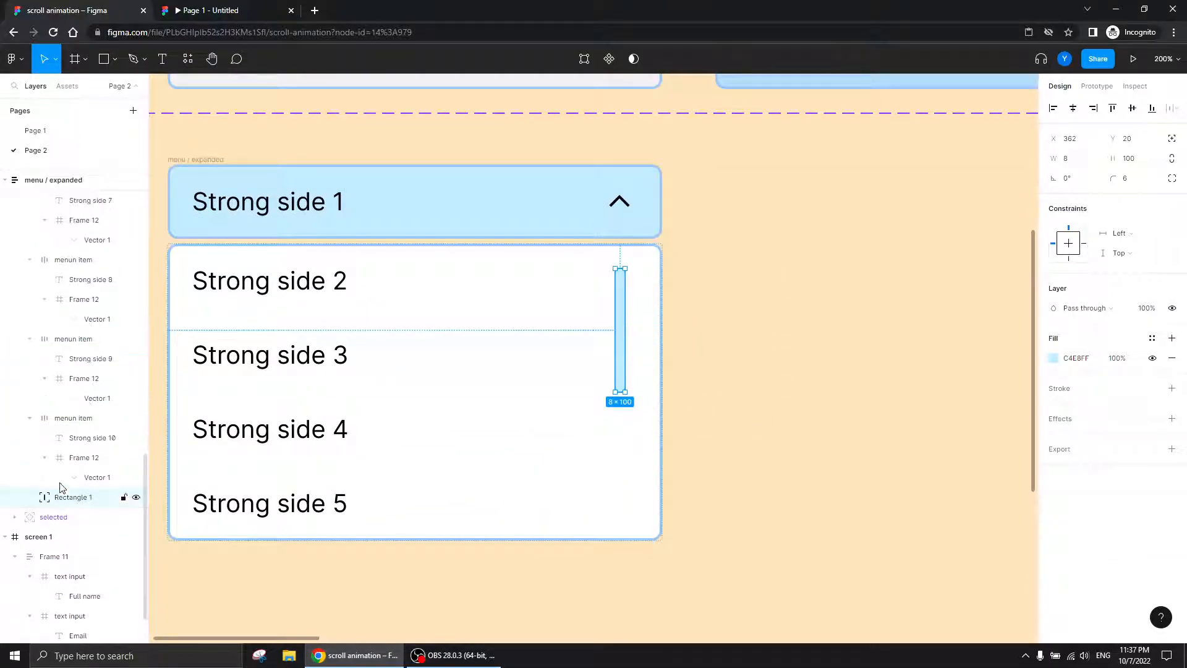
click(29, 412)
click(30, 339)
click(29, 259)
scroll(21, 346, up, 5)
click(29, 490)
click(29, 411)
click(29, 334)
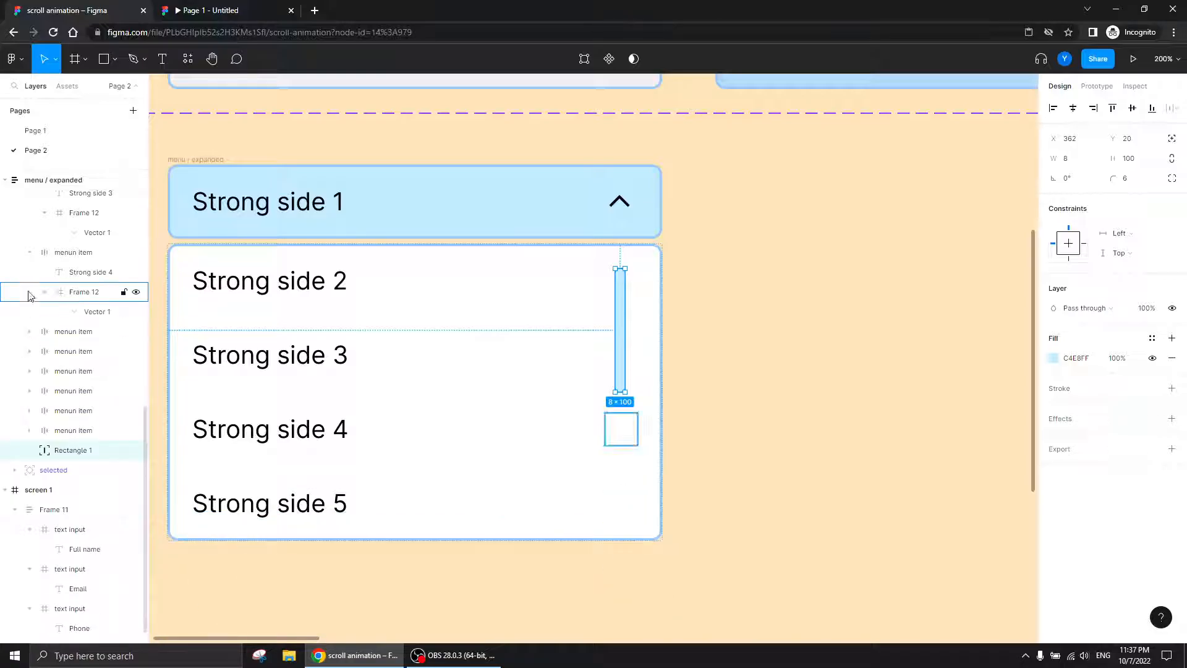
click(29, 252)
scroll(18, 309, up, 2)
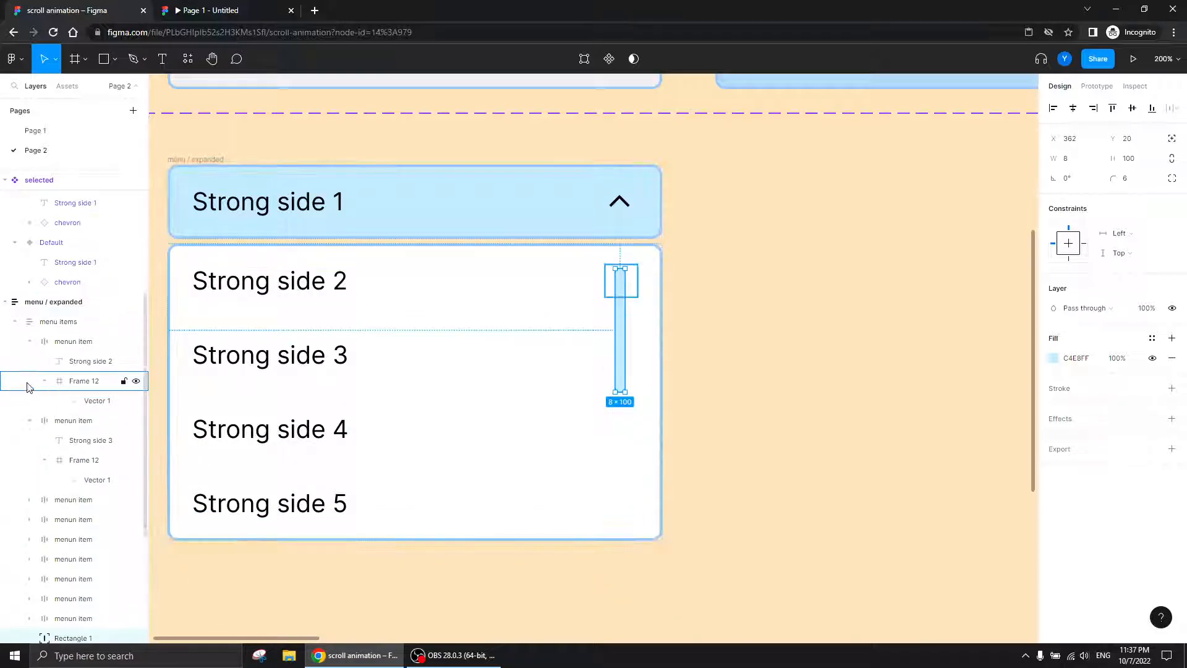
click(28, 421)
click(29, 342)
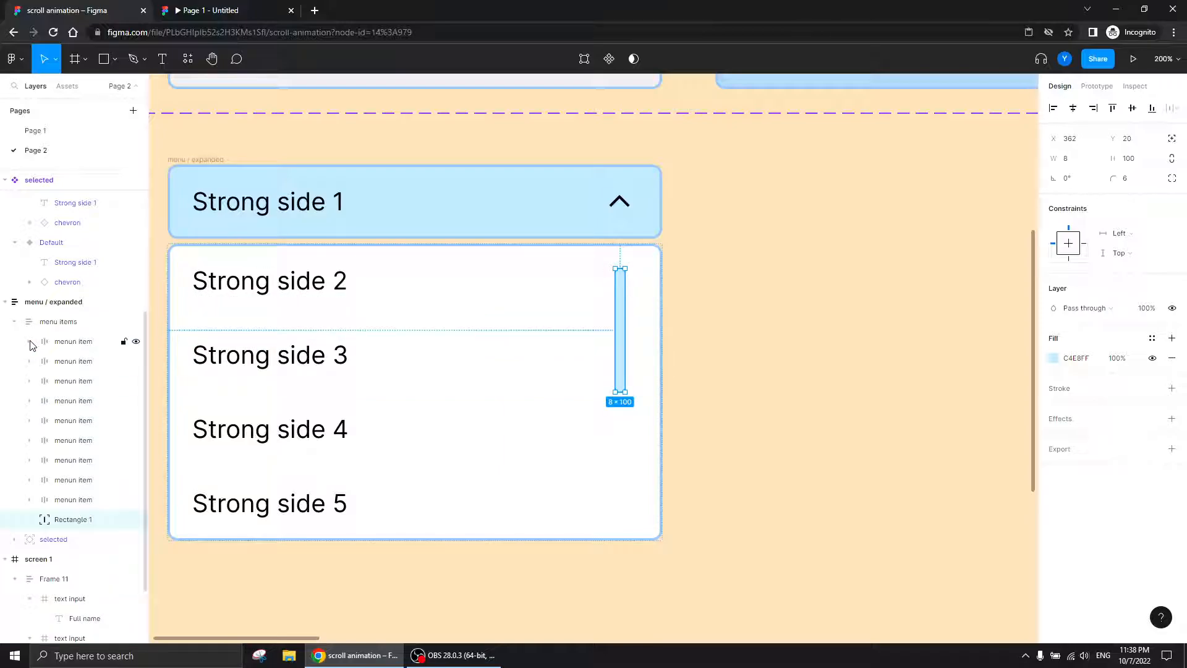
click(42, 302)
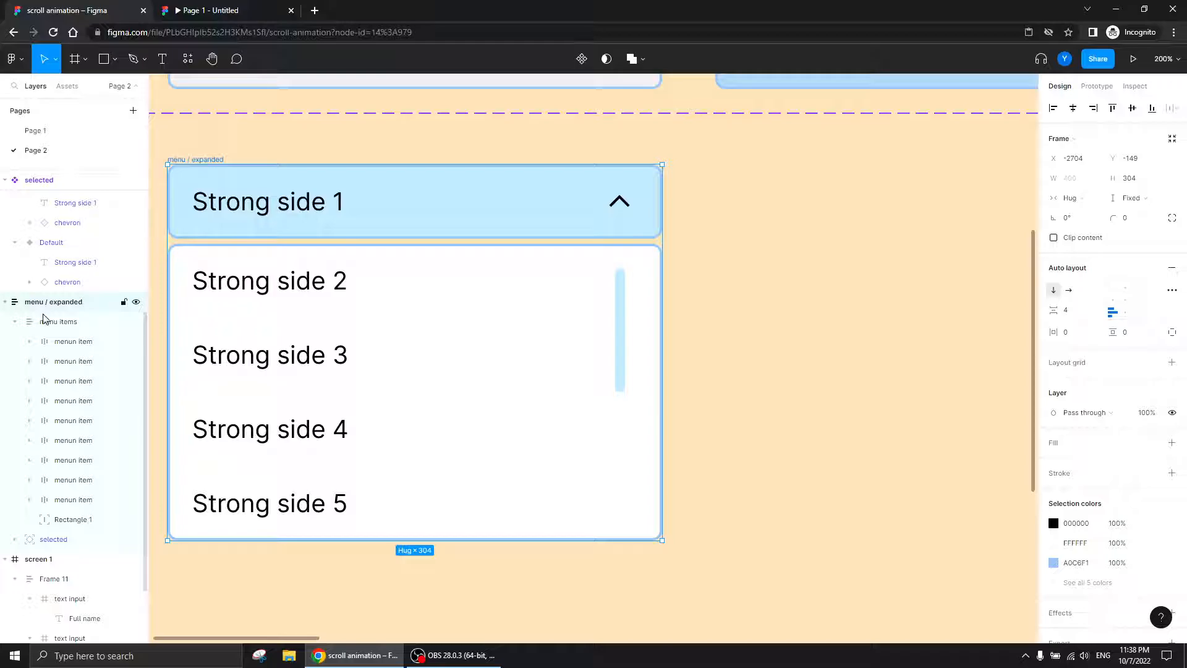
click(49, 323)
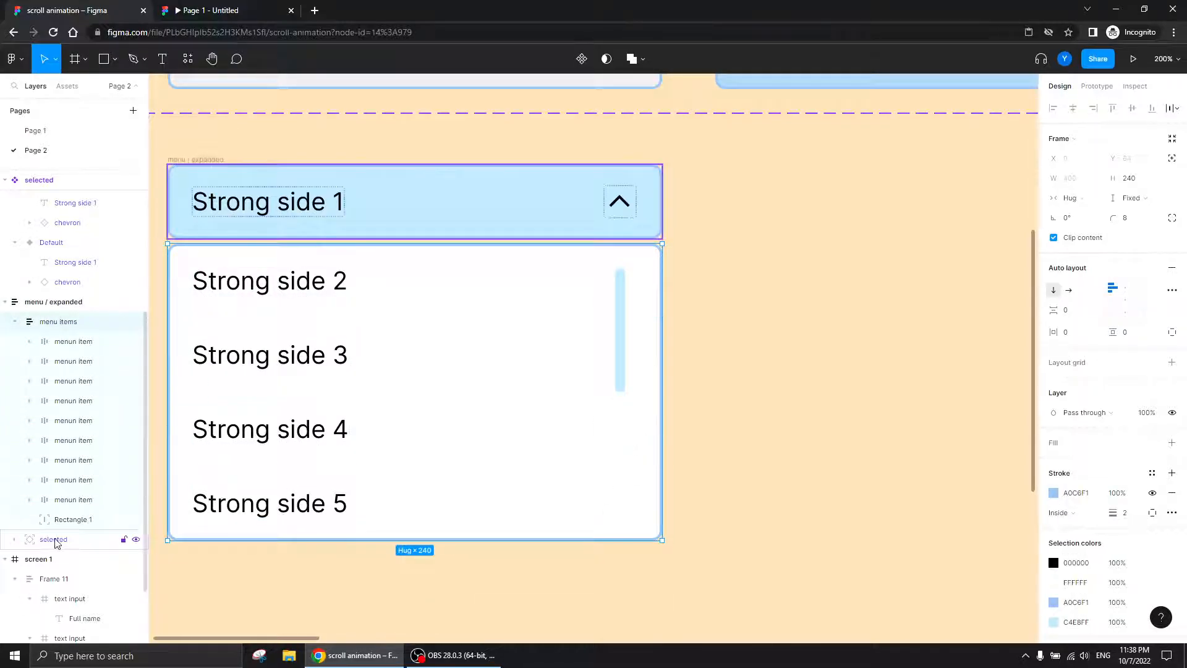
- Set the scrollbar rectangle's horizontal constraint to Right
drag(496, 452, 637, 379)
click(767, 295)
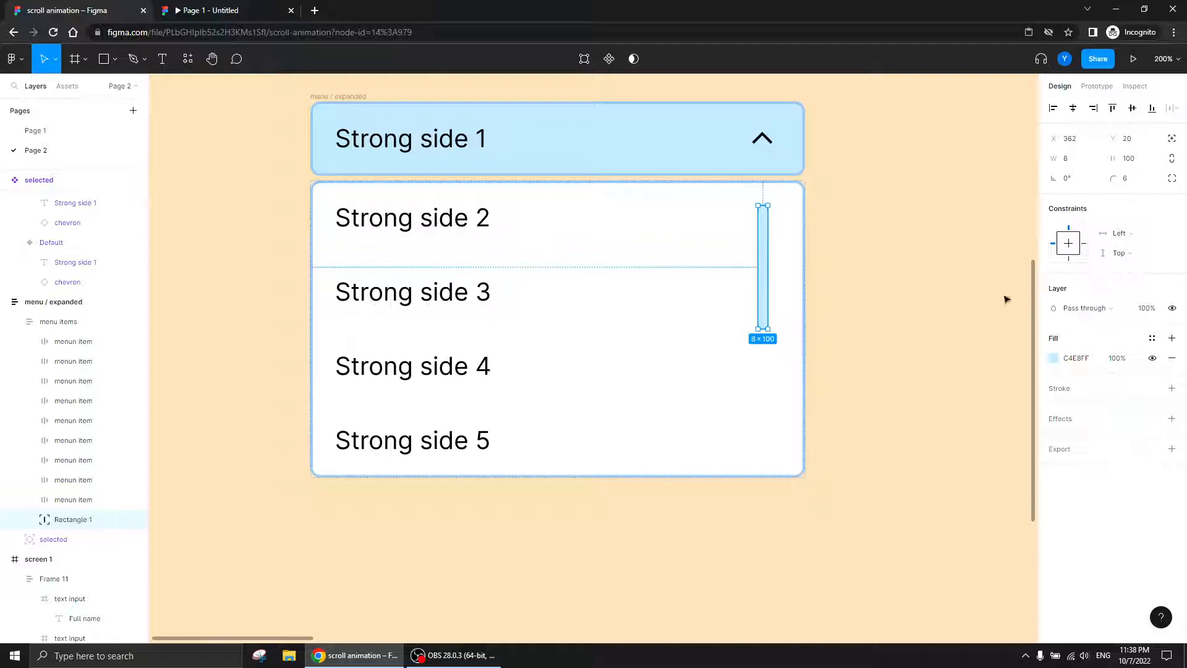
click(1084, 243)
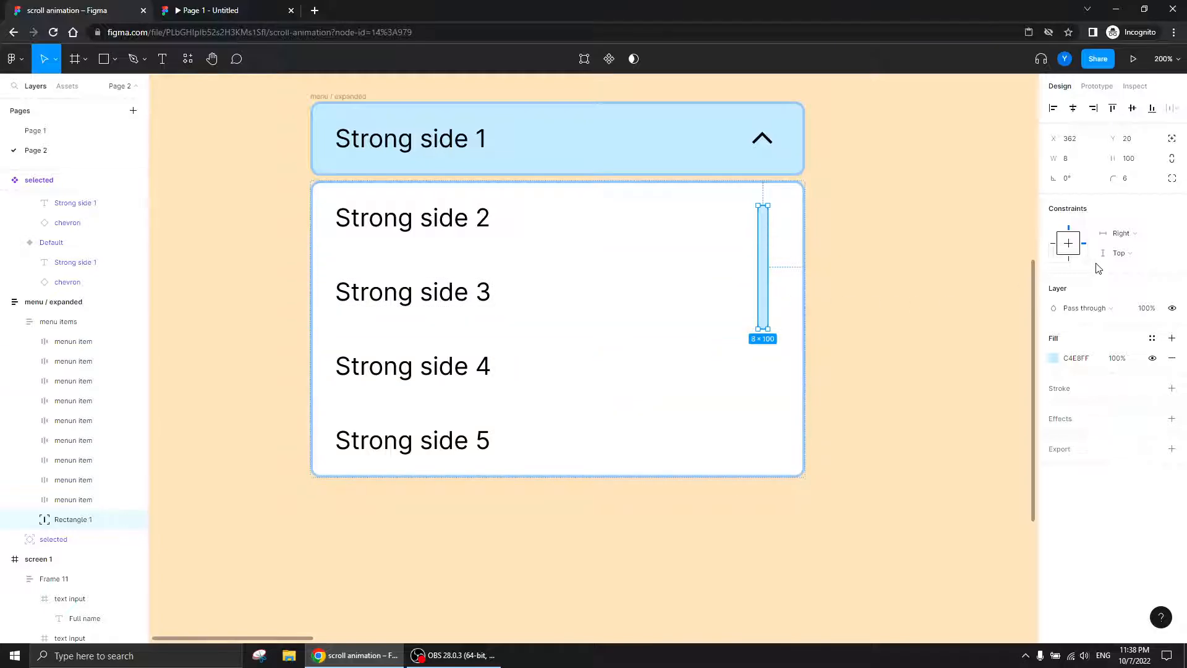
- Nudge the scrollbar rectangle closer to the list's right edge, to X 376
key(Right)
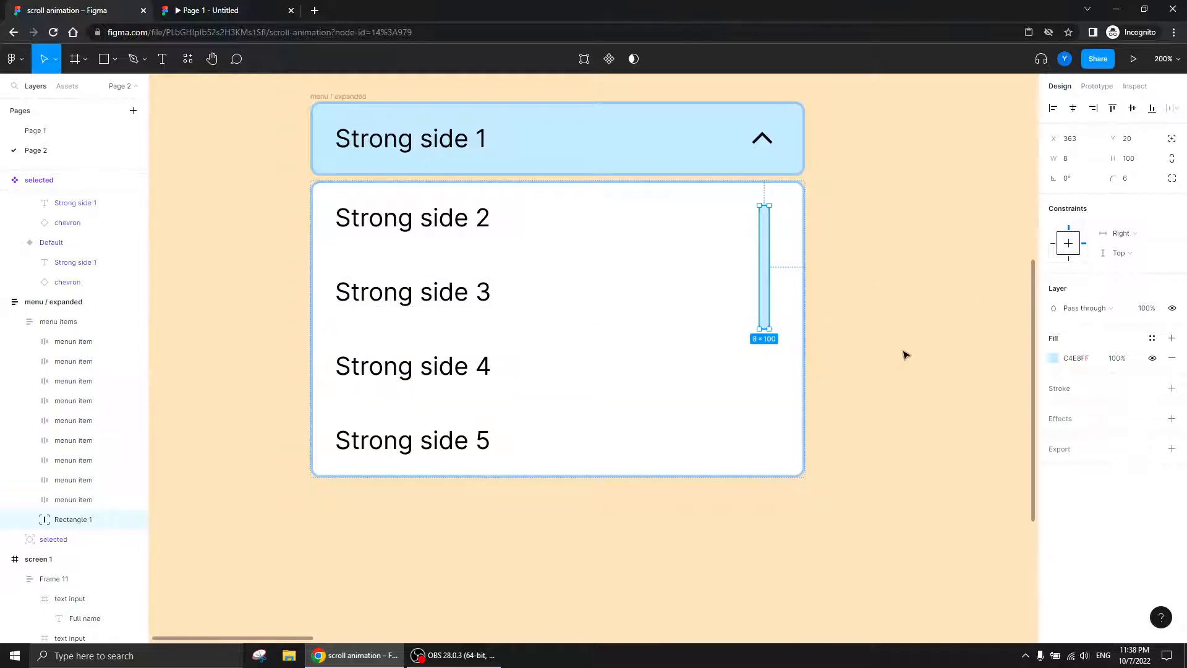
key(shift+Right)
key(Right)
key(Right)
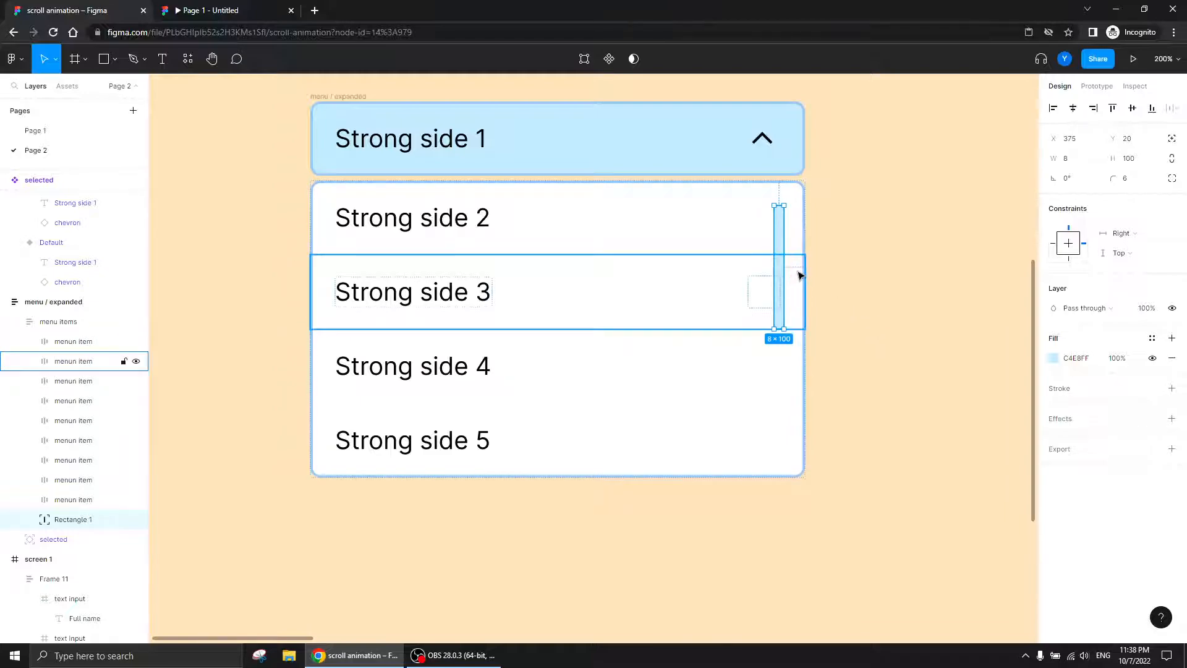
key(Right)
key(Right)
key(Right)
key(Right)
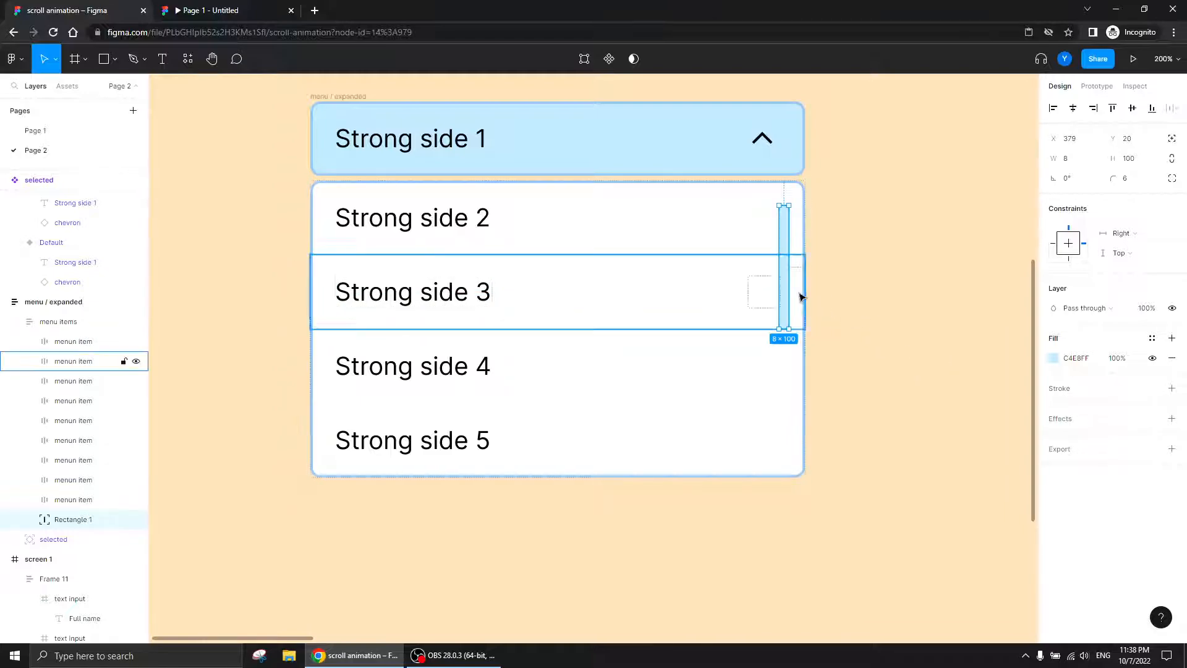
key(alt)
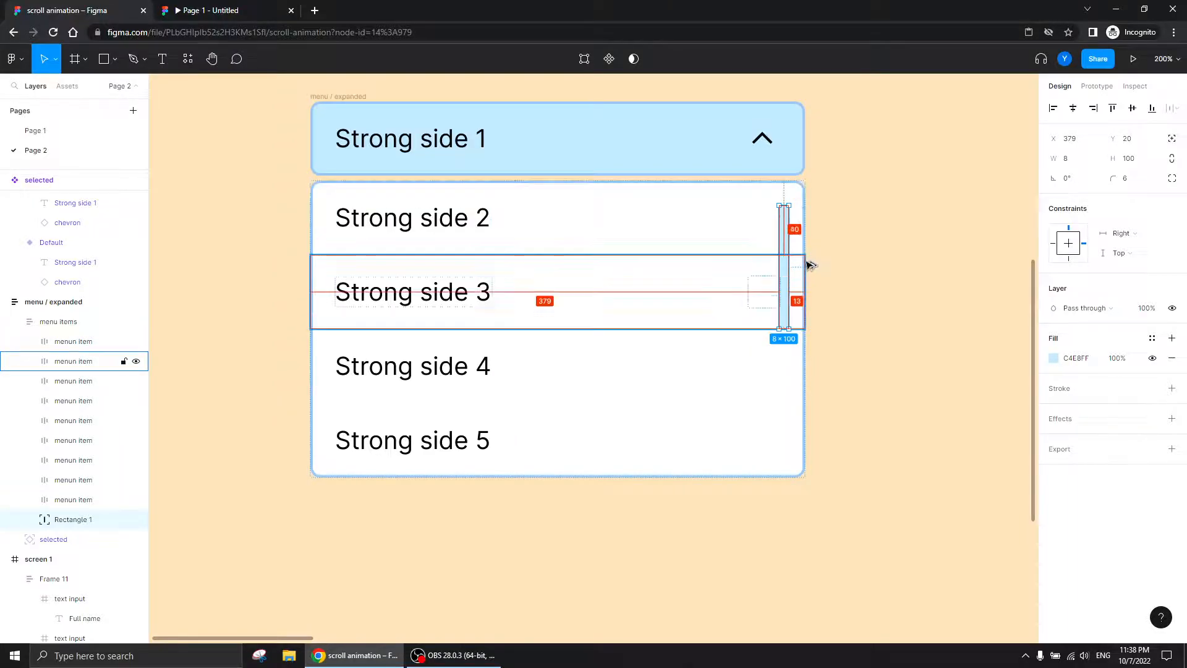
key(Right)
key(Left)
key(Left)
key(Left)
key(Left)
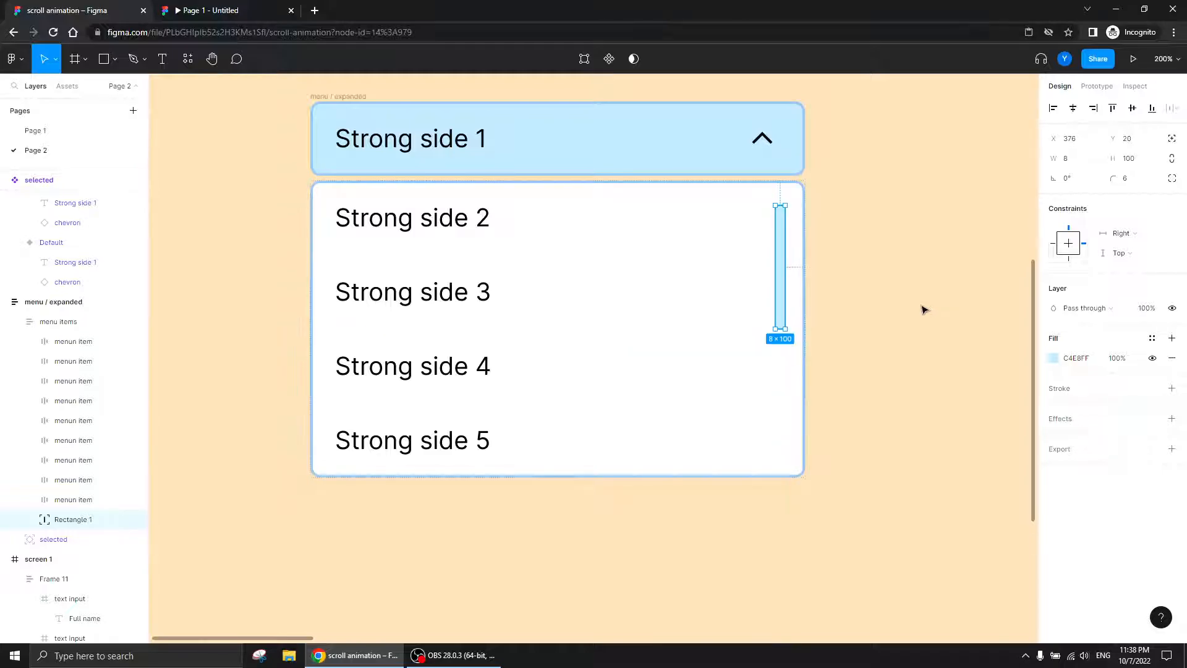
- Change the scrollbar rectangle's fill to the slightly darker blue B1D8F1
click(924, 310)
key(shift+0)
drag(819, 363, 735, 365)
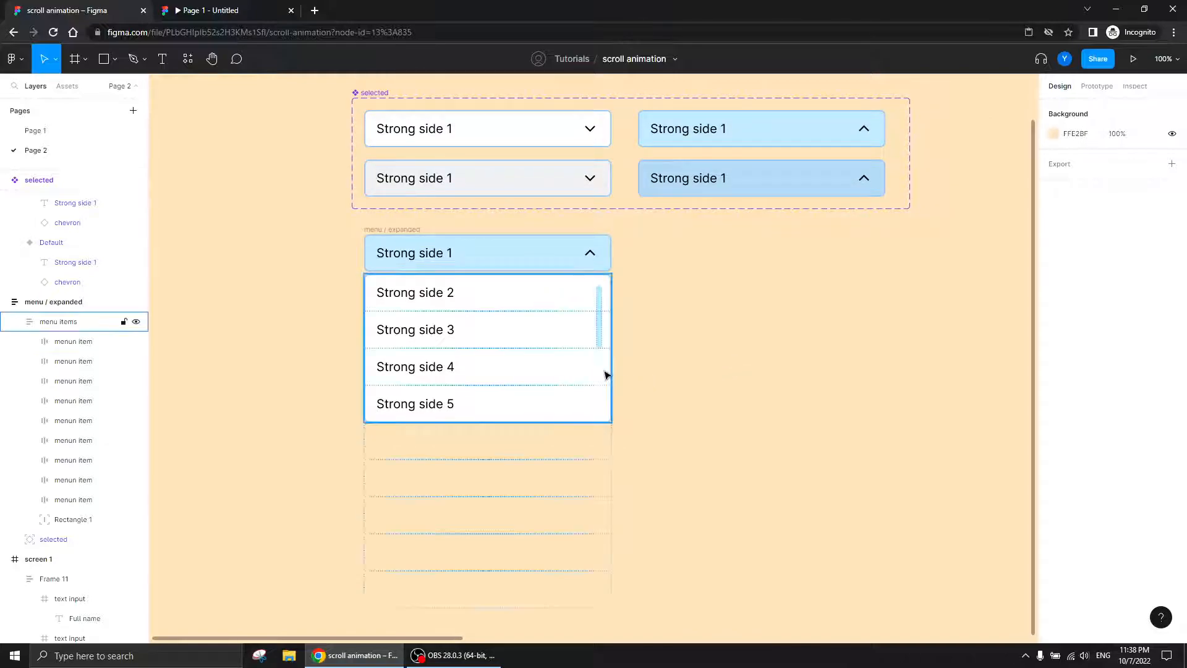
double_click(600, 337)
click(1053, 358)
click(929, 340)
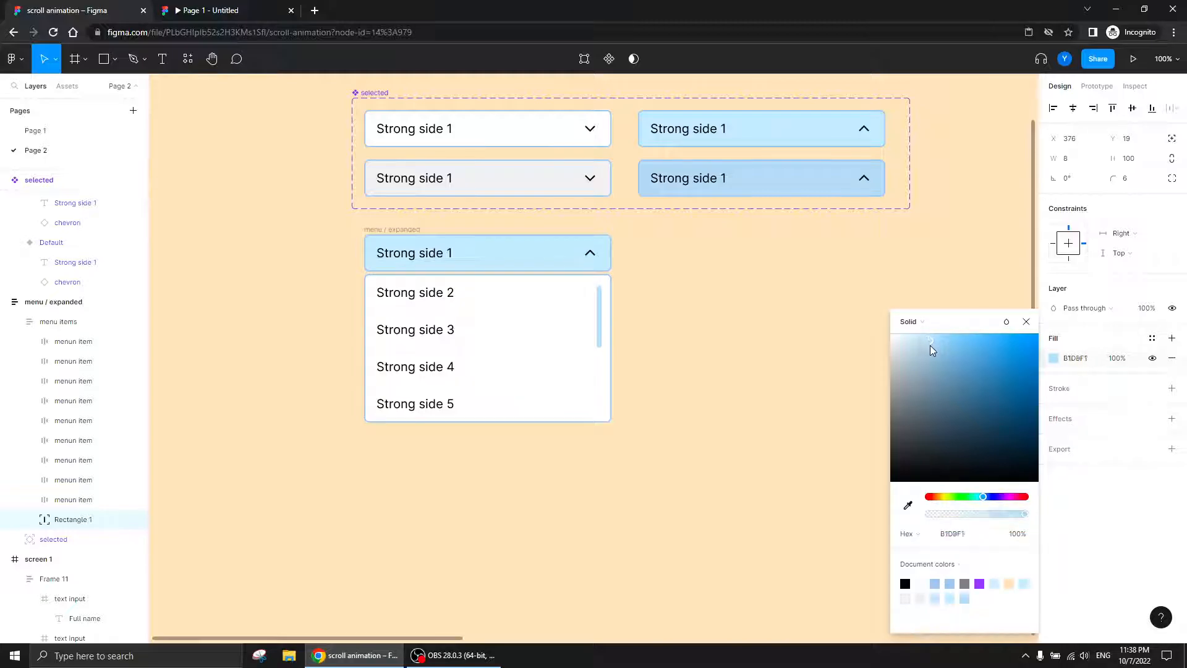
click(725, 278)
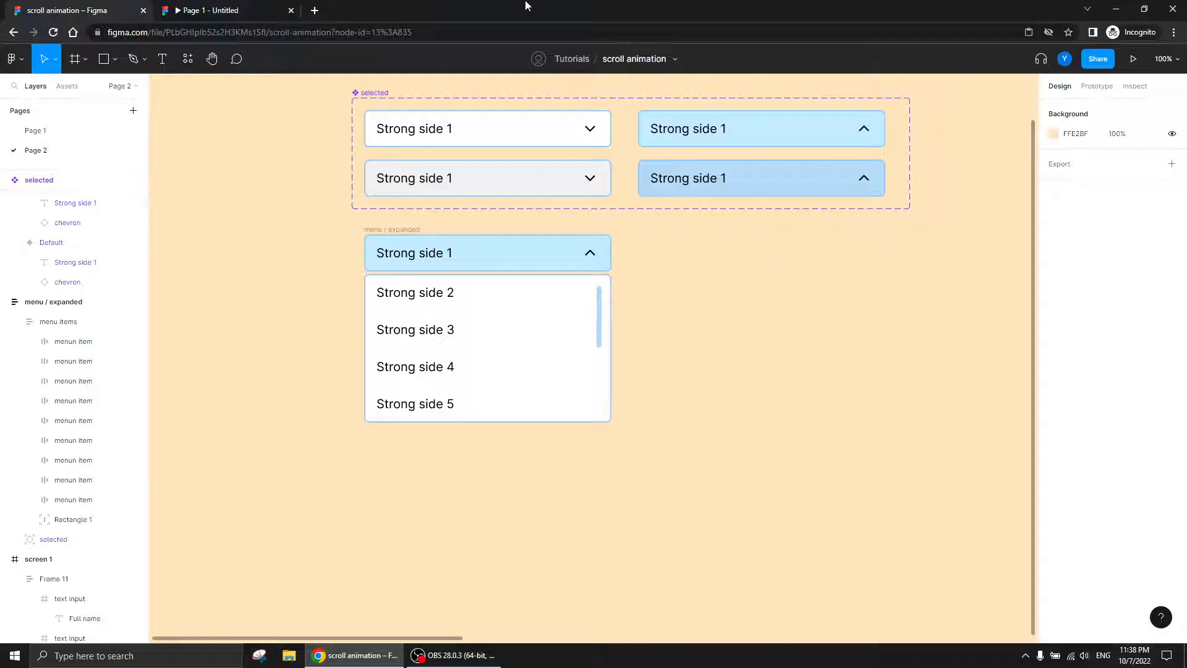
- Move the menu / expanded frame further below the selected component set and rename it menu / expanded top
drag(379, 230, 385, 283)
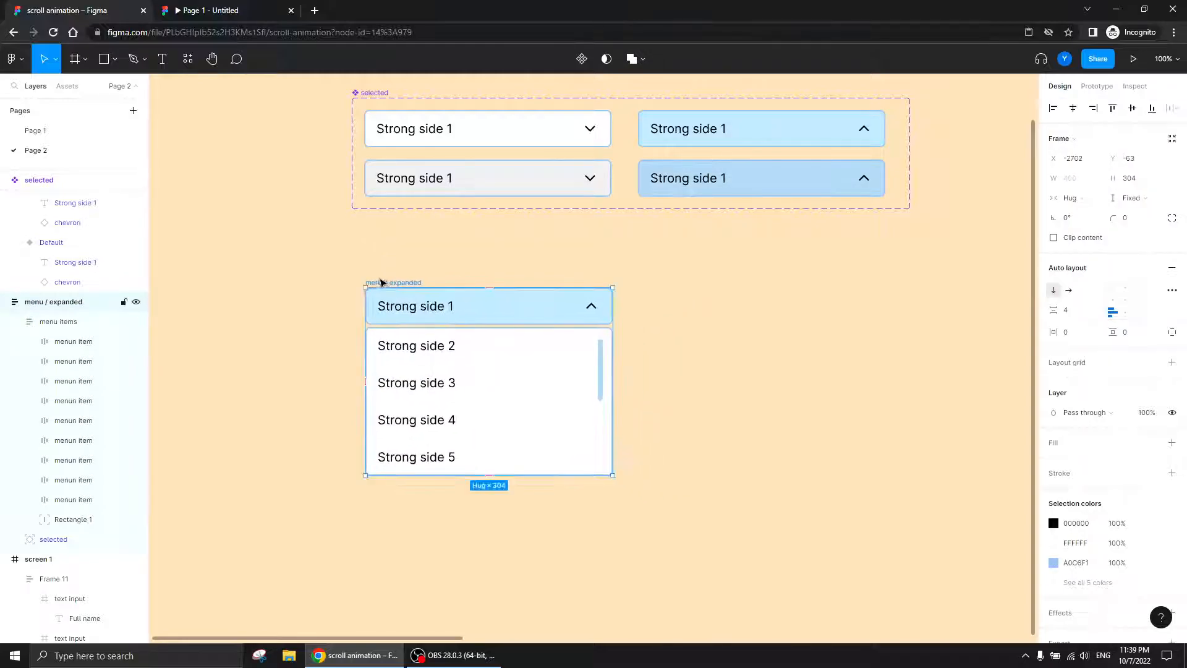
double_click(91, 303)
click(94, 303)
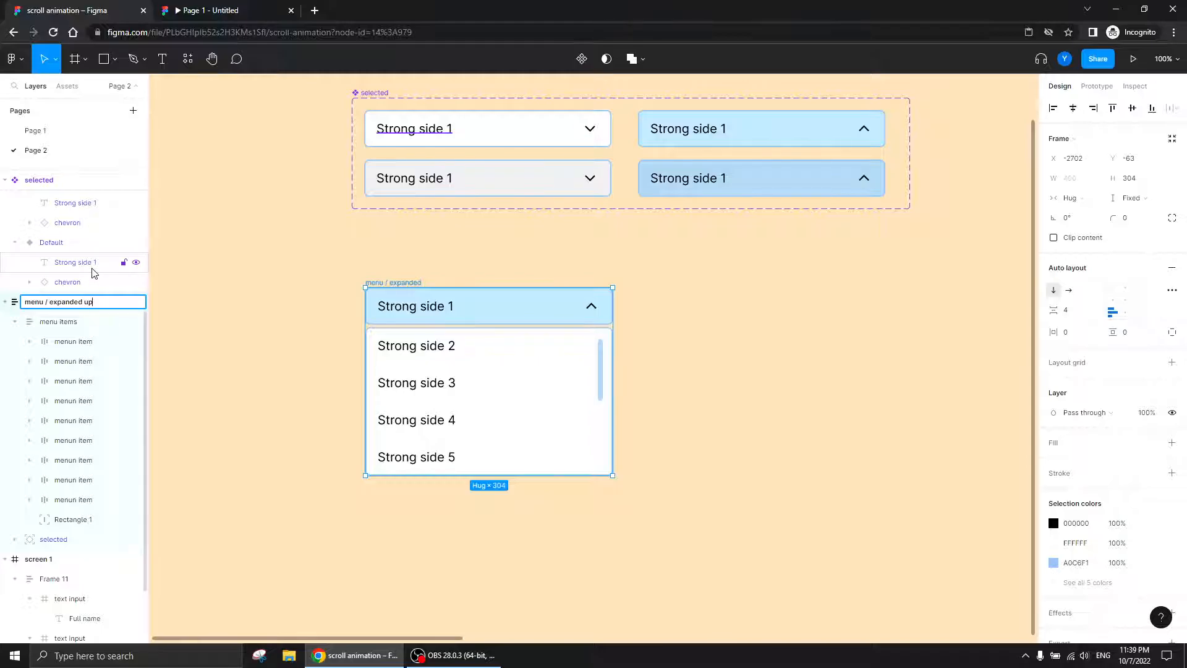
key(Return)
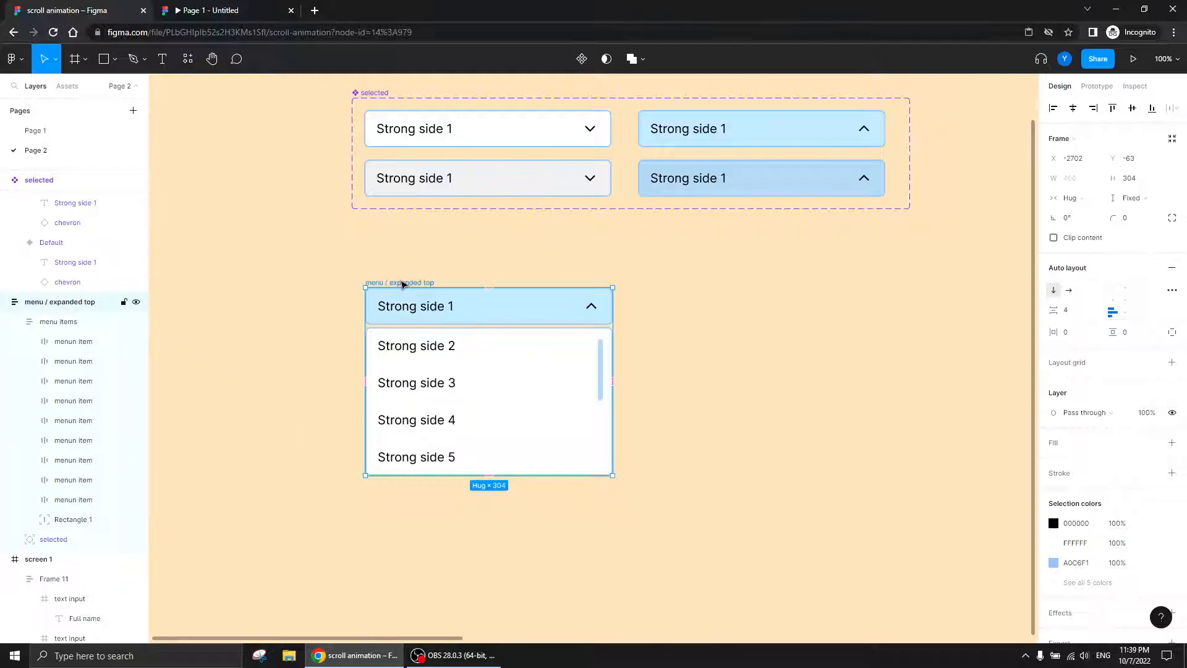
- Duplicate the menu / expanded top frame to its right and rename the copy menu / expanded bottom
alt+drag(402, 285, 691, 283)
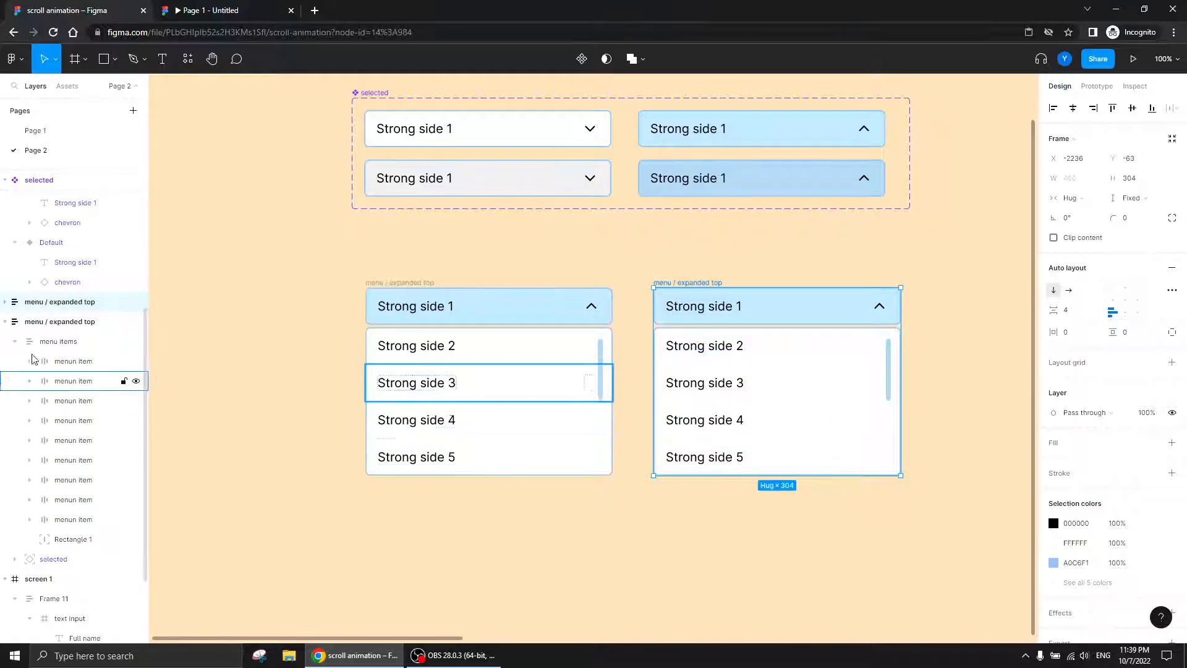
double_click(90, 304)
double_click(90, 303)
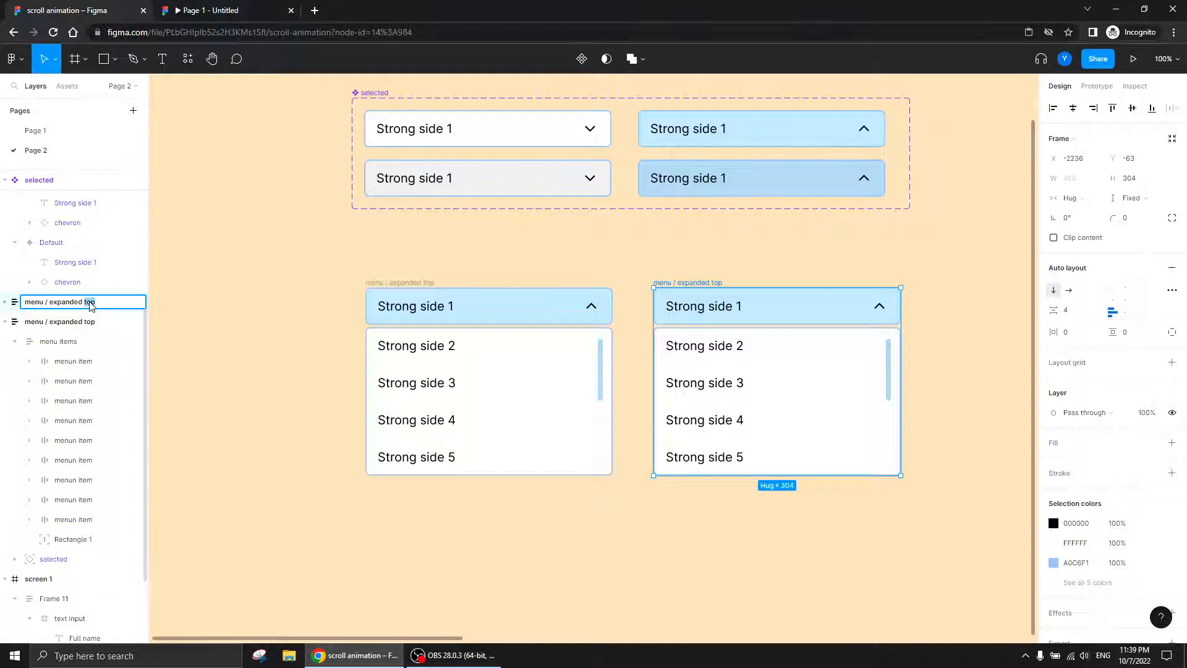
text(m)
key(Return)
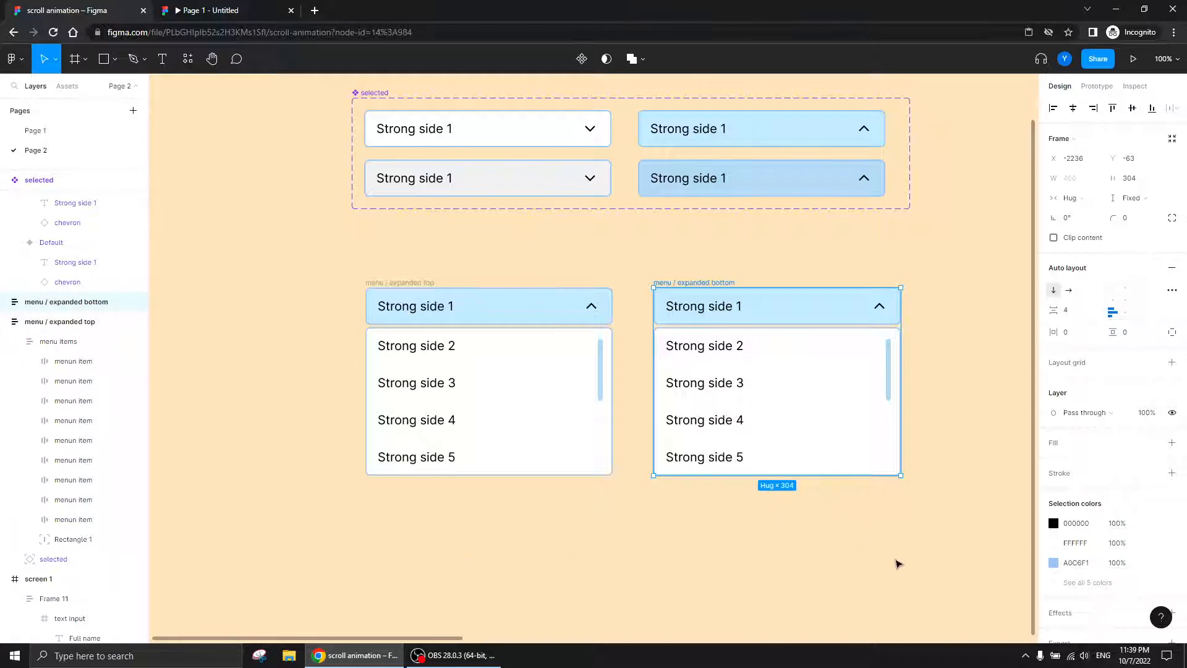
- Move the scrollbar rectangle in the menu / expanded bottom frame down to Y 125
drag(858, 549, 776, 533)
key(ctrl+plus)
drag(866, 489, 658, 450)
ctrl+click(802, 352)
key(Down)
key(Down)
key(Down)
key(Down)
key(Down)
key(Down)
key(Down)
key(Down)
key(Down)
key(Down)
key(Down)
key(Down)
key(Down)
key(Down)
key(Down)
key(Down)
key(Down)
key(Down)
key(Down)
key(Down)
key(Down)
key(Down)
key(Down)
key(Down)
key(Down)
key(Down)
key(Down)
key(Down)
key(Down)
key(Down)
key(Down)
key(Down)
key(Down)
key(Down)
key(Down)
key(Down)
key(Down)
key(Down)
key(Down)
key(Down)
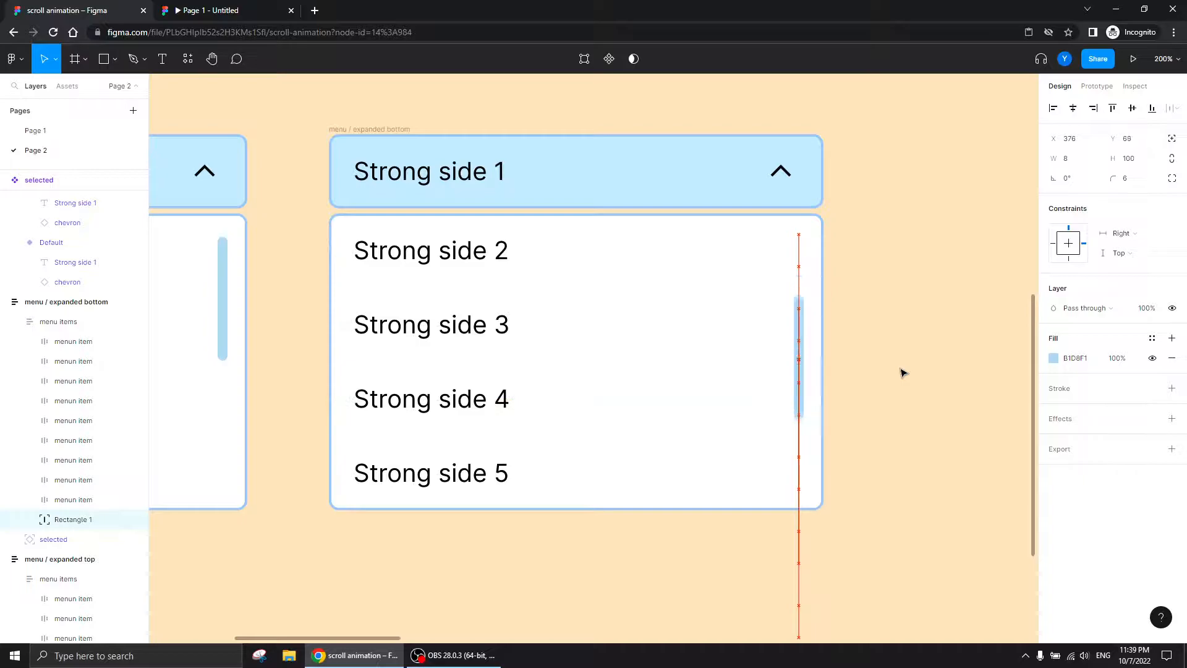
key(Down)
key(Down)
key(Down)
key(Down)
key(Down)
key(Down)
key(Down)
key(Down)
key(Down)
key(Down)
key(Down)
key(Down)
key(Down)
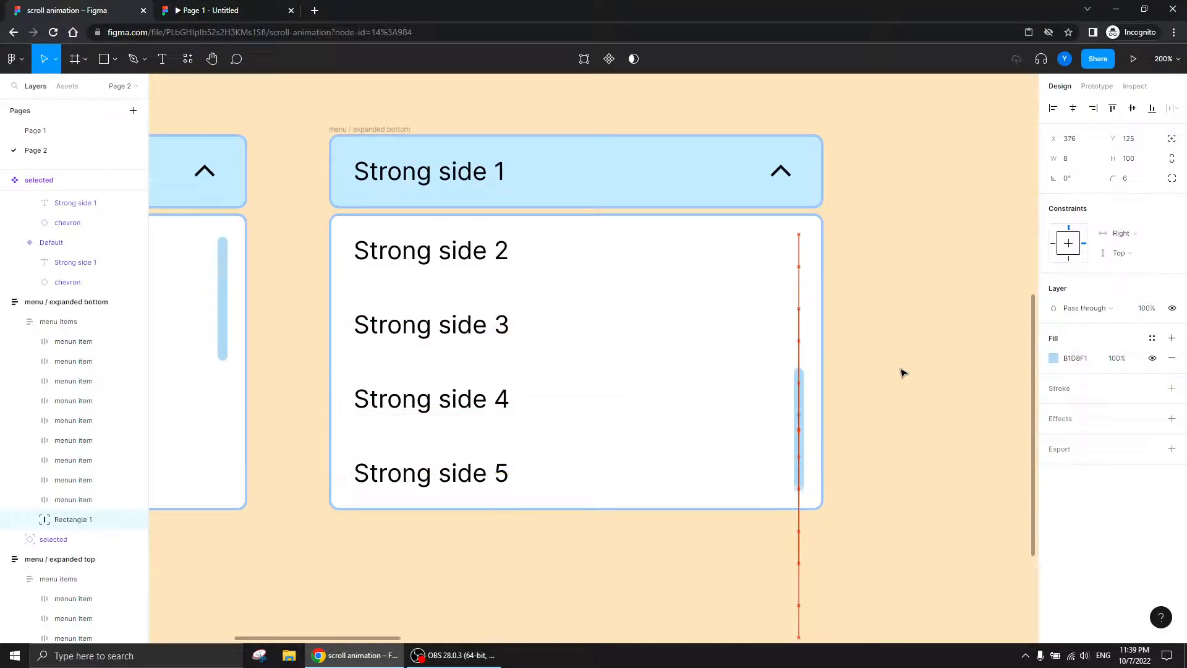
- Set the auto layout alignment of the menu items frame in menu / expanded bottom to bottom left
click(562, 328)
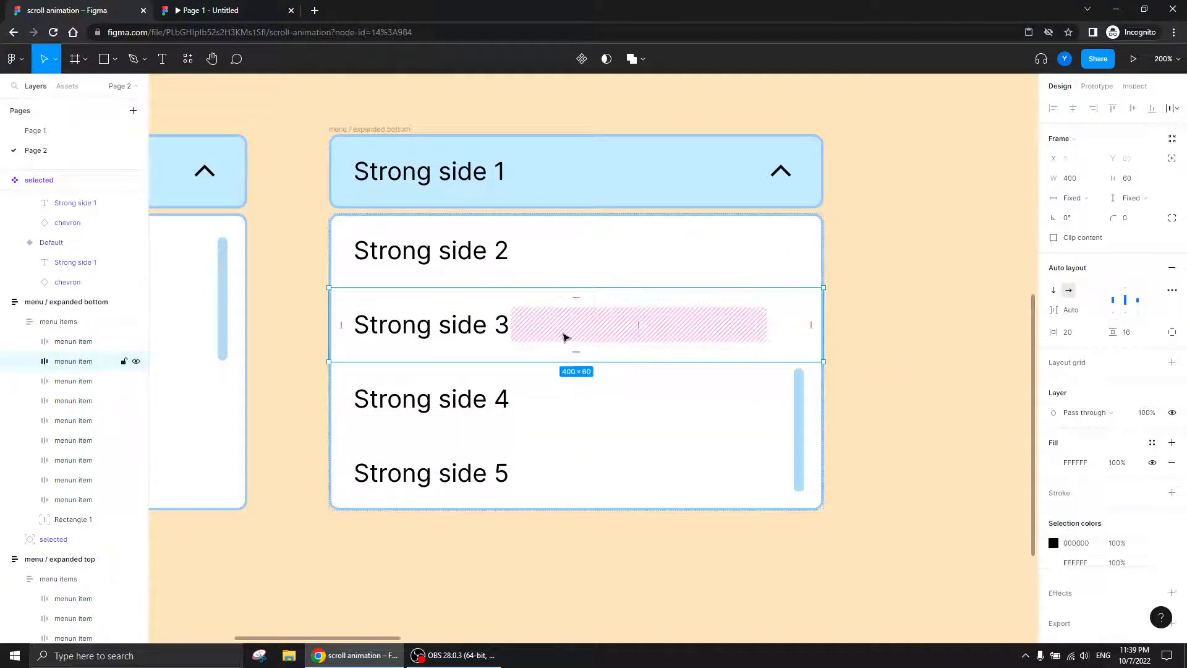
click(58, 322)
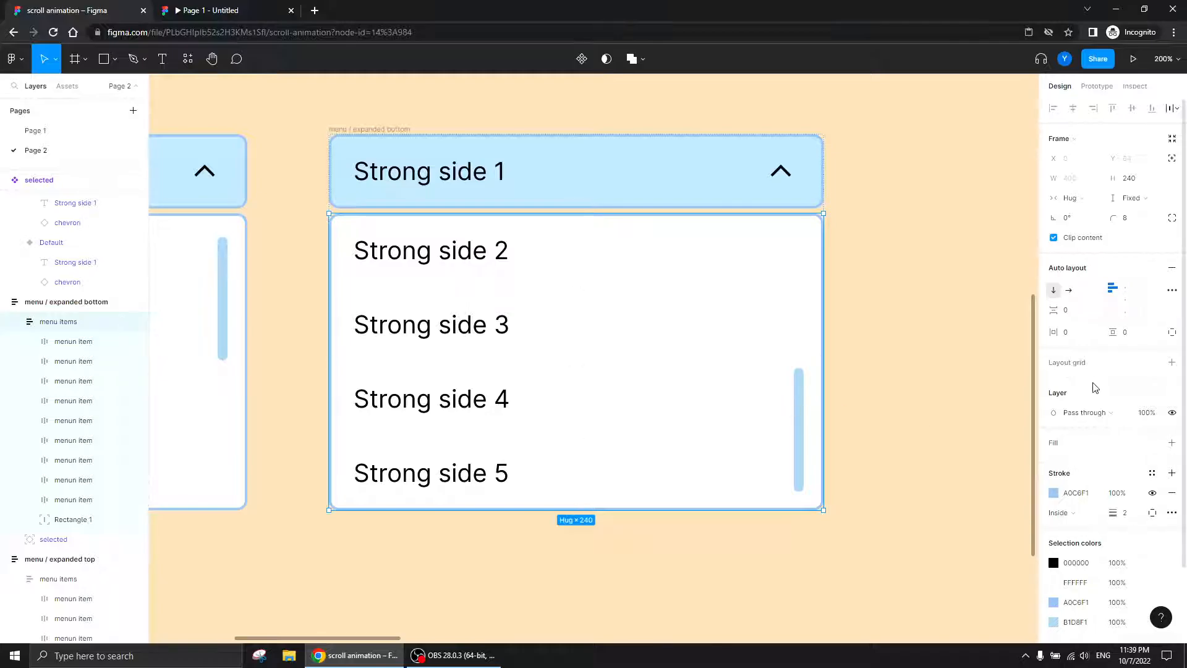
click(1113, 316)
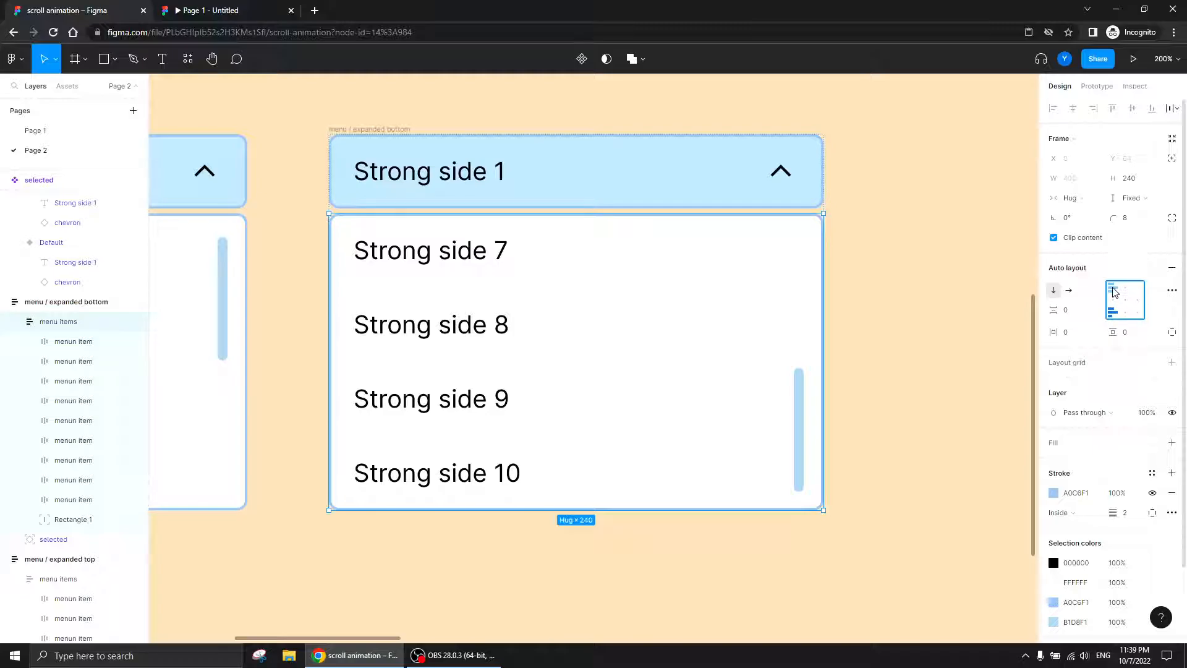
click(1115, 292)
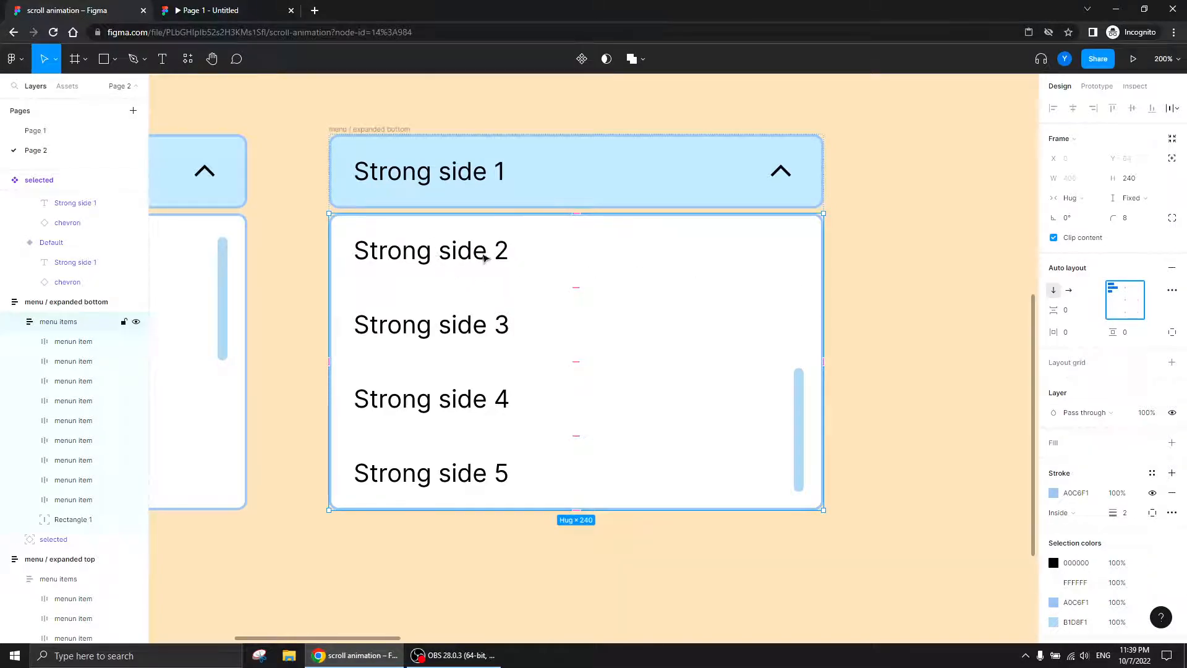
click(1111, 316)
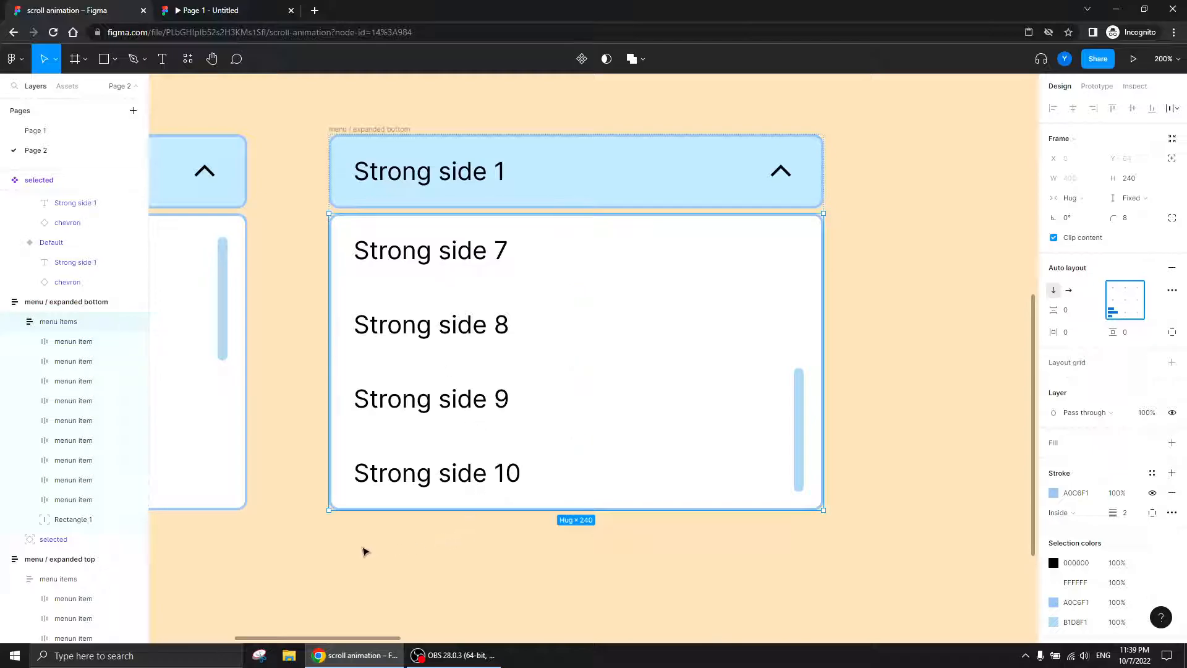
- Duplicate the menu / expanded top frame to its left and rename the copy menu / collapsed
click(363, 548)
drag(188, 555, 691, 493)
drag(355, 517, 418, 517)
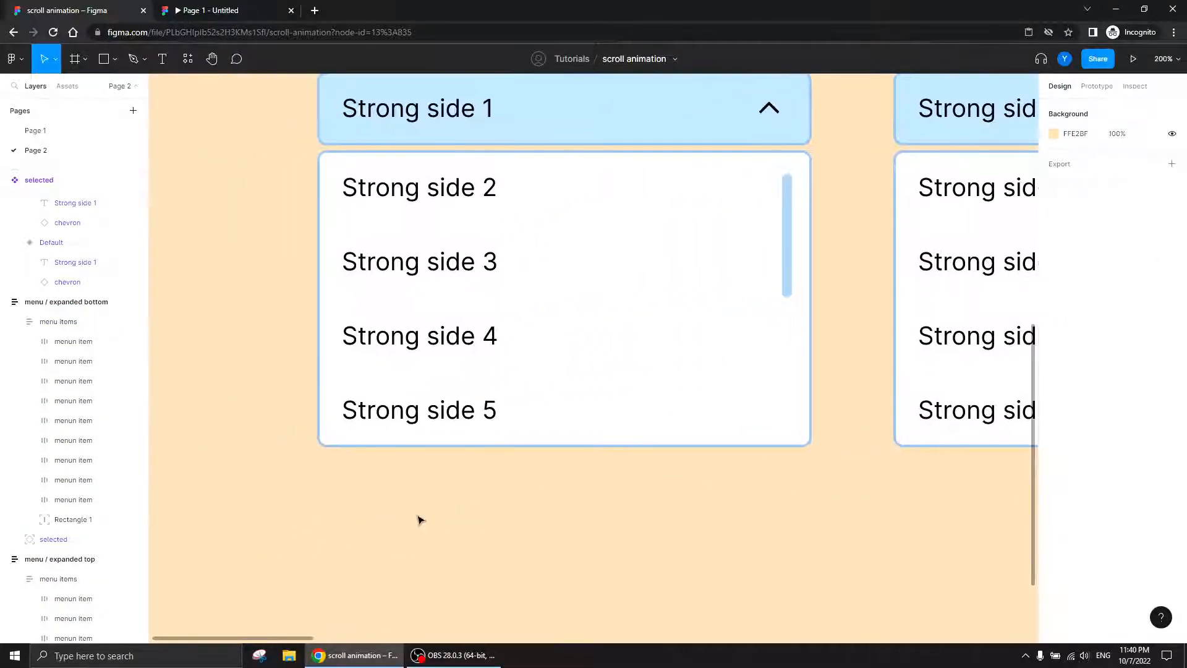
key(shift+0)
drag(494, 211, 205, 211)
drag(345, 375, 600, 413)
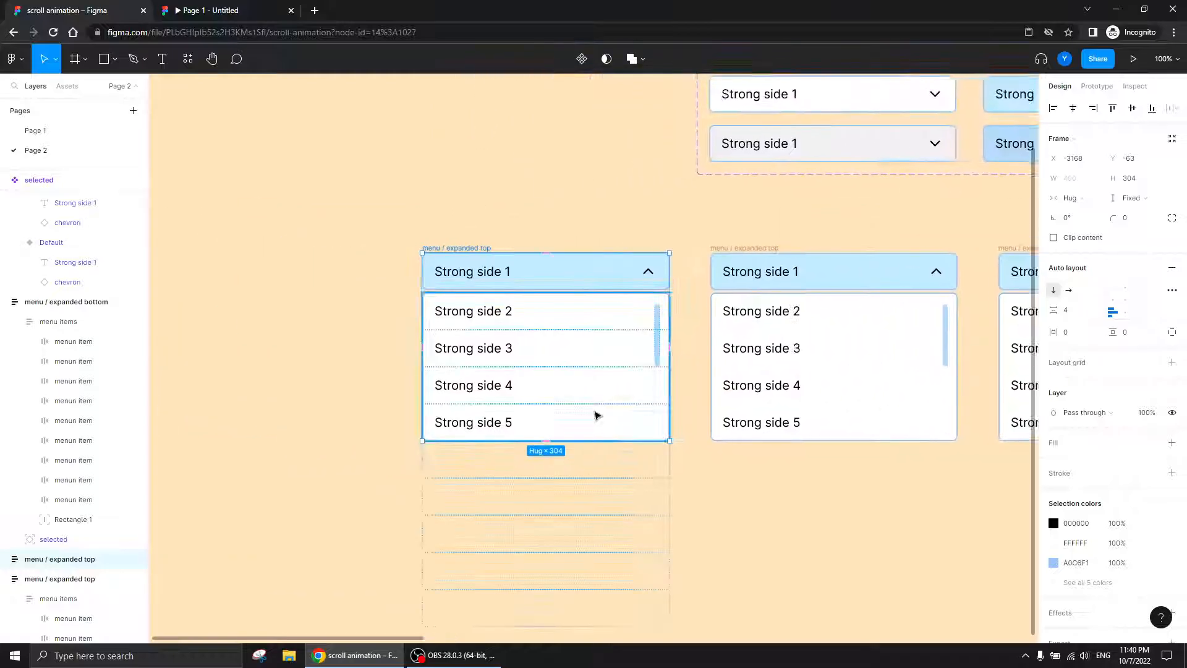
double_click(64, 560)
drag(49, 559, 128, 569)
text(collaps)
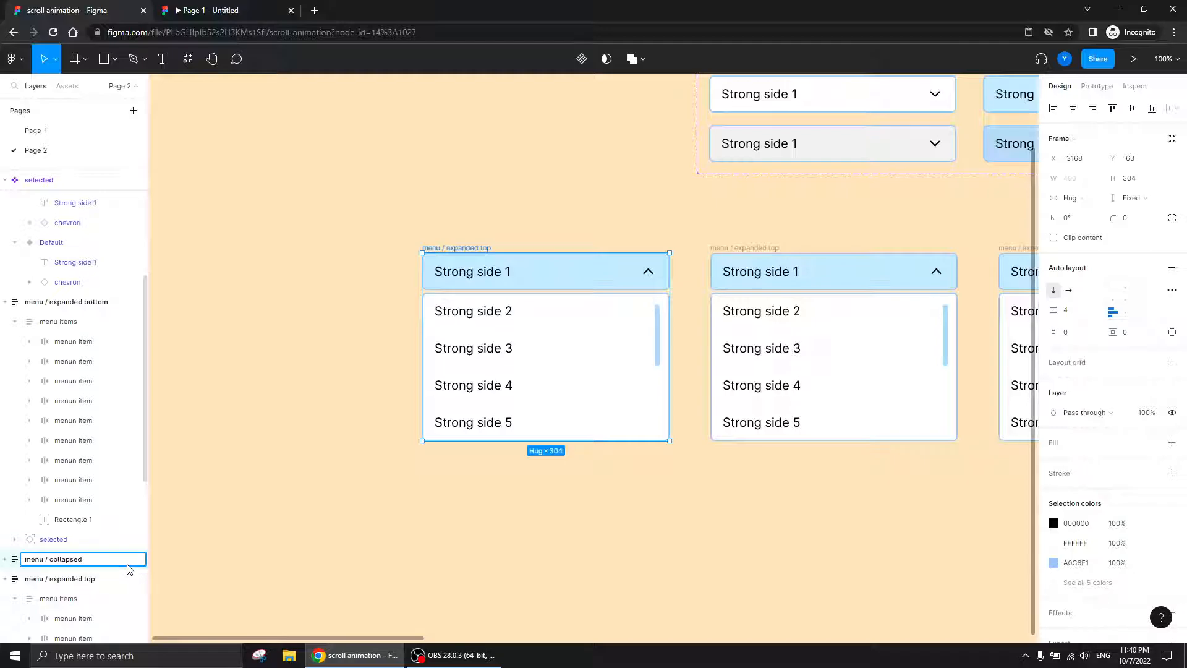
key(Return)
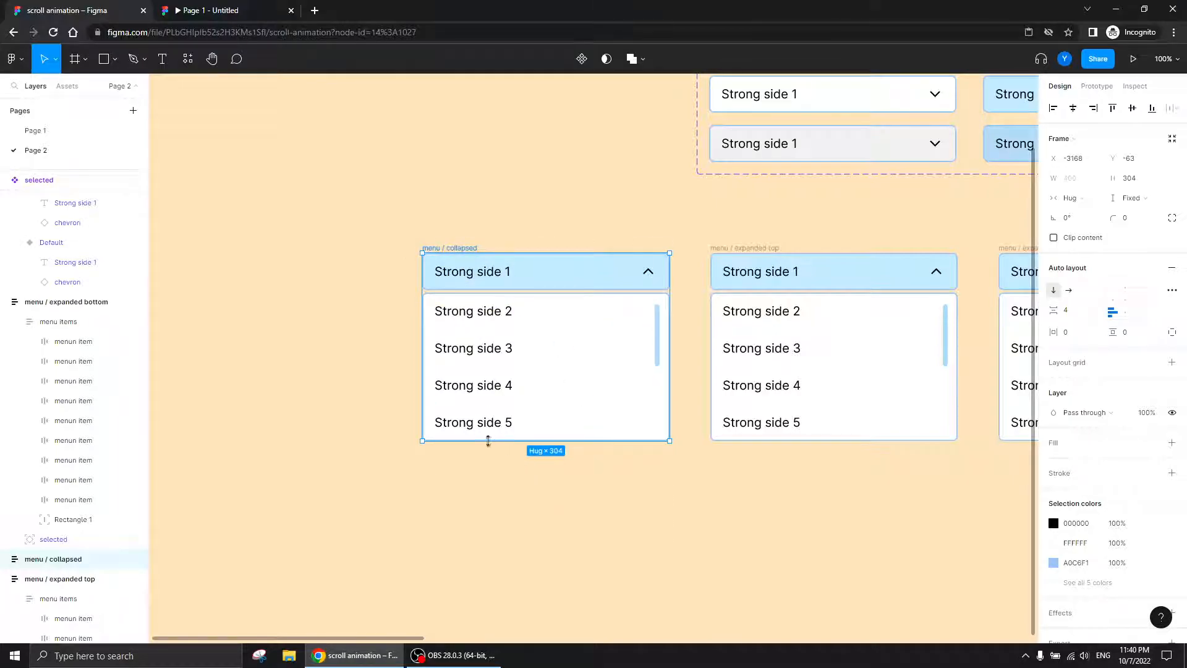
- Shrink the menu / collapsed frame to a height of 60 and clip its content
drag(489, 439, 492, 289)
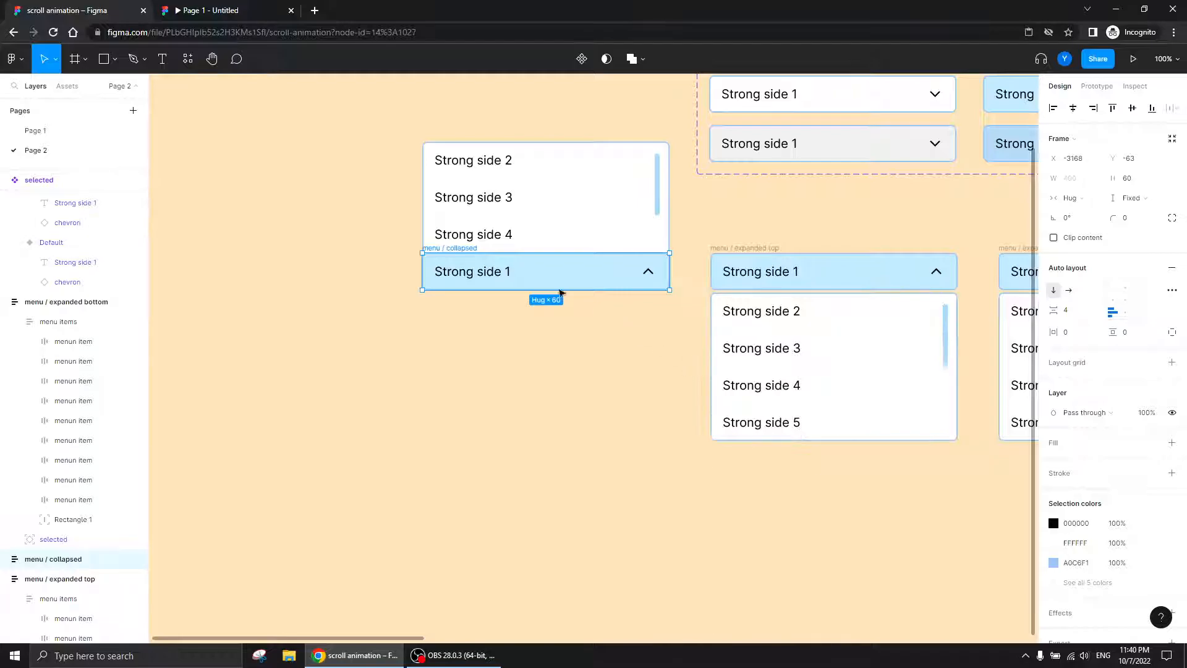
click(1111, 312)
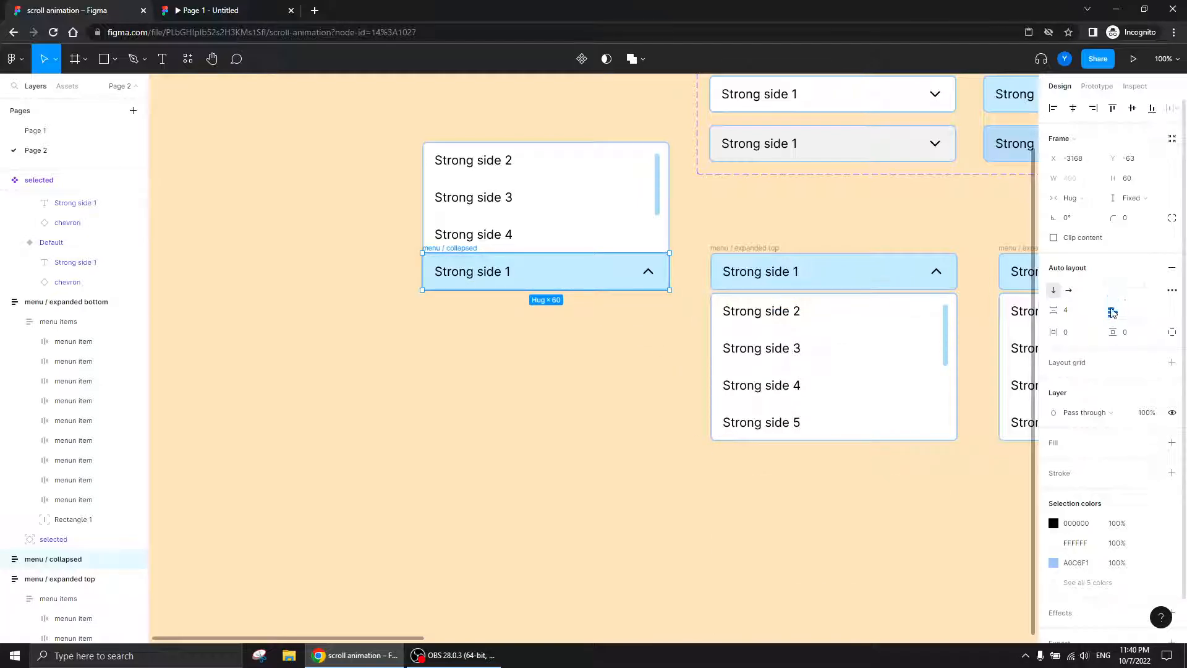
click(1055, 239)
click(414, 426)
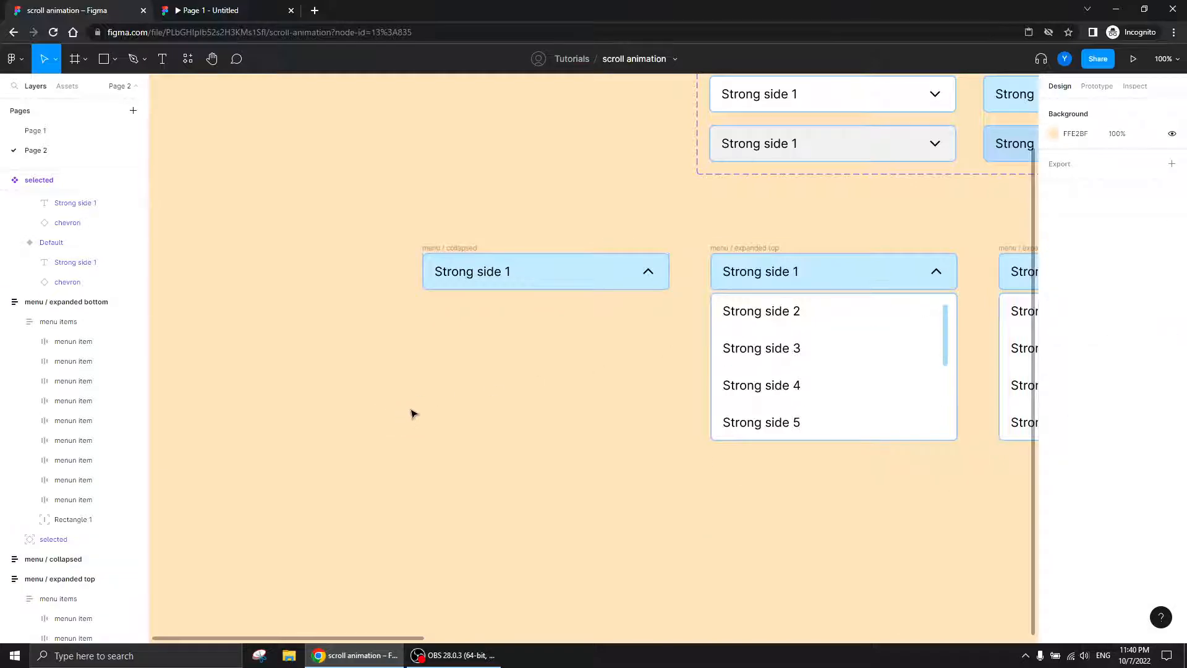
- Set the corner radius of the menu / collapsed frame to 8
click(566, 270)
drag(533, 352, 591, 428)
key(ctrl+plus)
click(347, 212)
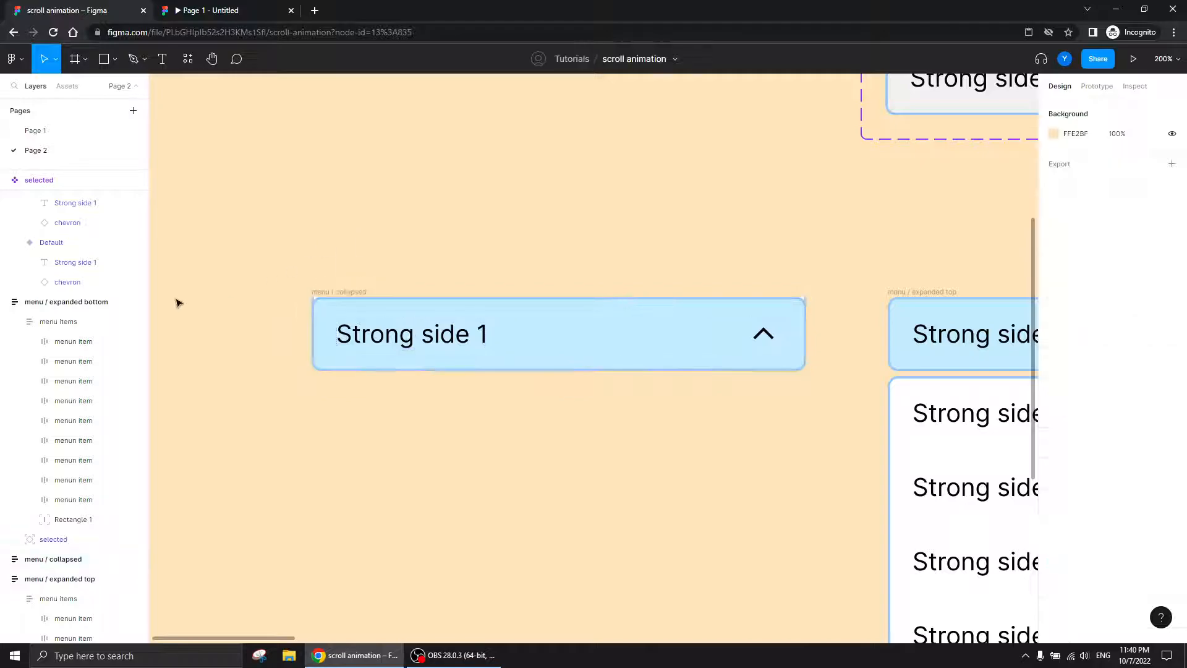
click(347, 292)
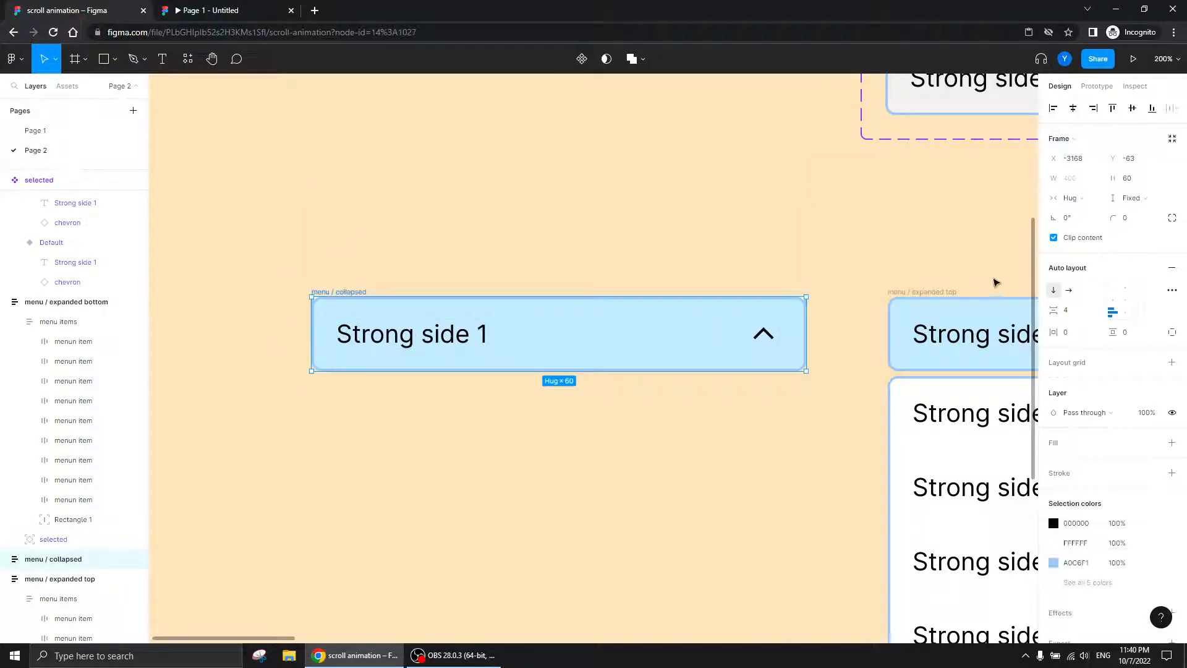
click(1132, 218)
key(Return)
- Set the corner radius of the menu / expanded top frame to 8
scroll(654, 413, right, 6)
scroll(654, 413, down, 2)
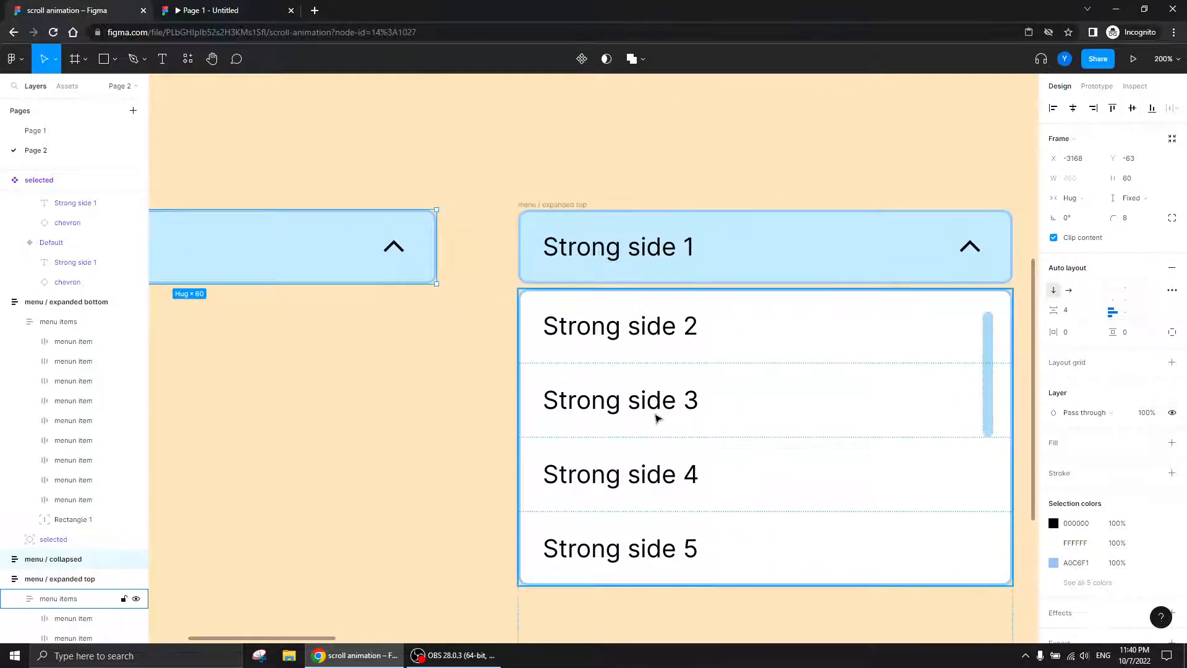
click(579, 206)
click(1128, 218)
key(Return)
- Clip the content of the menu / expanded bottom frame and set its corner radius to 8
drag(967, 352, 383, 338)
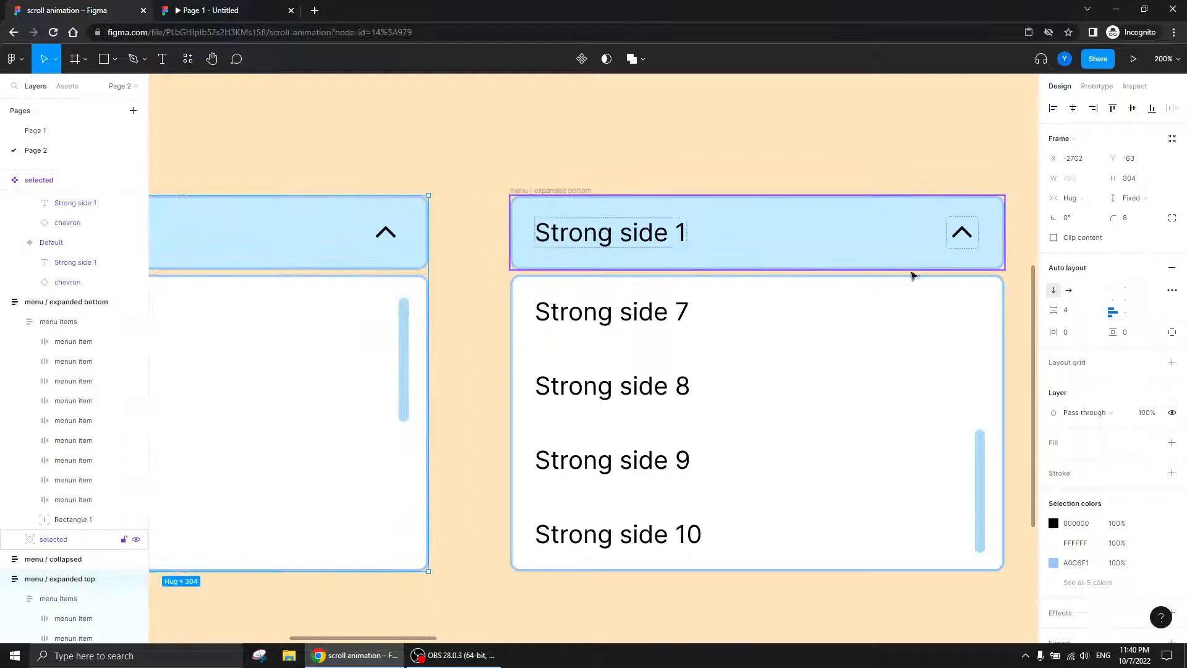
click(582, 189)
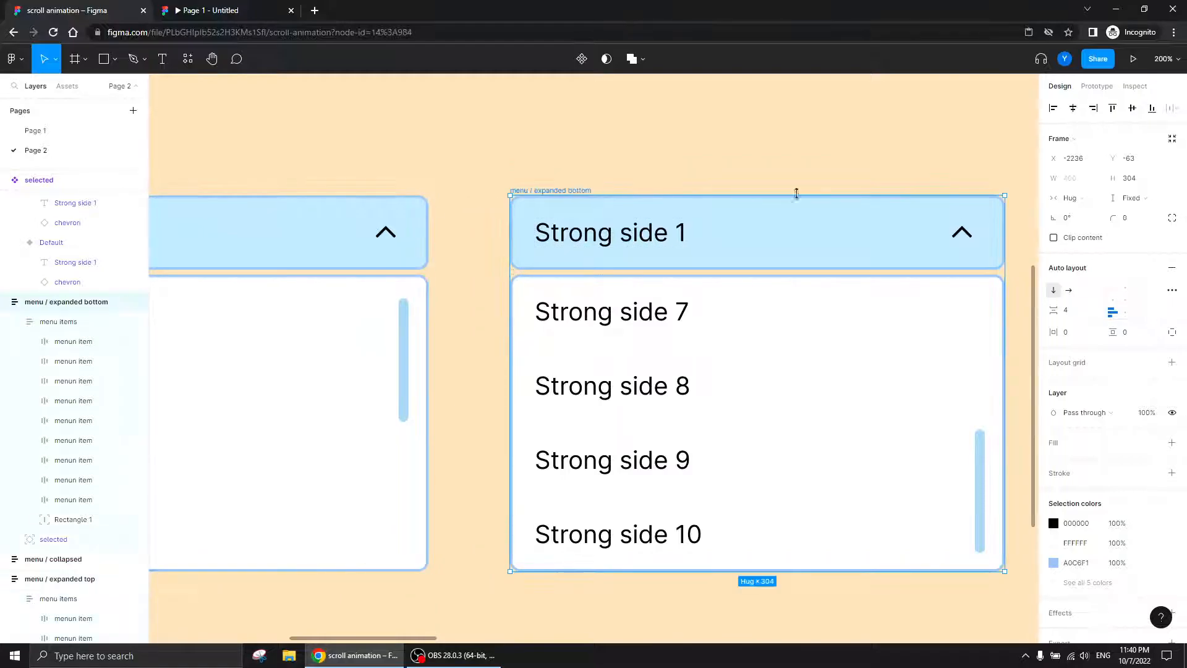
click(1053, 237)
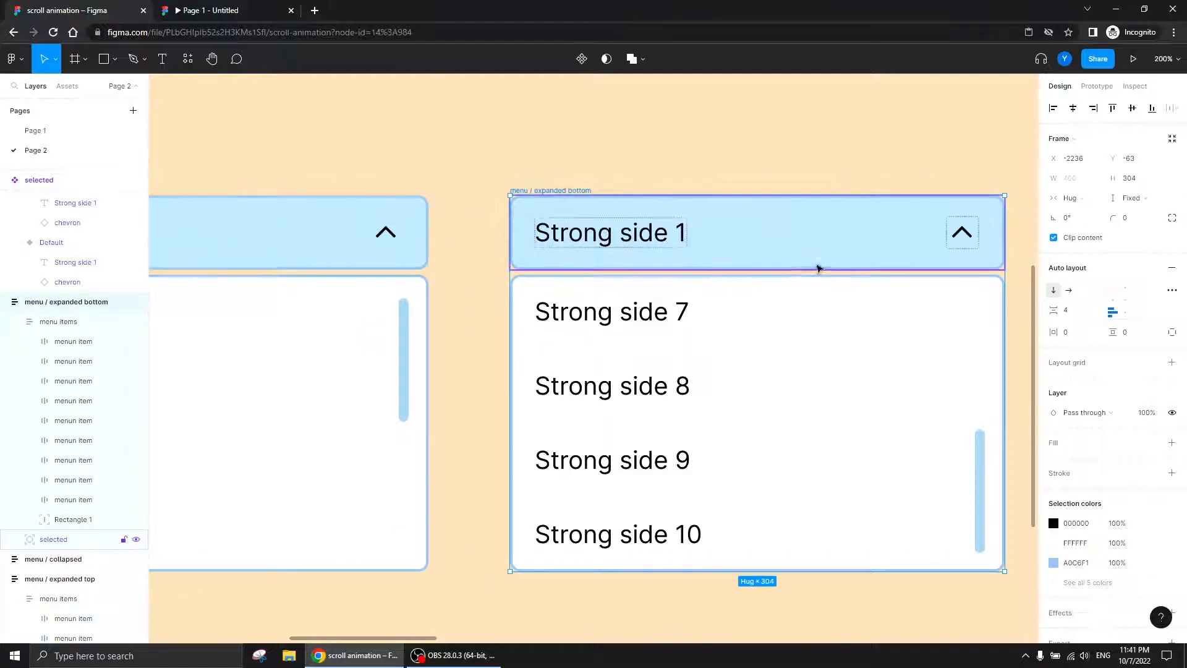
click(1132, 220)
key(Return)
- Switch the selected instance inside the menu / collapsed frame to the Default variant
drag(453, 155, 674, 154)
key(ctrl+minus)
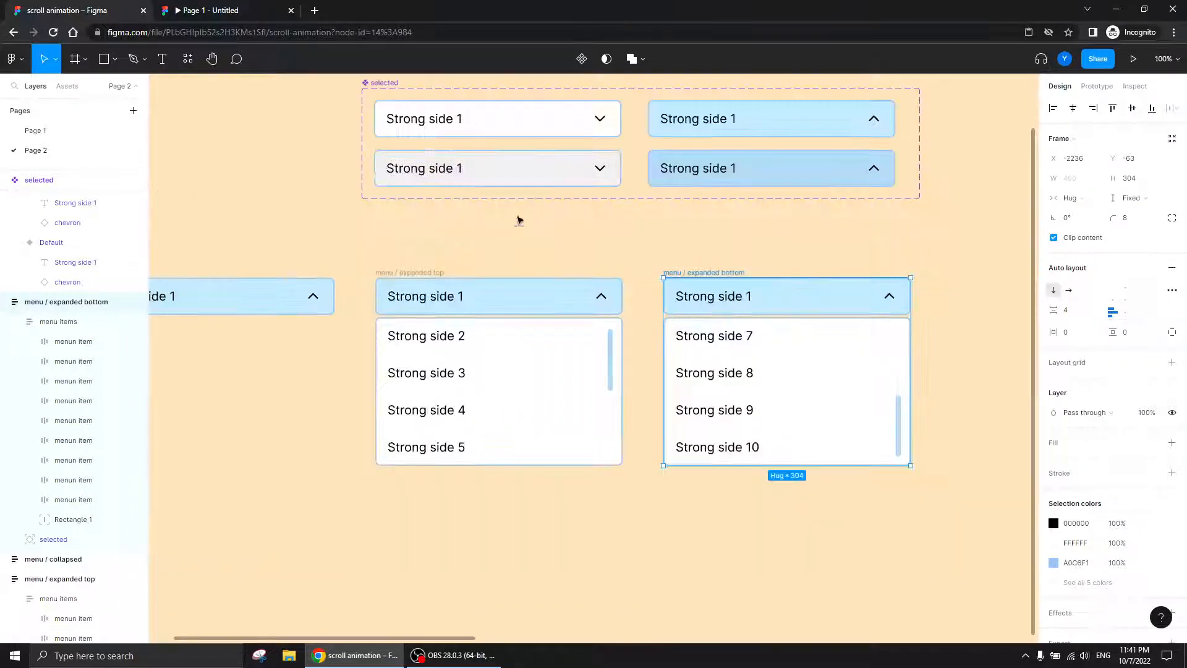
drag(384, 528, 554, 493)
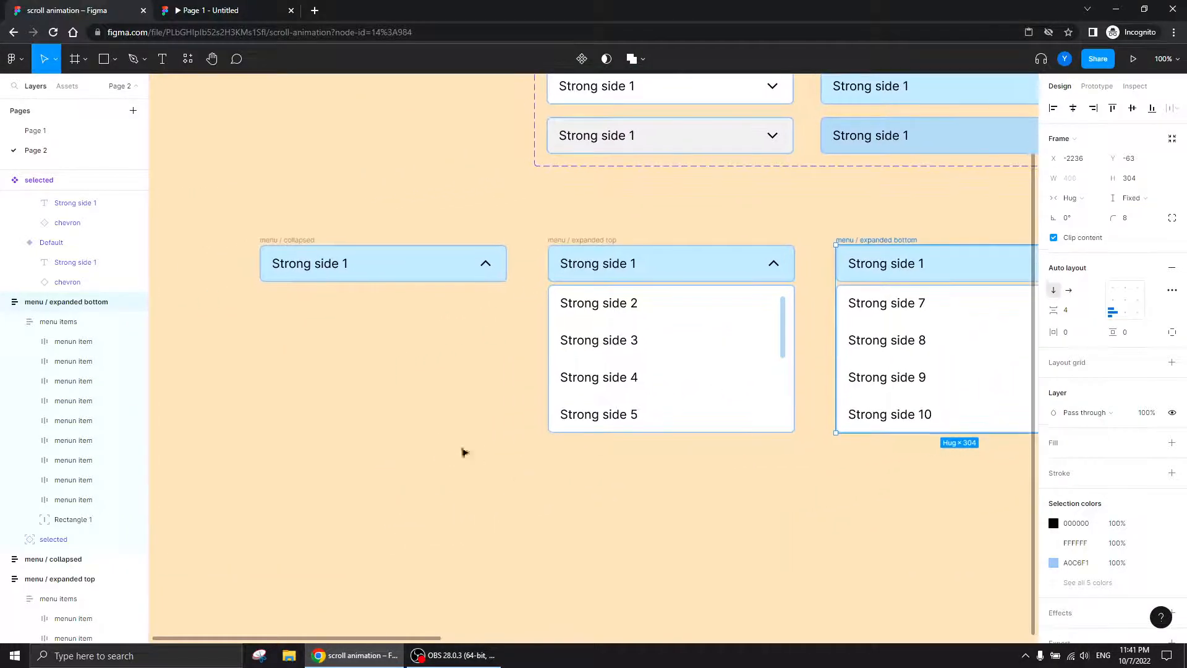
click(419, 265)
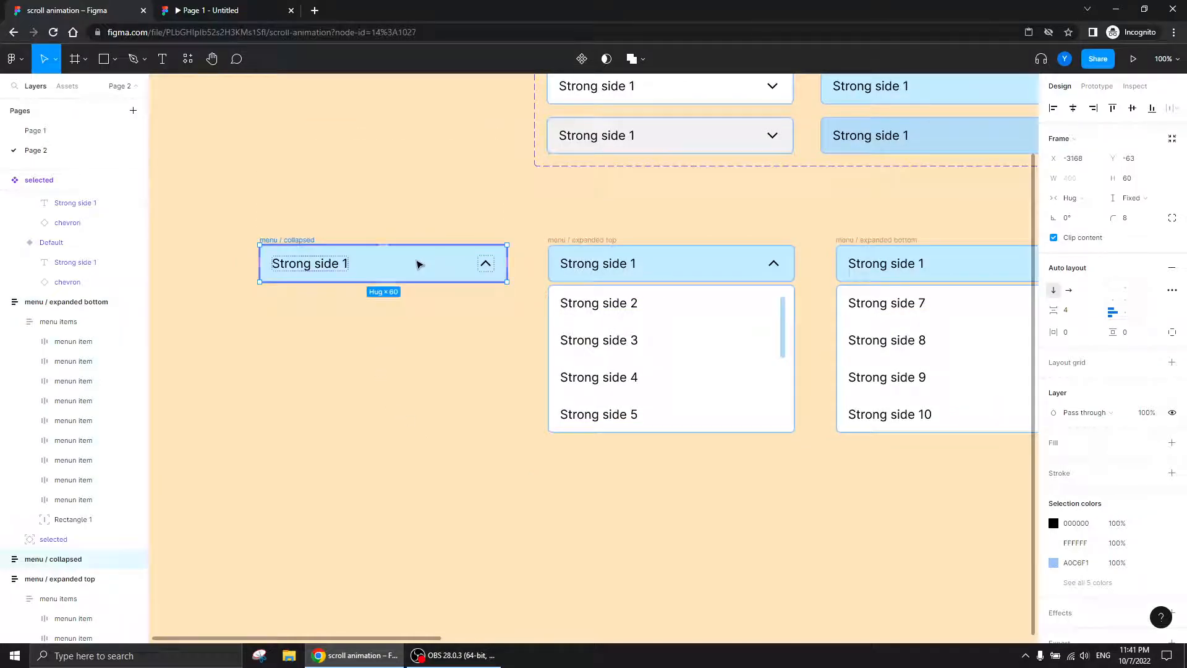
click(419, 265)
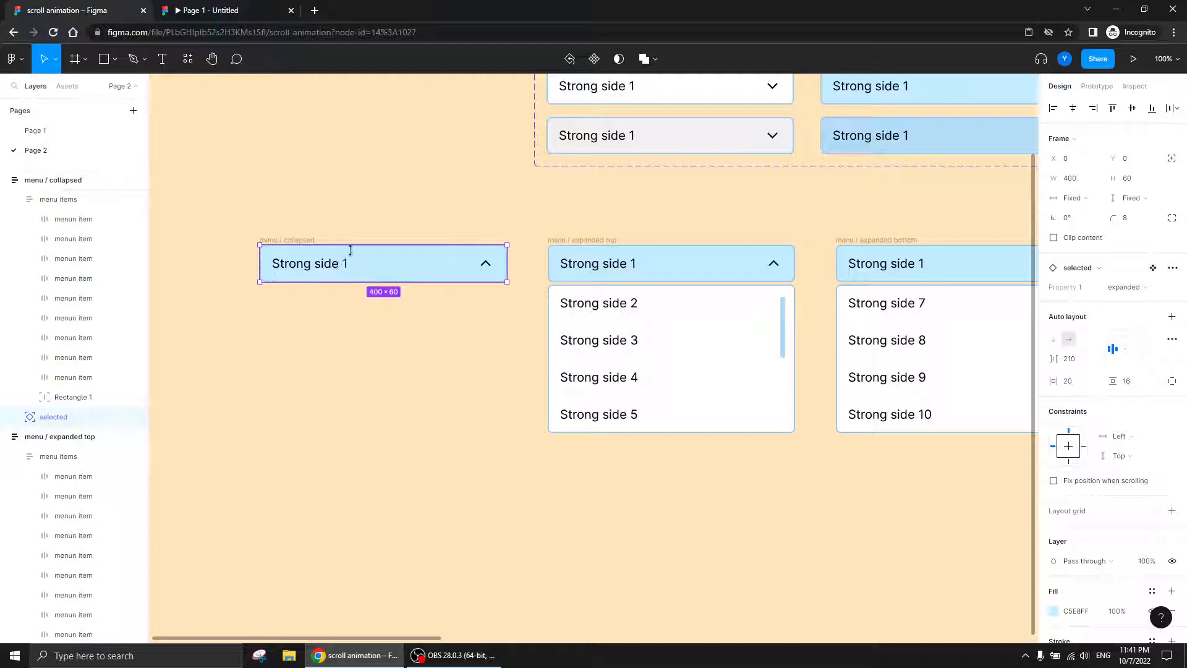
click(1132, 288)
click(1135, 243)
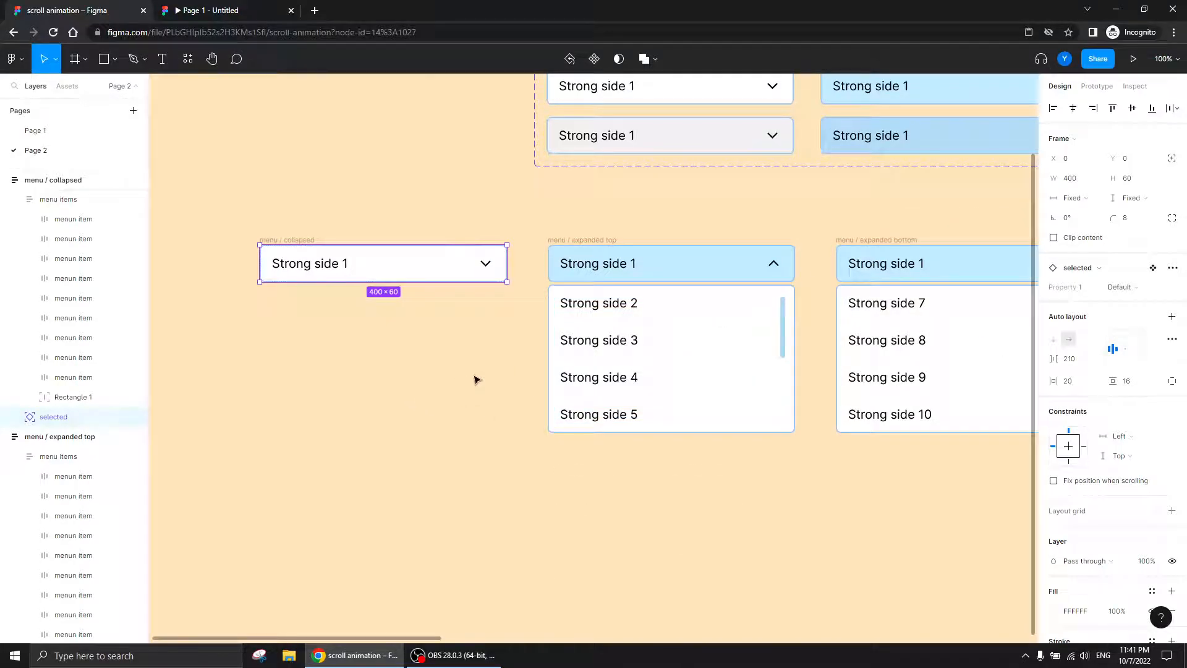
- Combine the menu / collapsed, menu / expanded top and menu / expanded bottom frames into one component set
scroll(466, 376, up, 3)
scroll(467, 376, right, 3)
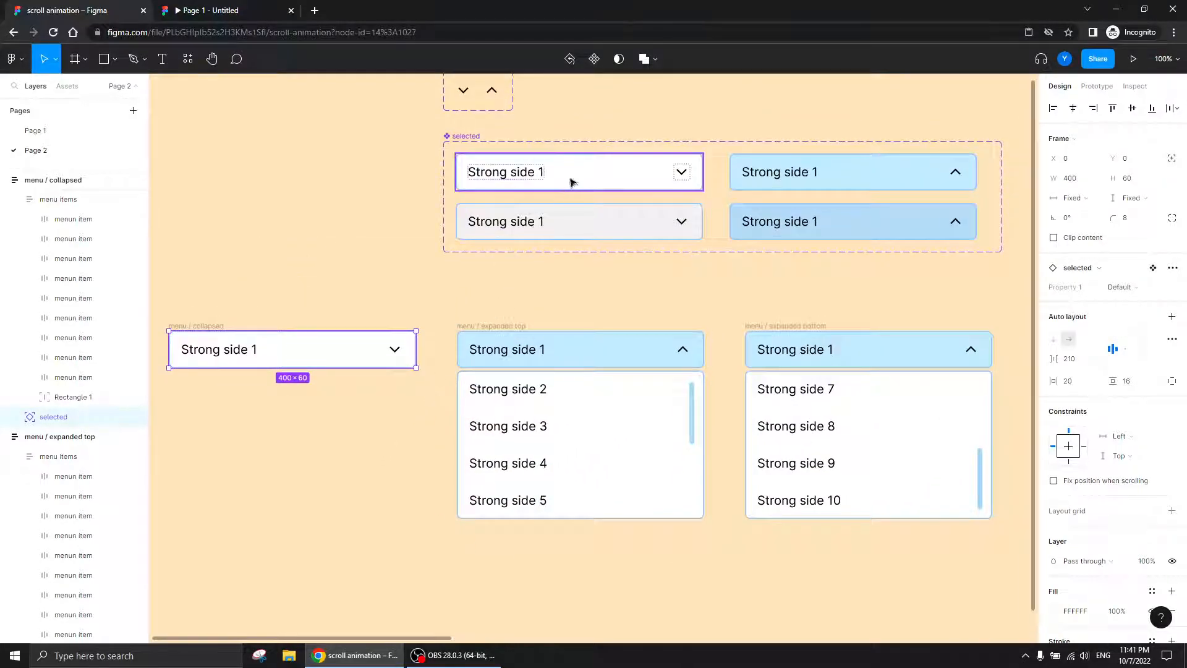
click(389, 309)
scroll(396, 433, down, 3)
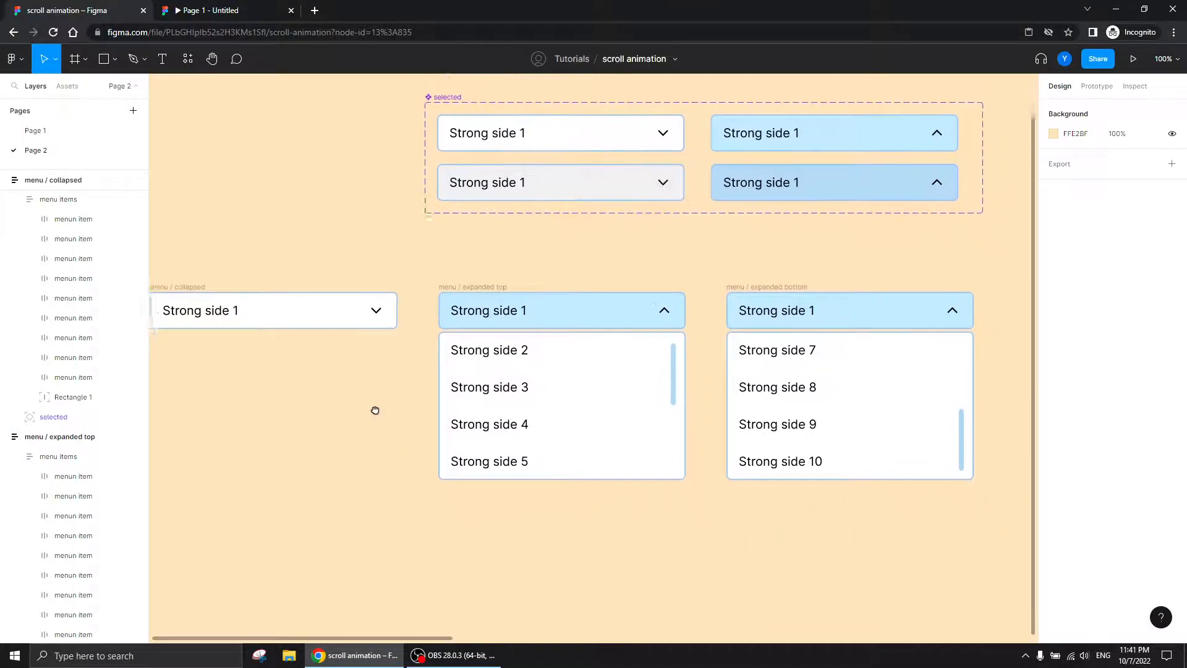
drag(1008, 178, 148, 475)
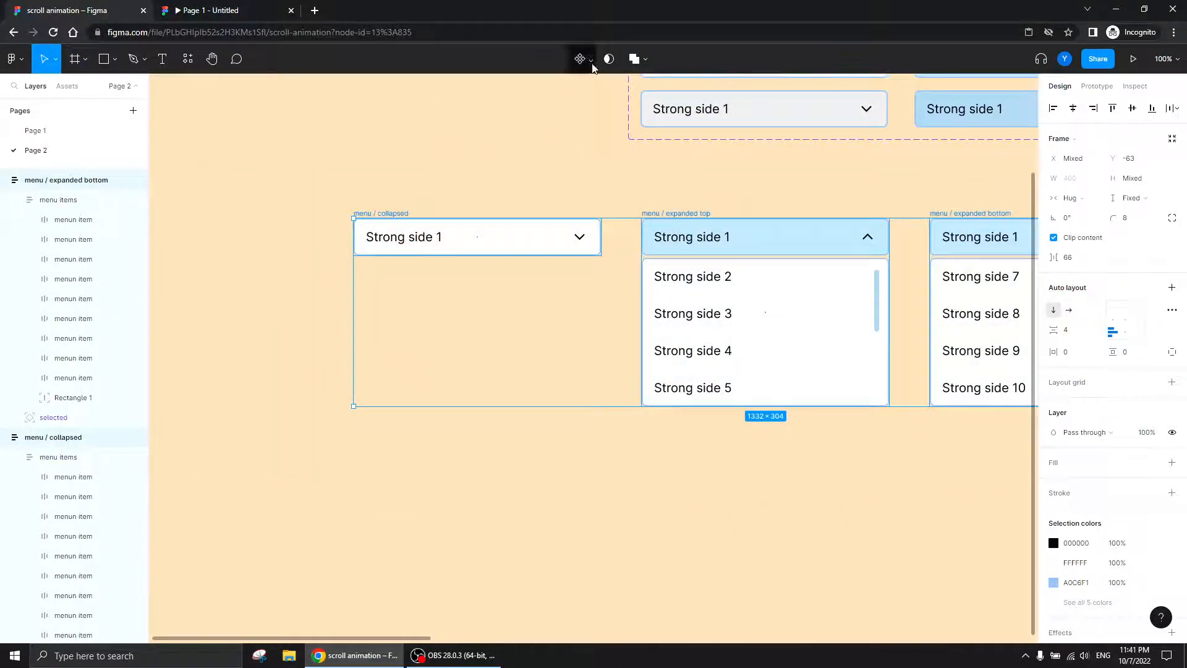
click(587, 59)
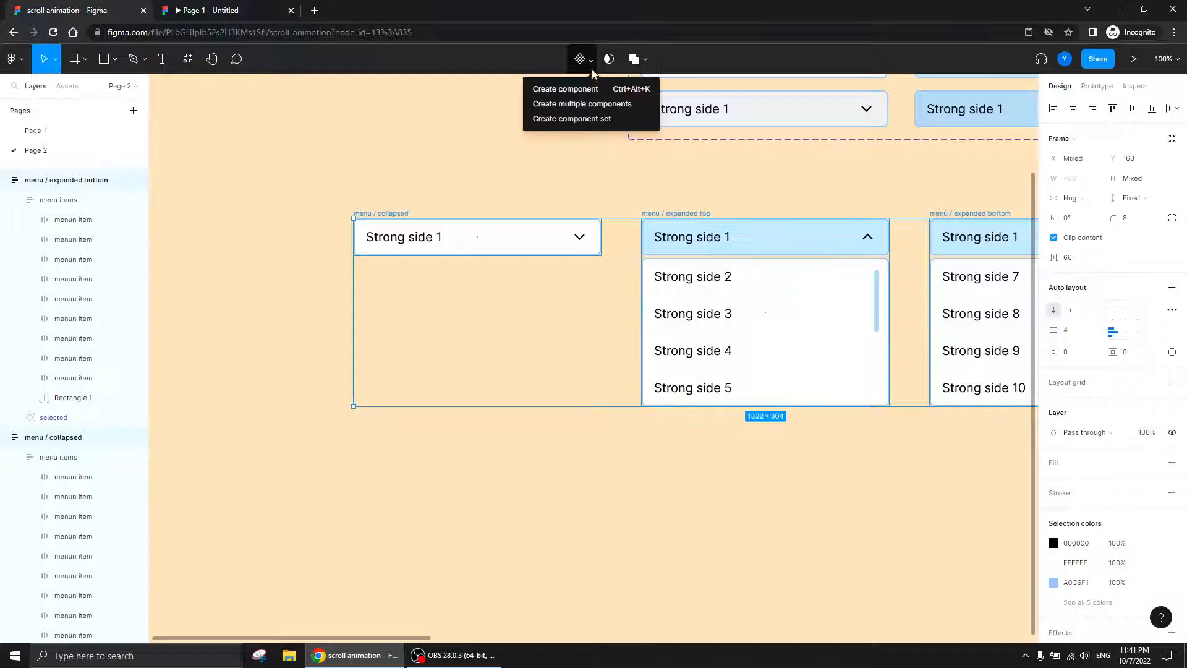
click(560, 120)
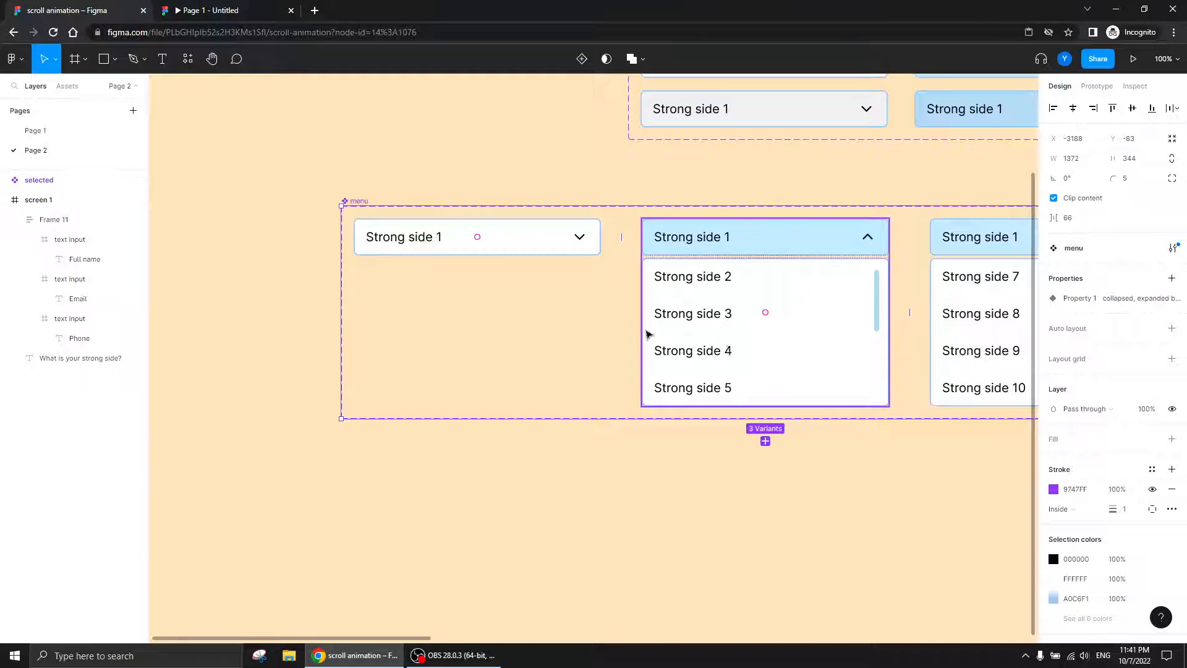
- Add a prototype interaction from the collapsed variant's selected instance that changes it to the expanded top variant on click
click(519, 242)
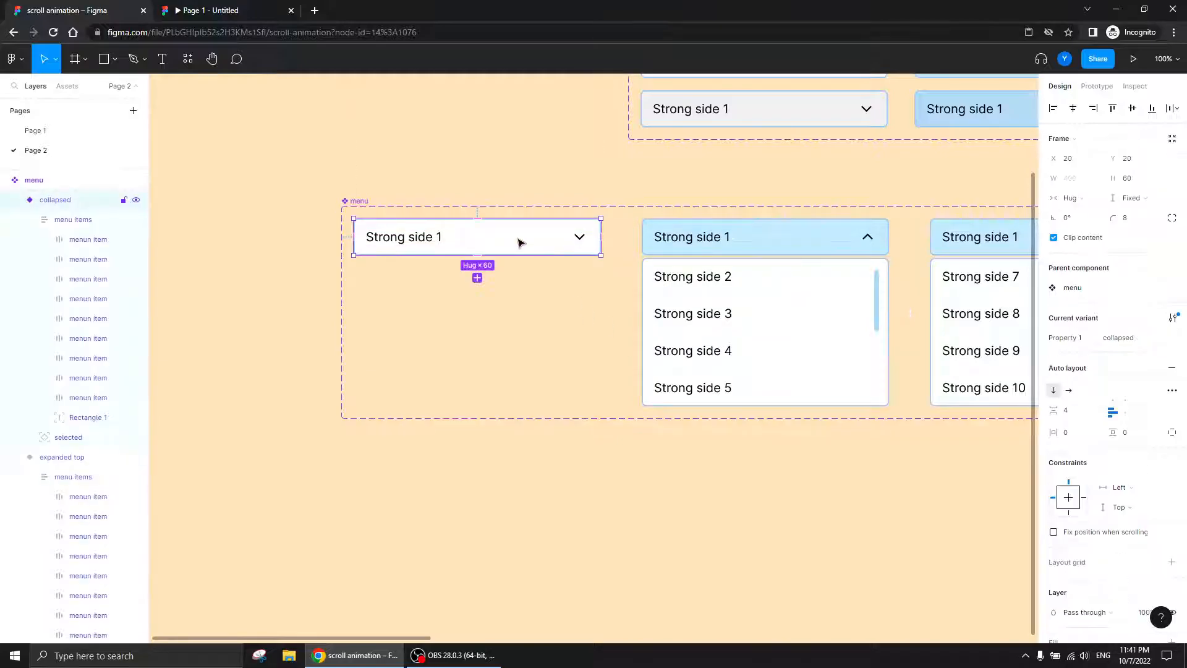
key(shift+e)
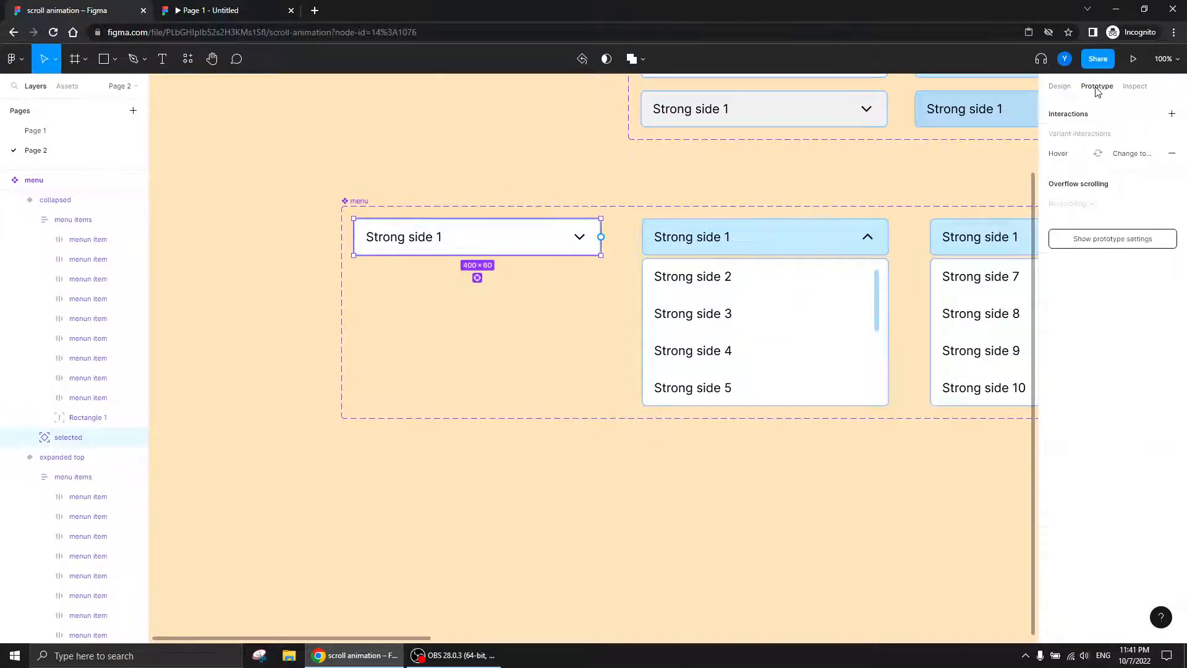
drag(602, 237, 665, 248)
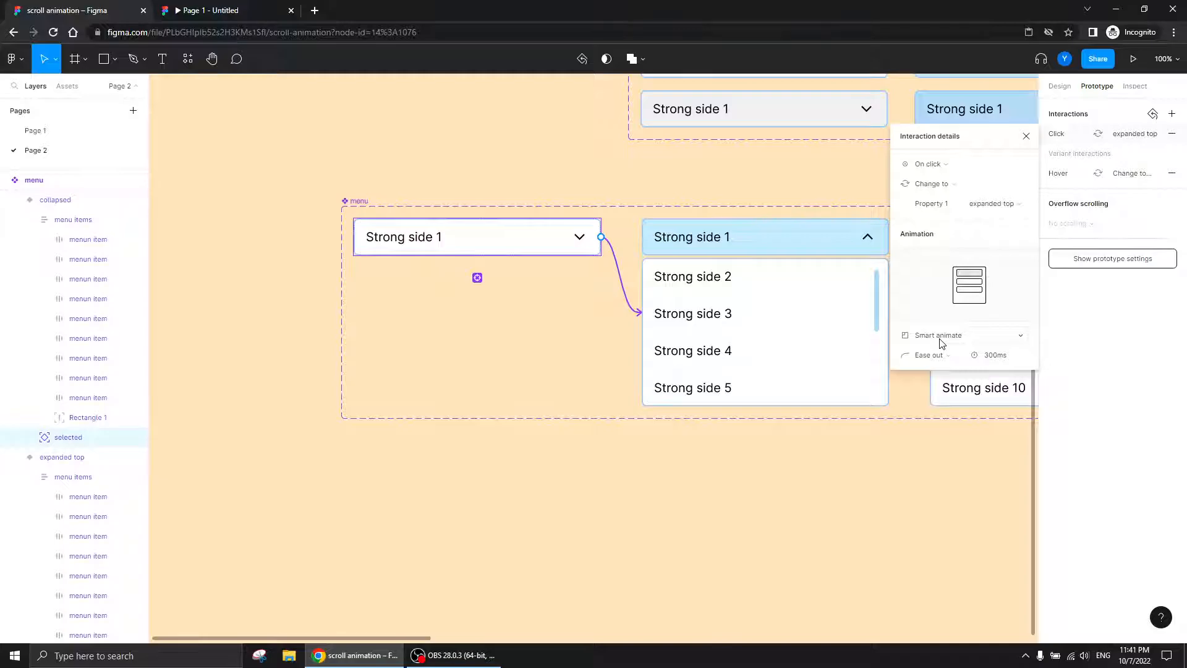
- Link the selected instance in the expanded top variant back to the collapsed variant with a prototype interaction
drag(874, 428, 479, 456)
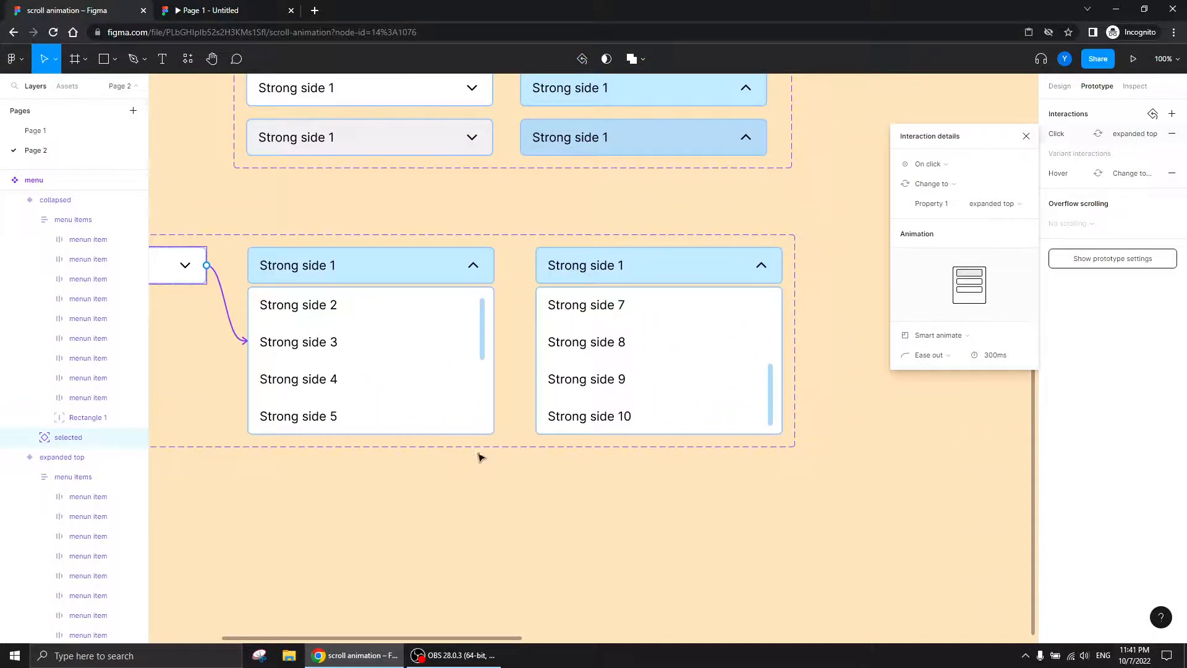
click(427, 269)
click(456, 265)
drag(494, 265, 199, 264)
- Add a prototype interaction from the selected instance in the expanded bottom variant that changes it to the collapsed variant
click(715, 267)
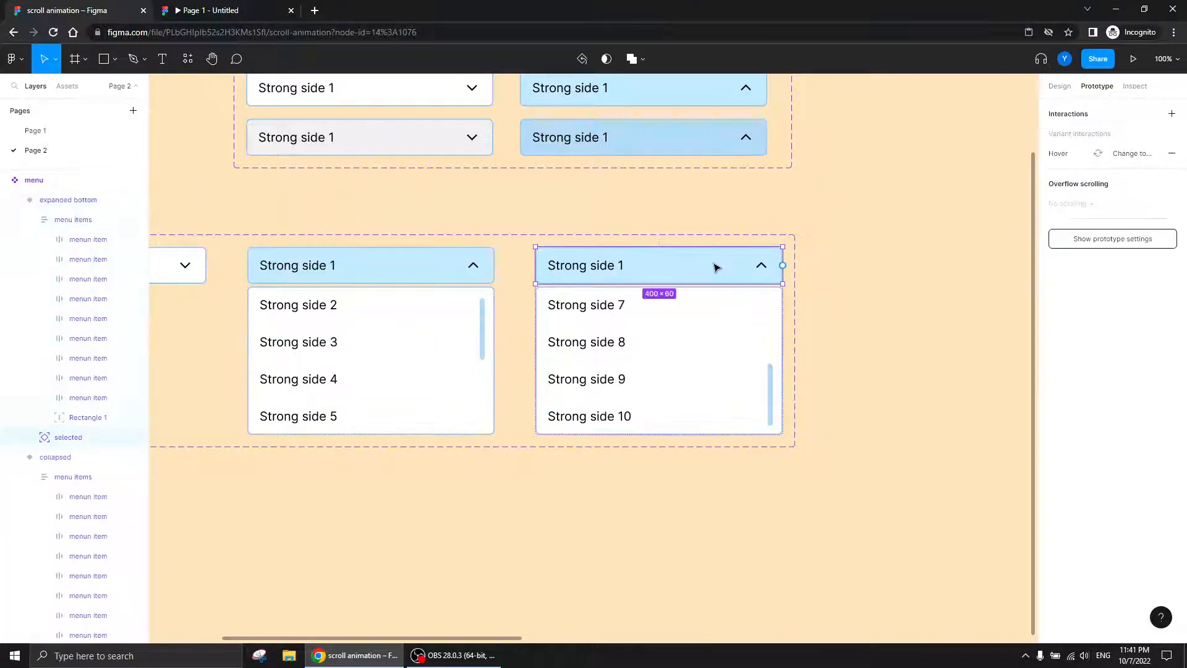
drag(782, 265, 200, 276)
click(589, 532)
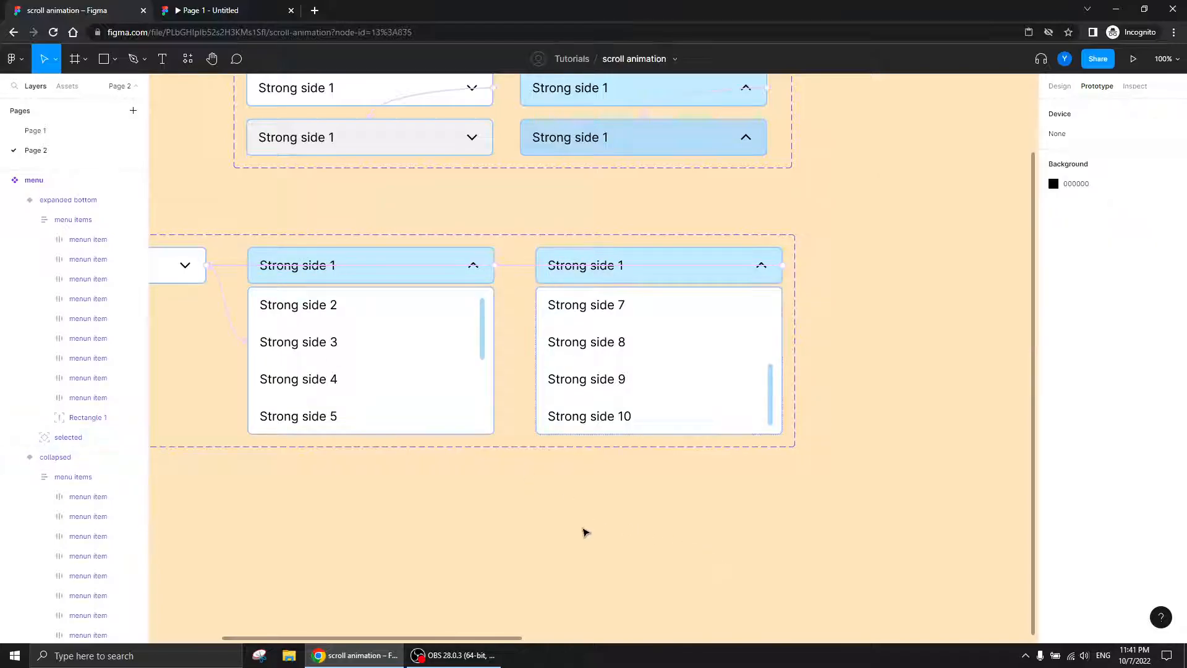
- Copy the collapsed menu variant and paste it as an instance into the form field stack on screen 1
scroll(371, 518, left, 5)
click(435, 283)
click(435, 283)
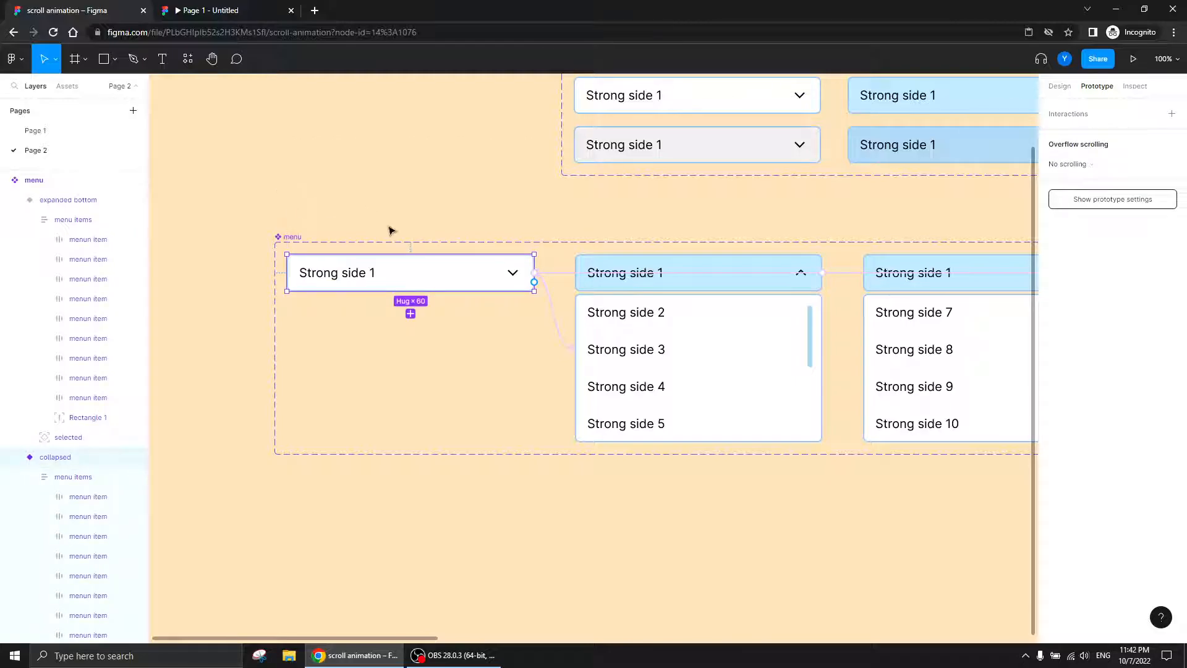
click(877, 509)
scroll(846, 478, right, 2)
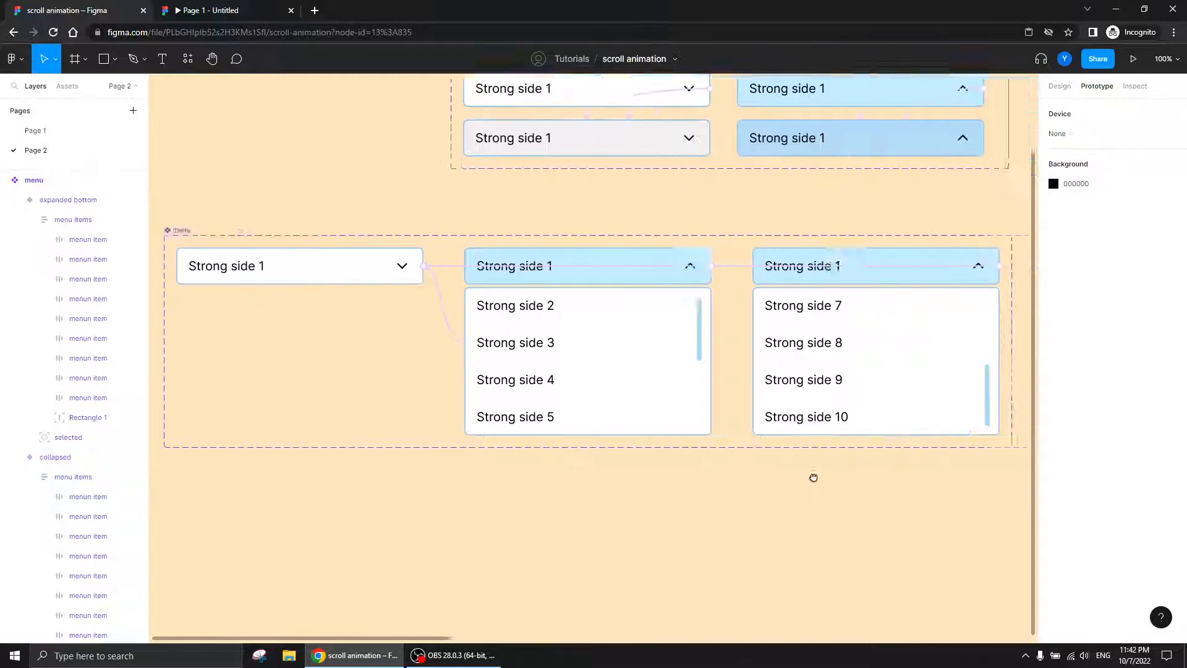
scroll(846, 477, down, 3)
scroll(435, 374, up, 5)
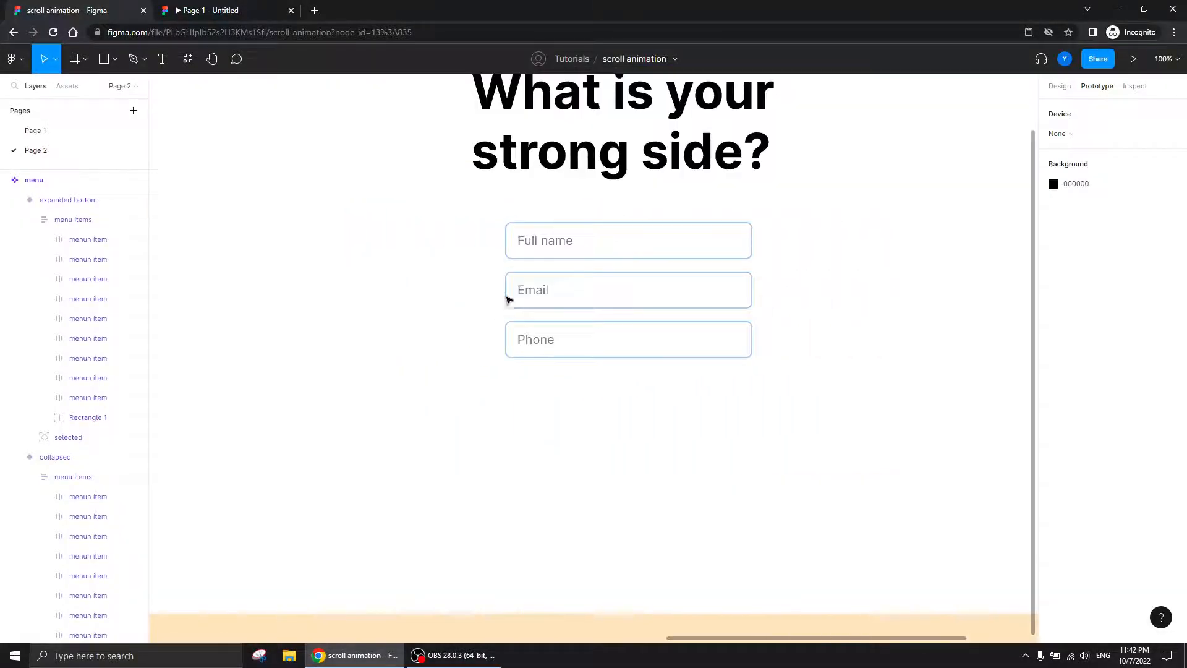
click(530, 239)
key(ctrl+v)
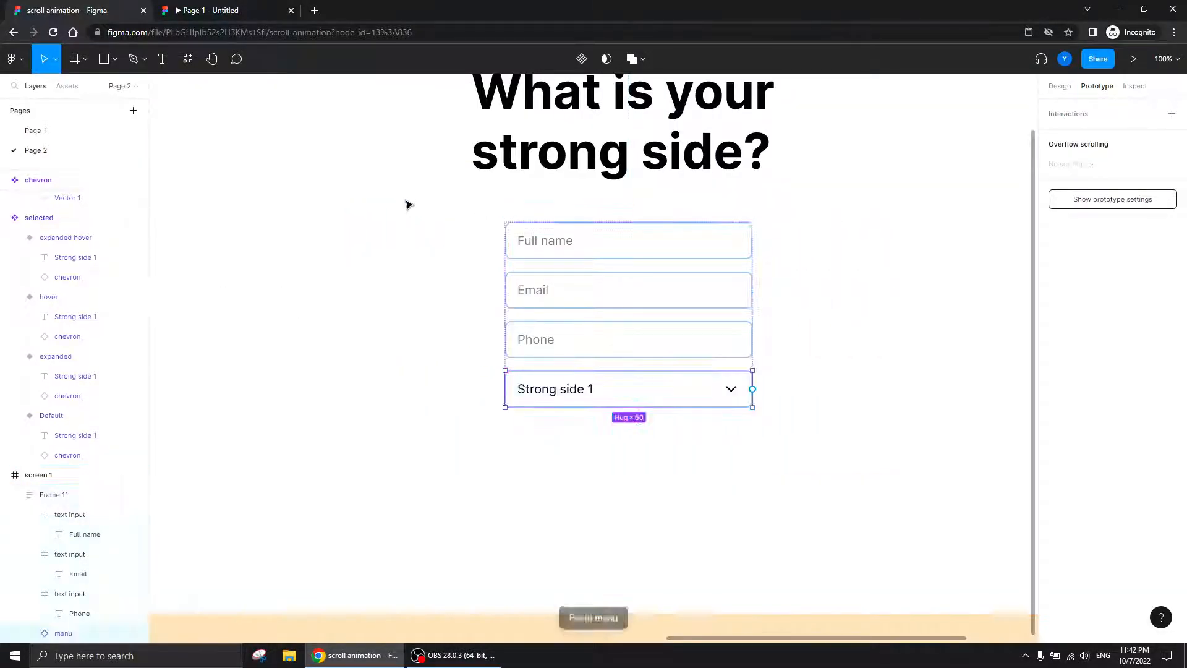
- Reorder the menu instance in the form stack so it sits between the Full name and Email fields
key(Up)
key(Up)
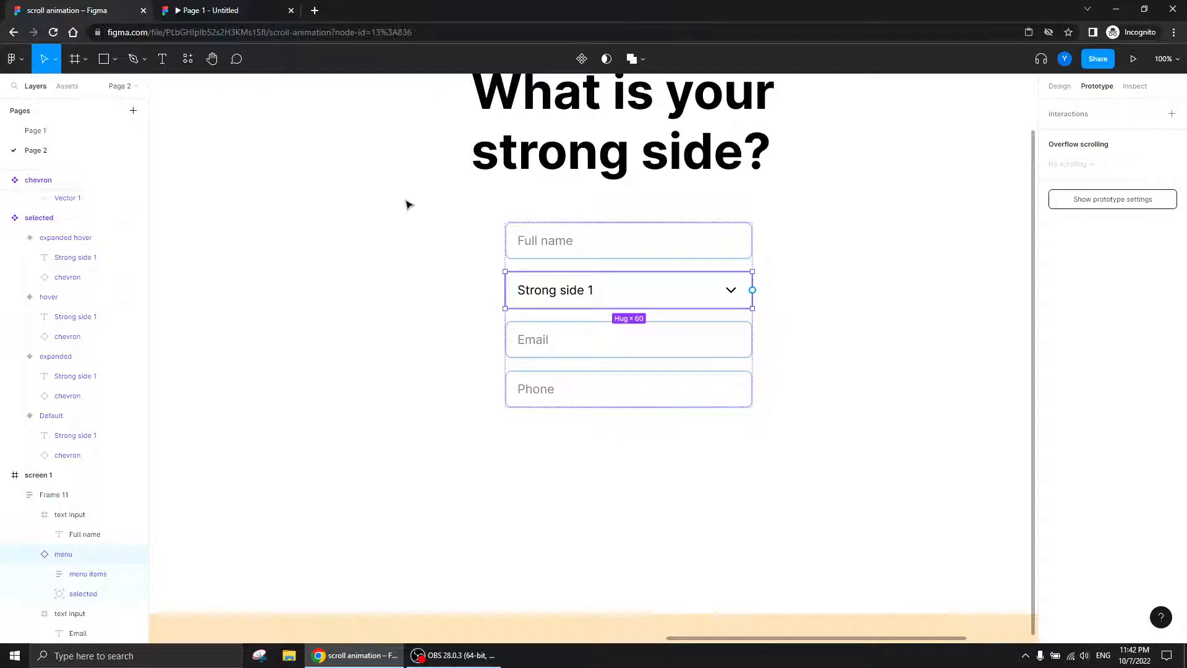
key(Down)
key(Down)
key(Up)
key(Up)
key(Up)
key(Down)
key(Up)
key(Down)
click(398, 296)
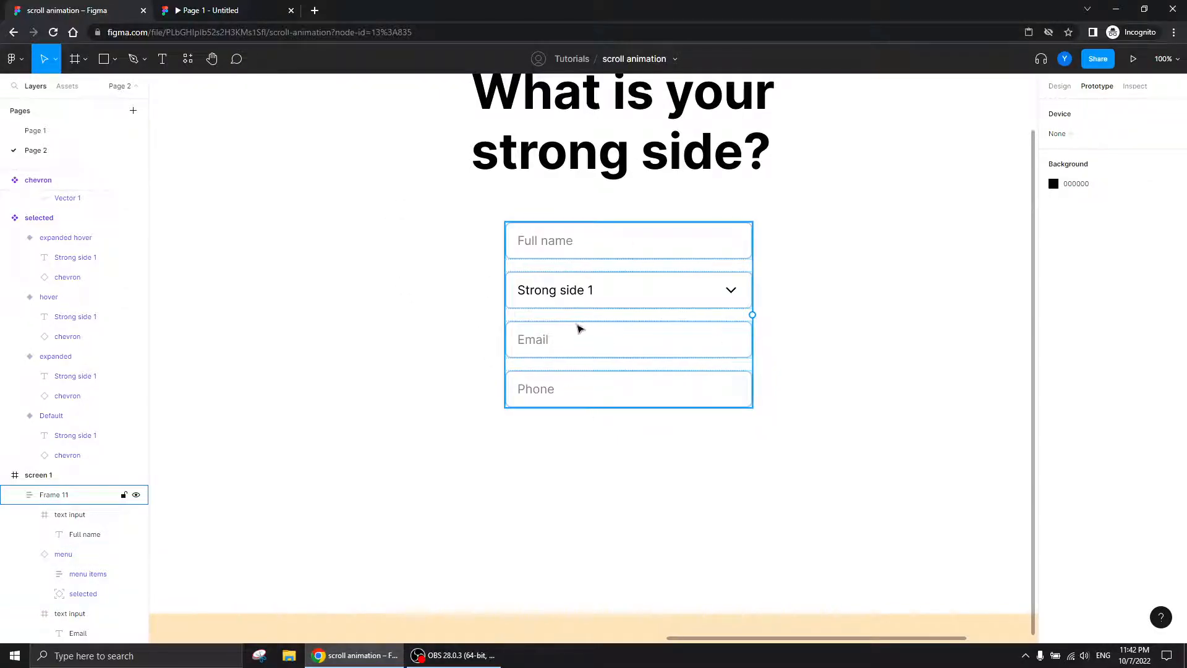
- Close the old preview, present screen 1 as a prototype and try out the dropdown menu
drag(297, 262, 345, 279)
click(291, 11)
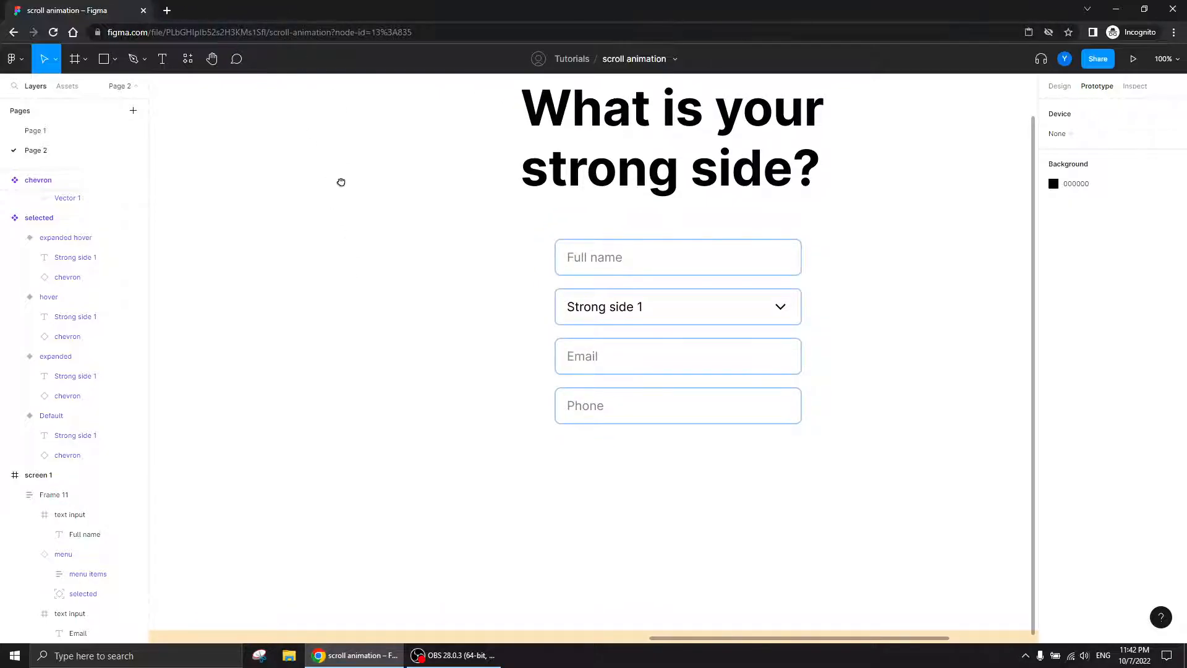
drag(339, 177, 533, 342)
click(282, 199)
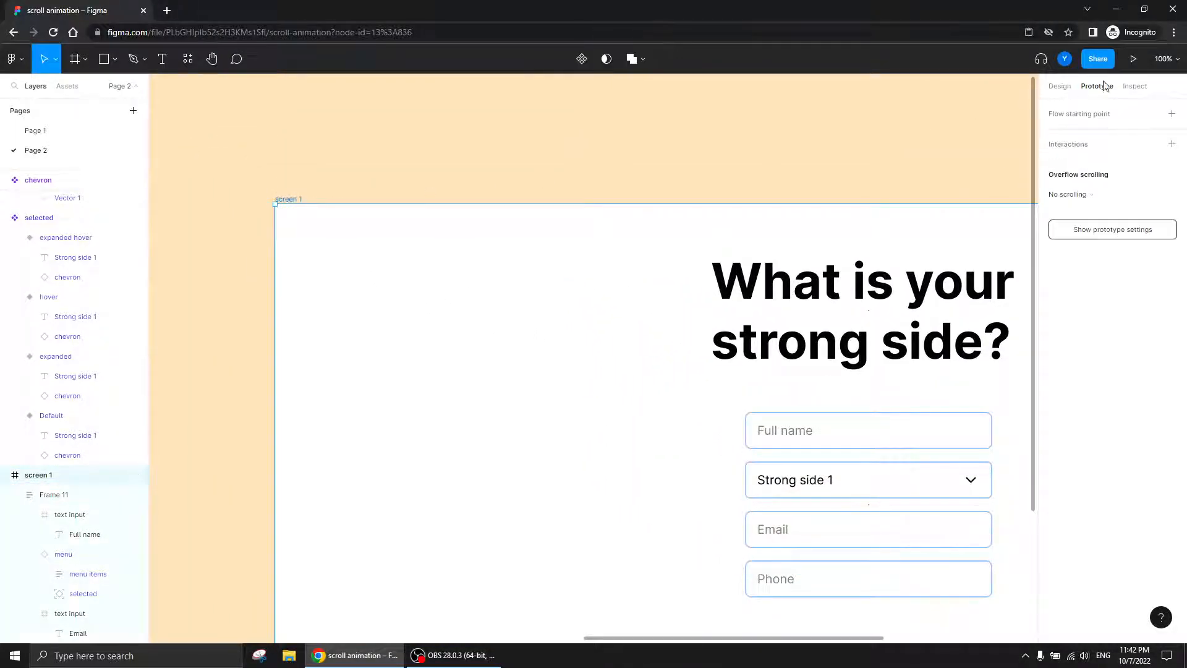
click(1133, 59)
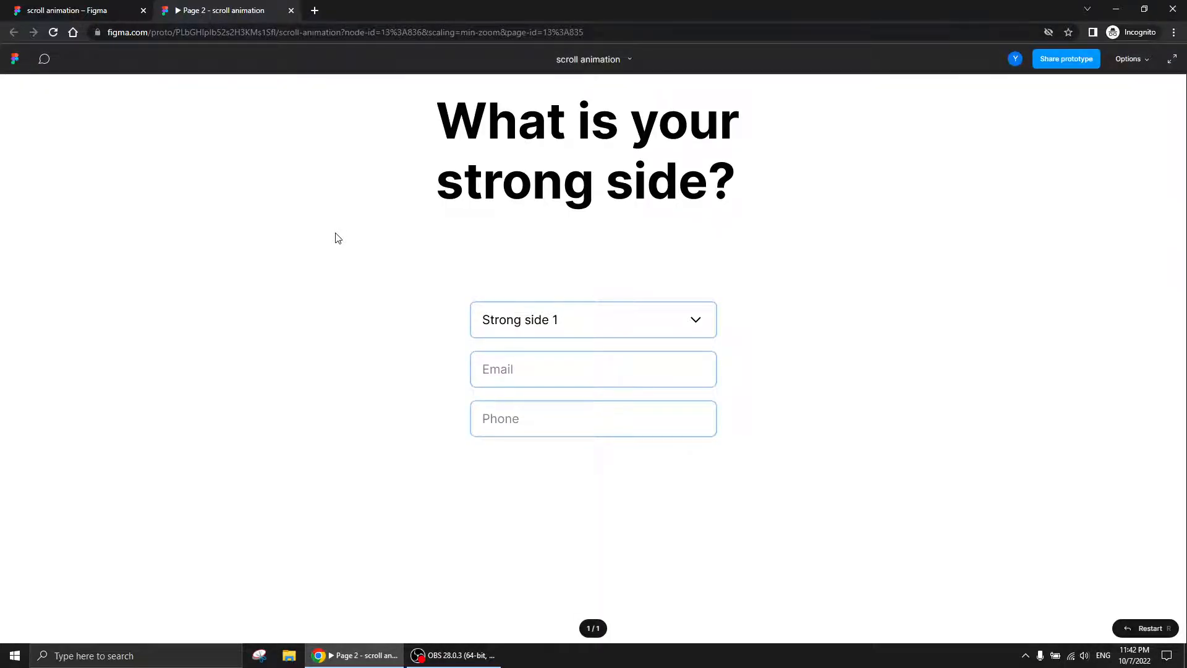
click(106, 11)
click(570, 352)
click(188, 12)
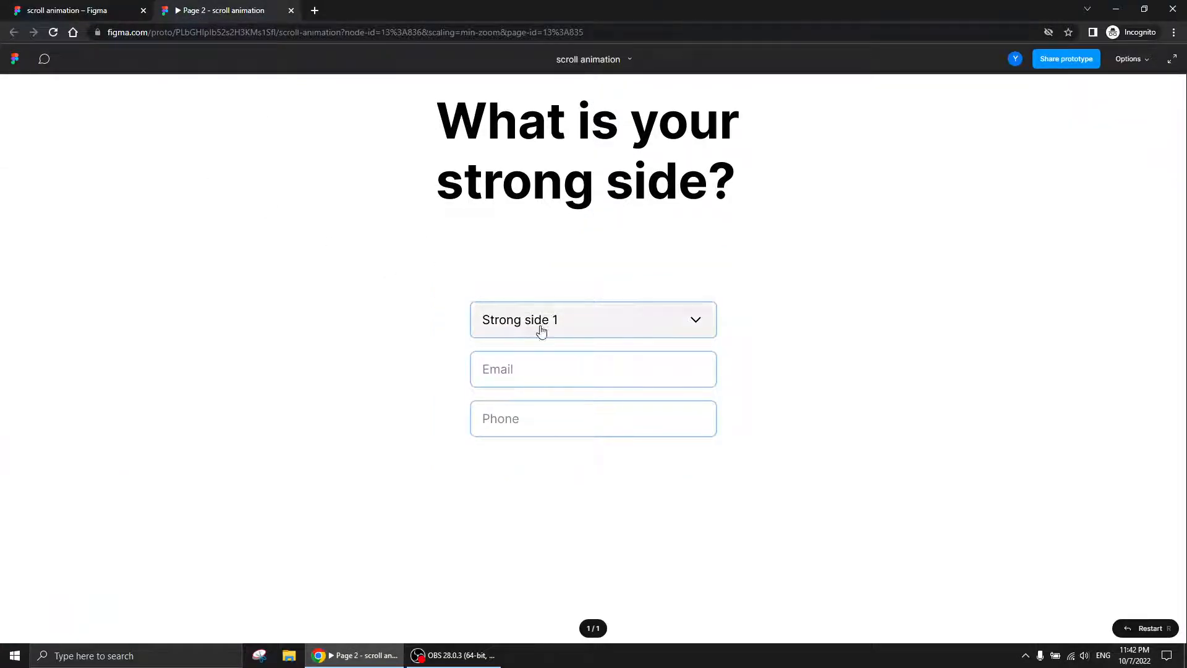
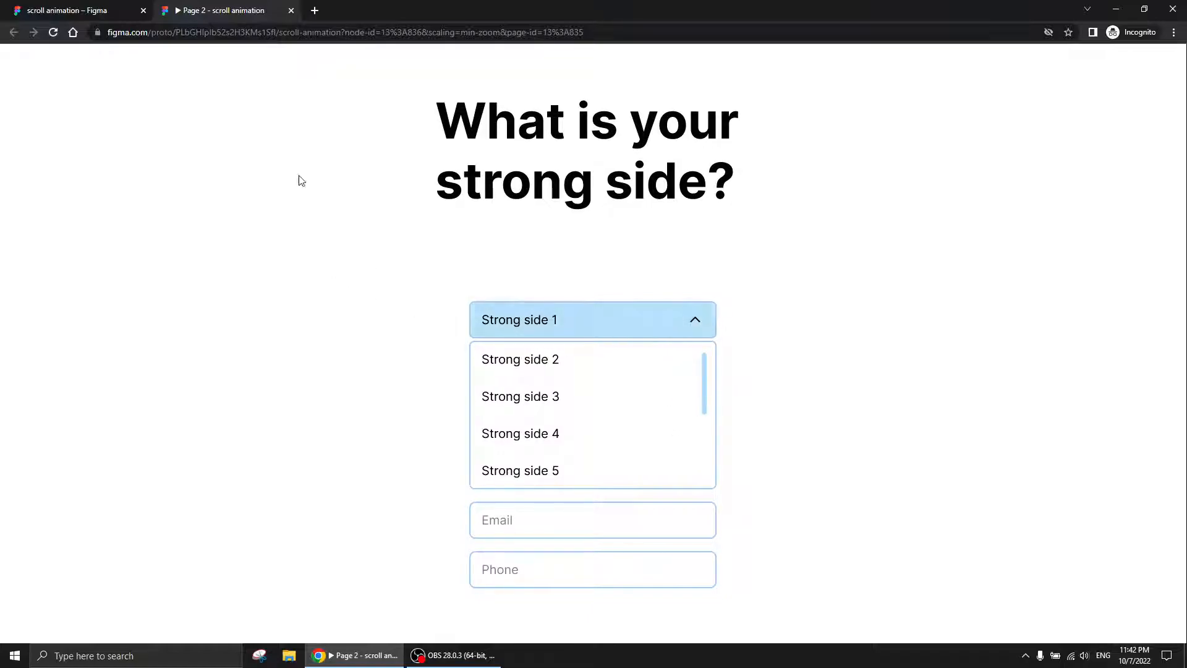
- Add an On drag prototype interaction from the scroll bar in the expanded top variant that changes it to the expanded bottom variant
click(118, 11)
drag(288, 354, 767, 321)
drag(327, 272, 661, 296)
key(minus)
key(minus)
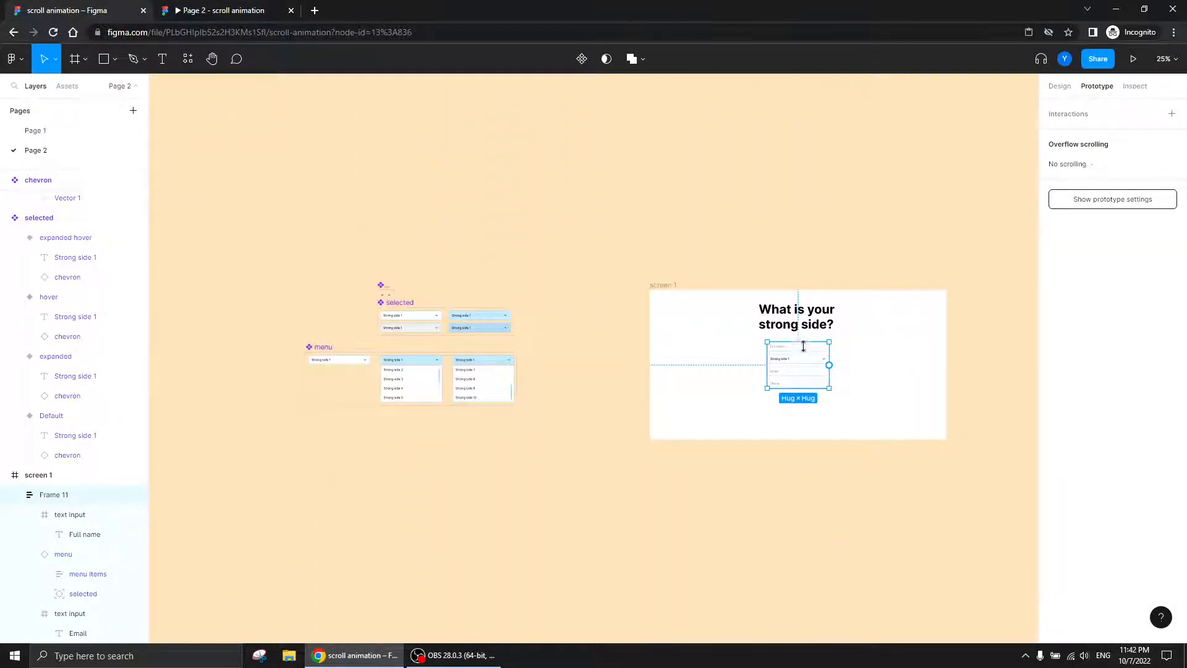
drag(449, 459, 497, 446)
key(plus)
key(plus)
key(plus)
scroll(557, 386, up, 1)
scroll(557, 385, right, 1)
click(577, 263)
click(576, 263)
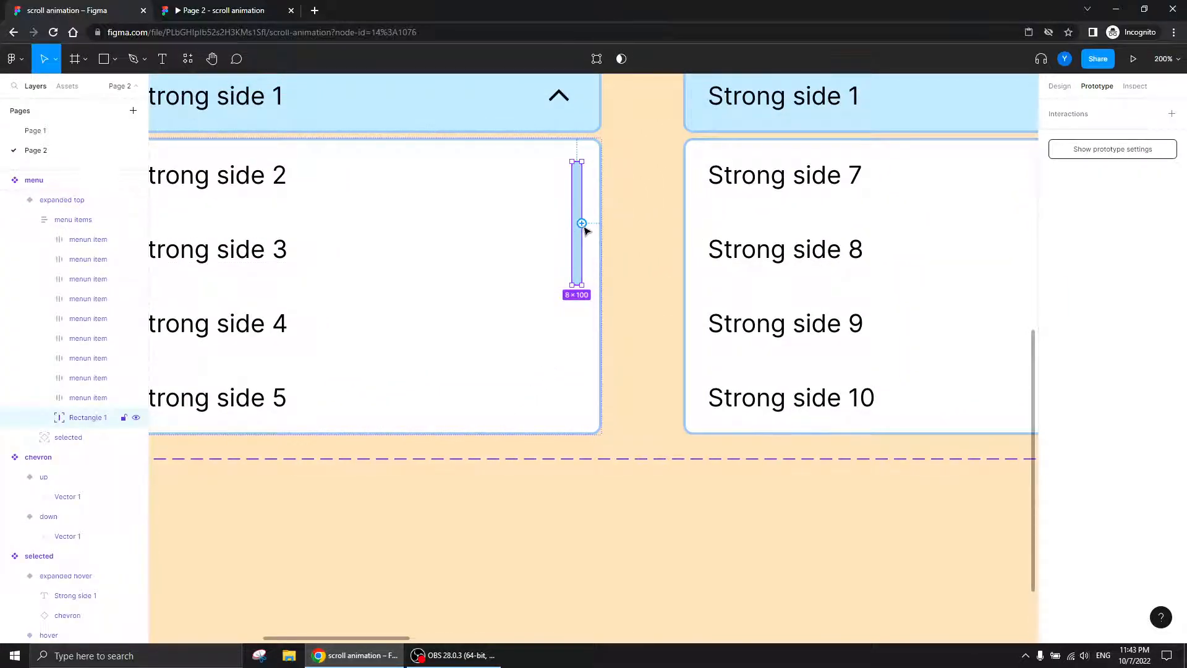
drag(582, 223, 736, 278)
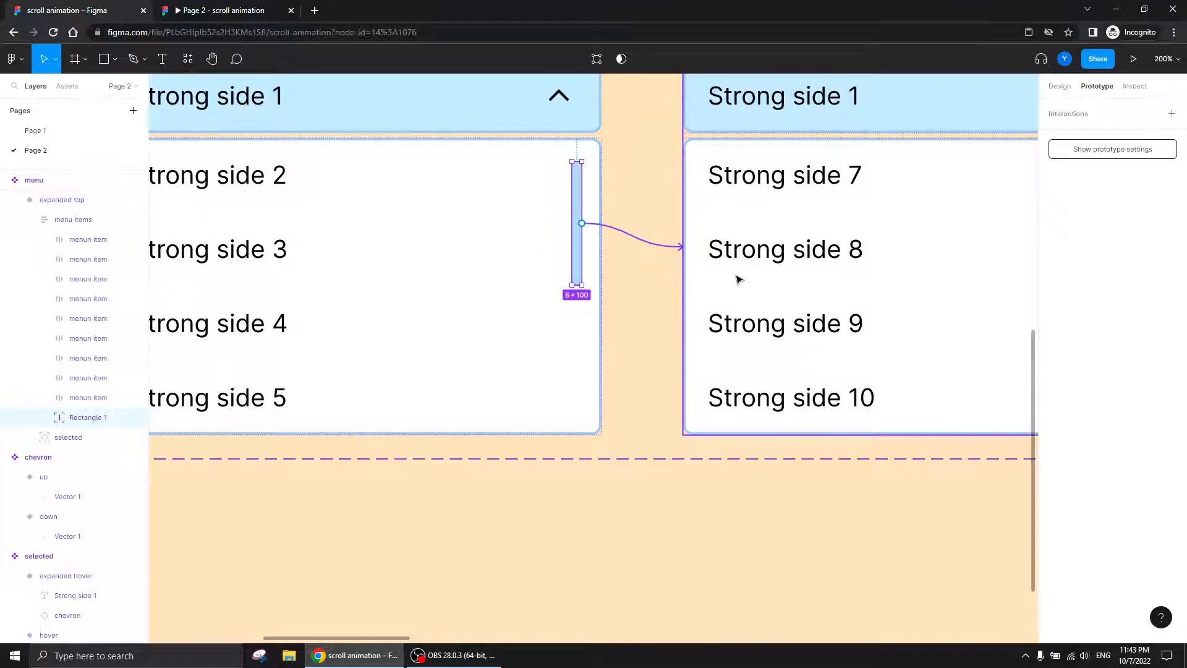
click(948, 164)
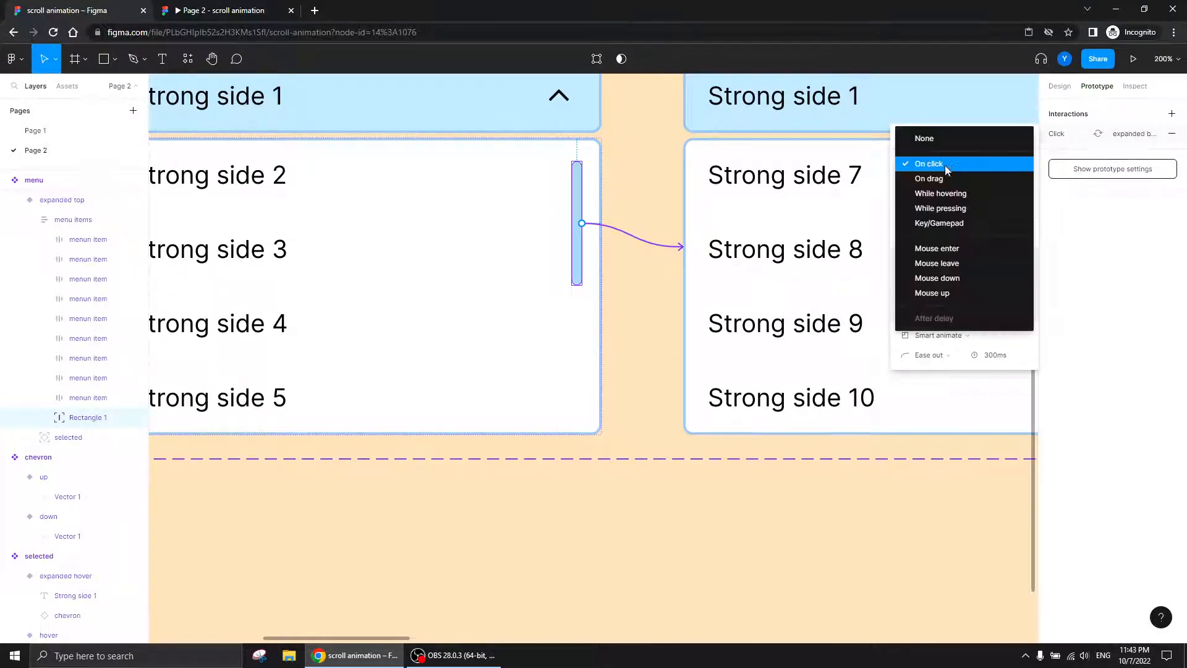
click(944, 185)
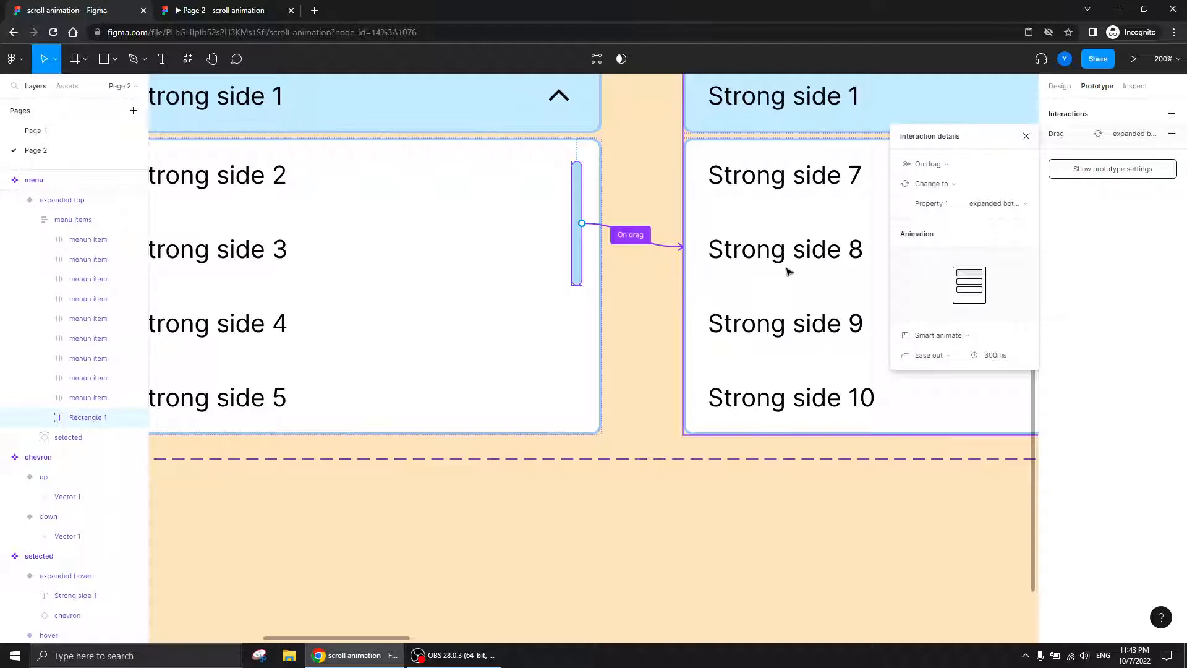
- Link the scroll bar in the expanded bottom variant to the expanded top variant, and test scrolling the menu down in the preview
scroll(757, 322, right, 6)
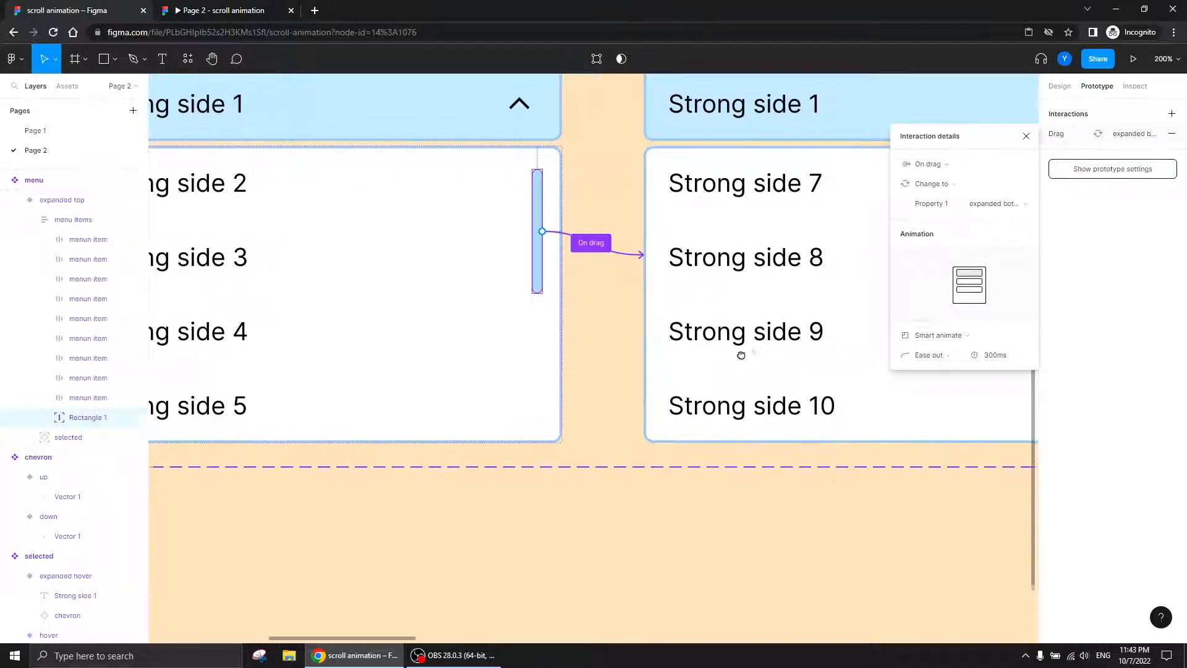
click(771, 348)
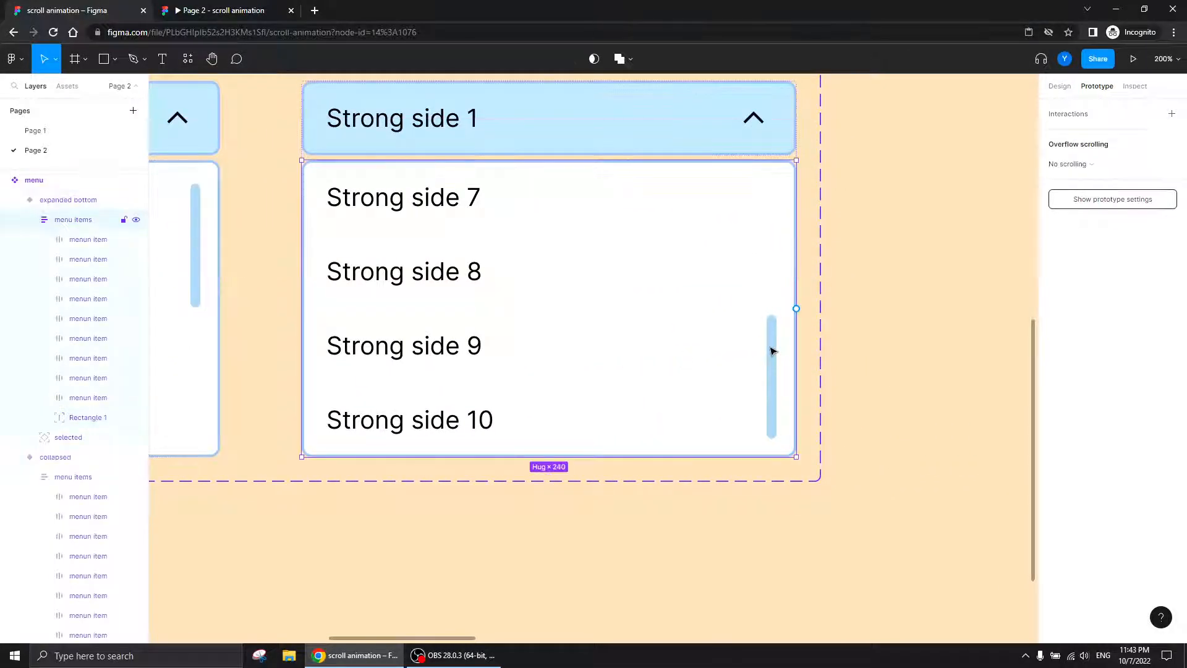
double_click(771, 349)
drag(776, 376, 690, 376)
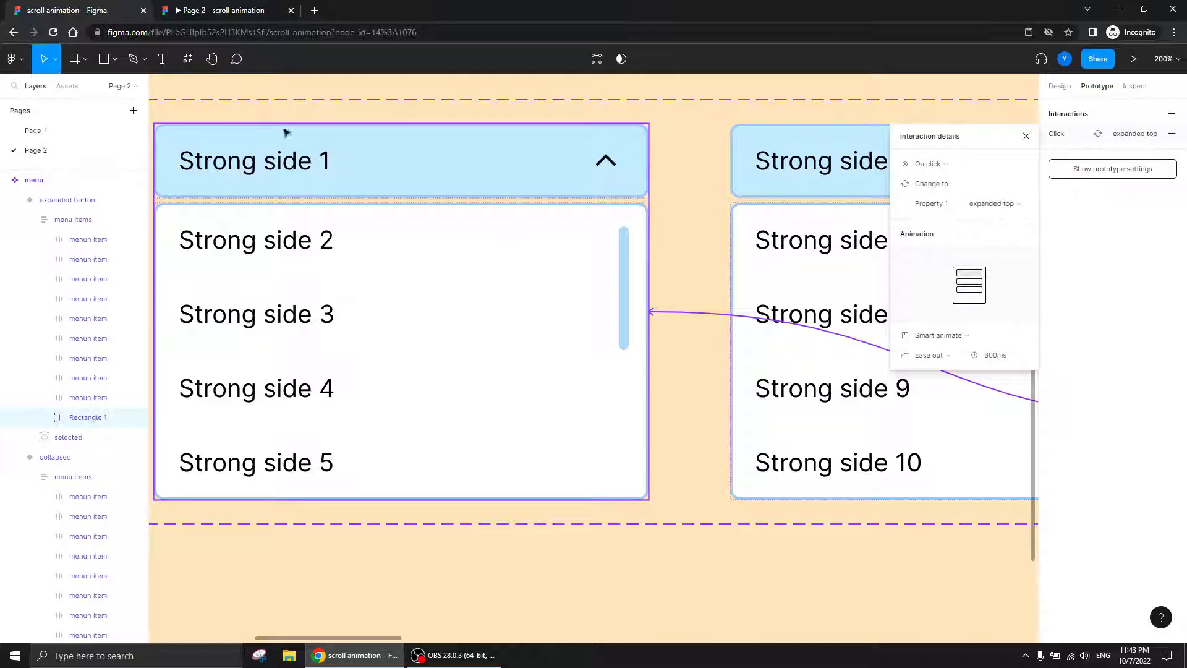
click(224, 10)
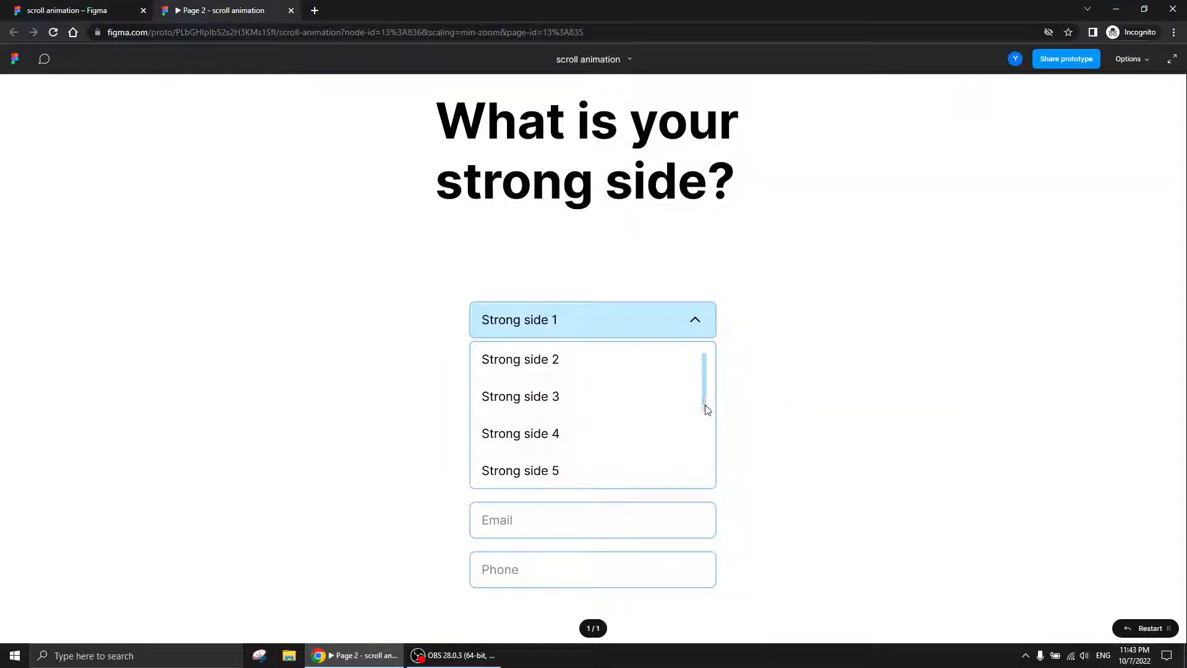
drag(705, 411, 710, 485)
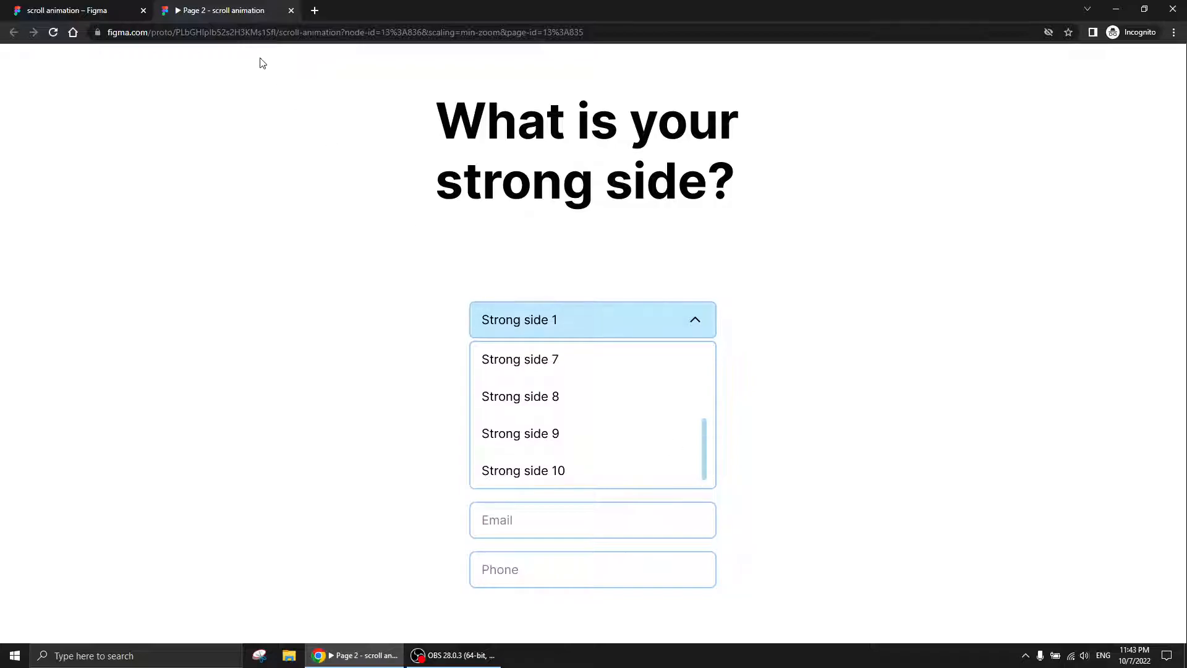
- Set the trigger of the expanded bottom scroll bar's interaction to On drag
click(68, 11)
click(927, 164)
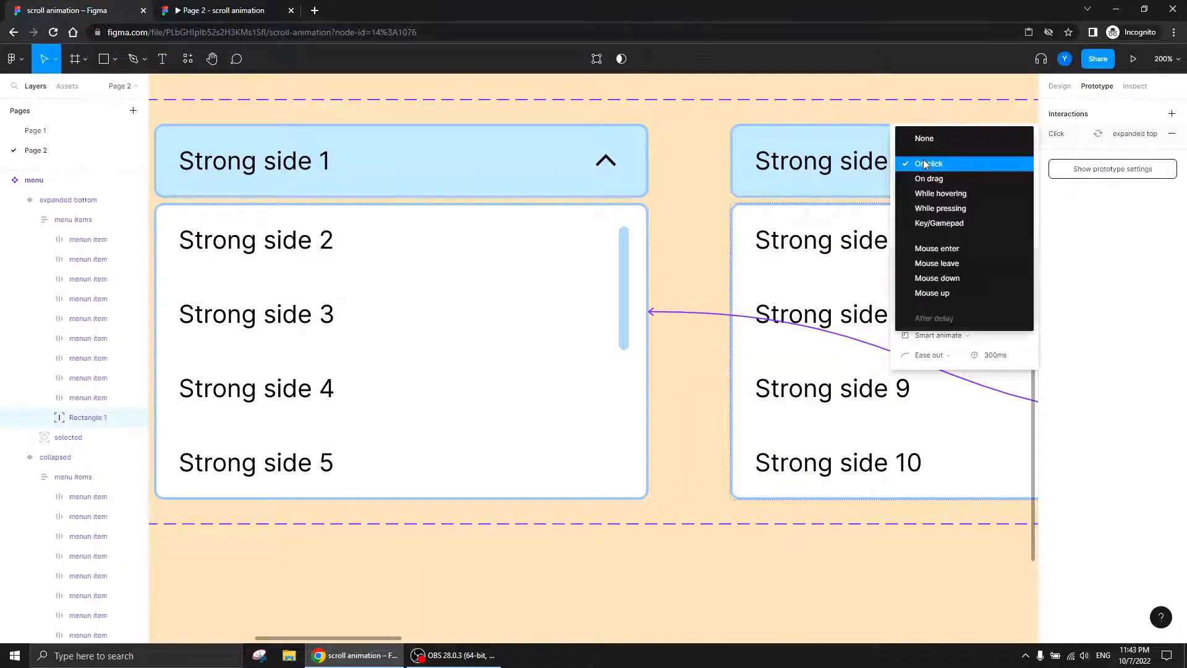
click(934, 178)
- Test scrolling the menu back up and collapsing it in the prototype preview
click(217, 10)
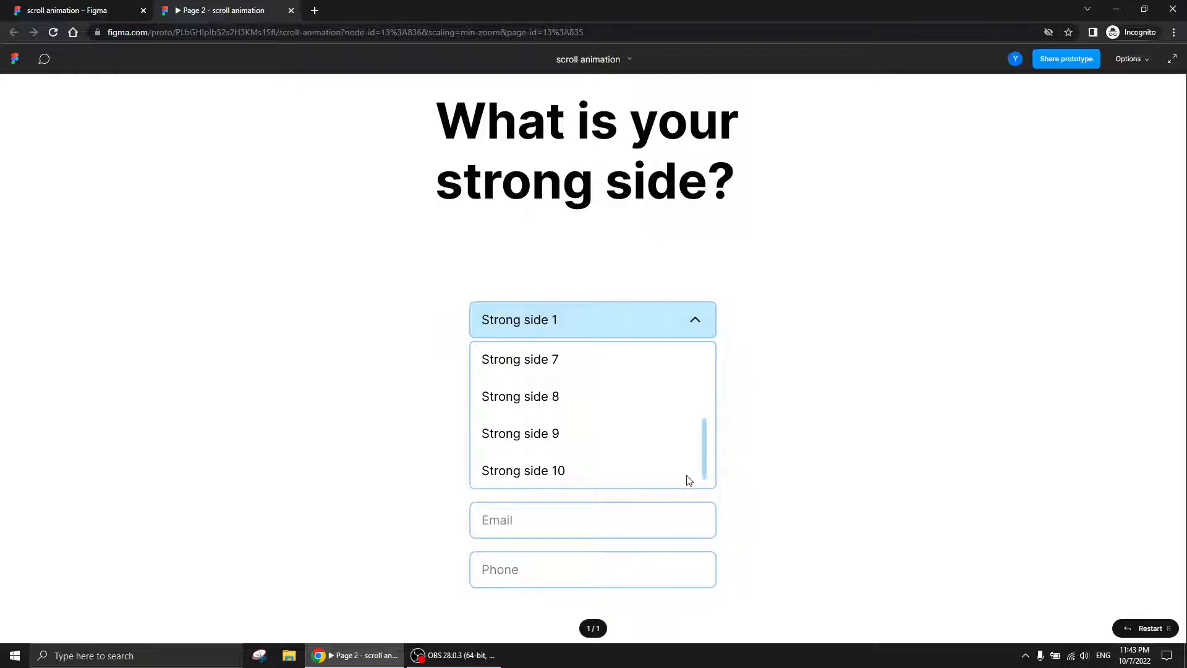
drag(703, 466, 707, 398)
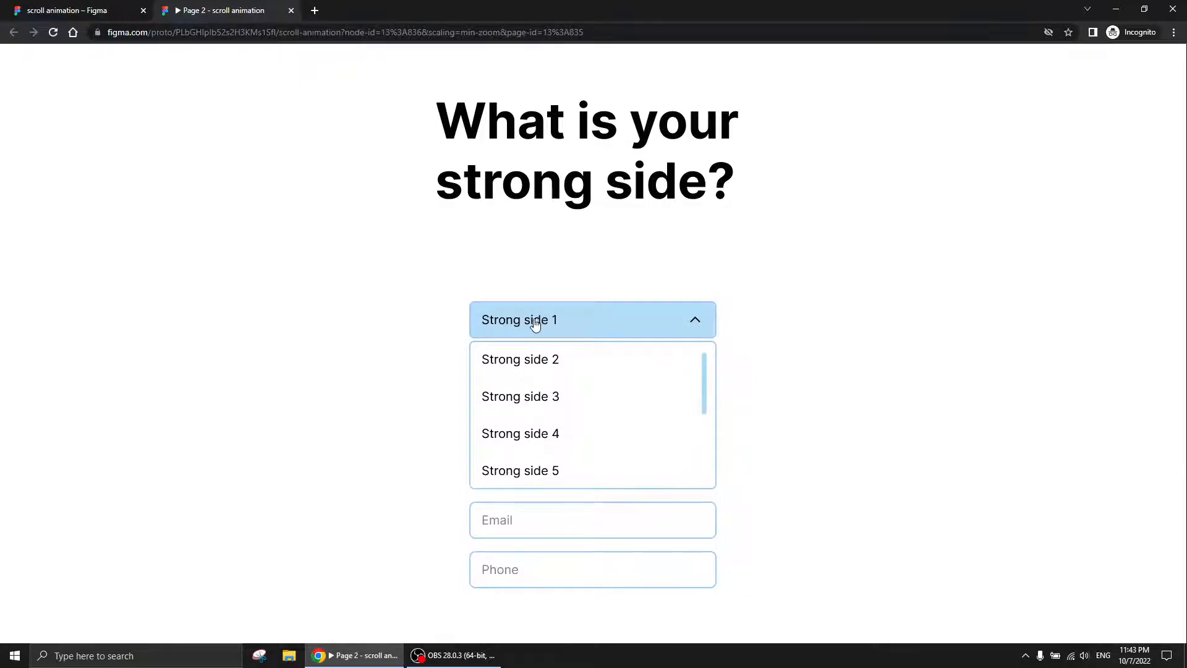
click(489, 326)
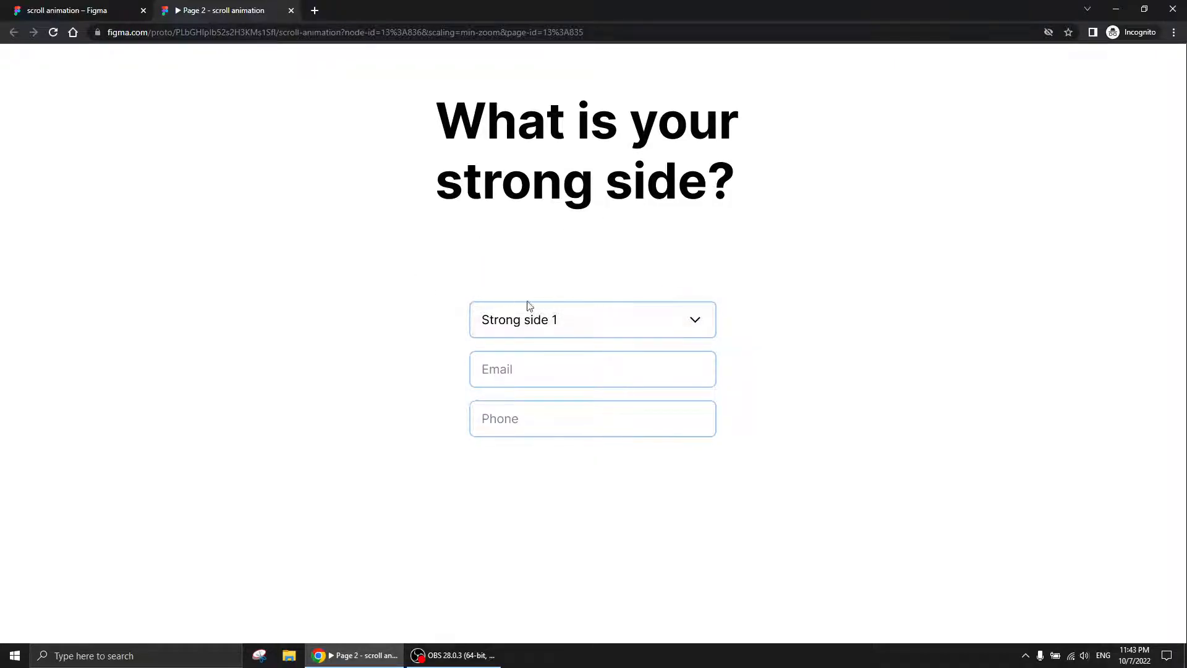
- Delete the Full name text input from the form on screen 1
click(92, 11)
click(633, 544)
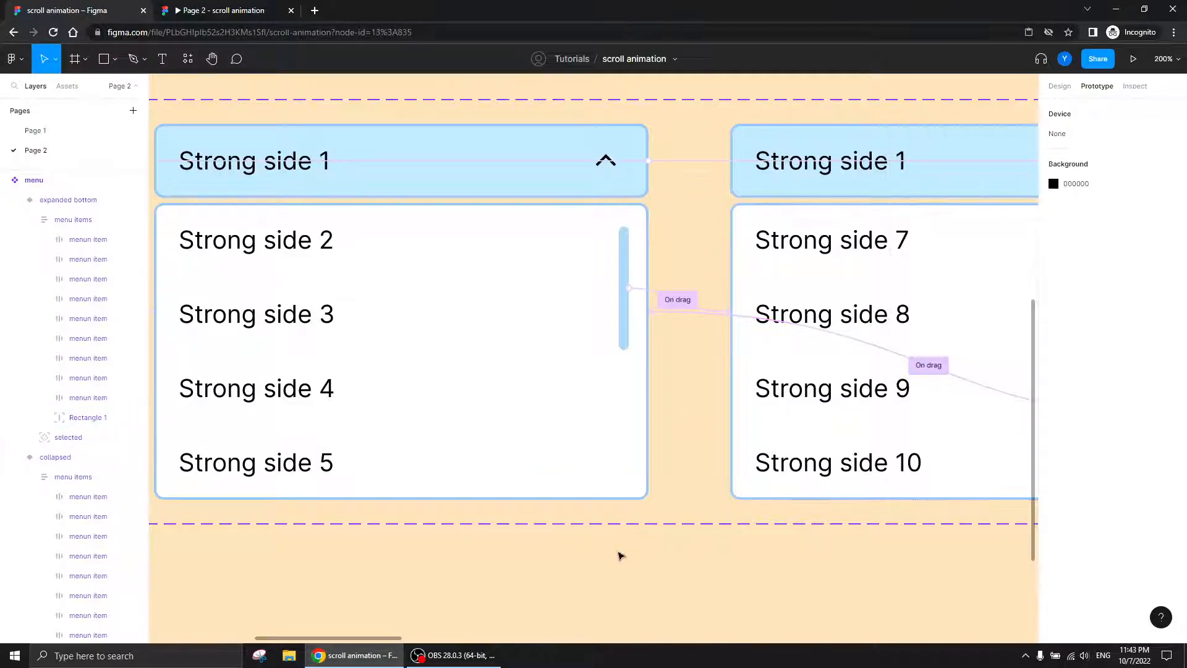
key(ctrl+minus)
key(ctrl+minus)
drag(783, 509, 207, 500)
drag(575, 423, 431, 467)
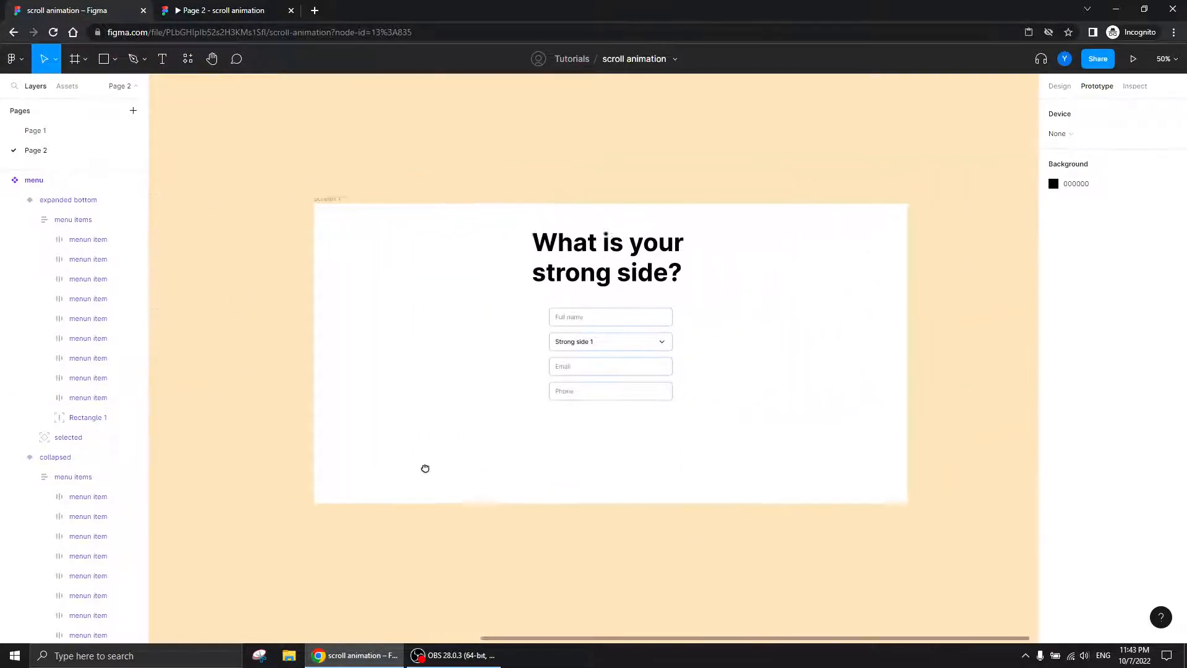
key(ctrl+plus)
double_click(530, 286)
key(Delete)
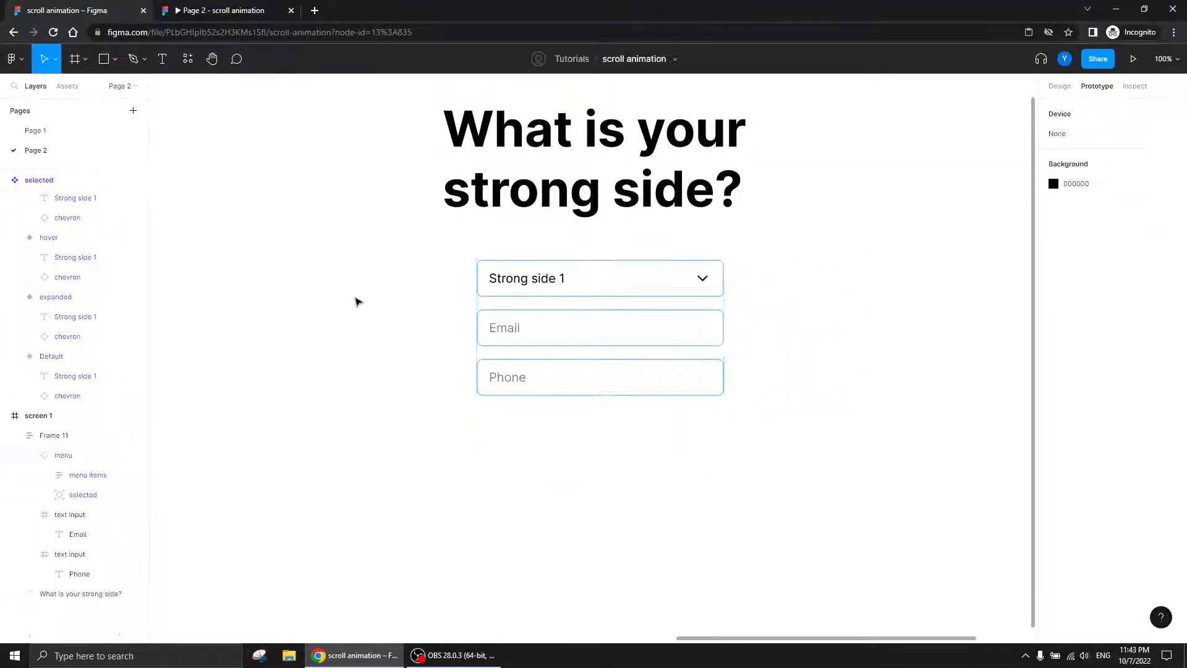
- Reload the prototype preview and test expanding and collapsing the dropdown menu
click(239, 14)
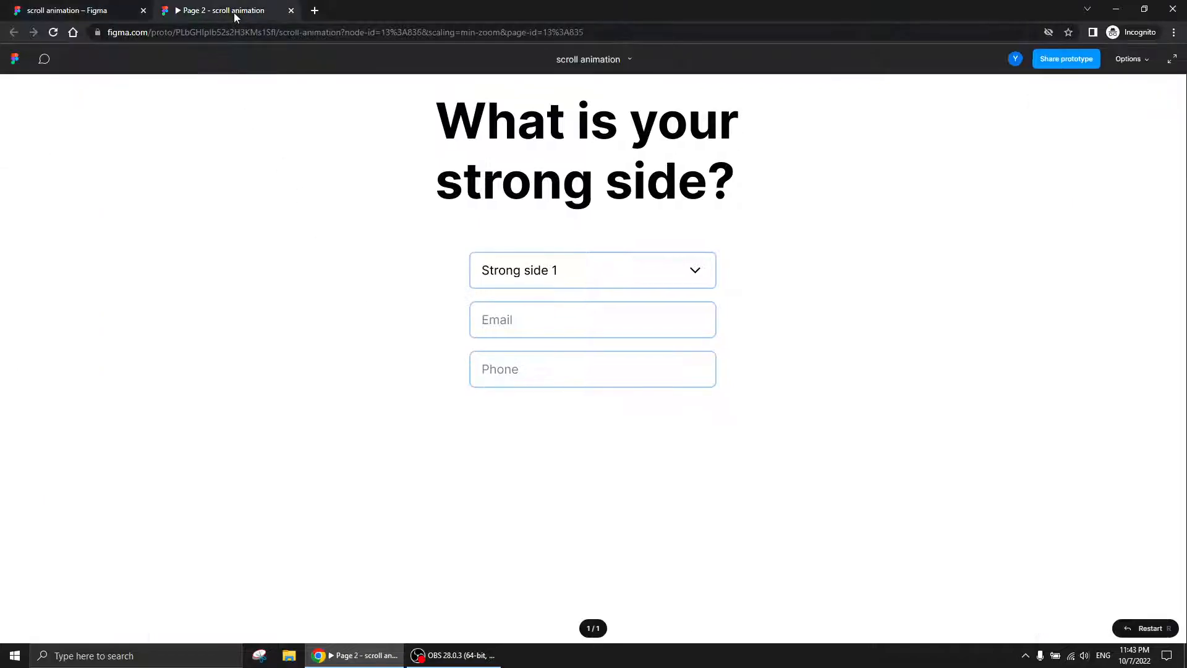
click(363, 33)
key(Return)
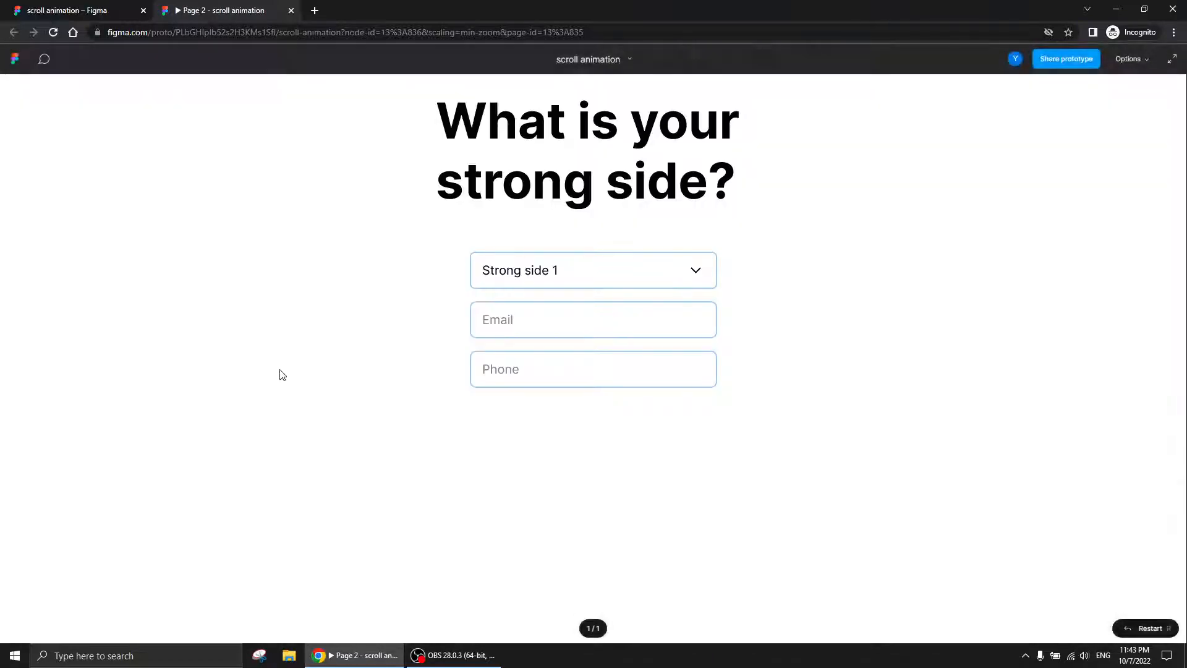
click(522, 276)
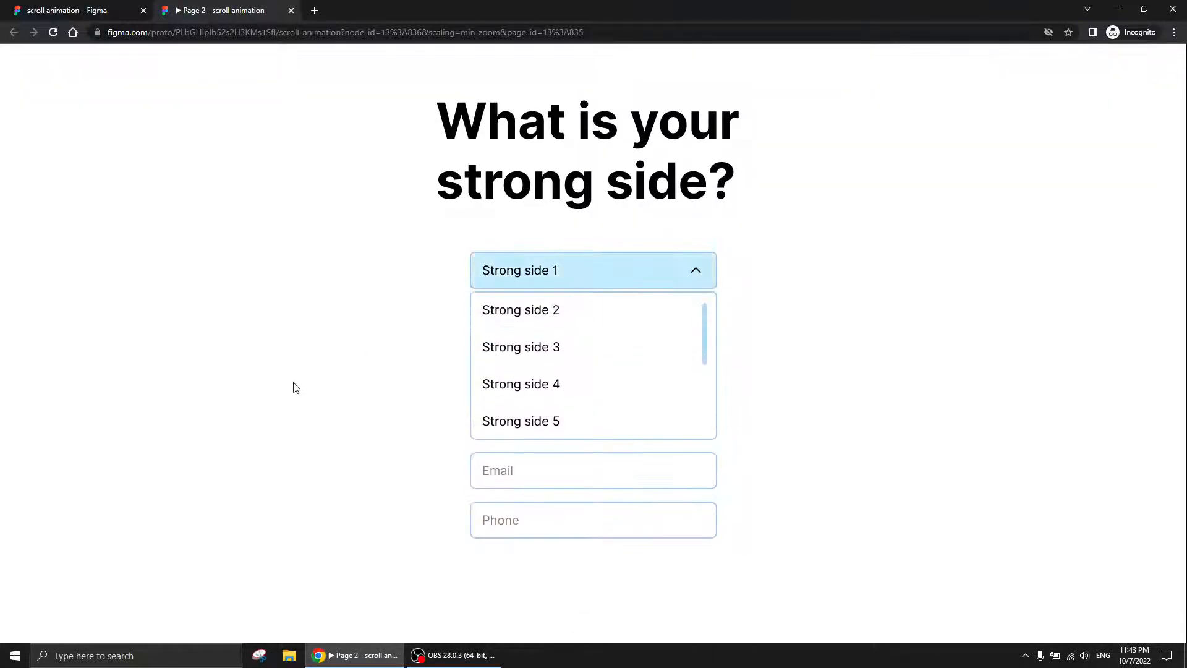
click(498, 276)
- Duplicate the Email text input in the form on screen 1 in the design file
click(93, 10)
click(513, 333)
click(538, 329)
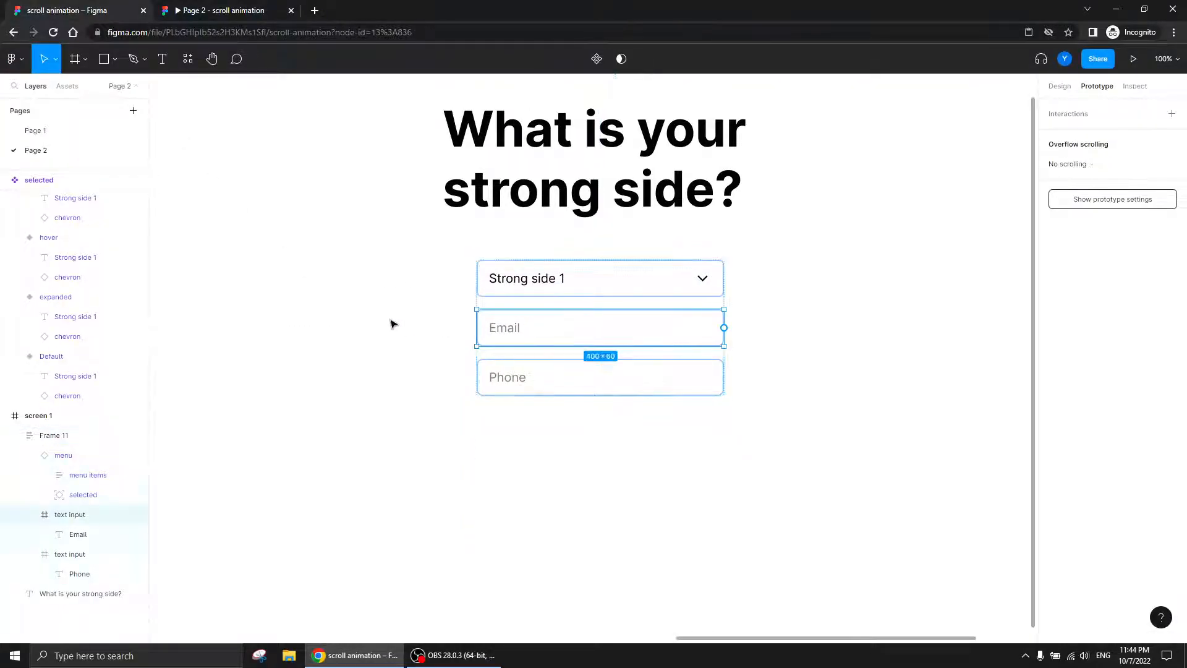
key(ctrl+d)
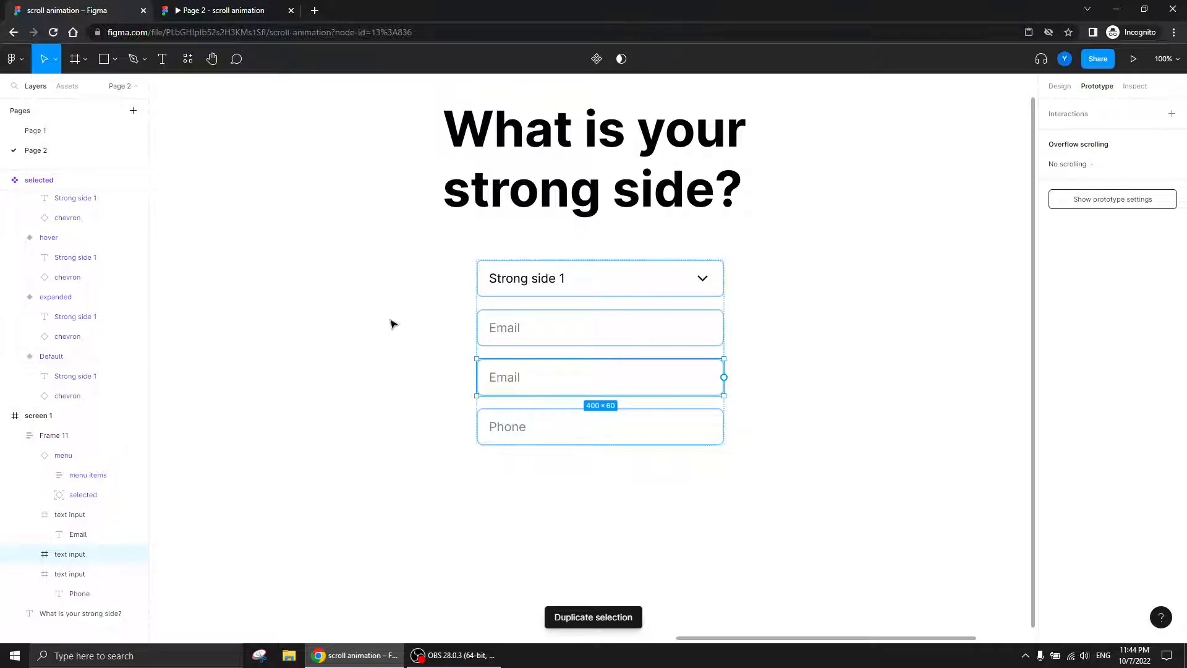
- Move the duplicated Email text input above the dropdown in the form on screen 1
click(525, 342)
key(Up)
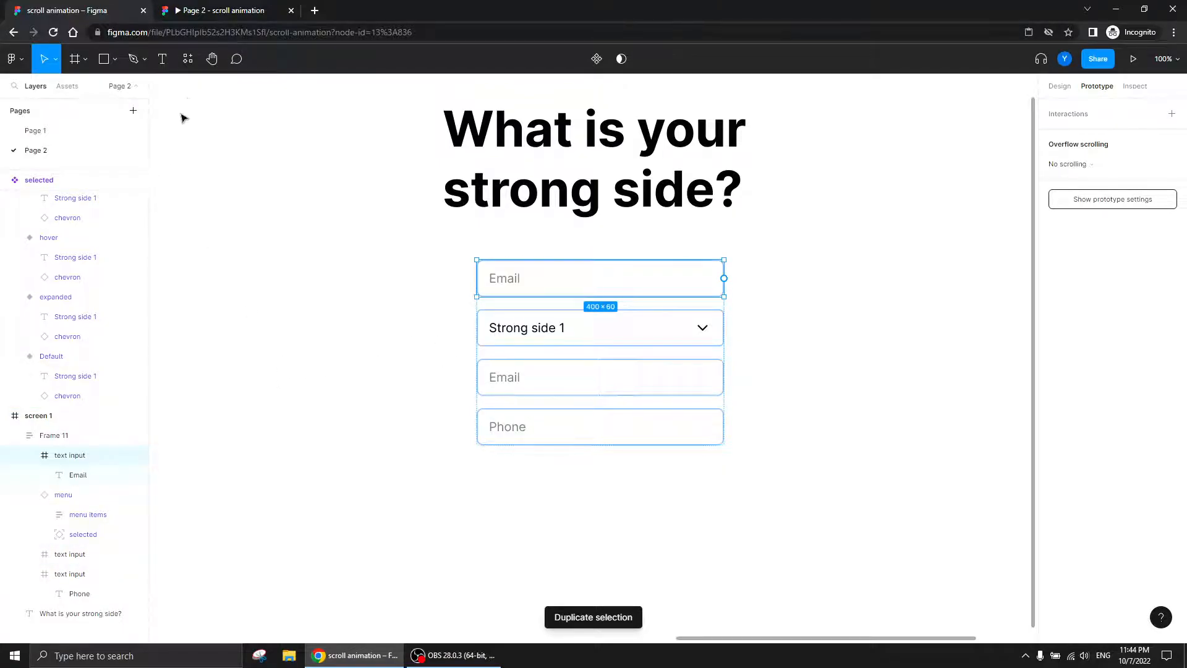
- Set the prototype preview's scaling to Fit width
click(235, 14)
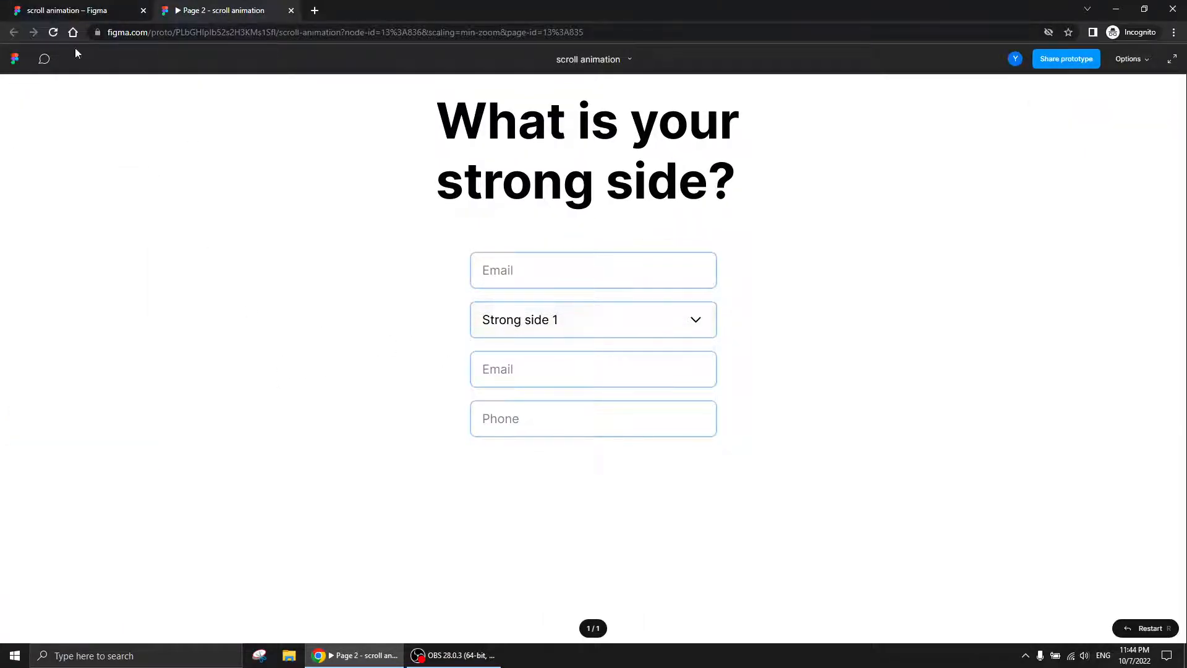
click(1127, 59)
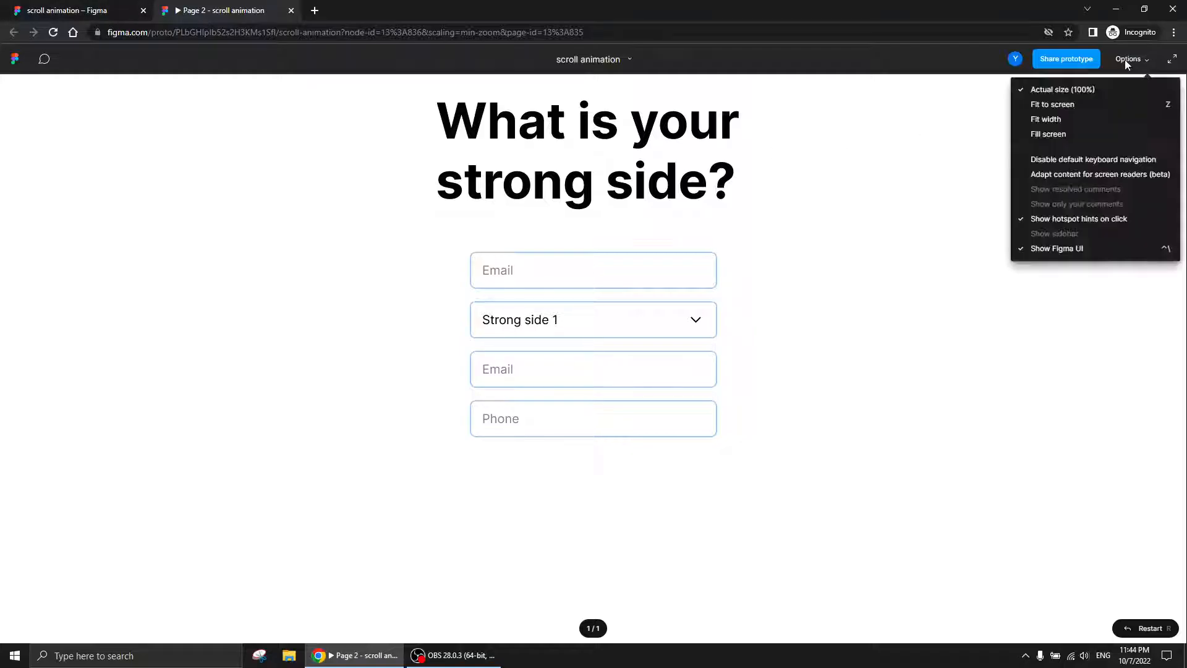
click(1144, 128)
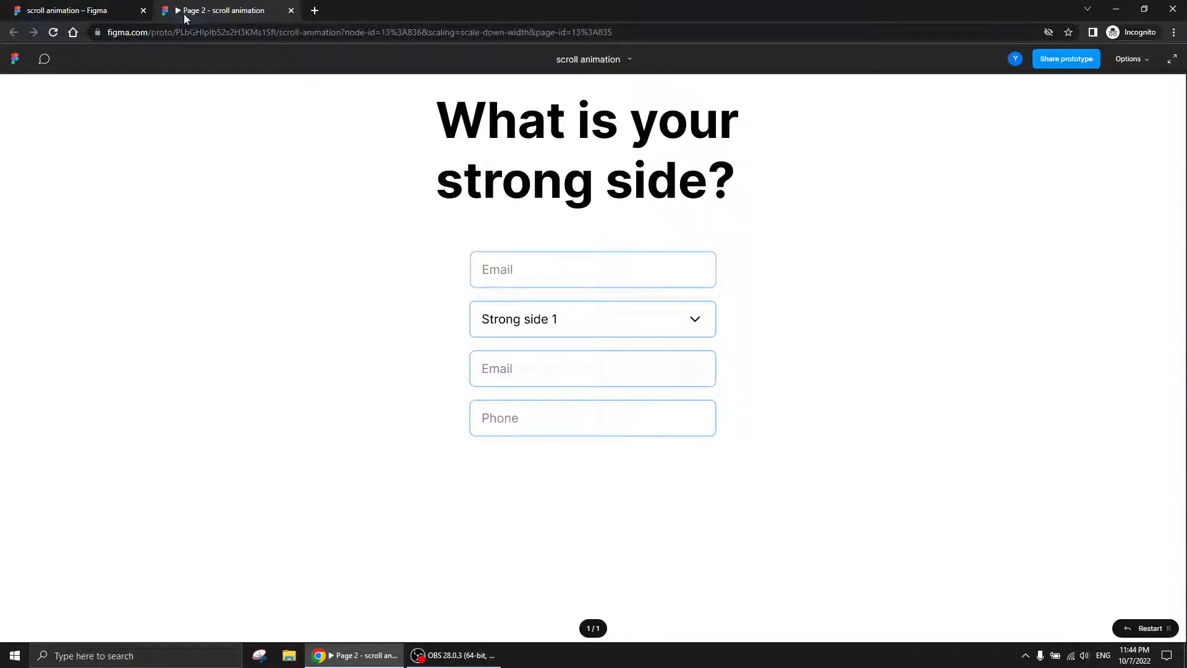
- Change the placeholder text of the first input on screen 1 to "Full name" in the design file
click(87, 10)
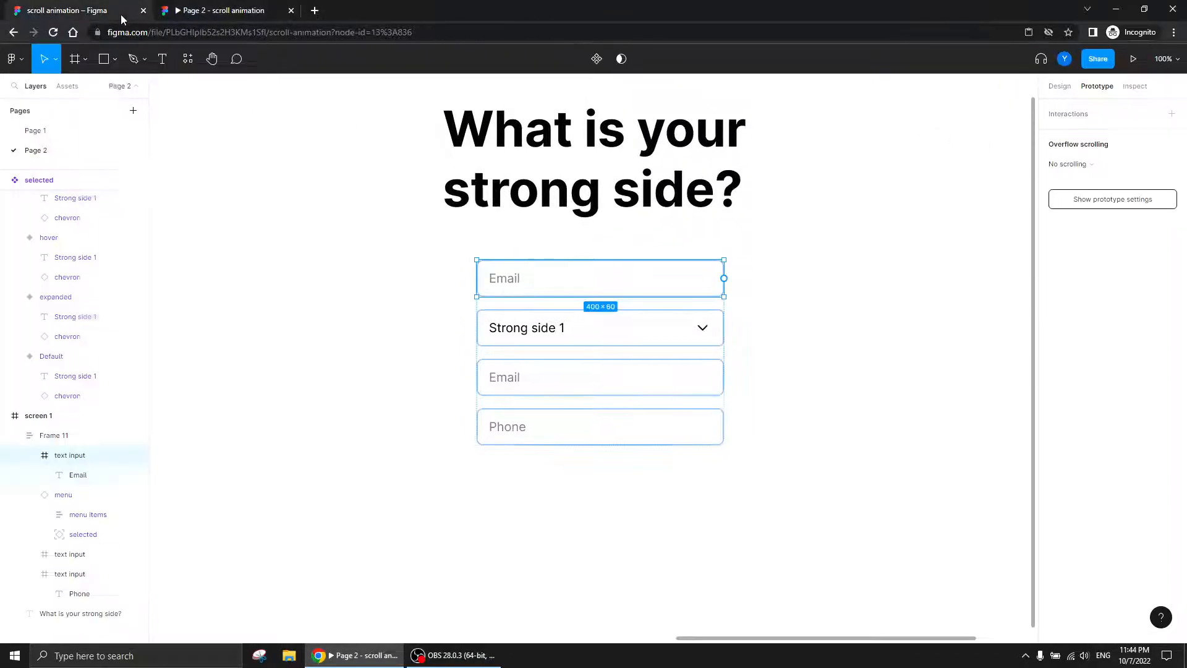
double_click(495, 281)
text(Full name)
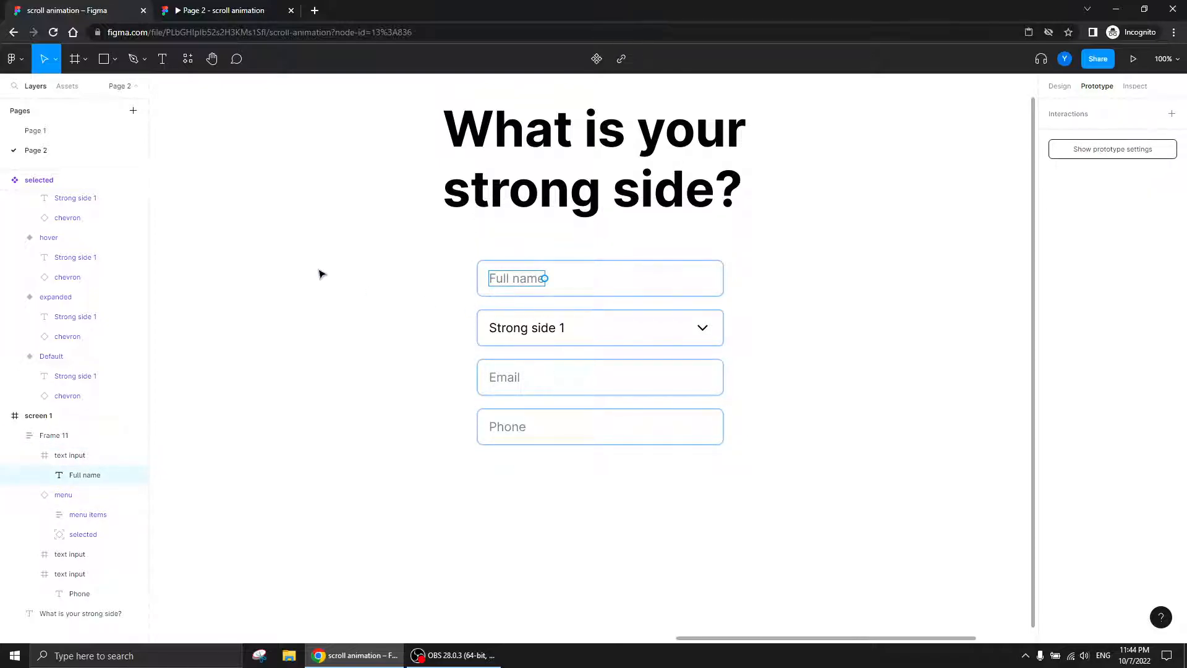
key(Escape)
click(292, 267)
- Hide the Figma UI in the prototype preview and test expanding, scrolling and collapsing the dropdown
click(222, 16)
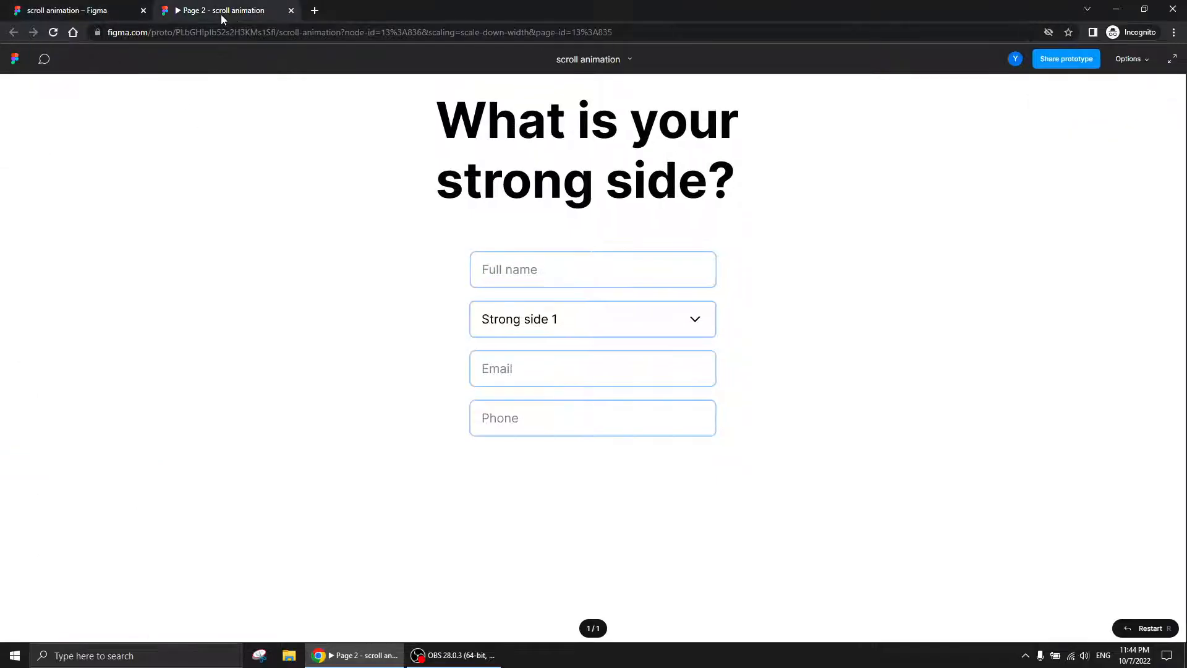
key(Return)
click(503, 321)
mouse_move(704, 408)
mouse_down()
mouse_move(706, 480)
mouse_move(708, 407)
mouse_up()
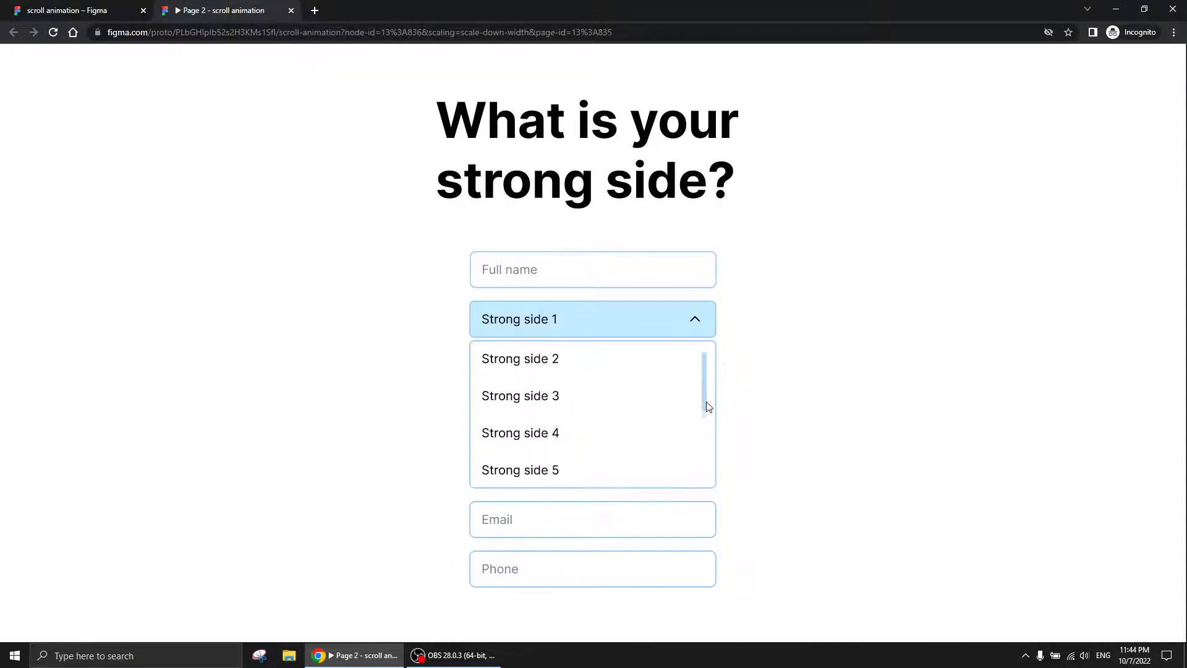
click(485, 318)
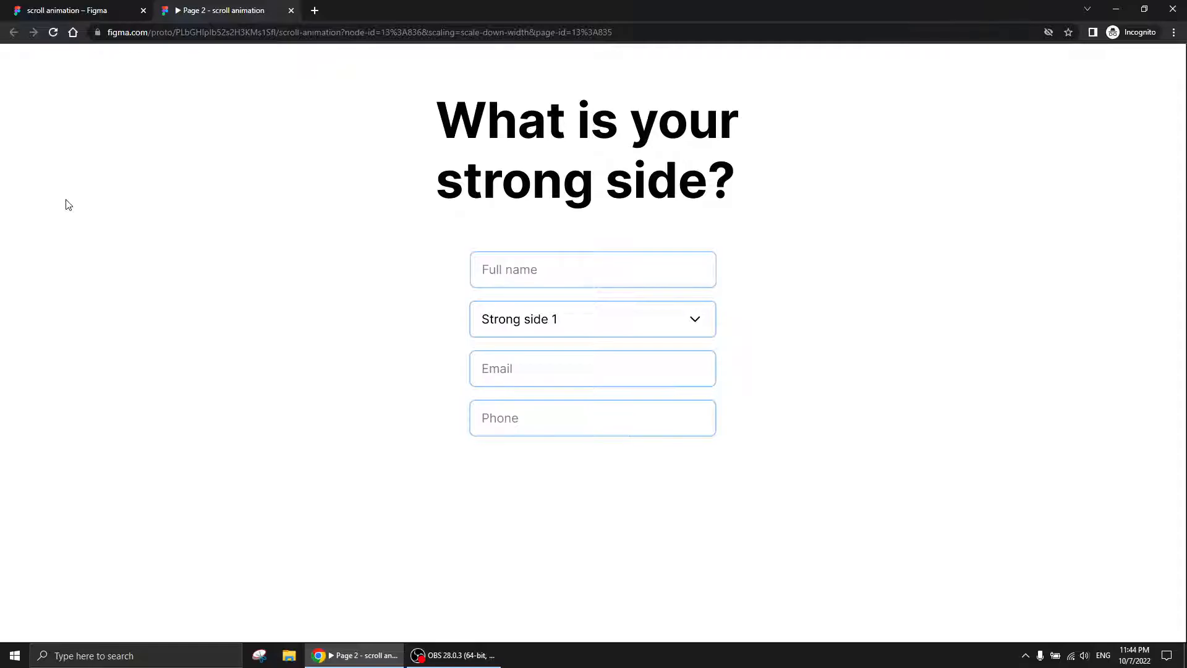
- Examine the menu component's variants and their prototype connections in the design file
click(87, 10)
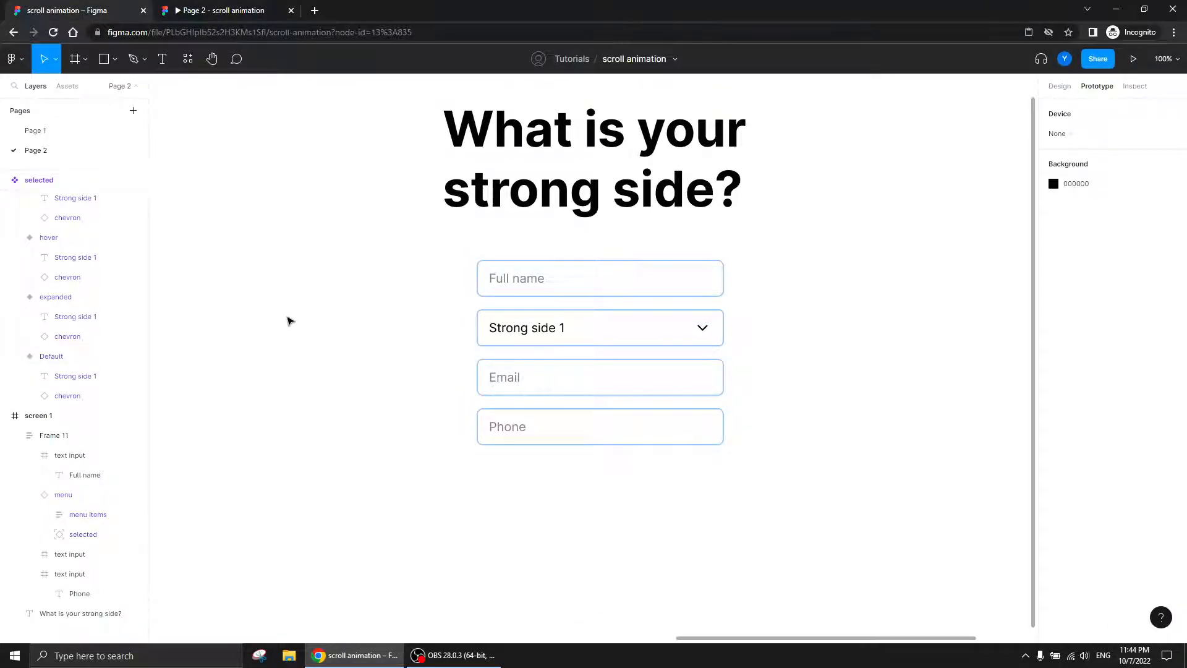
drag(289, 321, 857, 378)
drag(382, 375, 725, 294)
key(ctrl+minus)
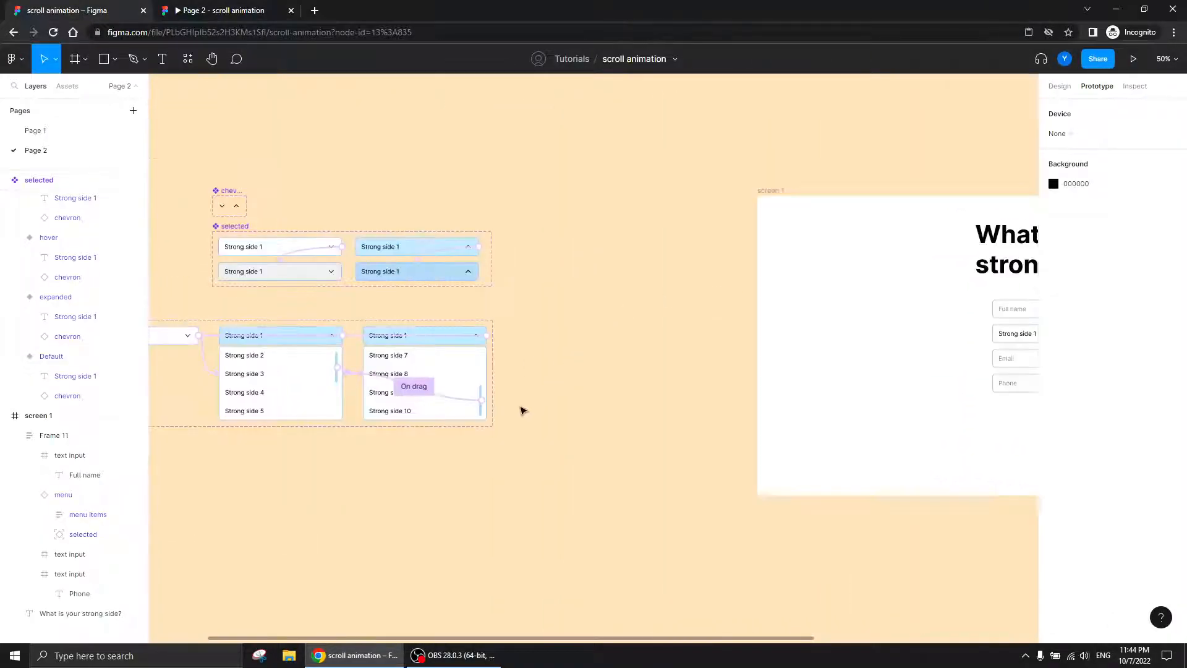
drag(520, 411, 730, 363)
key(ctrl+plus)
click(389, 319)
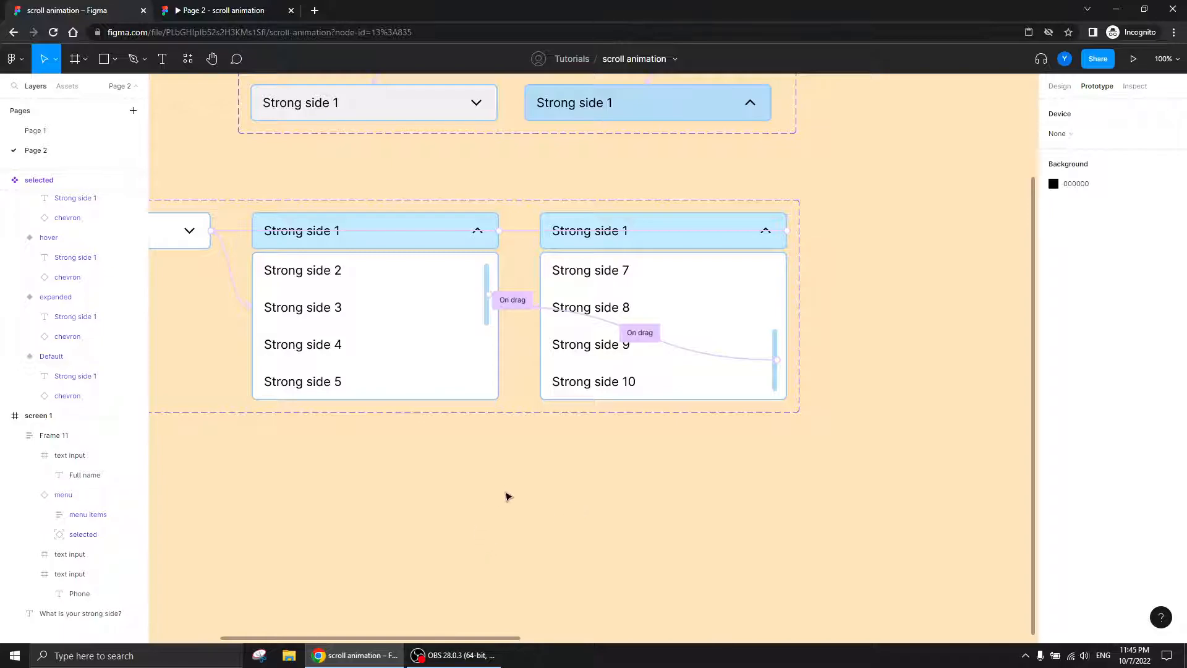
drag(254, 440, 603, 453)
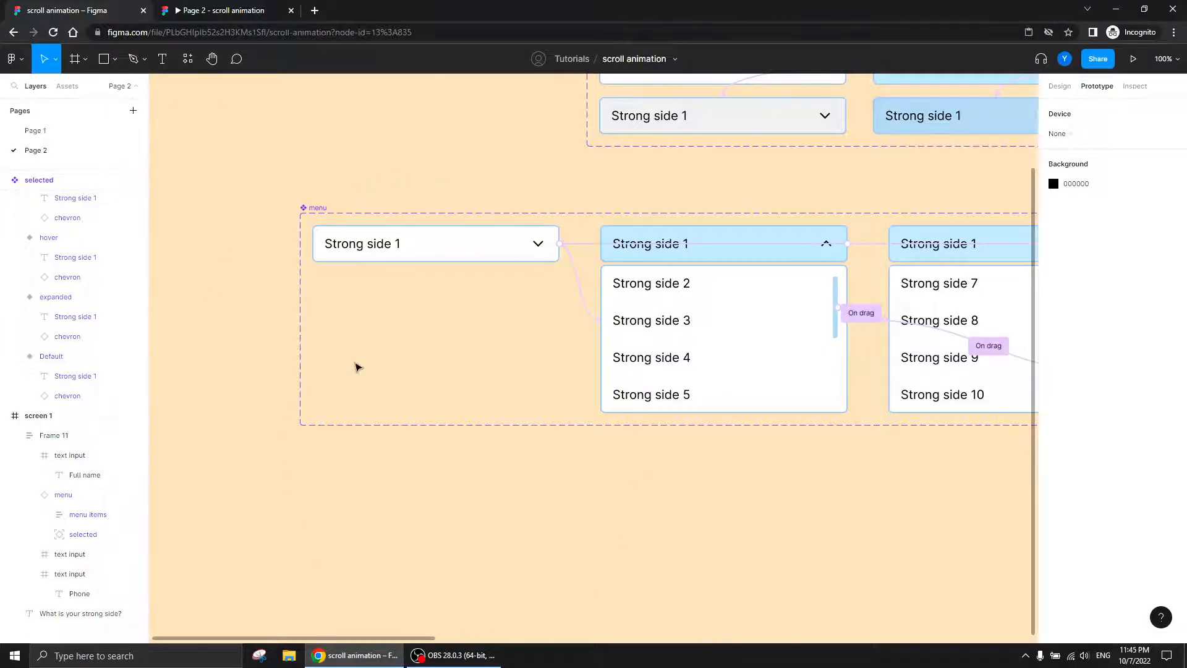
scroll(452, 446, right, 4)
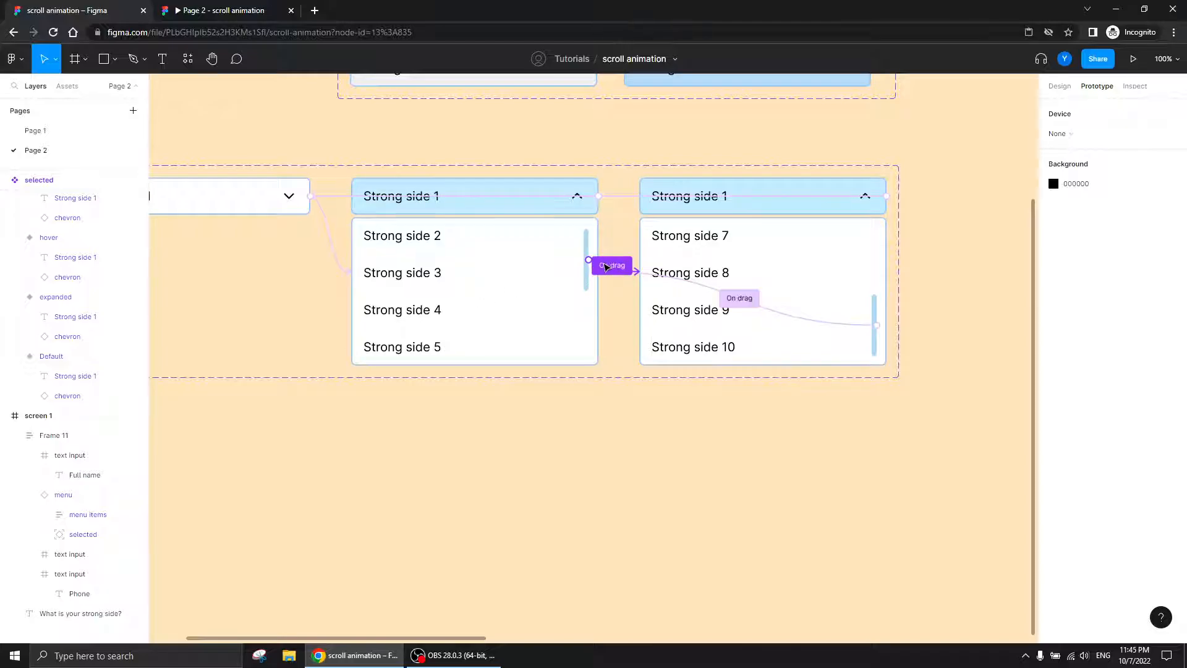
double_click(405, 276)
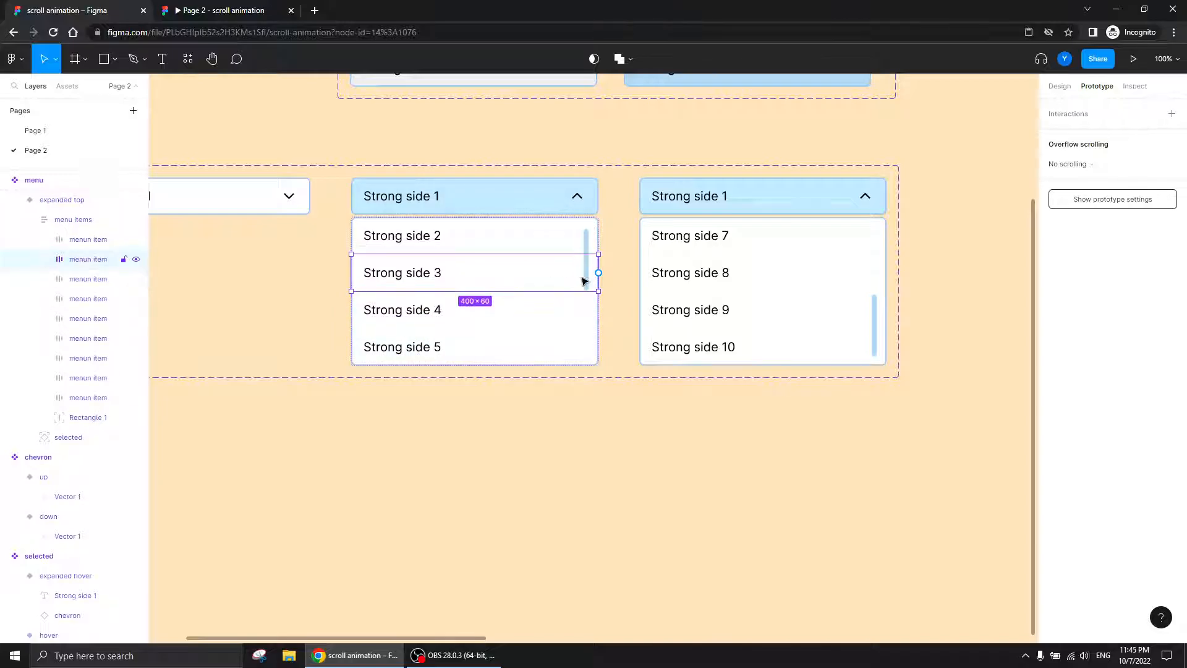
drag(598, 272, 647, 290)
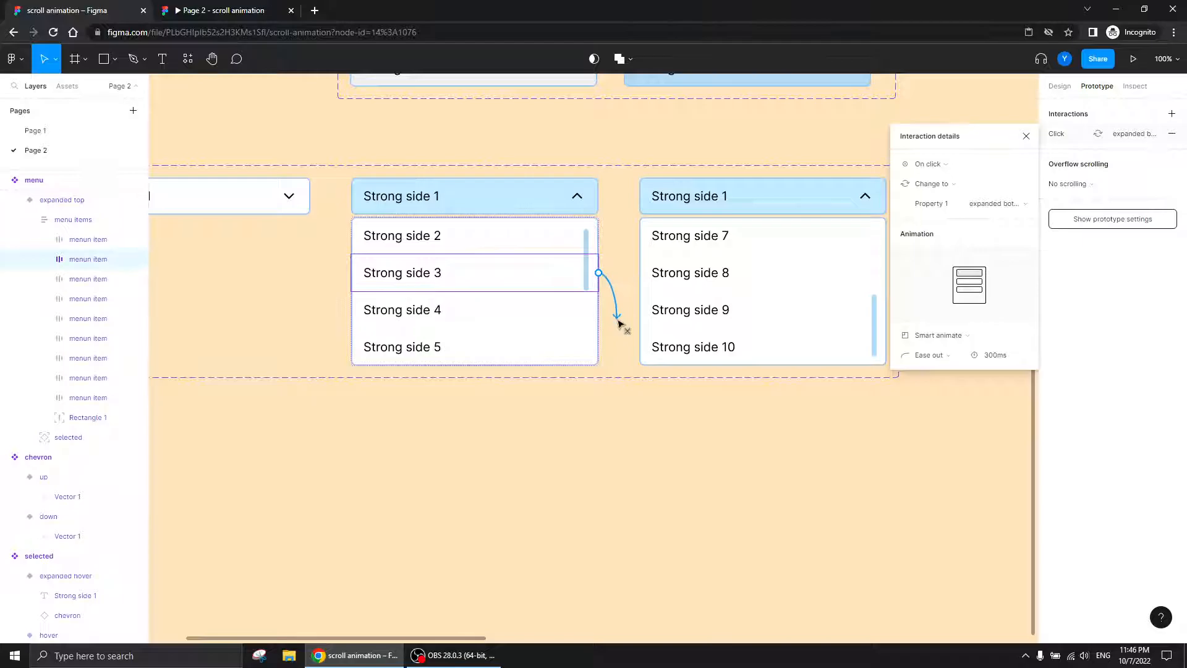
click(544, 445)
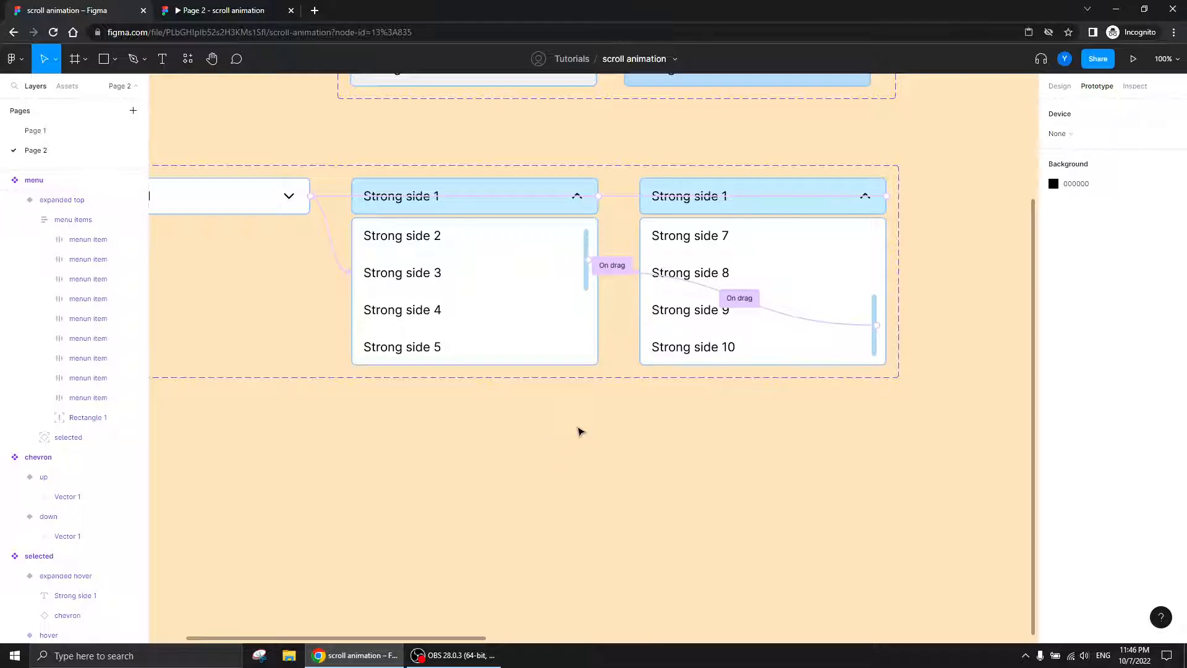
- Review the chevron, selected and menu component sets and the finished form on screen 1
key(minus)
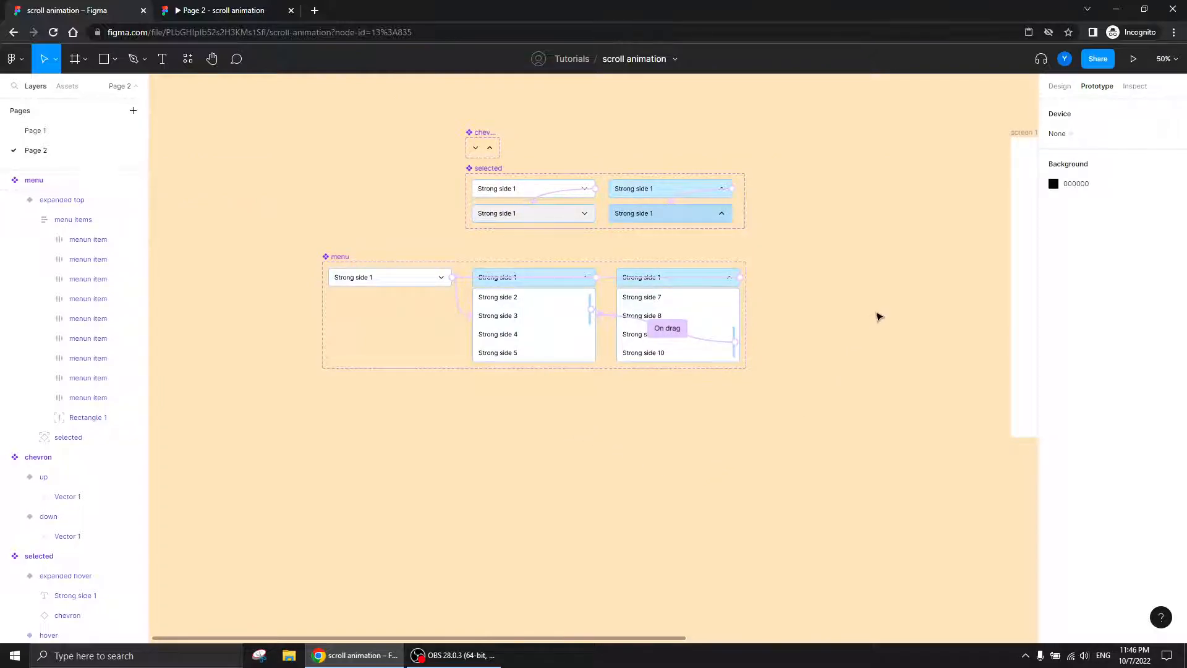
drag(864, 352, 694, 387)
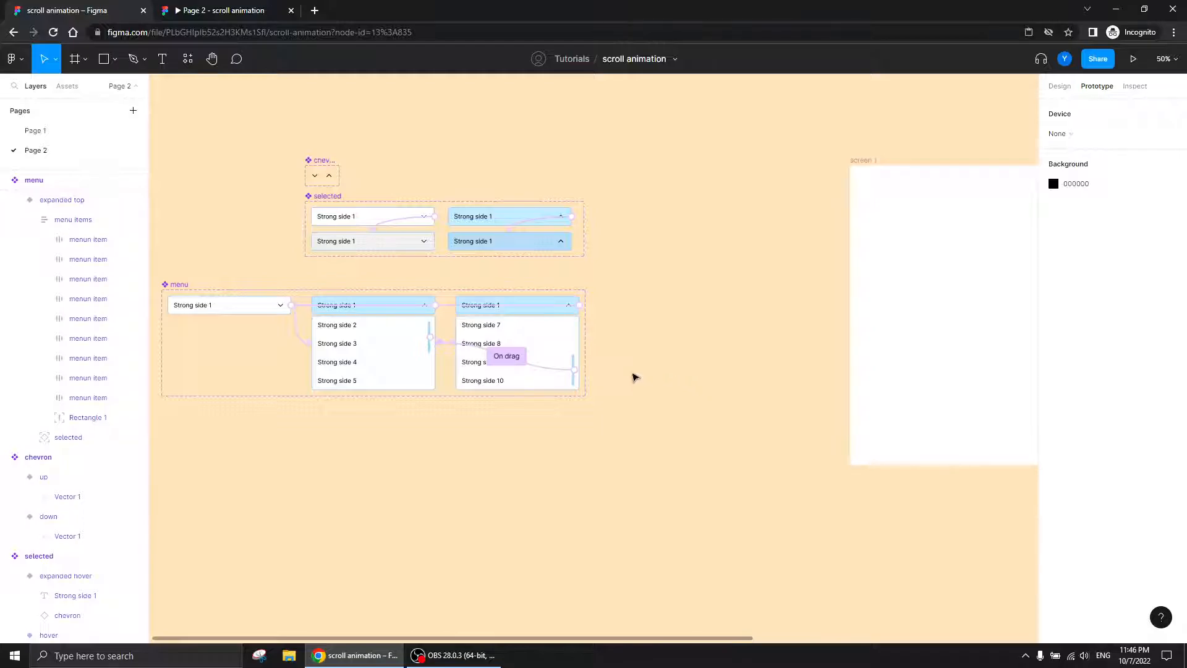
drag(472, 408, 736, 516)
key(shift+0)
scroll(742, 405, right, 3)
scroll(742, 405, up, 1)
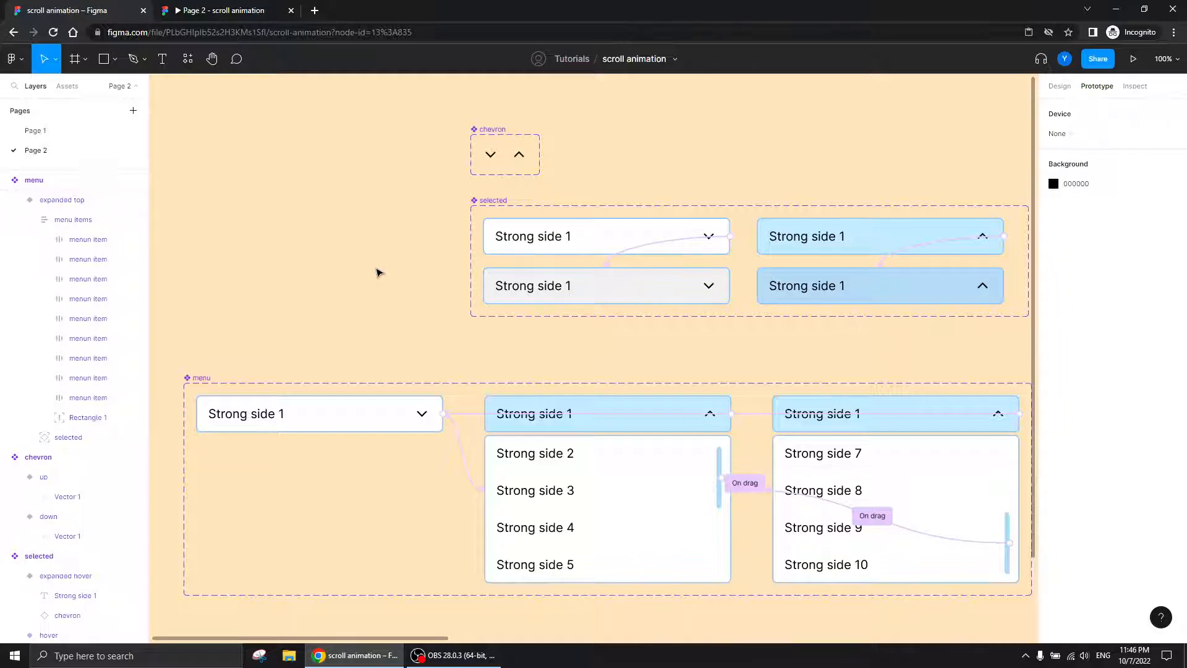
key(ctrl+minus)
drag(754, 464, 536, 371)
drag(896, 336, 342, 373)
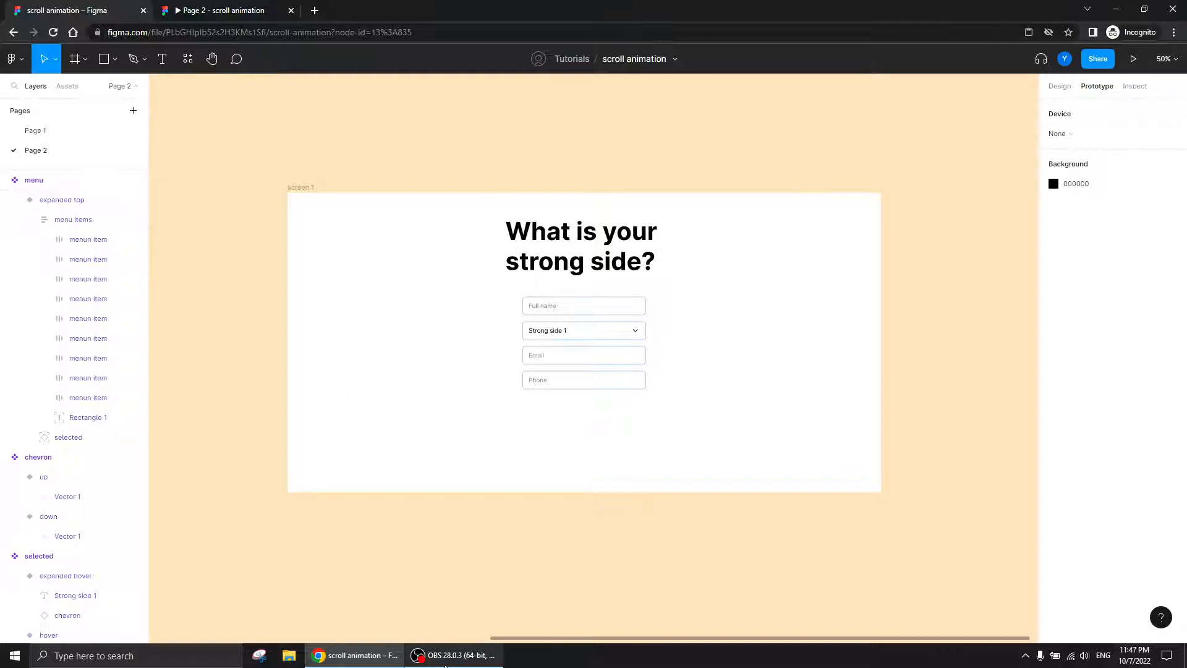
click(445, 660)
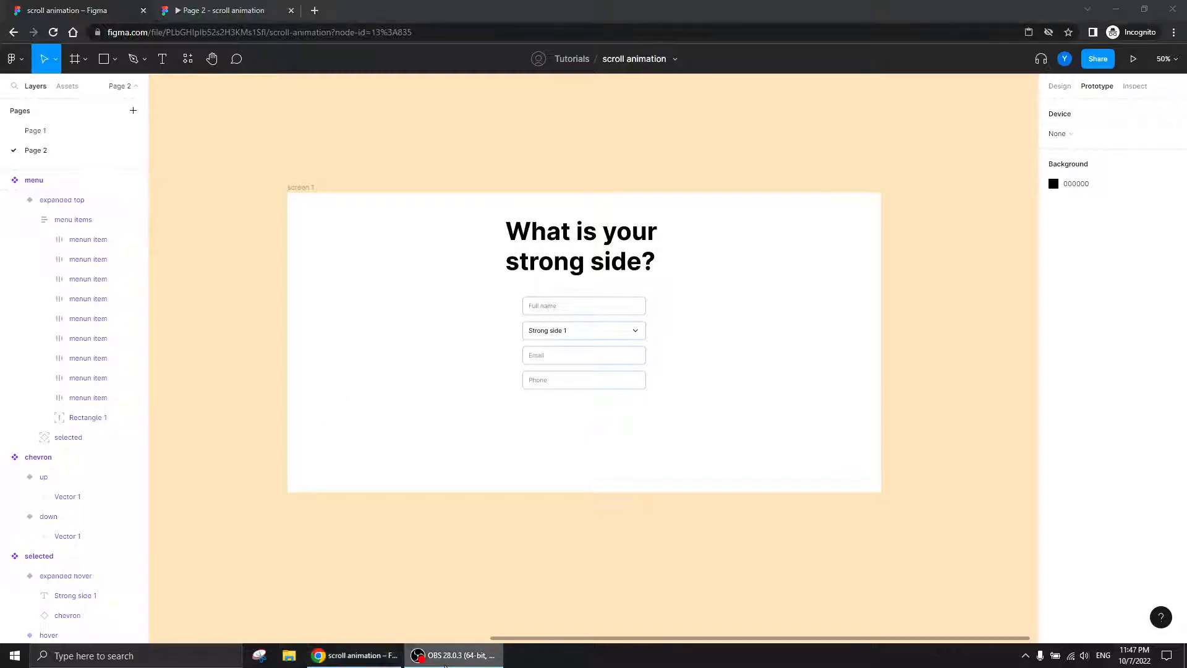